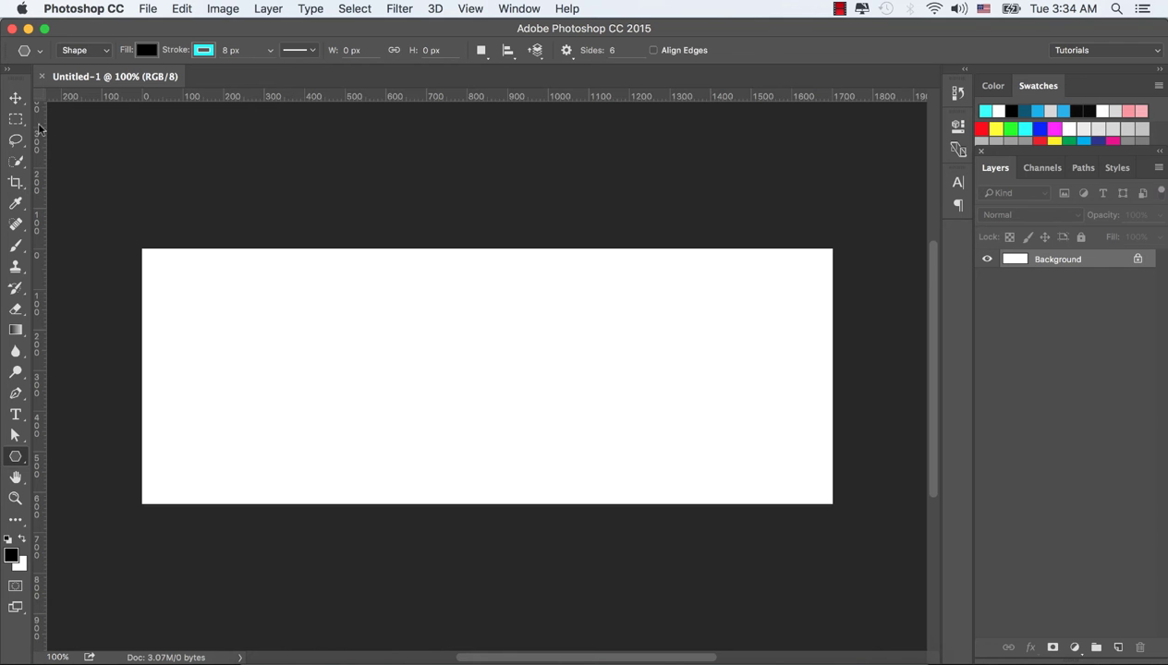
Add a horizontal guide at the canvas middle and a vertical guide at X 851 px
{"action": "left_click", "coordinate": [16, 98]}
{"action": "scroll", "coordinate": [427, 397], "scroll_direction": "down", "scroll_amount": 1}
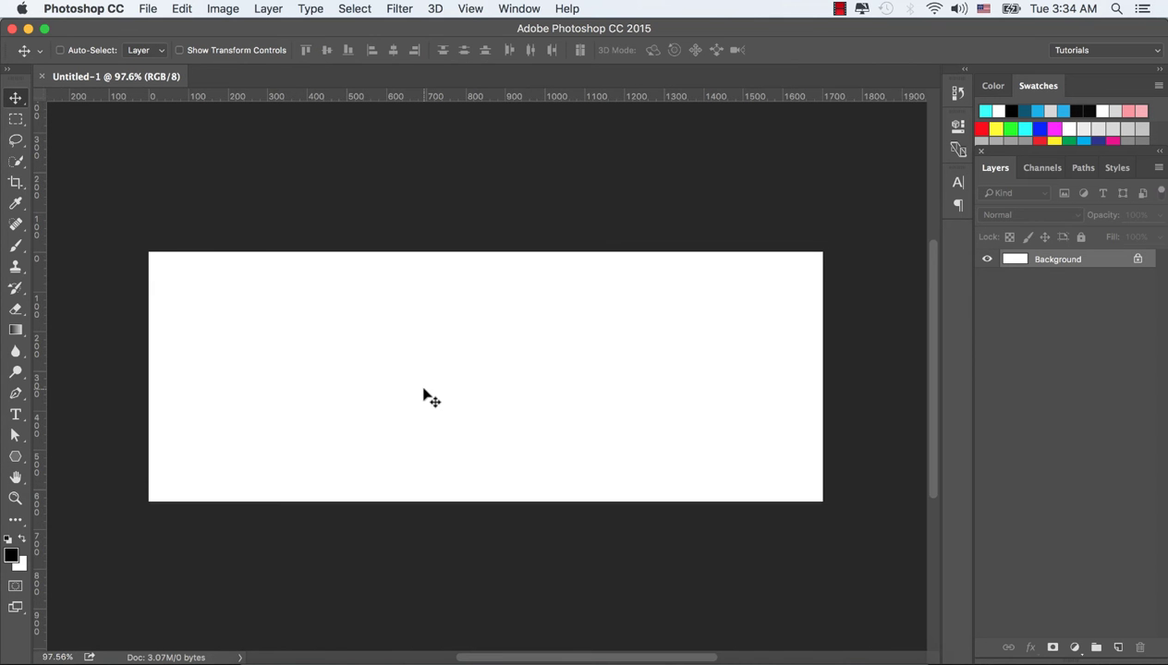
{"action": "scroll", "coordinate": [427, 398], "scroll_direction": "up", "scroll_amount": 2}
{"action": "scroll", "coordinate": [427, 397], "scroll_direction": "up", "scroll_amount": 1}
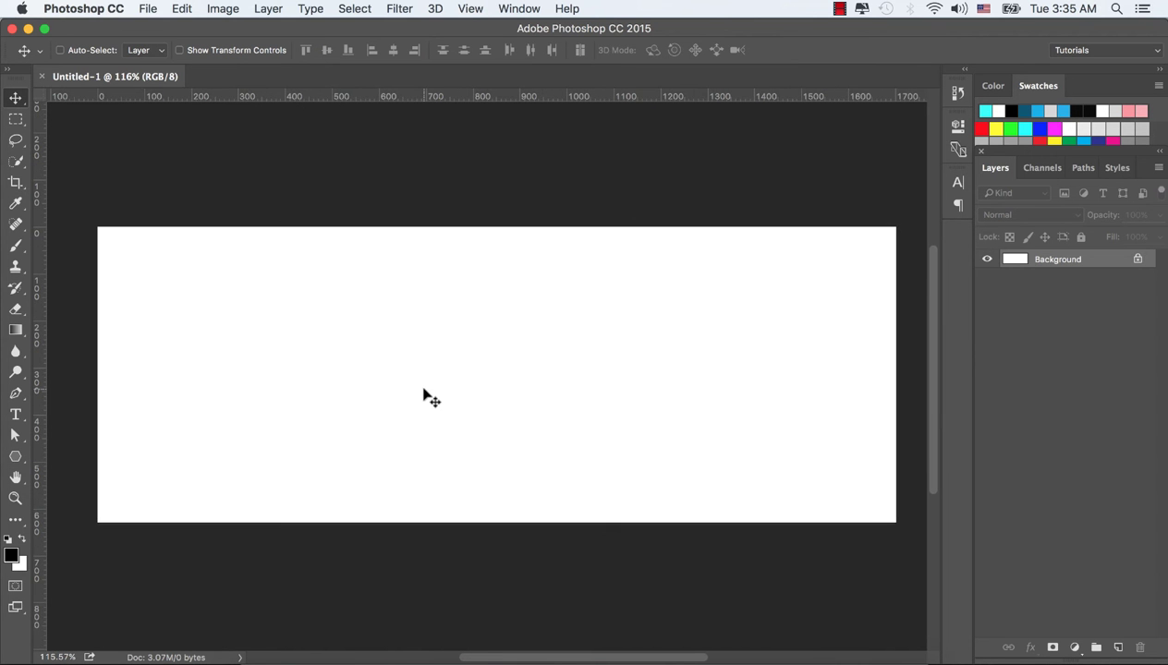
{"action": "left_click_drag", "start_coordinate": [379, 101], "coordinate": [438, 375]}
{"action": "left_click_drag", "start_coordinate": [41, 273], "coordinate": [502, 303]}
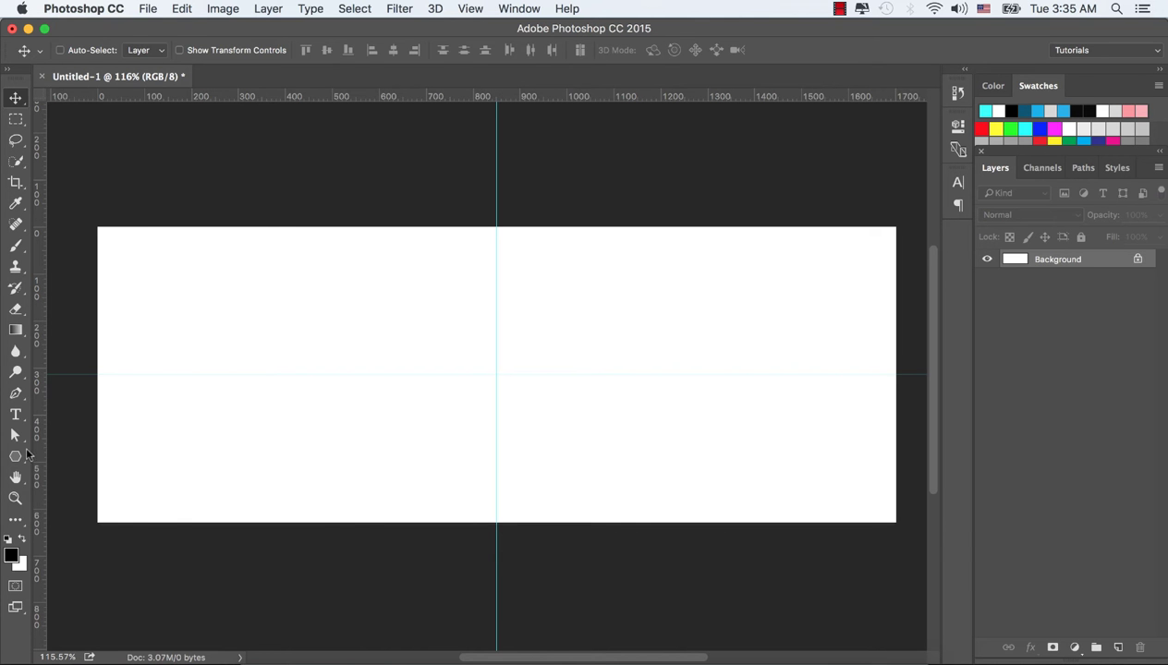
Draw a 6-sided polygon with an 8 px cyan (00ffff) stroke from the guide intersection
{"action": "left_click", "coordinate": [16, 455]}
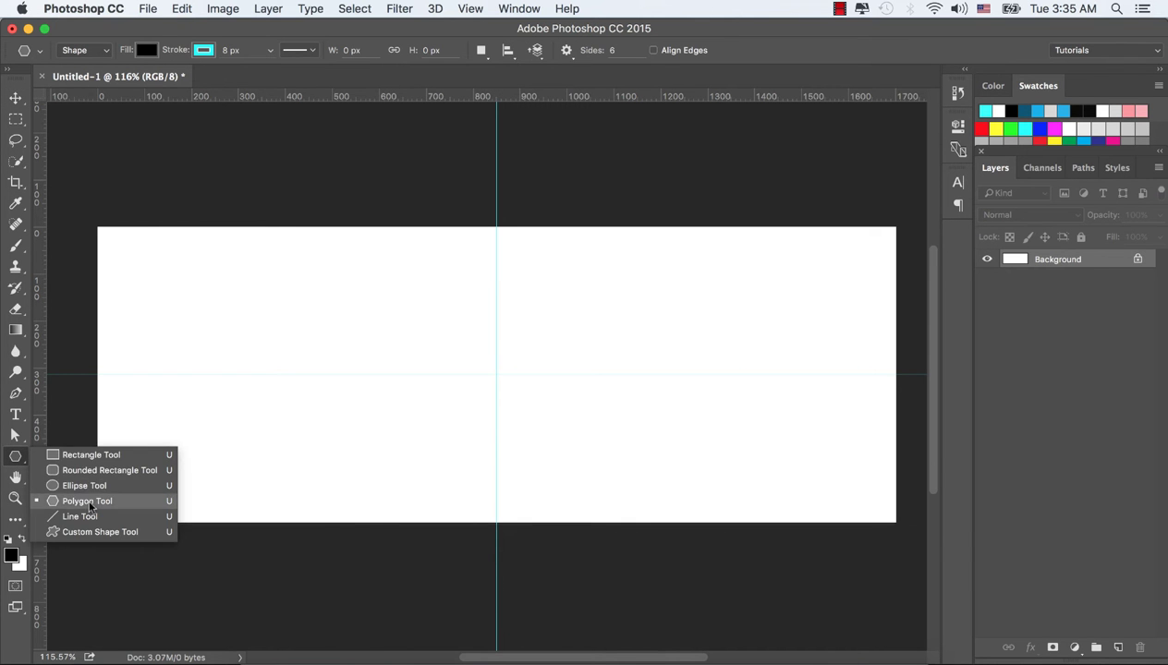
{"action": "left_click", "coordinate": [89, 502]}
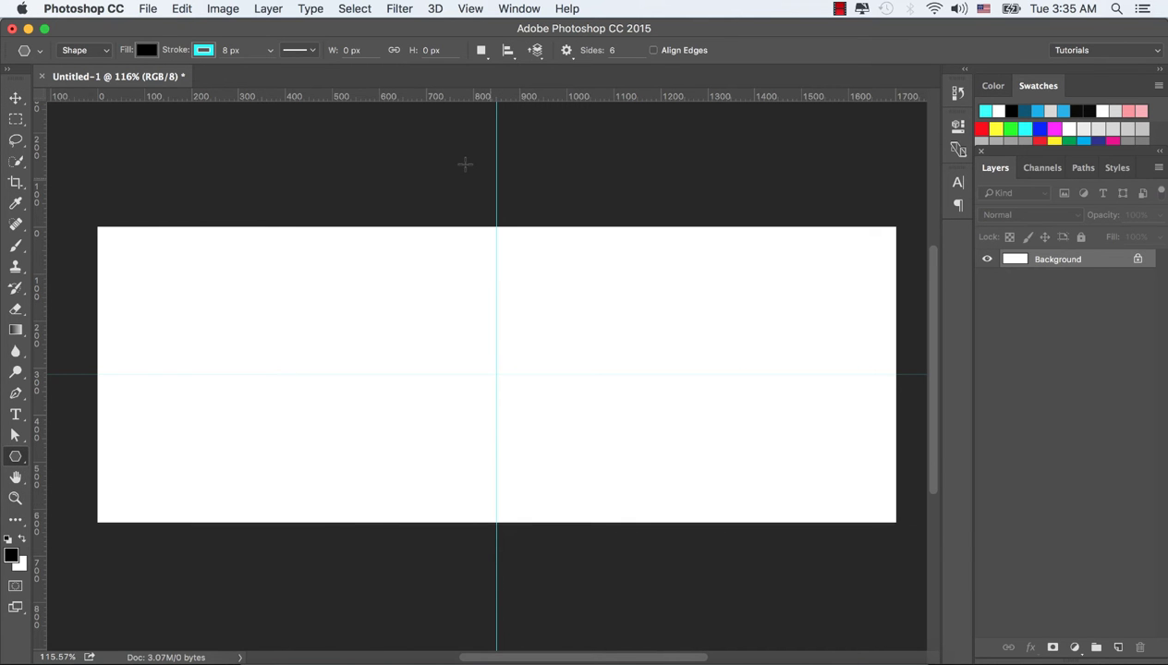
{"action": "left_click", "coordinate": [203, 51]}
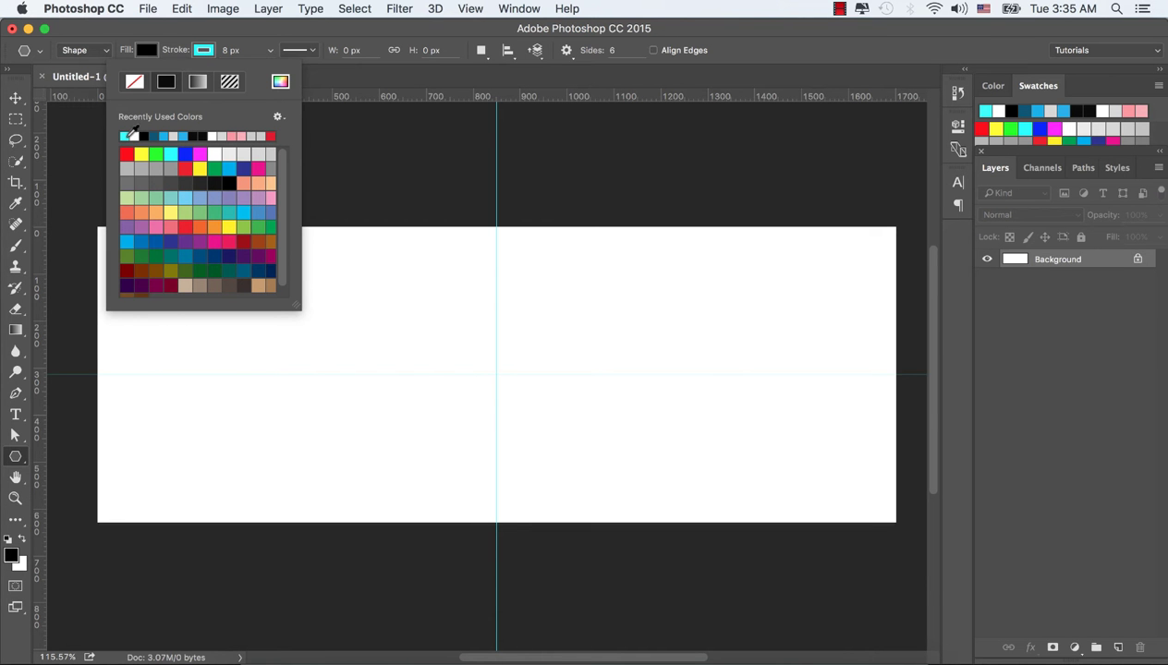
{"action": "left_click", "coordinate": [281, 82]}
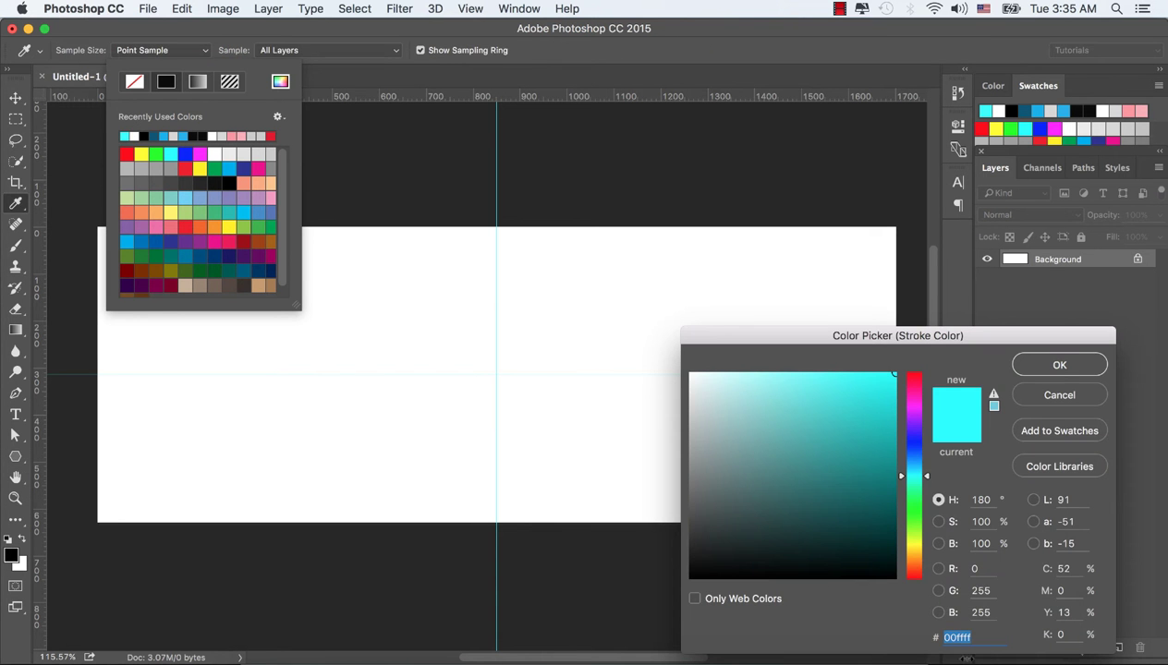
{"action": "left_click", "coordinate": [1058, 366]}
{"action": "left_click", "coordinate": [253, 49]}
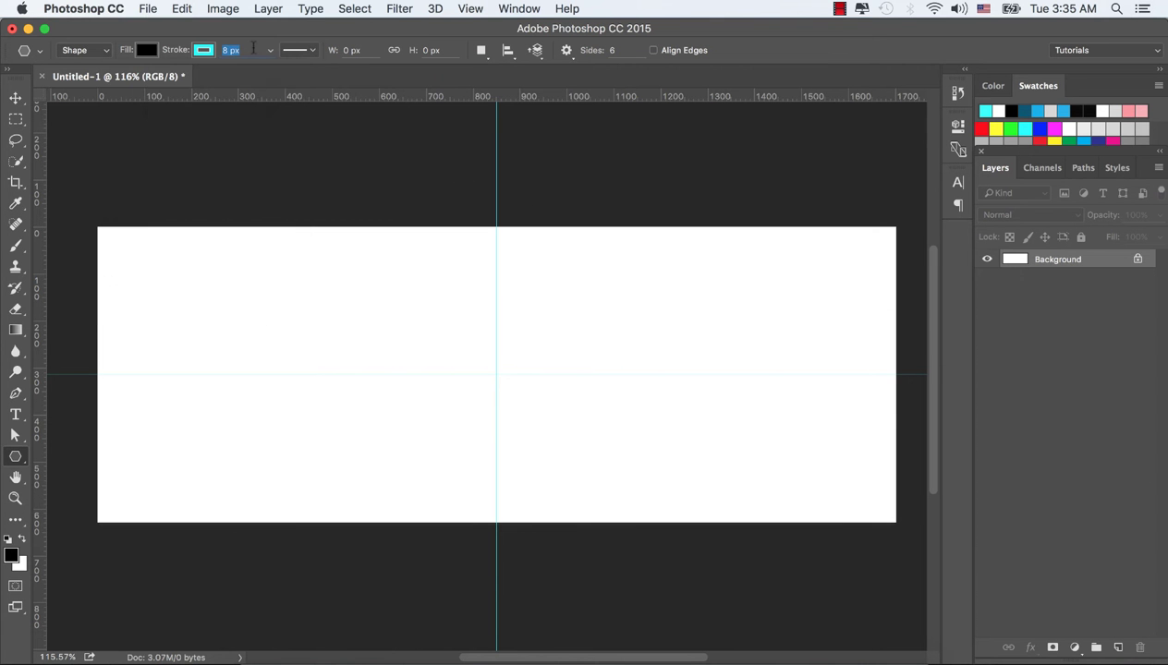
{"action": "key", "text": "Return"}
{"action": "left_click", "coordinate": [608, 50]}
{"action": "left_click_drag", "start_coordinate": [496, 374], "coordinate": [595, 431]}
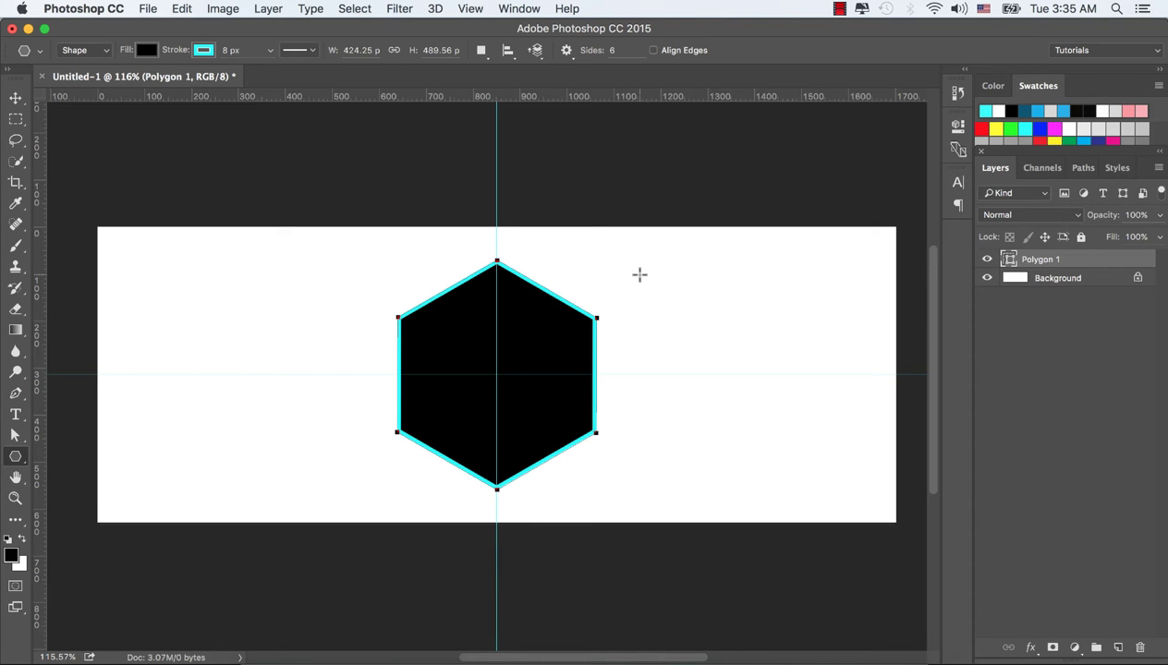
{"action": "left_click", "coordinate": [15, 97]}
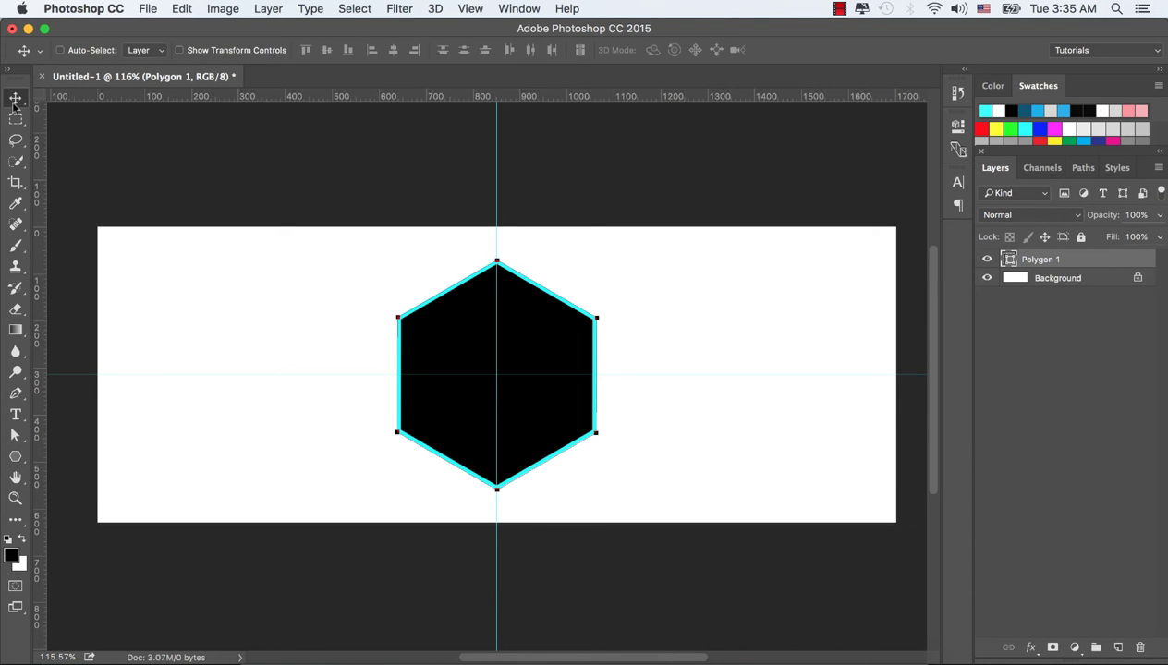
Move the hexagon left of centre and rotate it about 90° so top and bottom are flat
{"action": "left_click_drag", "start_coordinate": [551, 410], "coordinate": [469, 401]}
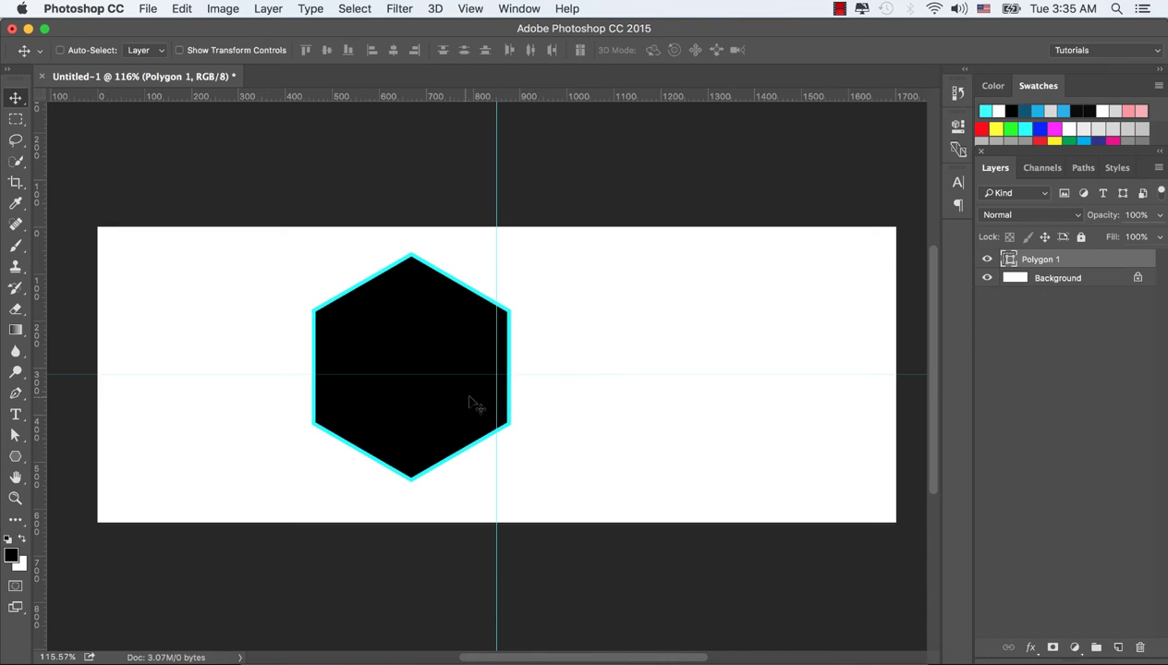
{"action": "key", "text": "super+t"}
{"action": "left_click_drag", "start_coordinate": [539, 260], "coordinate": [545, 511]}
{"action": "left_click_drag", "start_coordinate": [370, 333], "coordinate": [367, 341]}
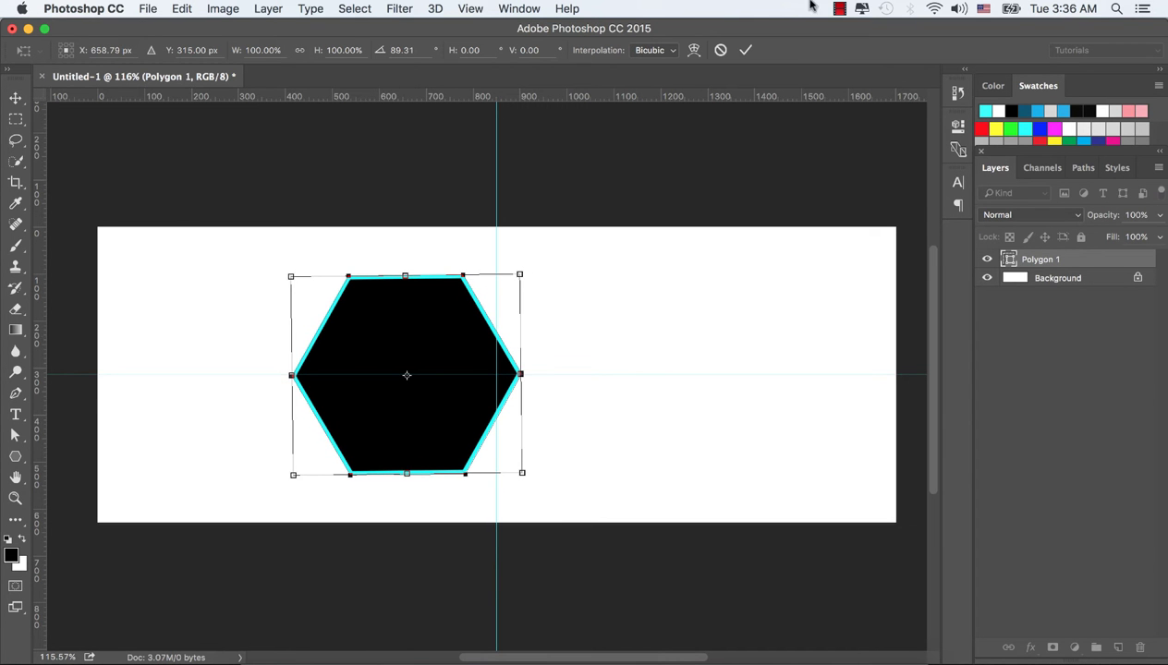
{"action": "left_click", "coordinate": [746, 49]}
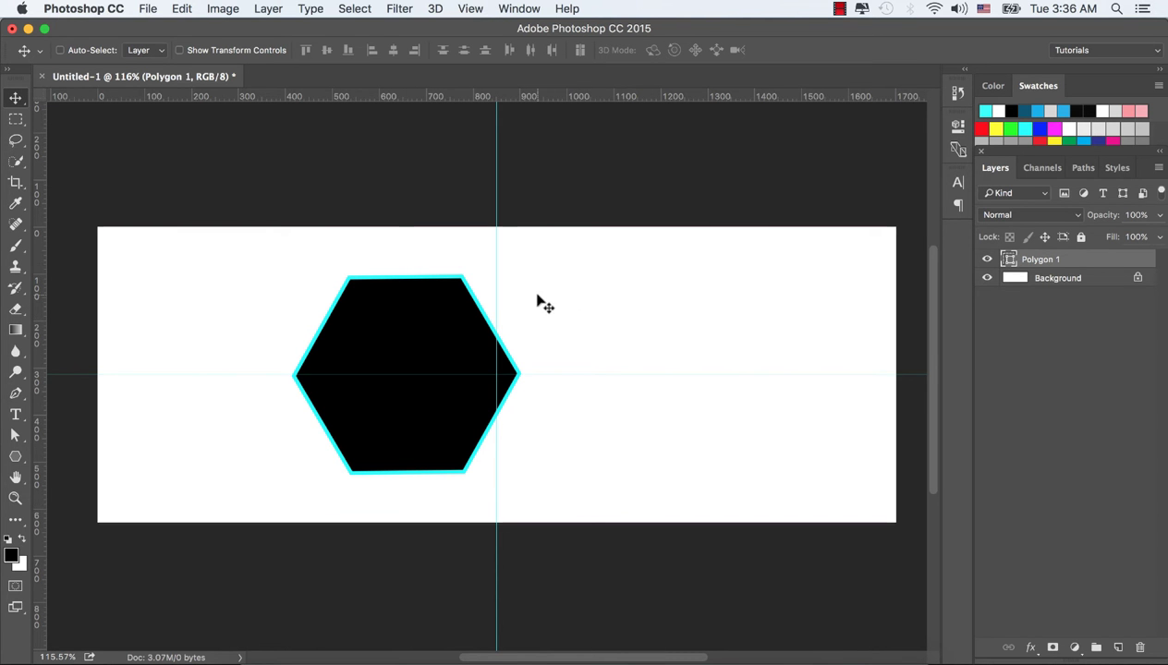
Fine-tune the hexagon's rotation by under a degree so it sits level on the guides
{"action": "key", "text": "ctrl+t"}
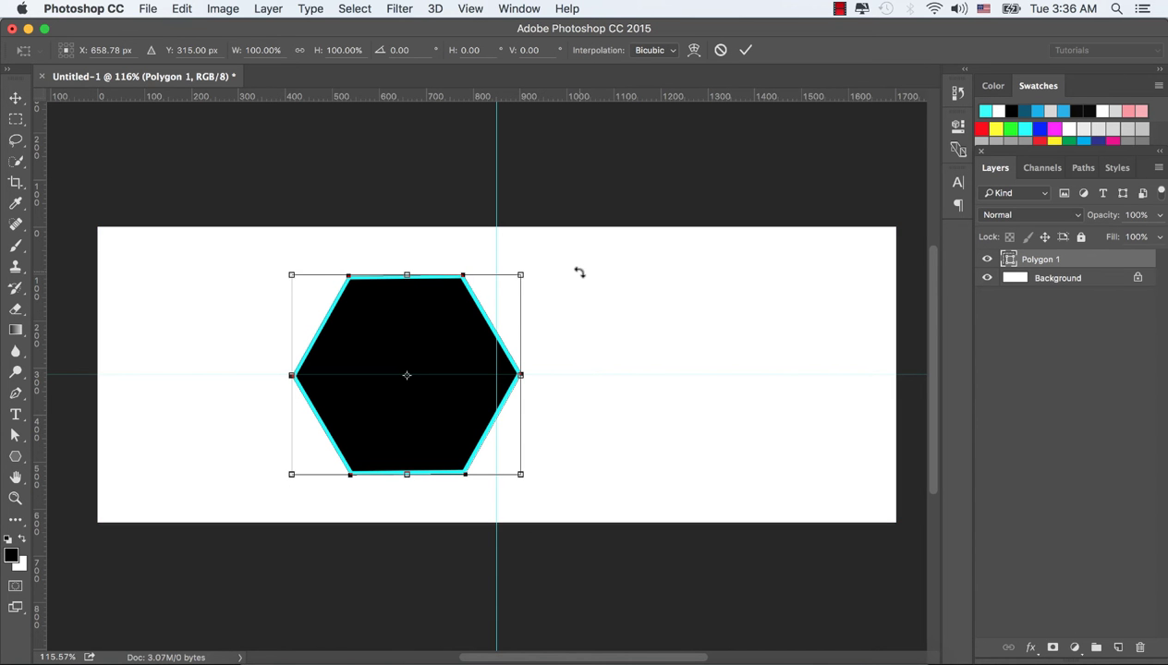
{"action": "left_click_drag", "start_coordinate": [579, 273], "coordinate": [580, 276]}
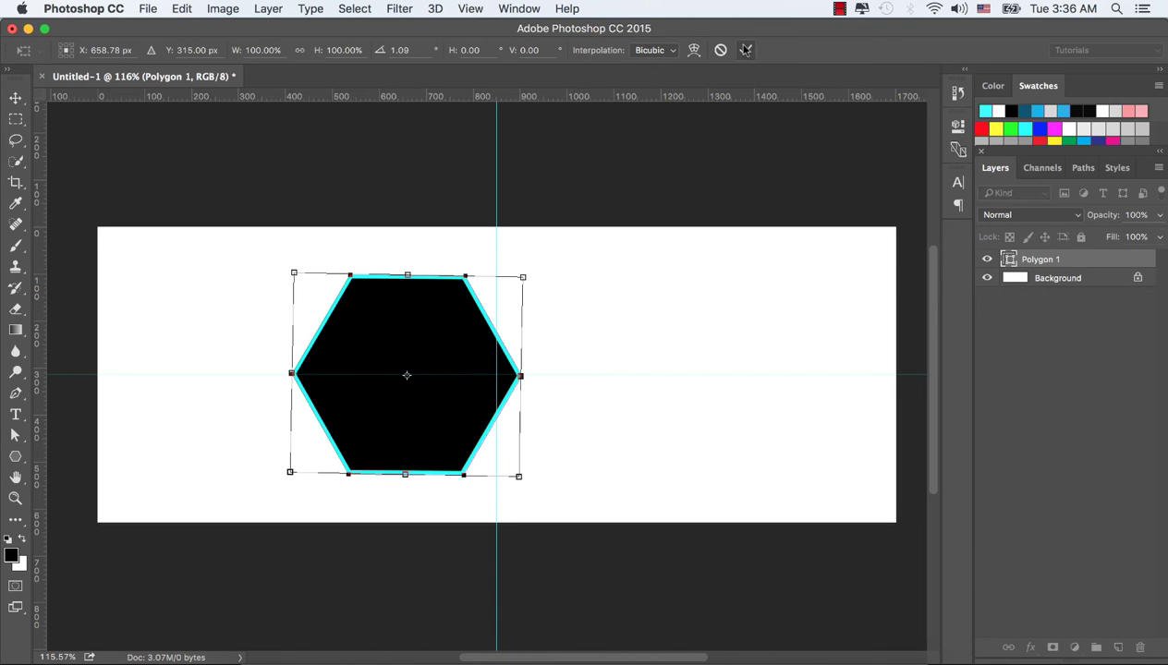
{"action": "left_click", "coordinate": [745, 50]}
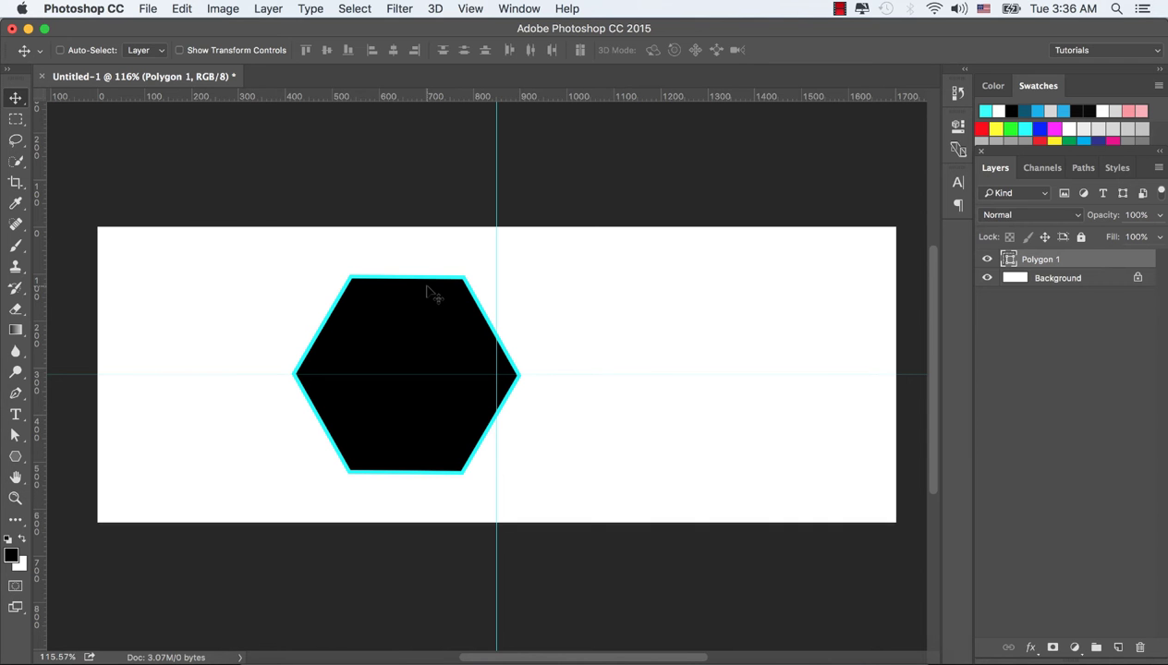
{"action": "key", "text": "super+t"}
{"action": "left_click_drag", "start_coordinate": [592, 294], "coordinate": [592, 291]}
{"action": "left_click", "coordinate": [746, 49]}
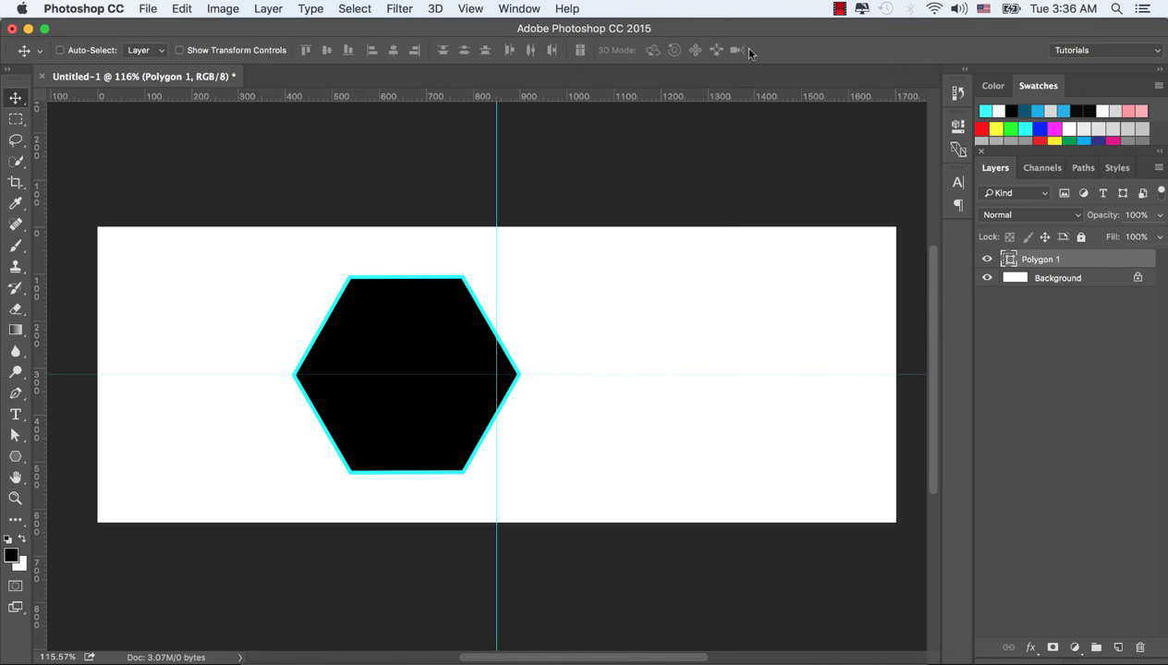
Add another horizontal guide, duplicate Polygon 1, and scale the copy to about 137%
{"action": "left_click_drag", "start_coordinate": [233, 97], "coordinate": [348, 70]}
{"action": "left_click_drag", "start_coordinate": [1027, 259], "coordinate": [1118, 646]}
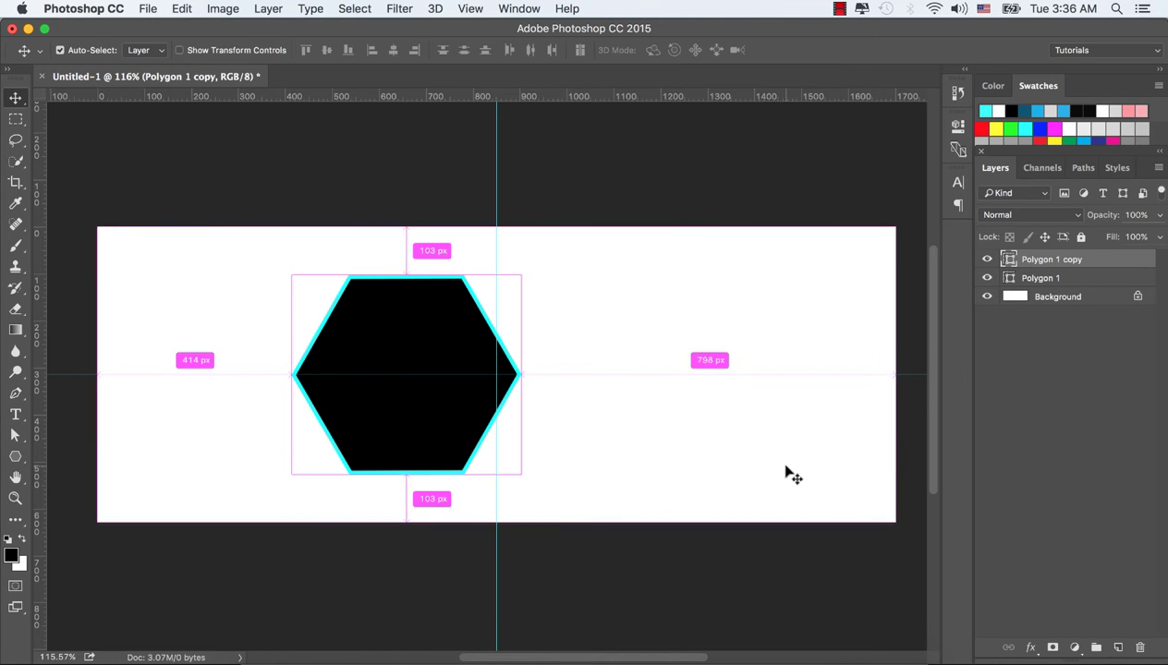
{"action": "key", "text": "super+t"}
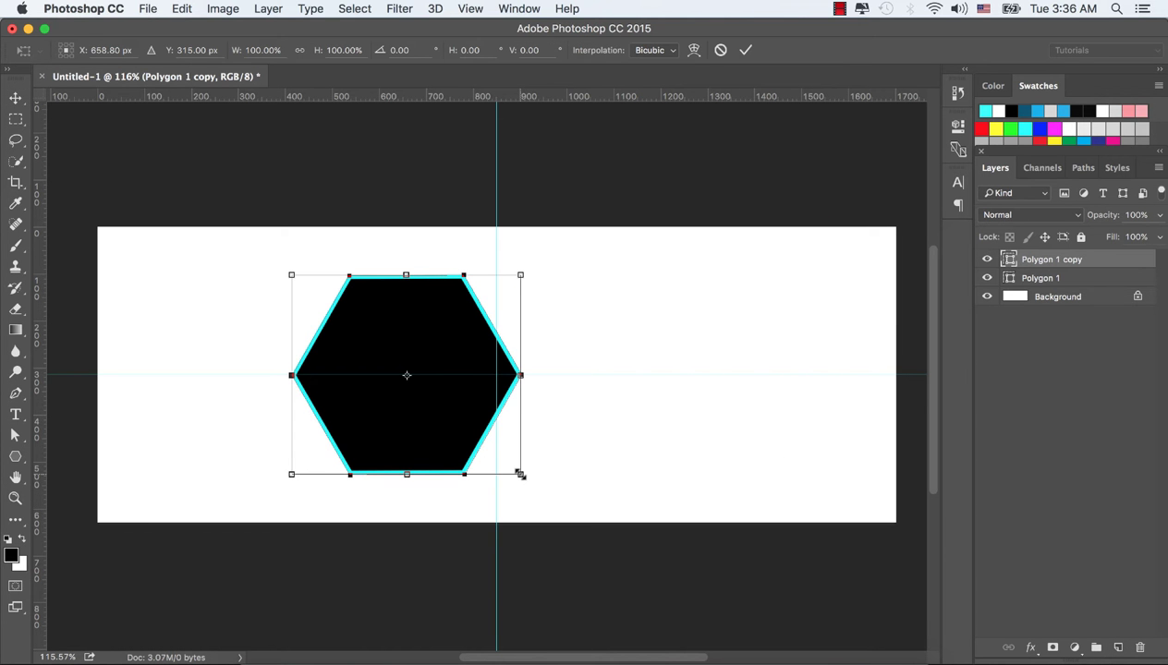
{"action": "left_click_drag", "start_coordinate": [520, 474], "coordinate": [555, 509]}
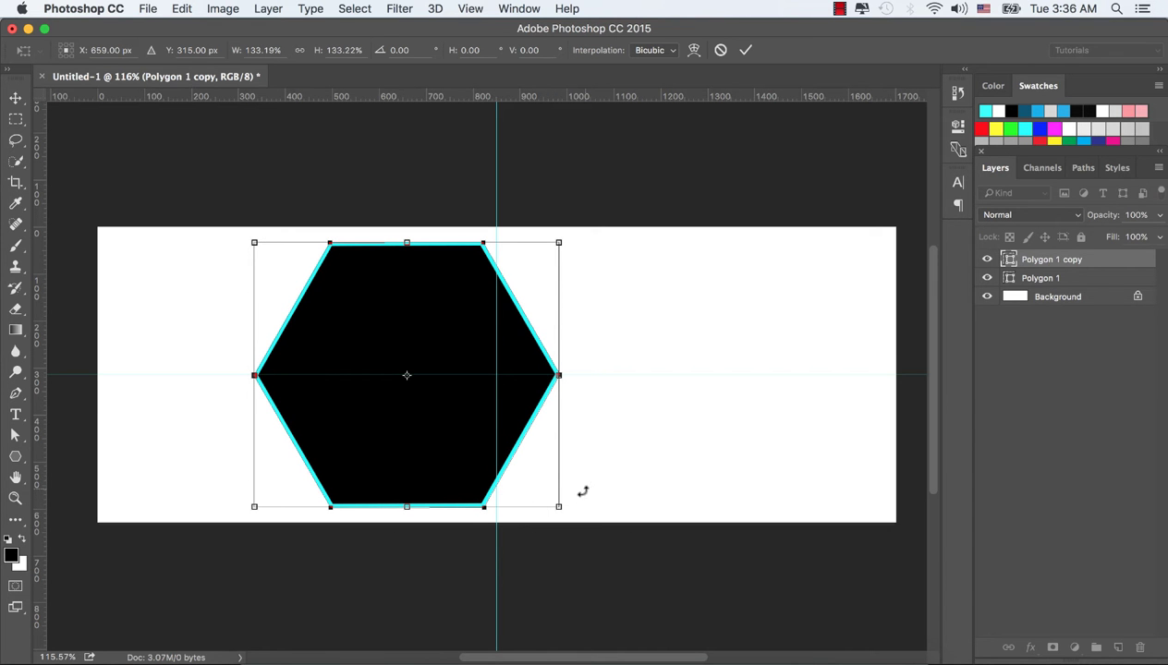
{"action": "left_click_drag", "start_coordinate": [557, 507], "coordinate": [563, 508]}
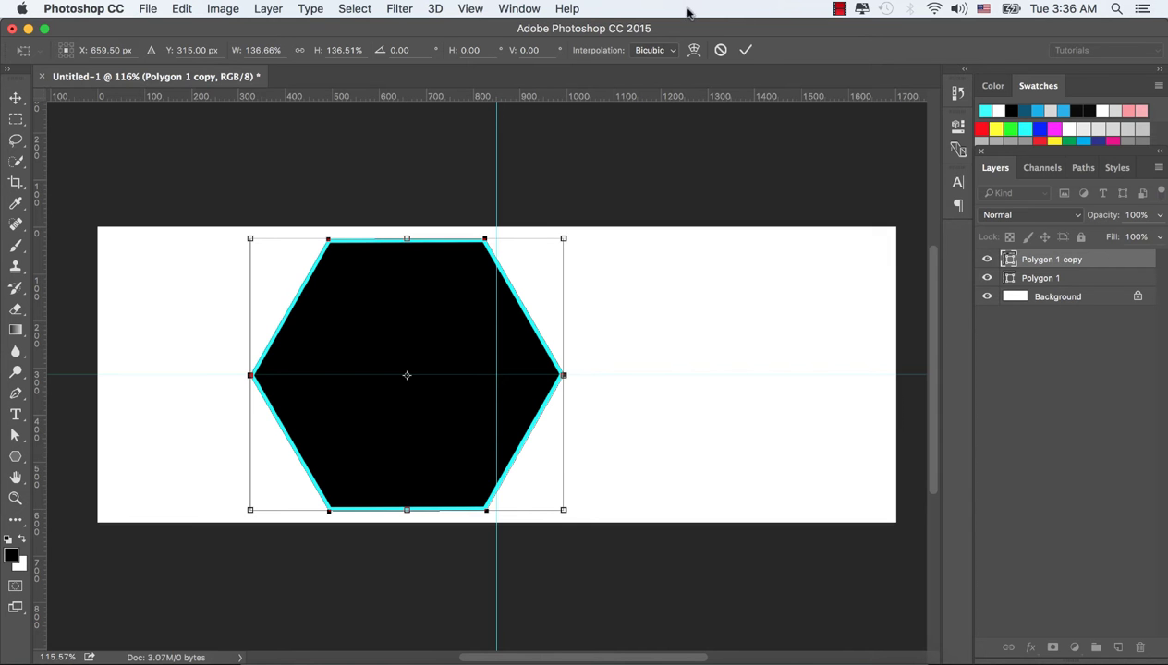
{"action": "left_click", "coordinate": [745, 53]}
Stack the original Polygon 1 layer above the enlarged copy
{"action": "left_click", "coordinate": [1055, 276]}
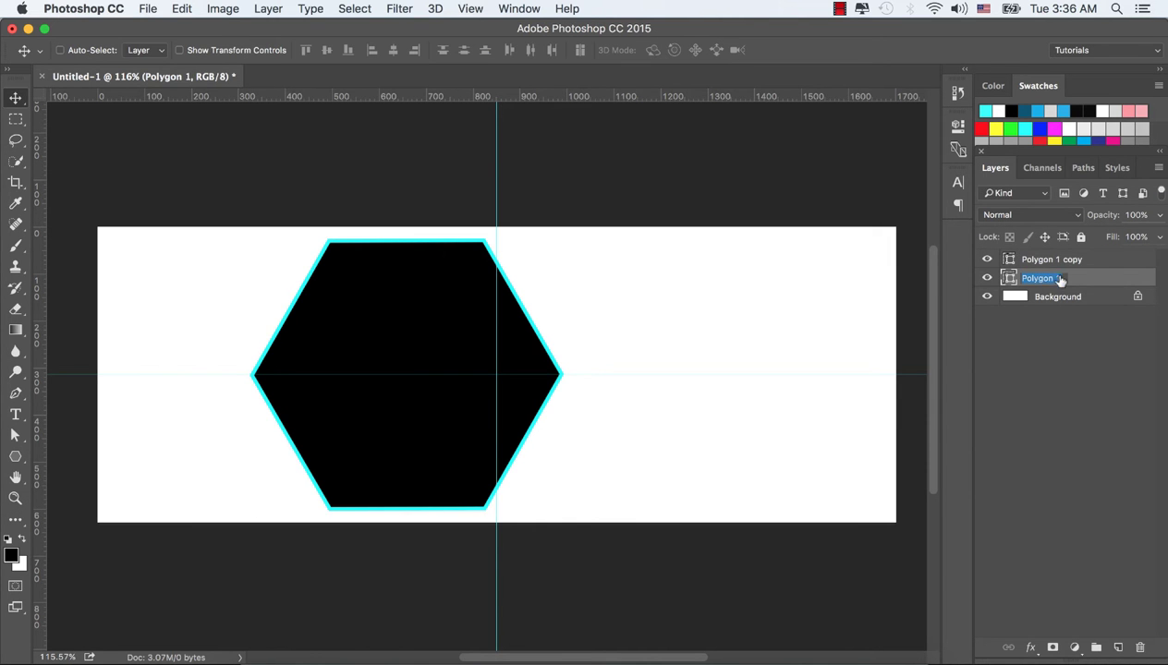
{"action": "double_click", "coordinate": [1087, 277]}
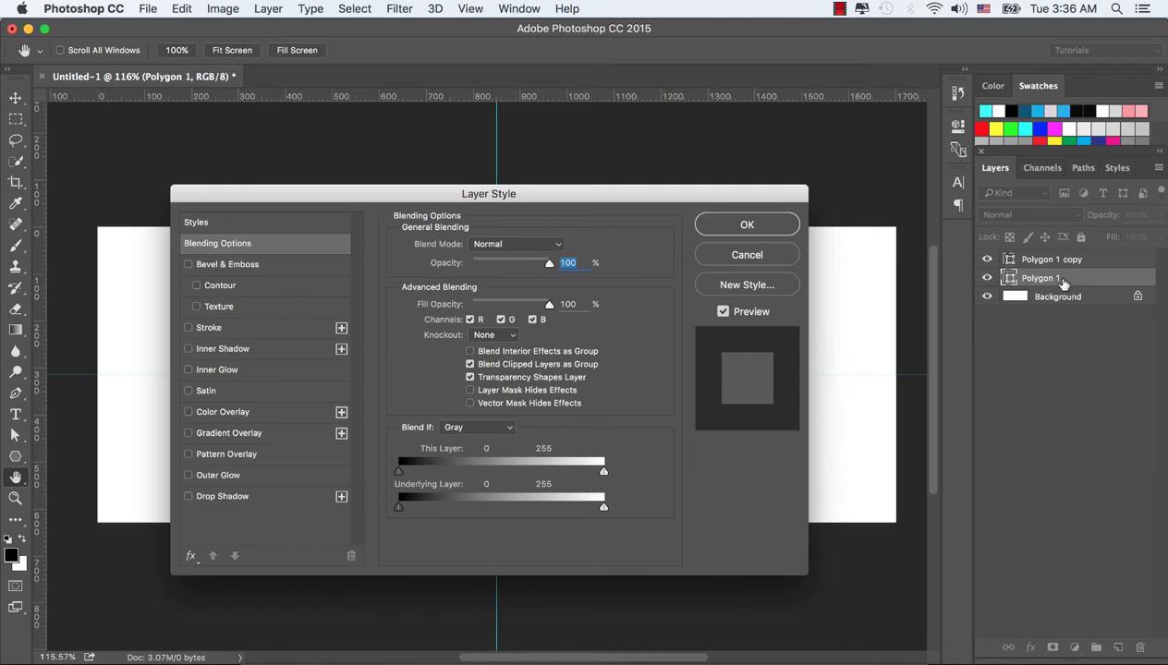
{"action": "left_click", "coordinate": [748, 255]}
{"action": "left_click_drag", "start_coordinate": [1089, 280], "coordinate": [1085, 257]}
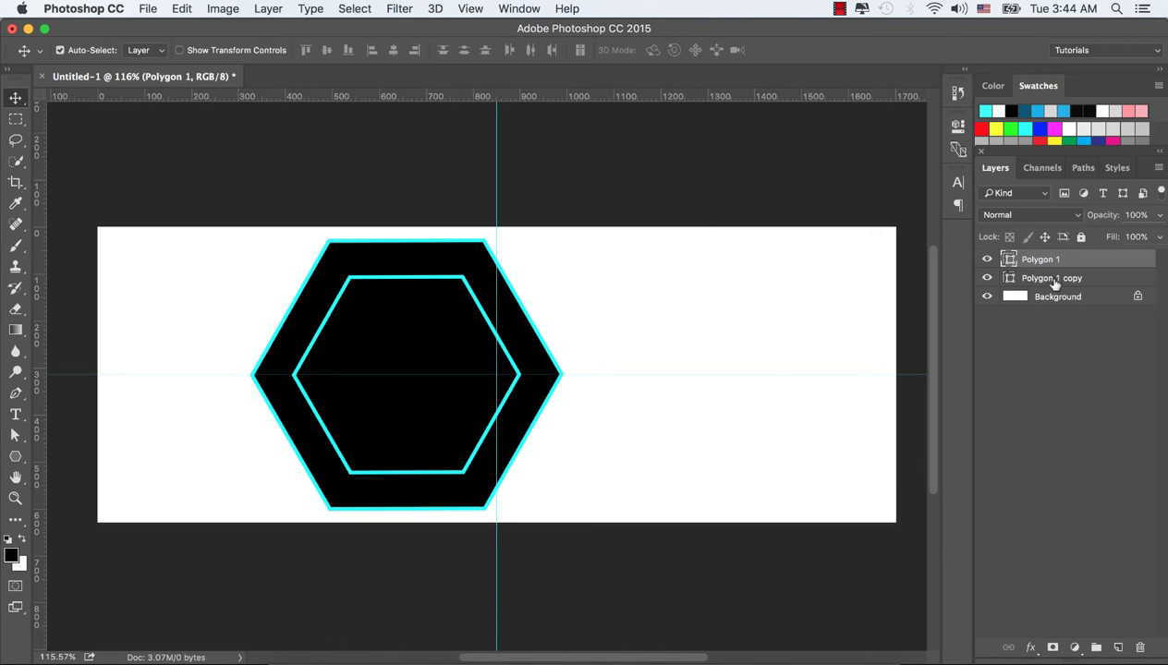
Group both hexagon layers, duplicate the group to the right, and nudge the left group into place
{"action": "left_click", "coordinate": [1054, 281], "text": "shift"}
{"action": "key", "text": "super+g"}
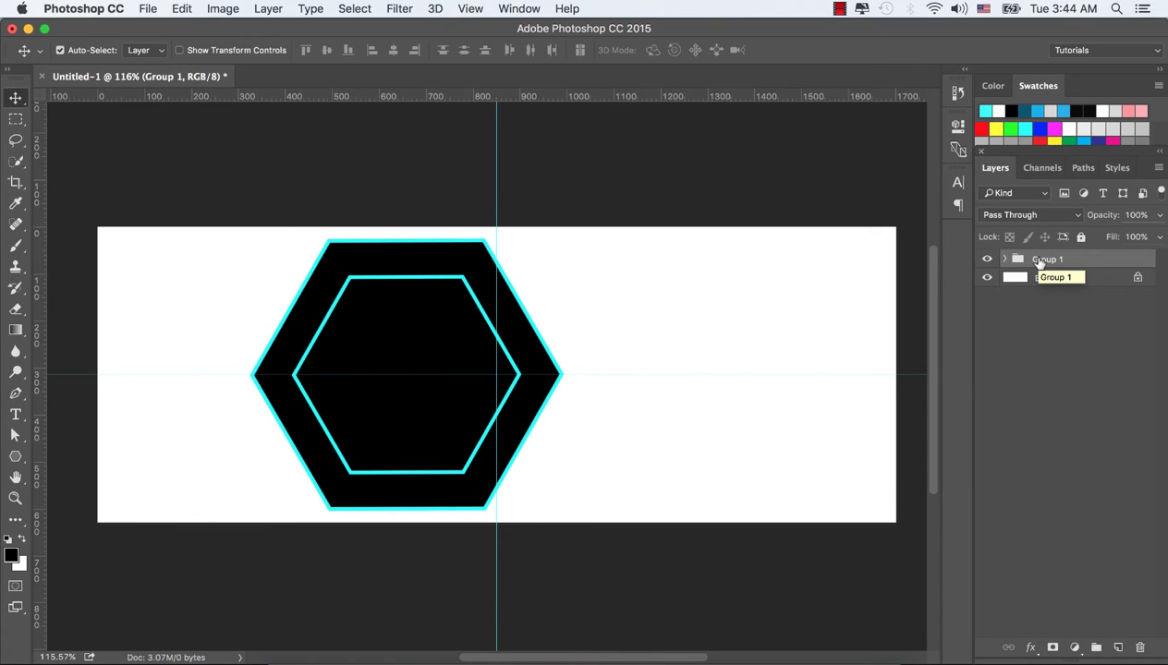
{"action": "key", "text": "super+j"}
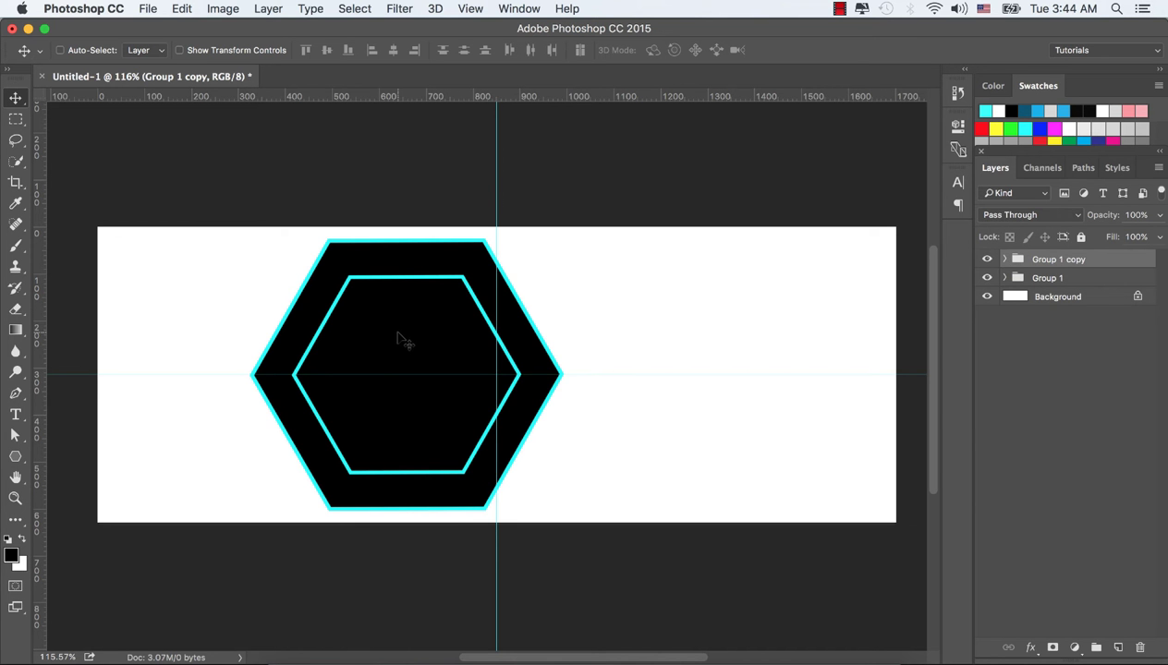
{"action": "left_click_drag", "start_coordinate": [401, 336], "coordinate": [725, 353]}
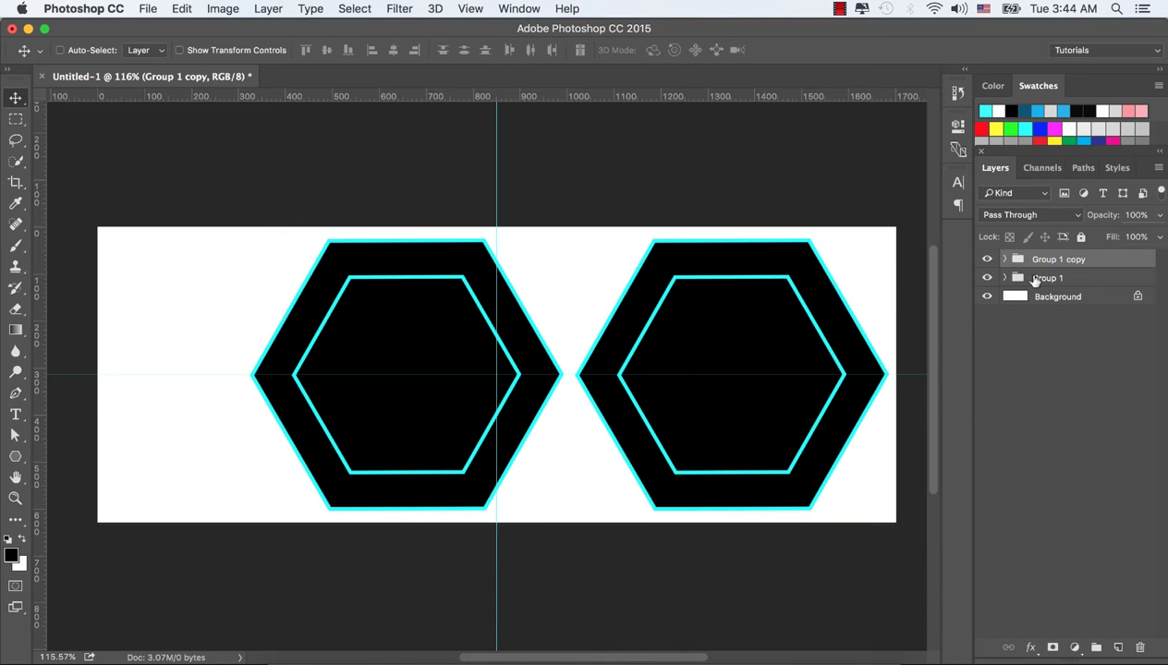
{"action": "left_click", "coordinate": [1022, 278]}
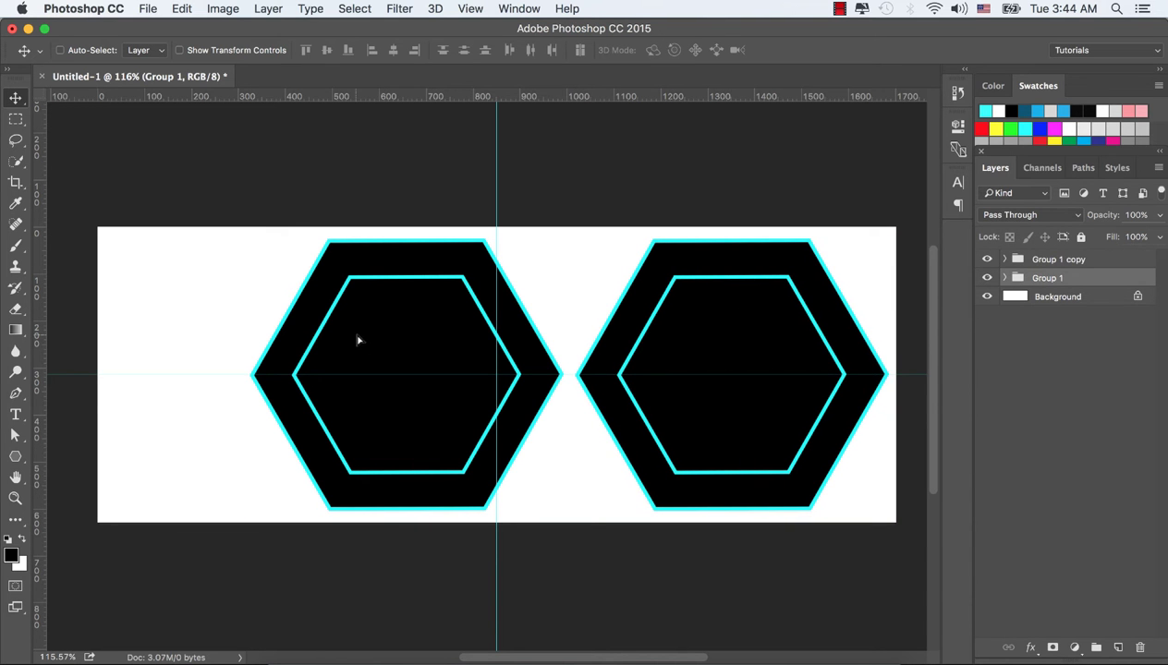
{"action": "left_click_drag", "start_coordinate": [358, 340], "coordinate": [360, 337]}
{"action": "key", "text": "Right"}
{"action": "key", "text": "Right"}
{"action": "key", "text": "Right"}
{"action": "key", "text": "Right"}
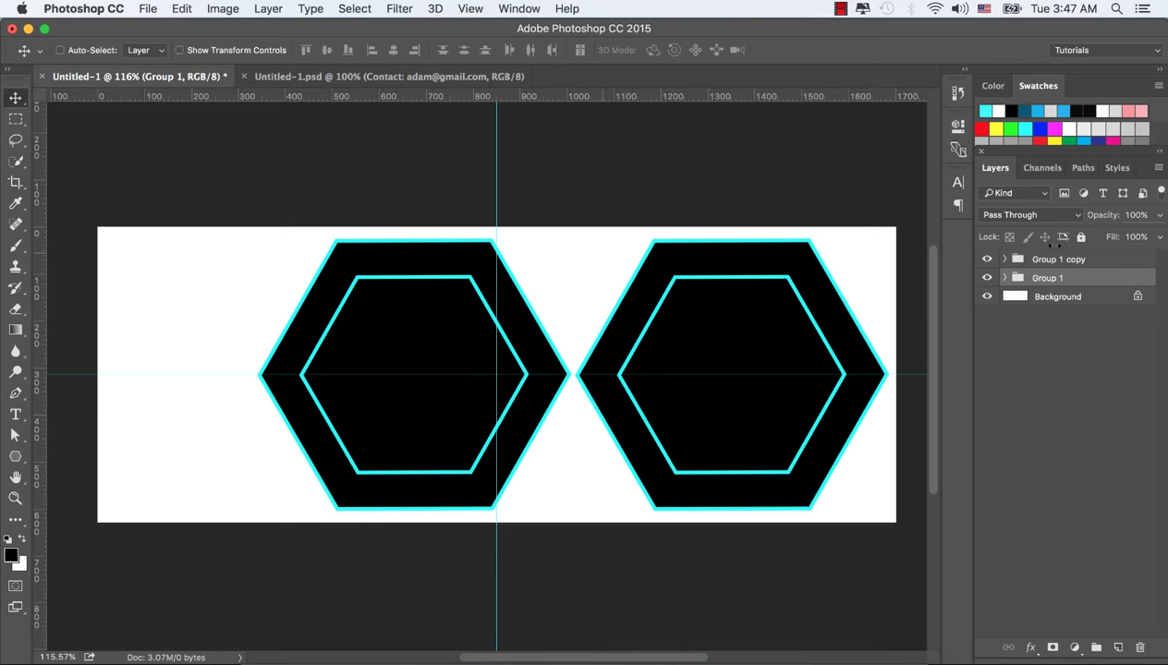
Open shutterstock_314285702.jpg from the Facebook cover 6 folder in Photoshop CC 2015
{"action": "left_click", "coordinate": [265, 656]}
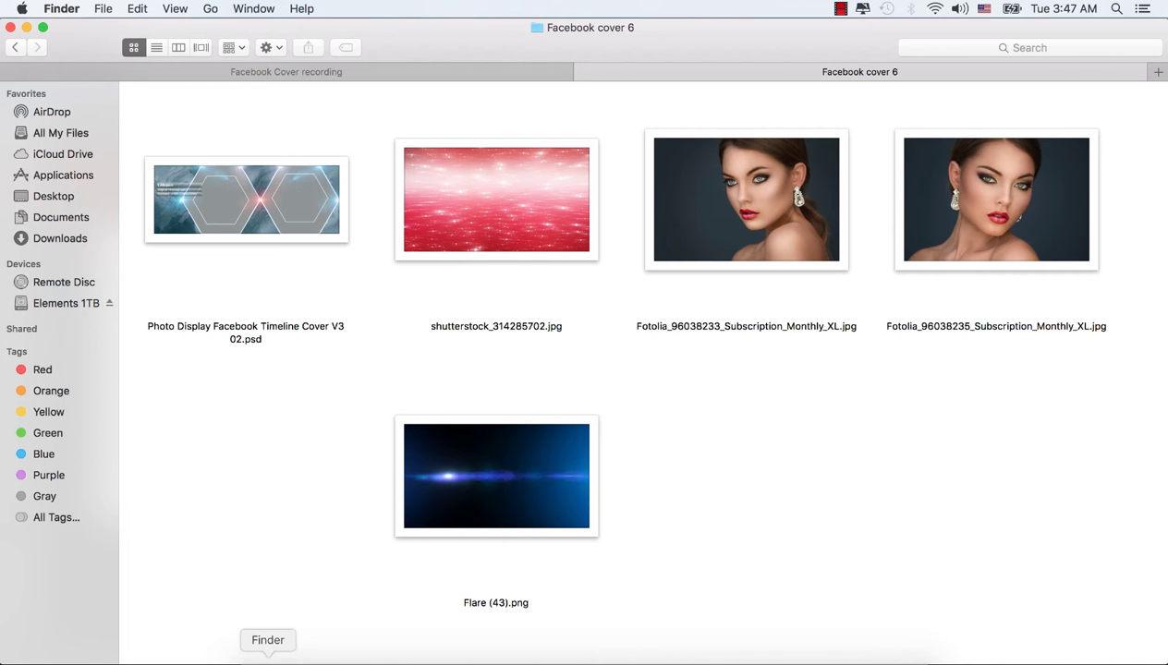
{"action": "left_click", "coordinate": [493, 199]}
{"action": "right_click", "coordinate": [497, 202]}
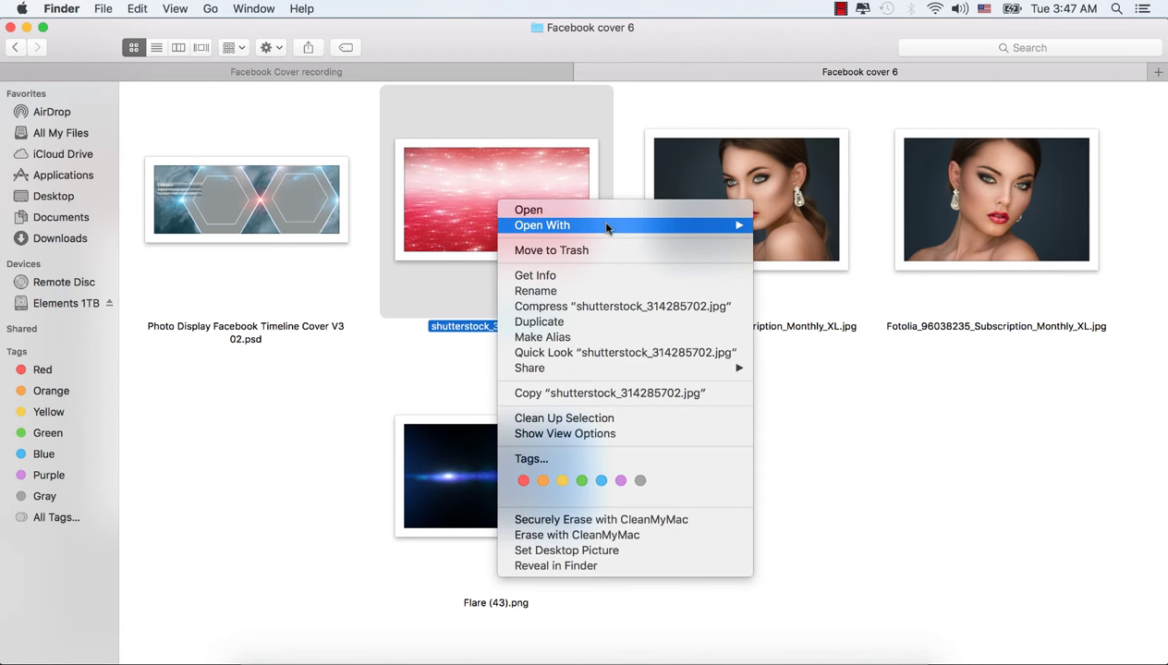
{"action": "mouse_move", "coordinate": [748, 233]}
{"action": "left_click", "coordinate": [804, 253]}
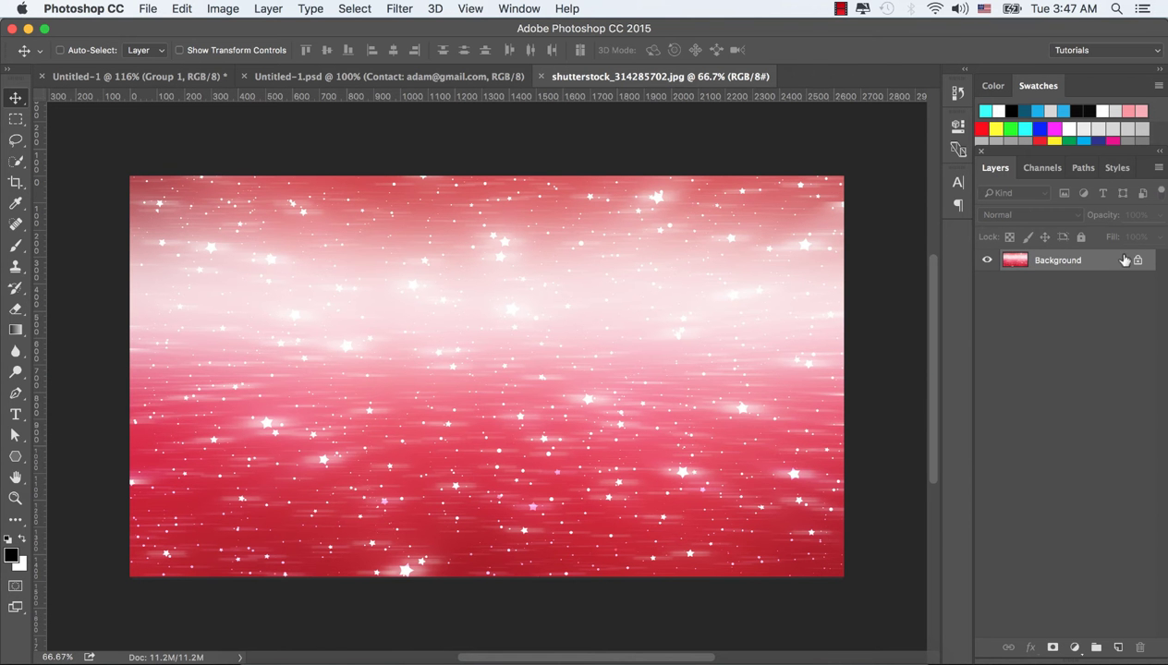
Convert the starry photo to a Smart Object and drag it into the cover document
{"action": "right_click", "coordinate": [1109, 261]}
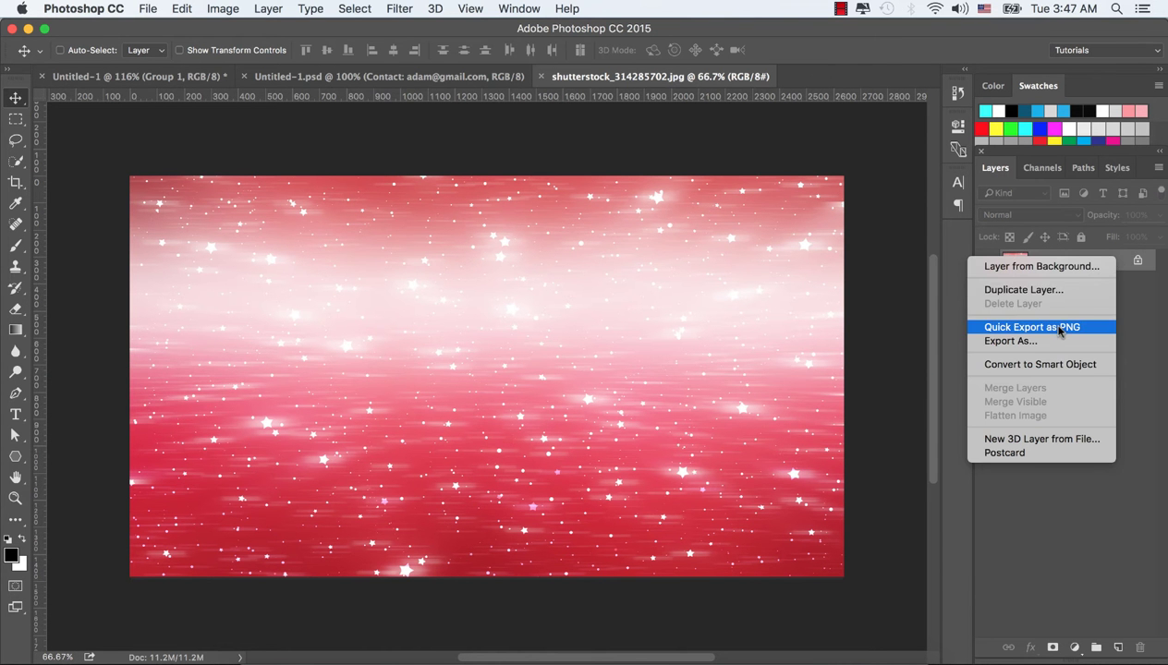
{"action": "left_click", "coordinate": [1043, 364]}
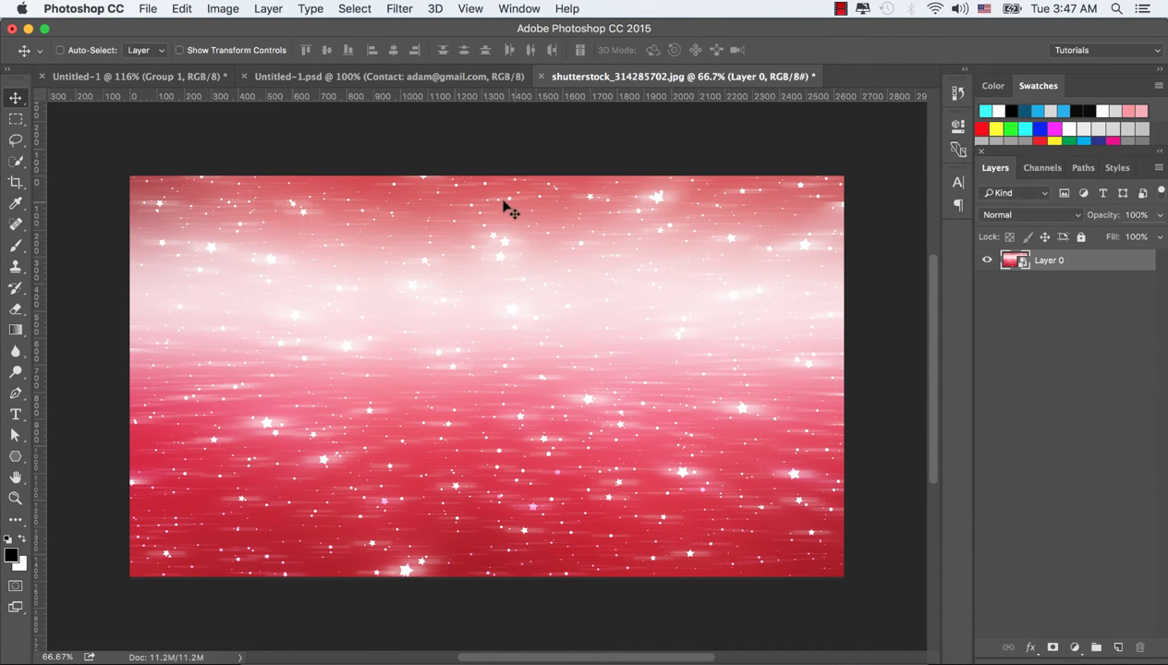
{"action": "left_click_drag", "start_coordinate": [459, 203], "coordinate": [278, 134]}
{"action": "left_click_drag", "start_coordinate": [586, 282], "coordinate": [631, 369]}
{"action": "left_click_drag", "start_coordinate": [559, 247], "coordinate": [670, 244]}
Scale the pink image to about 70% to fill the canvas and move it below the hexagon groups
{"action": "key", "text": "super+t"}
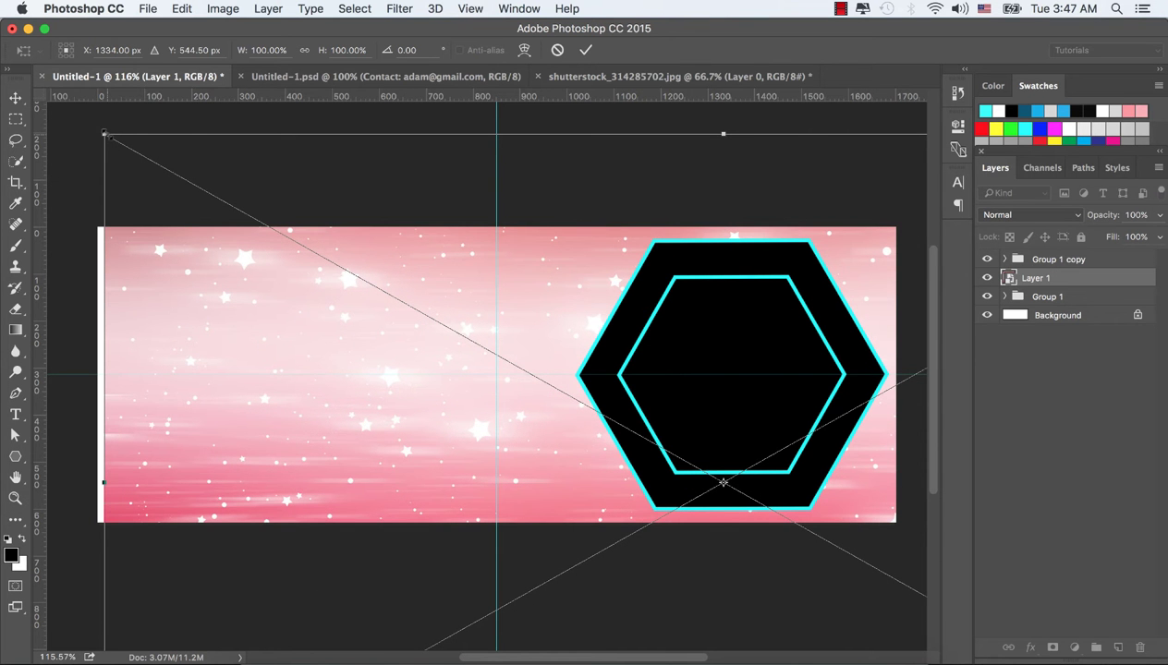
{"action": "left_click_drag", "start_coordinate": [105, 134], "coordinate": [289, 238]}
{"action": "left_click_drag", "start_coordinate": [565, 292], "coordinate": [366, 269]}
{"action": "left_click_drag", "start_coordinate": [365, 268], "coordinate": [368, 247]}
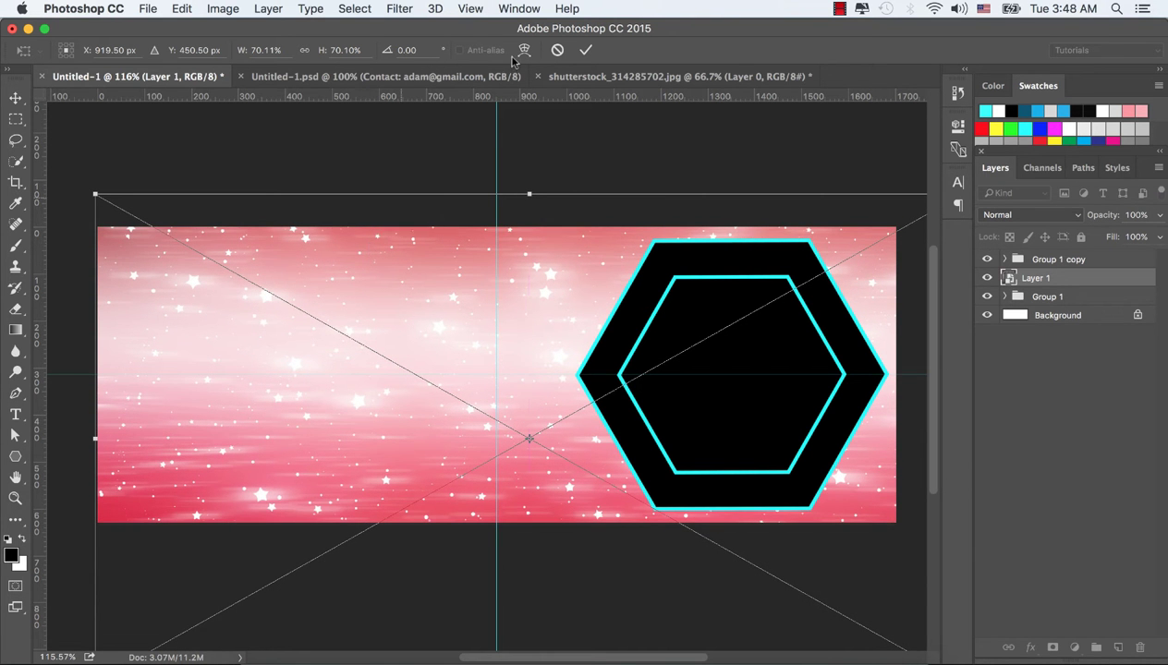
{"action": "left_click", "coordinate": [586, 50]}
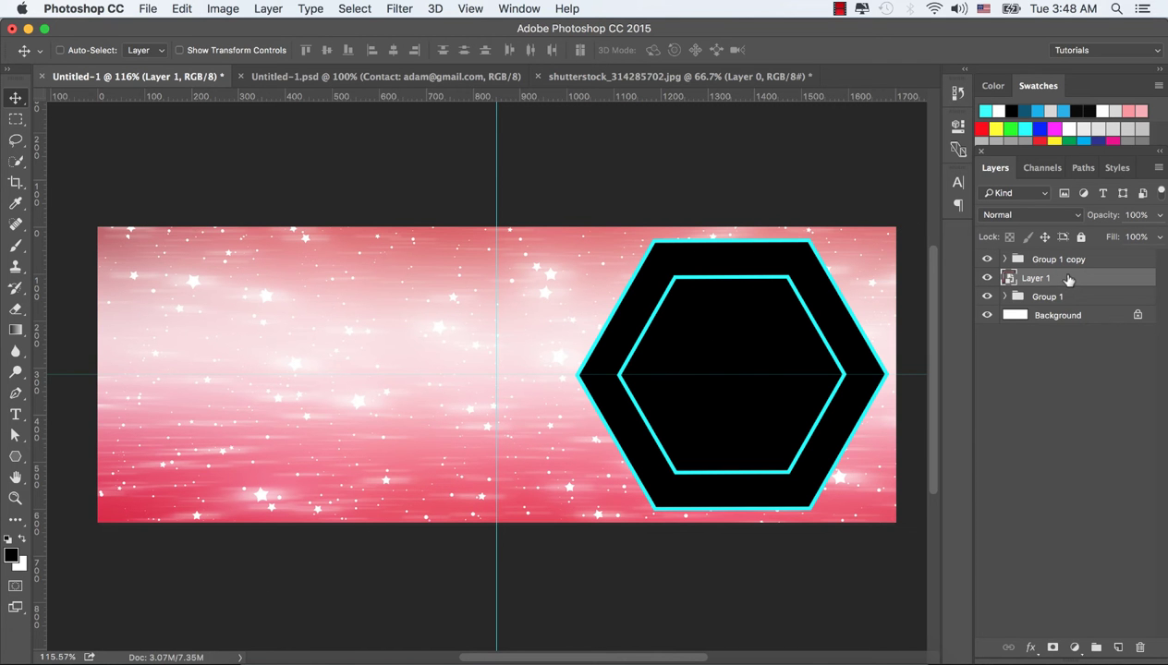
{"action": "left_click_drag", "start_coordinate": [1061, 279], "coordinate": [1064, 308]}
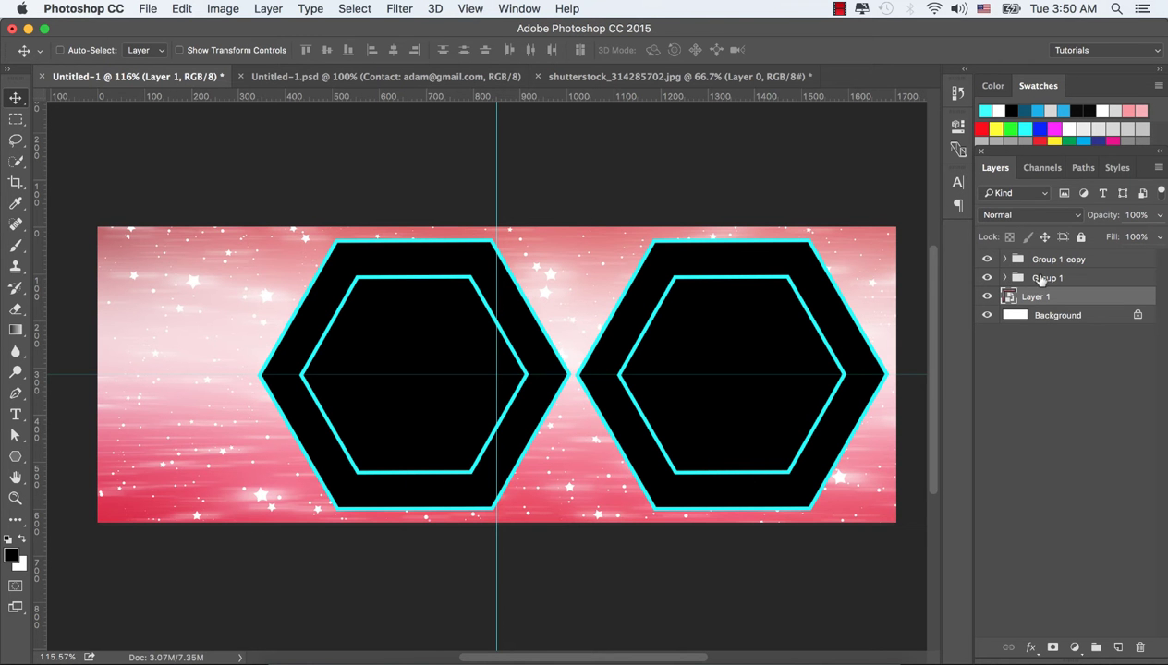
Rename Group 1 to 'Left' and Group 1 copy to 'Right'
{"action": "left_click", "coordinate": [1024, 277]}
{"action": "left_click", "coordinate": [987, 278]}
{"action": "left_click", "coordinate": [986, 278]}
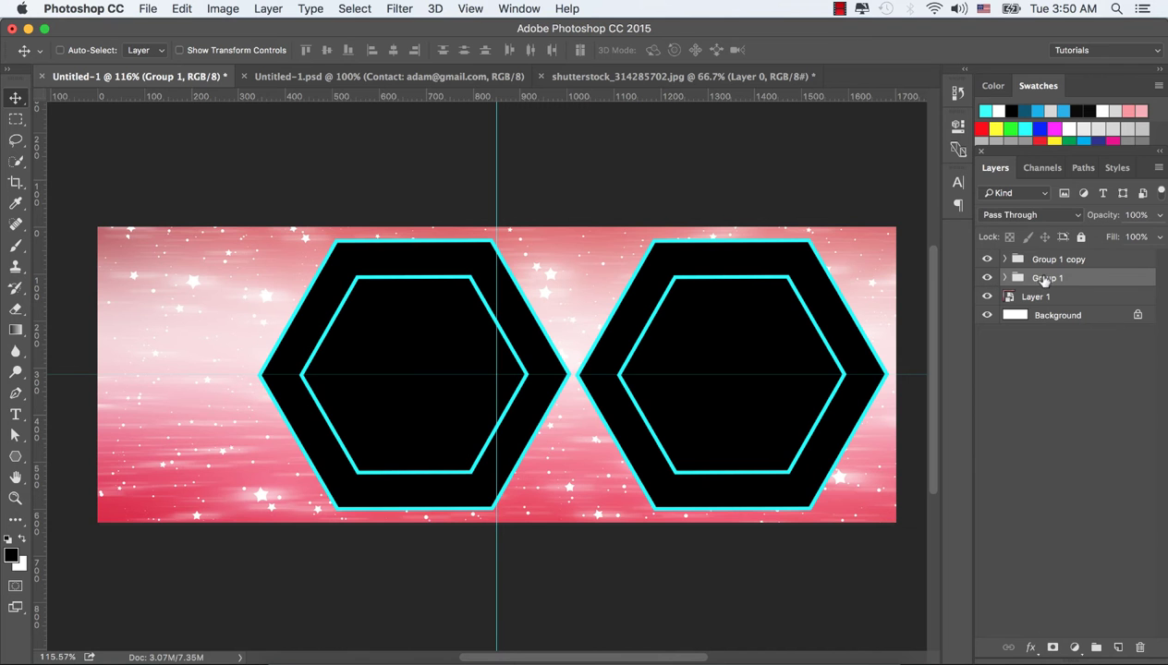
{"action": "double_click", "coordinate": [1043, 278]}
{"action": "type", "text": "Left"}
{"action": "key", "text": "Return"}
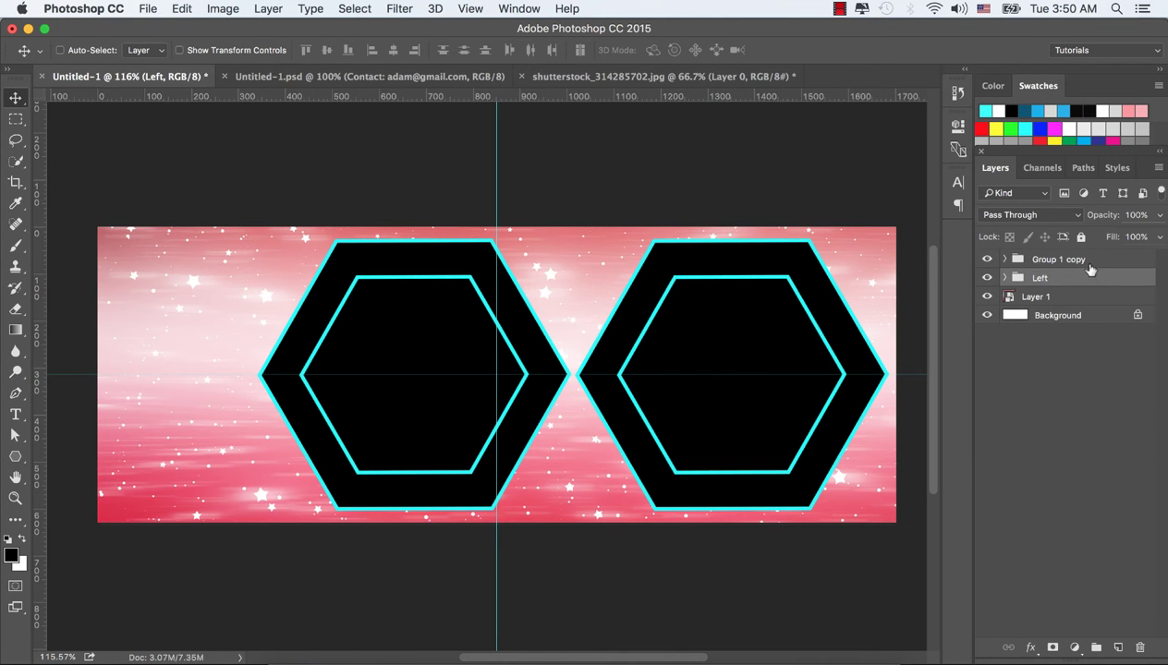
{"action": "double_click", "coordinate": [1061, 260]}
{"action": "type", "text": "Right"}
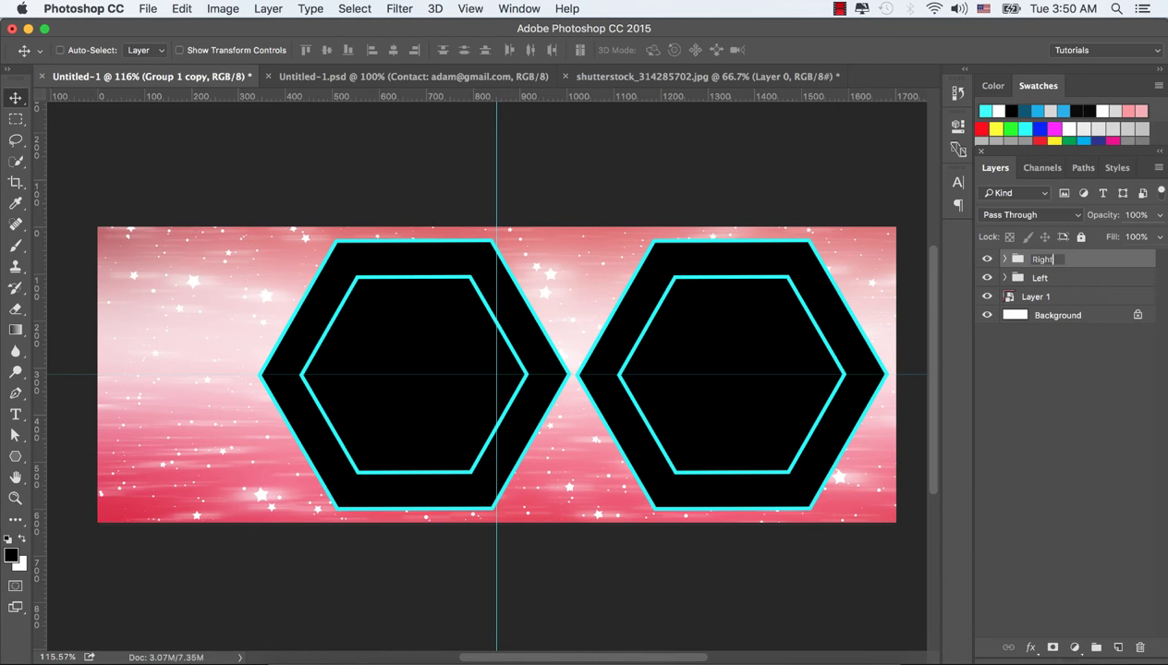
{"action": "key", "text": "Return"}
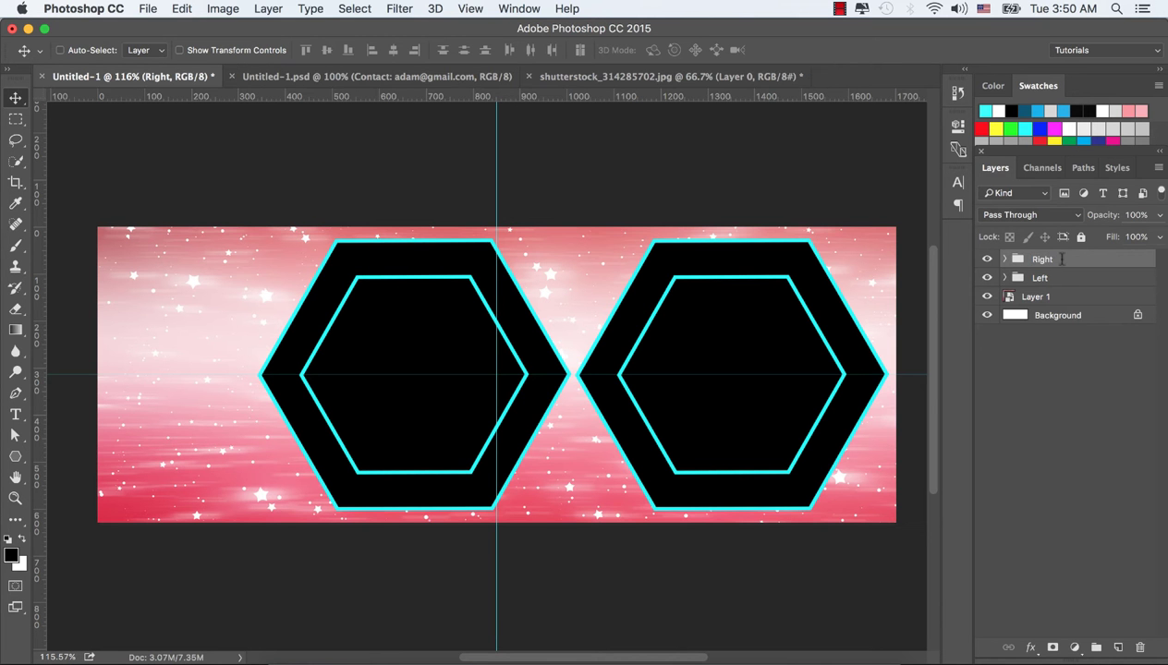
Expand the Left group and check which hexagon Polygon 1 is
{"action": "left_click", "coordinate": [1004, 277]}
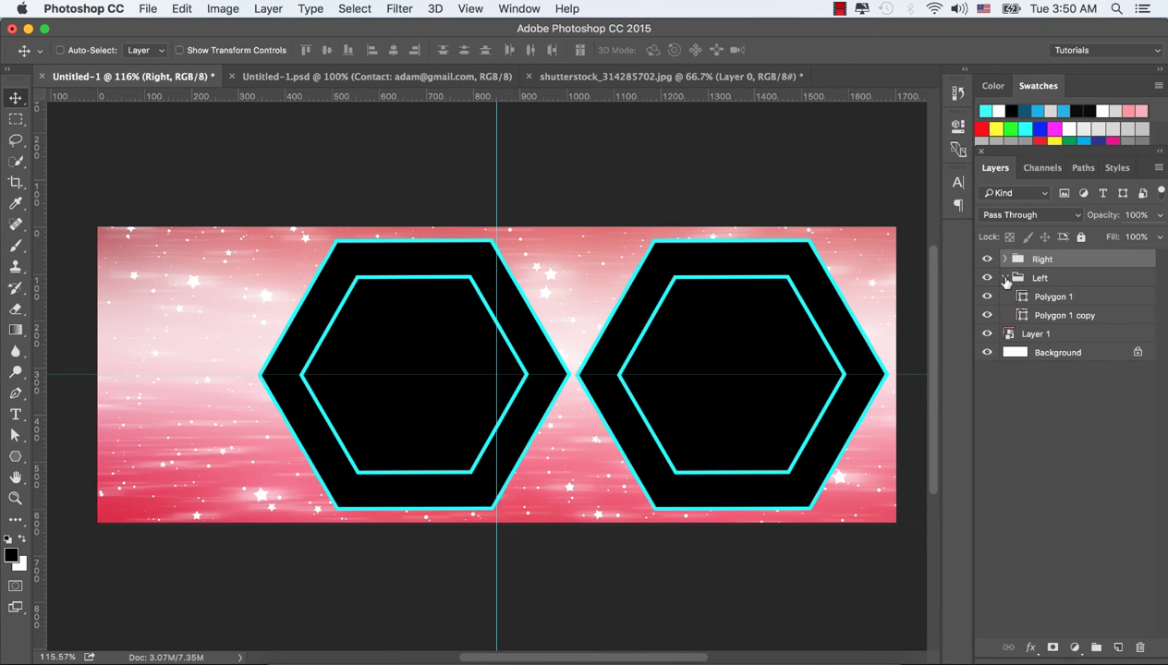
{"action": "left_click", "coordinate": [1056, 299]}
{"action": "left_click", "coordinate": [987, 296]}
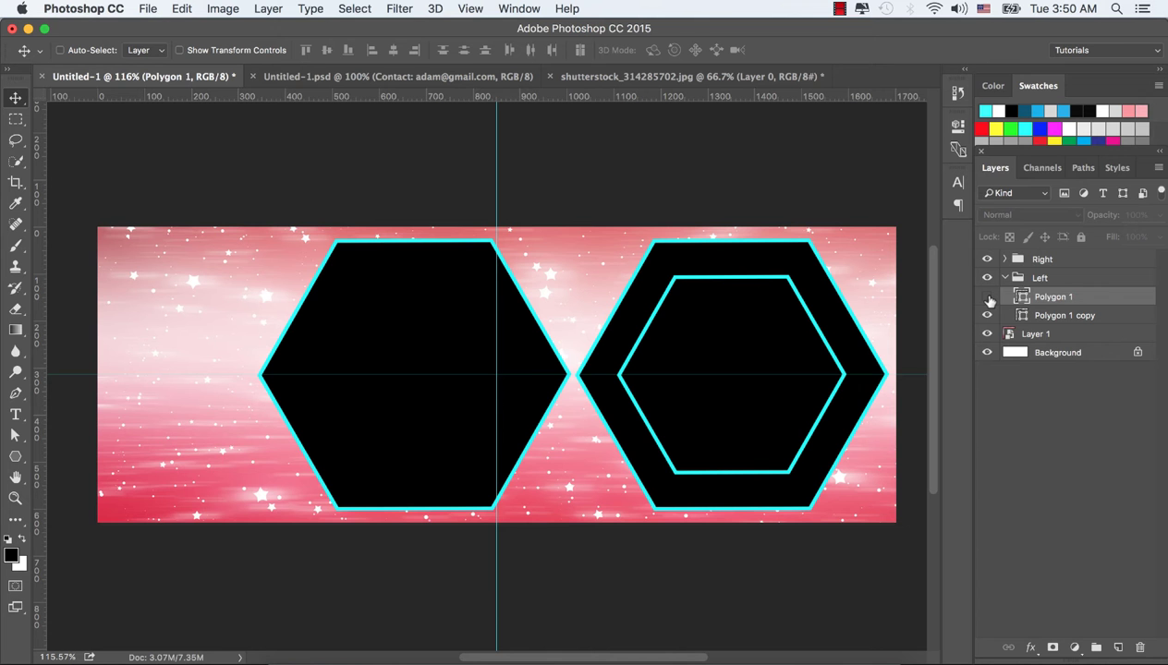
{"action": "left_click", "coordinate": [986, 296]}
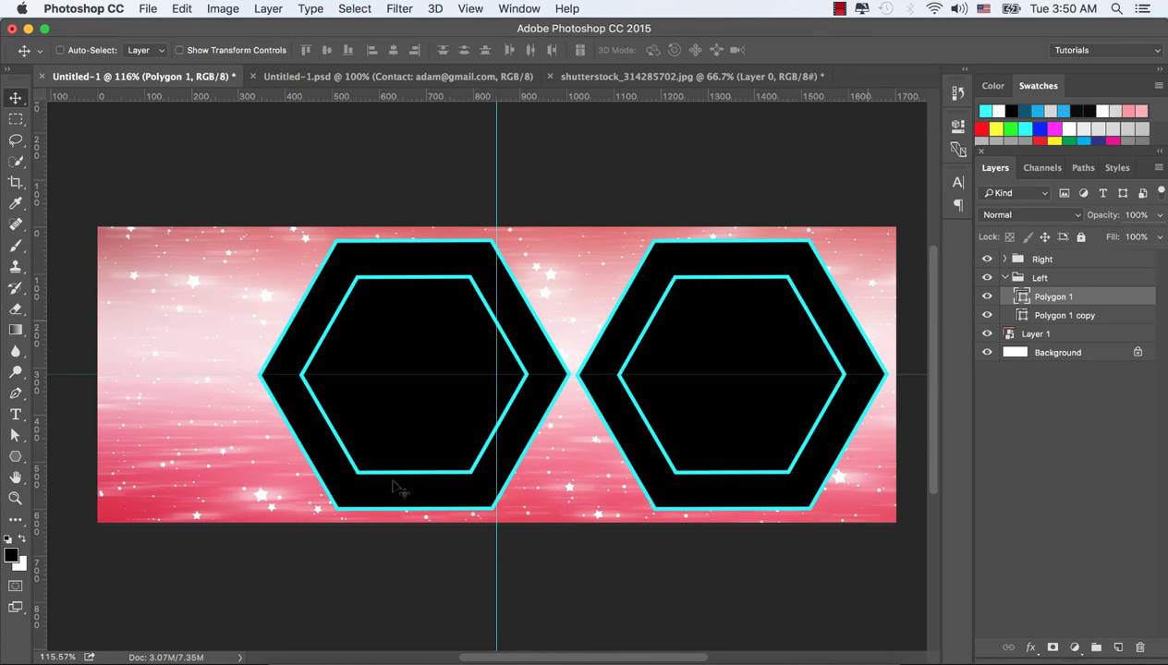
Open Fotolia_96038233_Subscription_Monthly_XL.jpg in Photoshop CC 2015
{"action": "left_click", "coordinate": [296, 658]}
{"action": "left_click", "coordinate": [691, 303]}
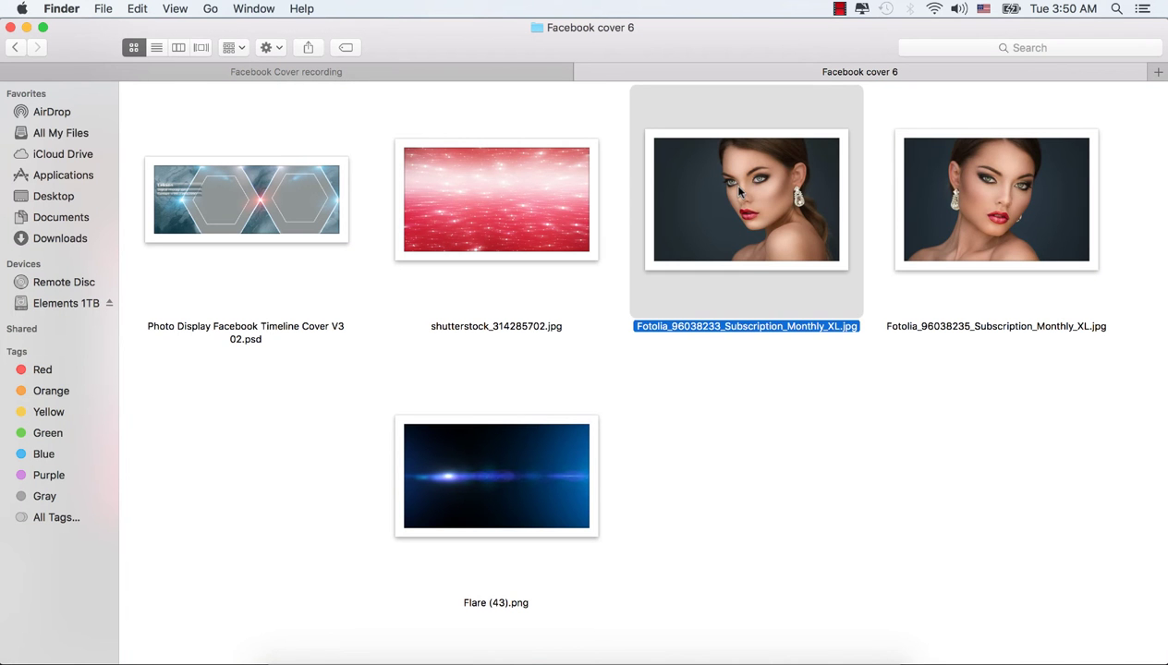
{"action": "right_click", "coordinate": [734, 161]}
{"action": "mouse_move", "coordinate": [744, 185]}
{"action": "left_click", "coordinate": [657, 212]}
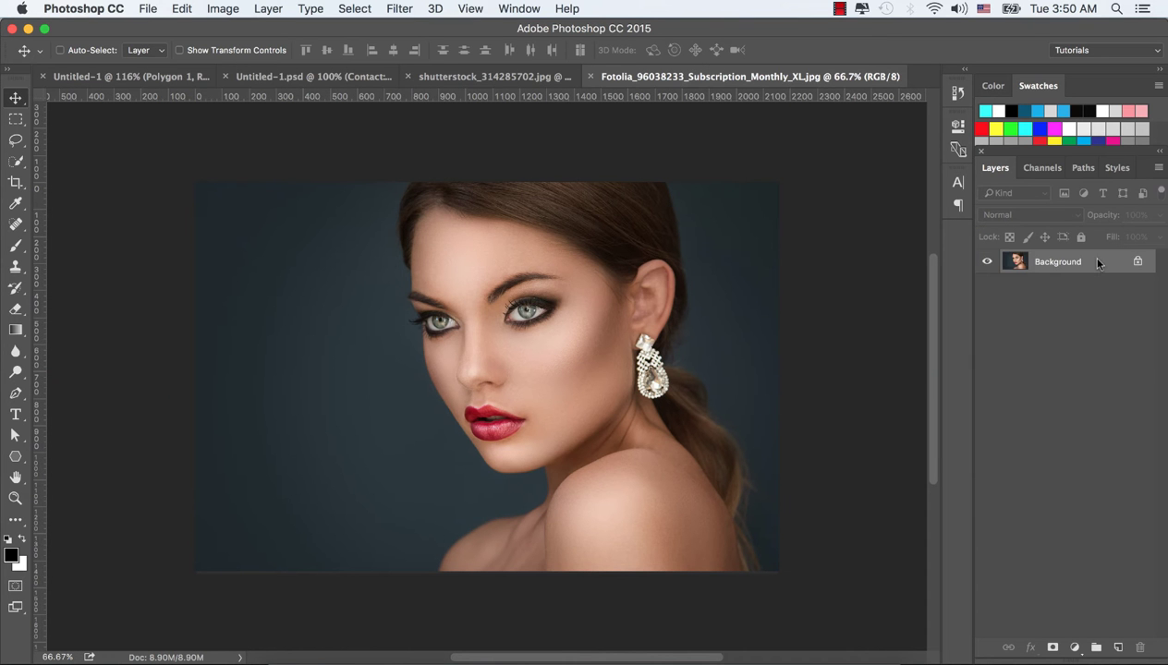
Convert the portrait to a Smart Object and drop it into the cover over the left hexagon
{"action": "right_click", "coordinate": [1098, 264]}
{"action": "left_click", "coordinate": [966, 362]}
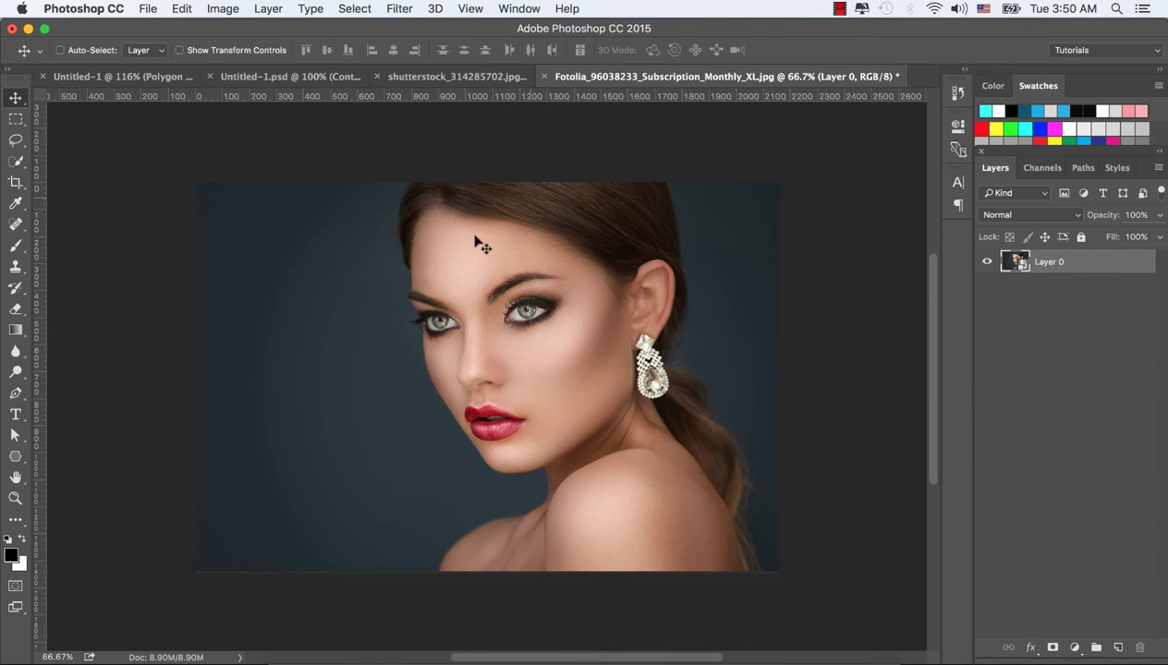
{"action": "left_click_drag", "start_coordinate": [377, 205], "coordinate": [163, 83]}
{"action": "left_click_drag", "start_coordinate": [571, 306], "coordinate": [425, 317]}
Place the portrait layer above Polygon 1 and clip it to that inner hexagon
{"action": "right_click", "coordinate": [1053, 295]}
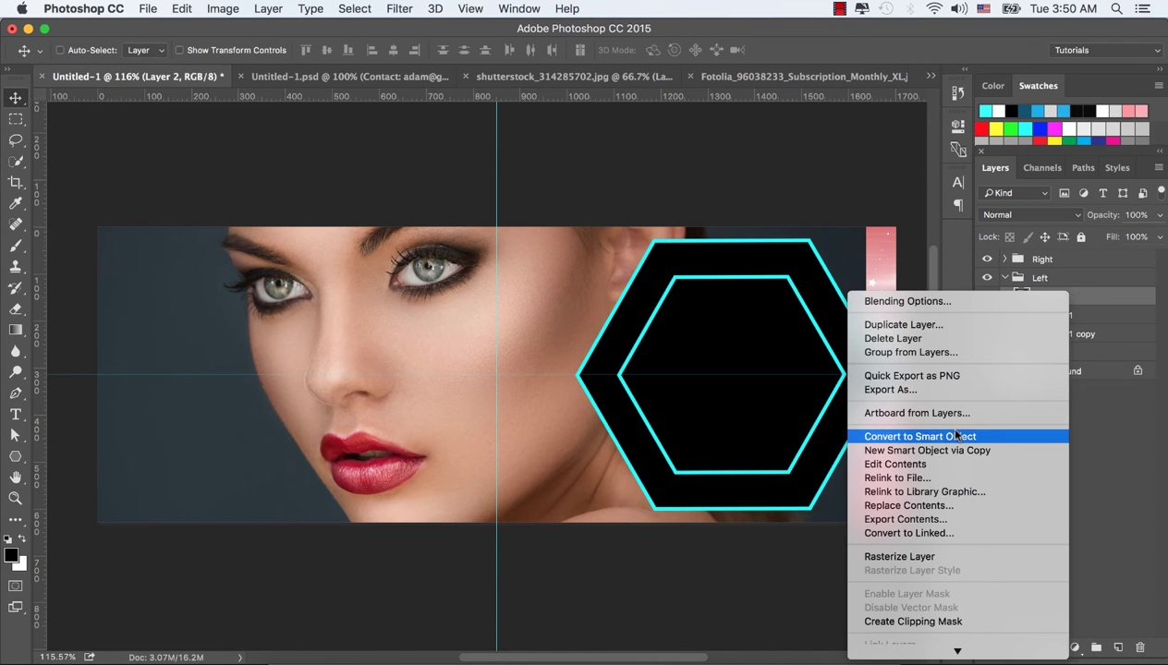
{"action": "scroll", "coordinate": [938, 533], "scroll_direction": "down", "scroll_amount": 5}
{"action": "left_click", "coordinate": [918, 484]}
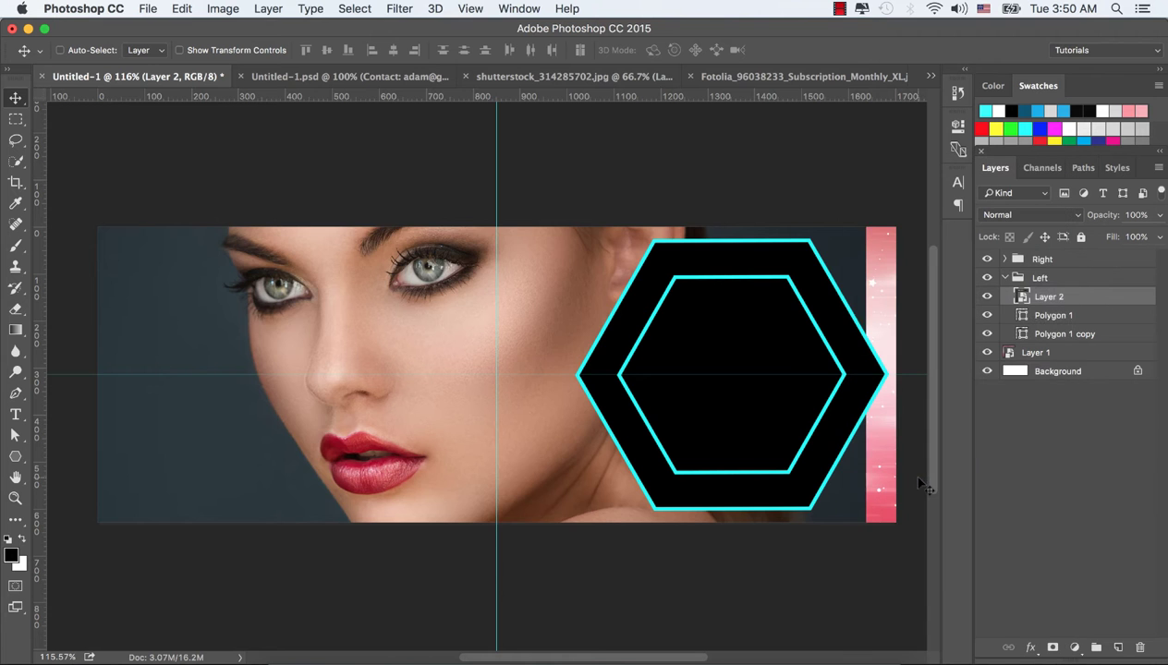
{"action": "left_click_drag", "start_coordinate": [423, 323], "coordinate": [452, 340]}
{"action": "left_click_drag", "start_coordinate": [1069, 294], "coordinate": [1085, 324]}
{"action": "right_click", "coordinate": [1076, 316]}
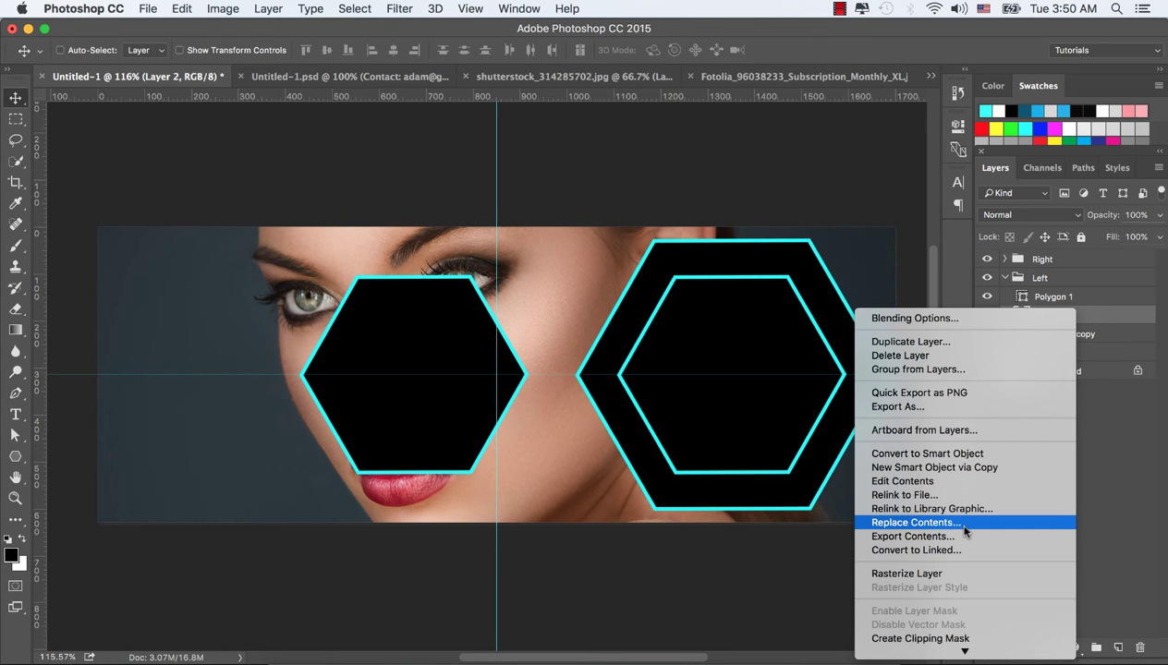
{"action": "left_click", "coordinate": [1096, 307]}
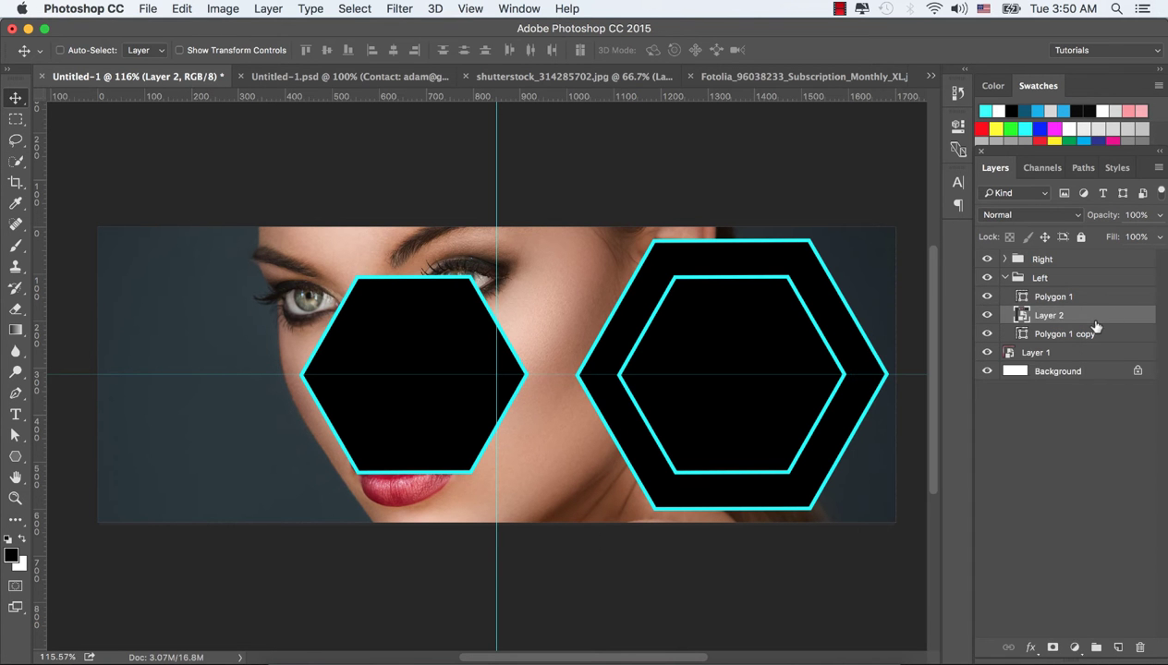
{"action": "left_click_drag", "start_coordinate": [1096, 308], "coordinate": [1090, 290]}
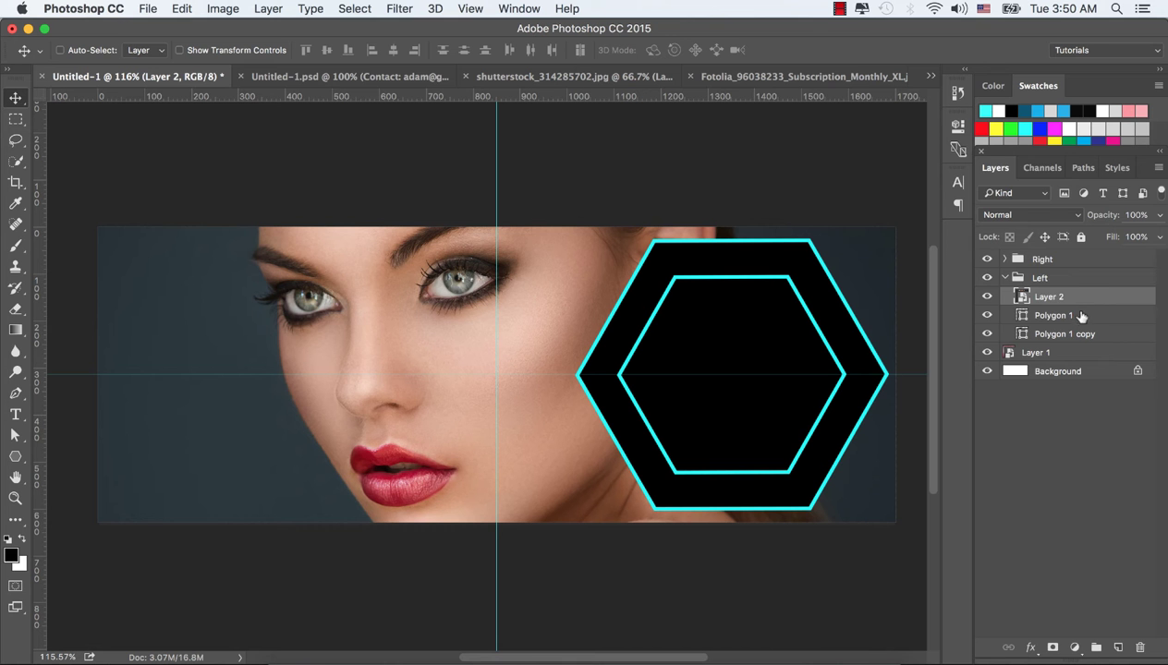
{"action": "right_click", "coordinate": [1076, 296]}
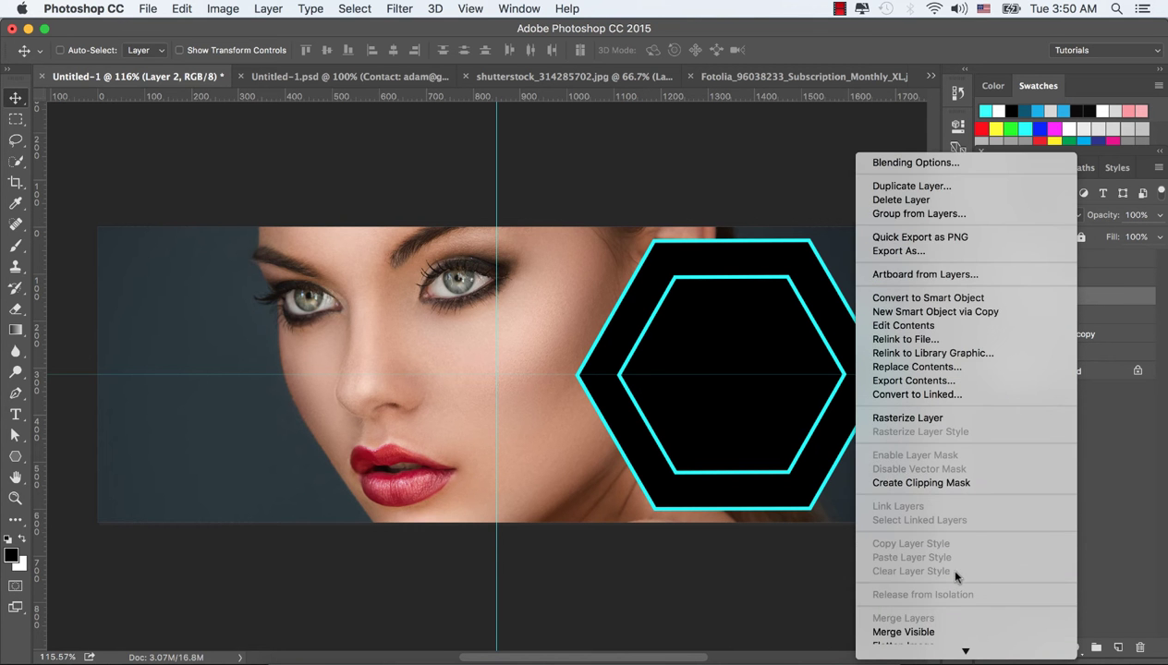
{"action": "left_click", "coordinate": [947, 485]}
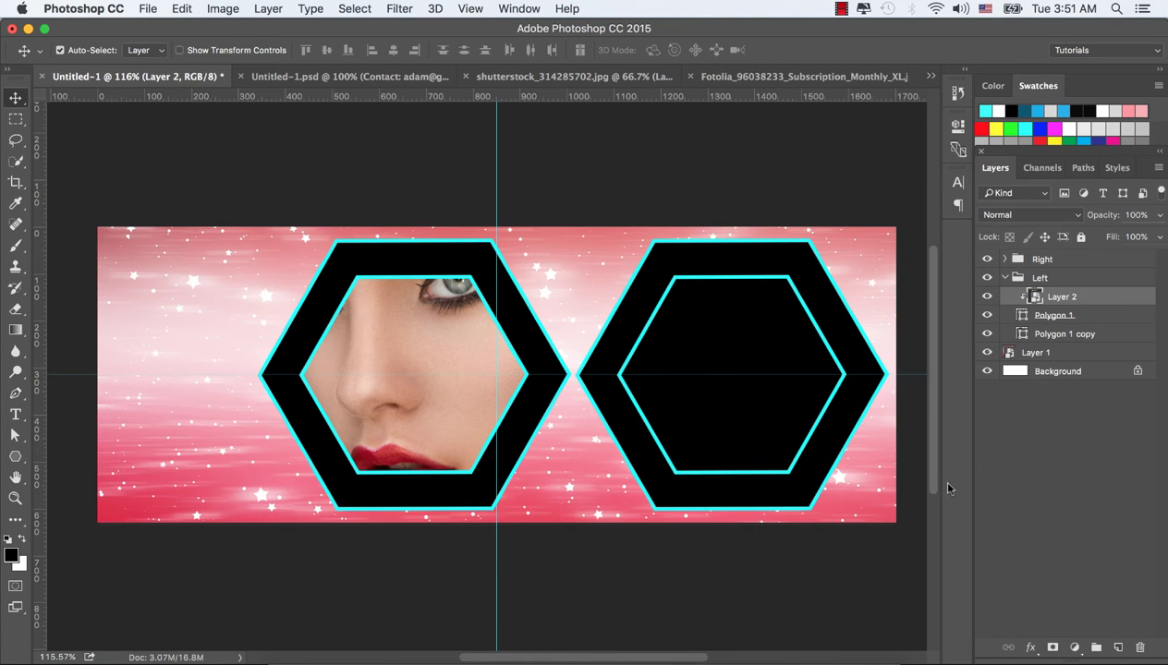
Scale the clipped portrait to about 37% and position the face inside the left hexagon
{"action": "key", "text": "super+t"}
{"action": "left_click_drag", "start_coordinate": [357, 169], "coordinate": [358, 178]}
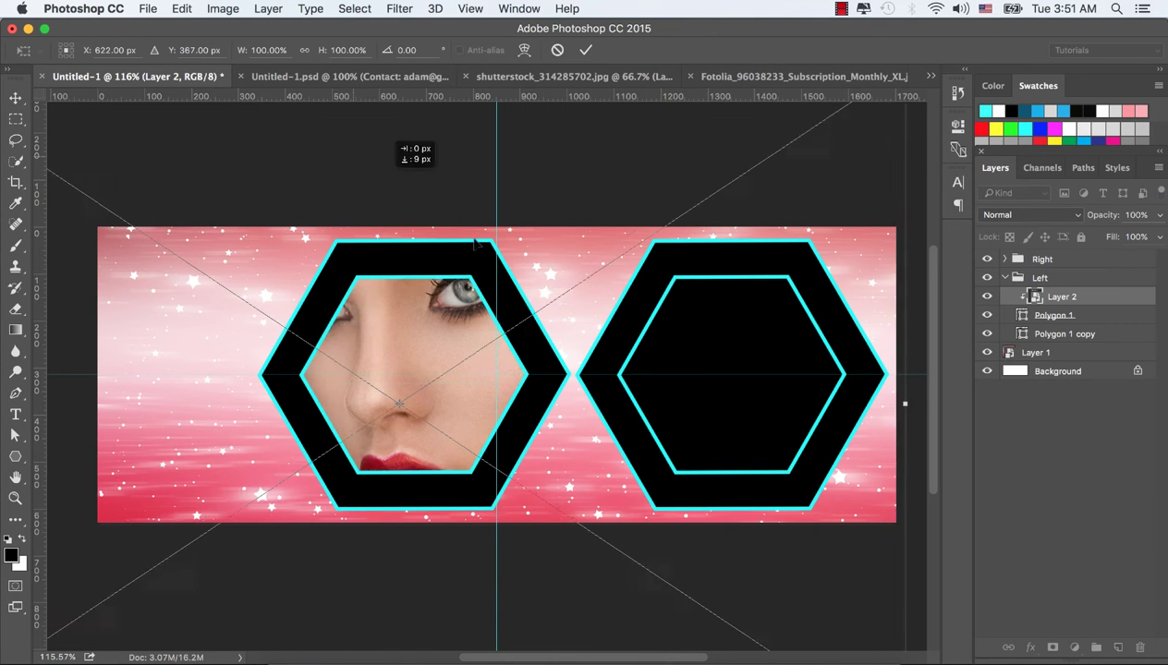
{"action": "left_click_drag", "start_coordinate": [474, 243], "coordinate": [617, 242]}
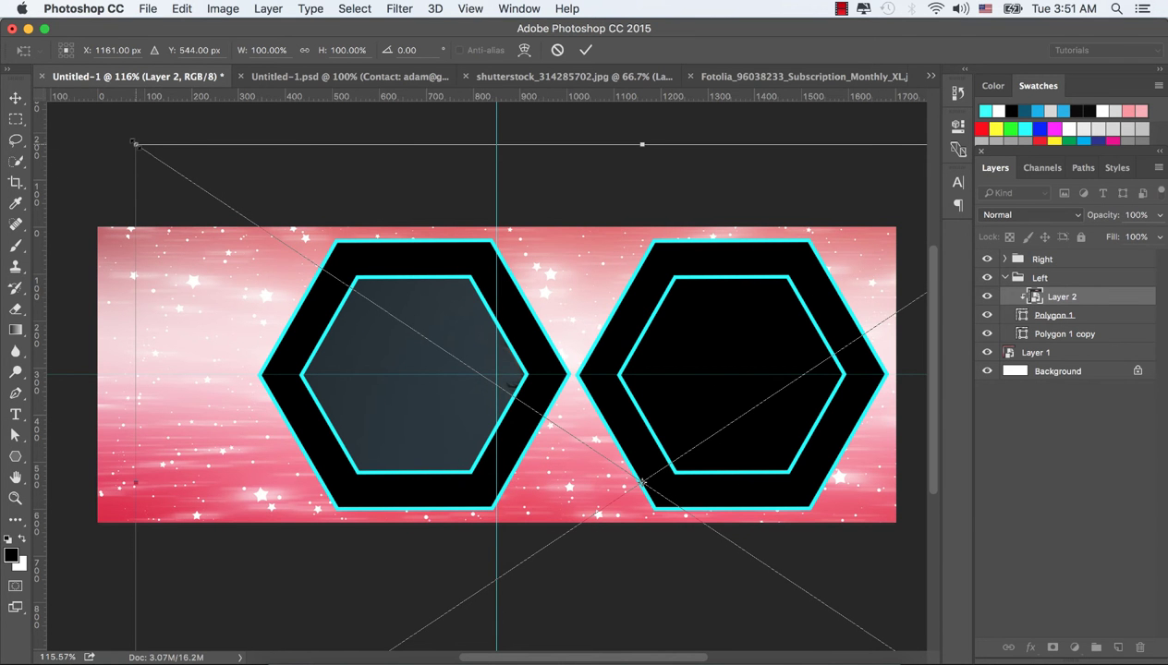
{"action": "left_click_drag", "start_coordinate": [135, 143], "coordinate": [457, 326]}
{"action": "left_click_drag", "start_coordinate": [643, 418], "coordinate": [389, 326]}
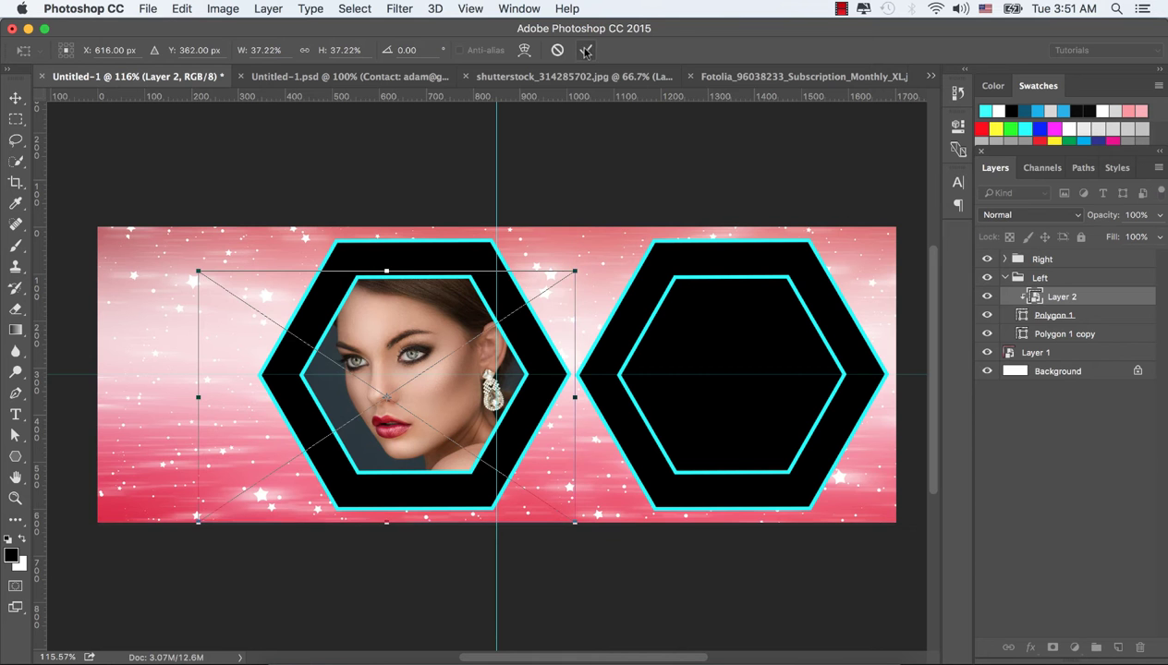
{"action": "left_click", "coordinate": [584, 49]}
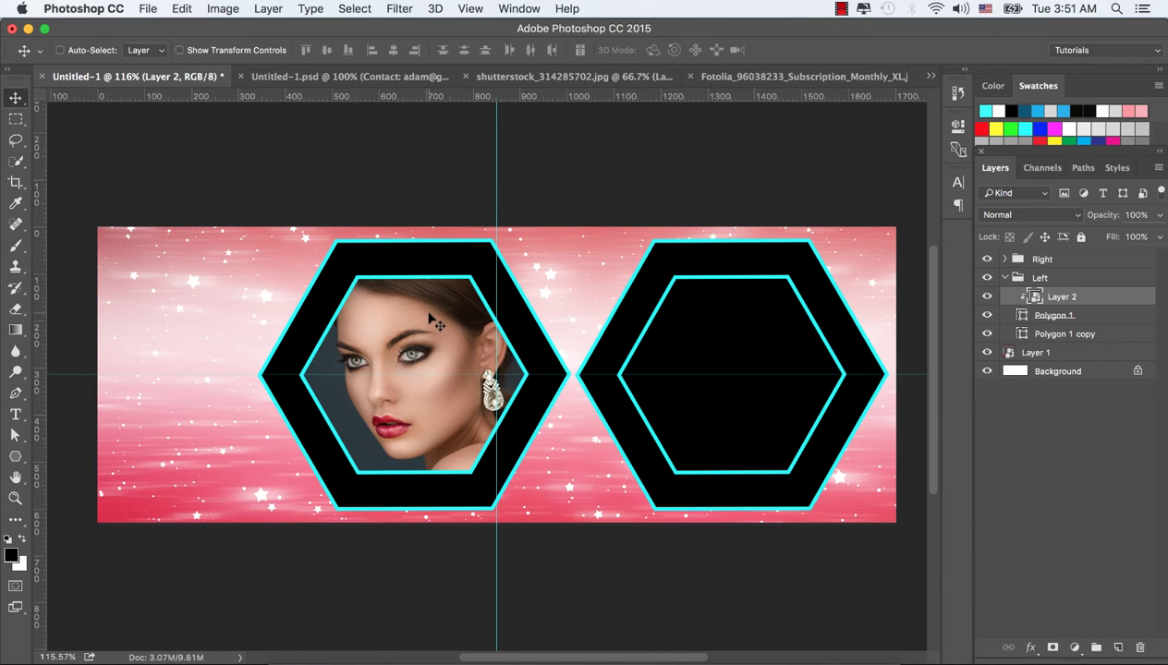
Nudge the portrait, duplicate it, and clip the copy to the outer hexagon below Polygon 1
{"action": "left_click_drag", "start_coordinate": [426, 317], "coordinate": [424, 325]}
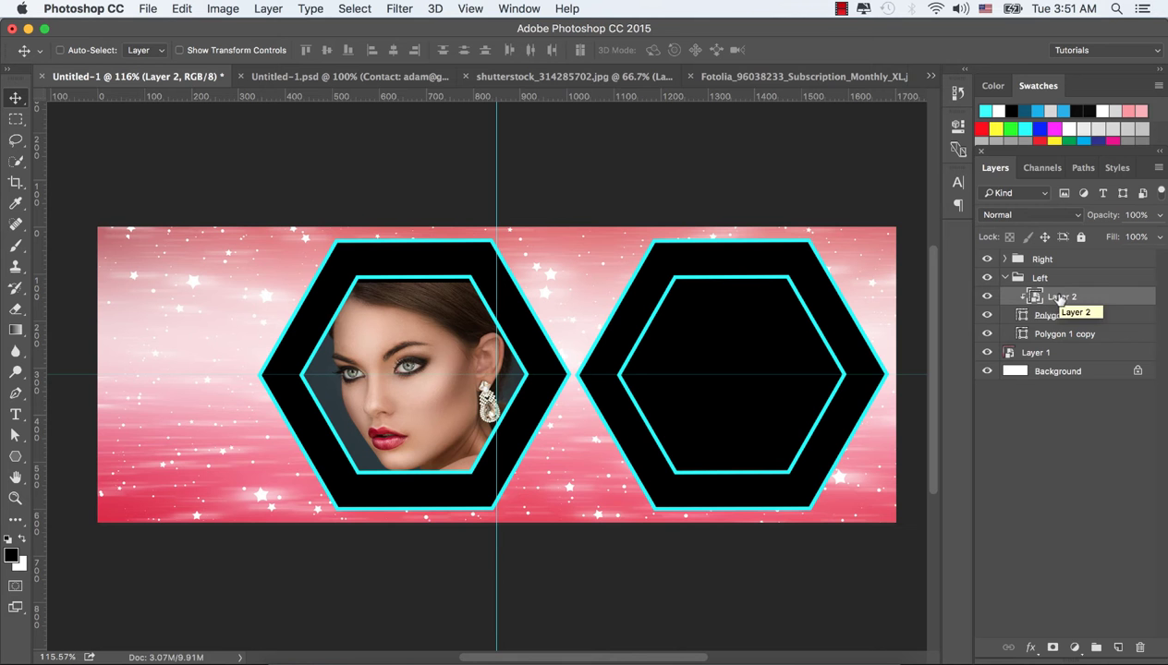
{"action": "left_click_drag", "start_coordinate": [1056, 300], "coordinate": [1118, 647]}
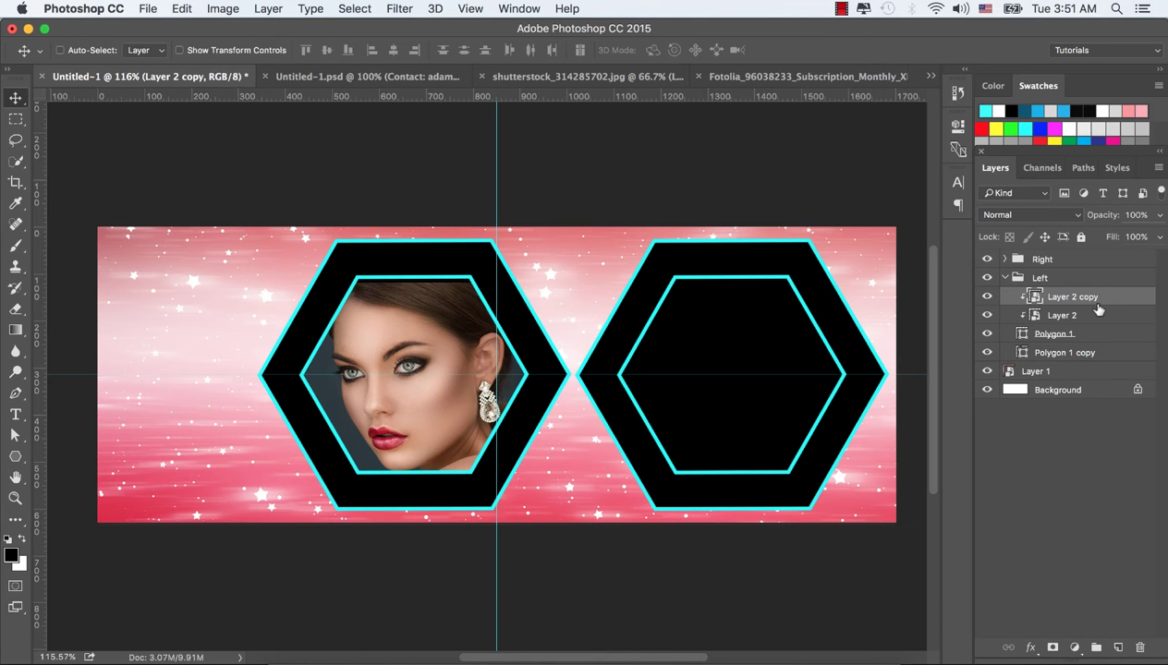
{"action": "left_click_drag", "start_coordinate": [1088, 300], "coordinate": [1075, 338]}
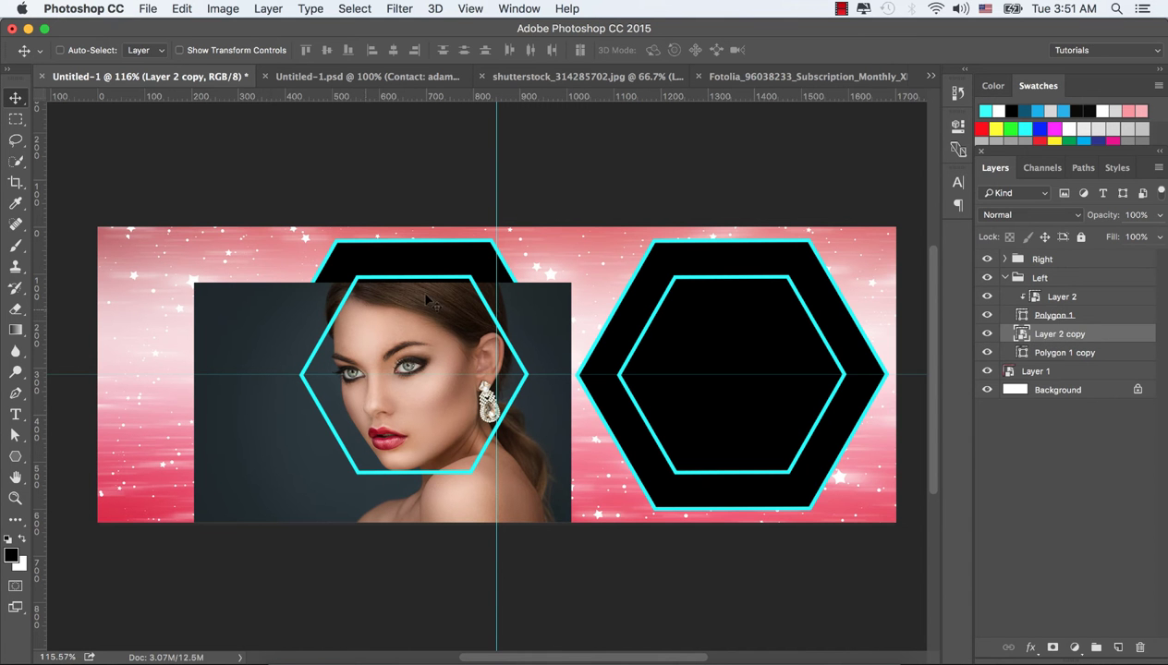
{"action": "right_click", "coordinate": [1061, 334]}
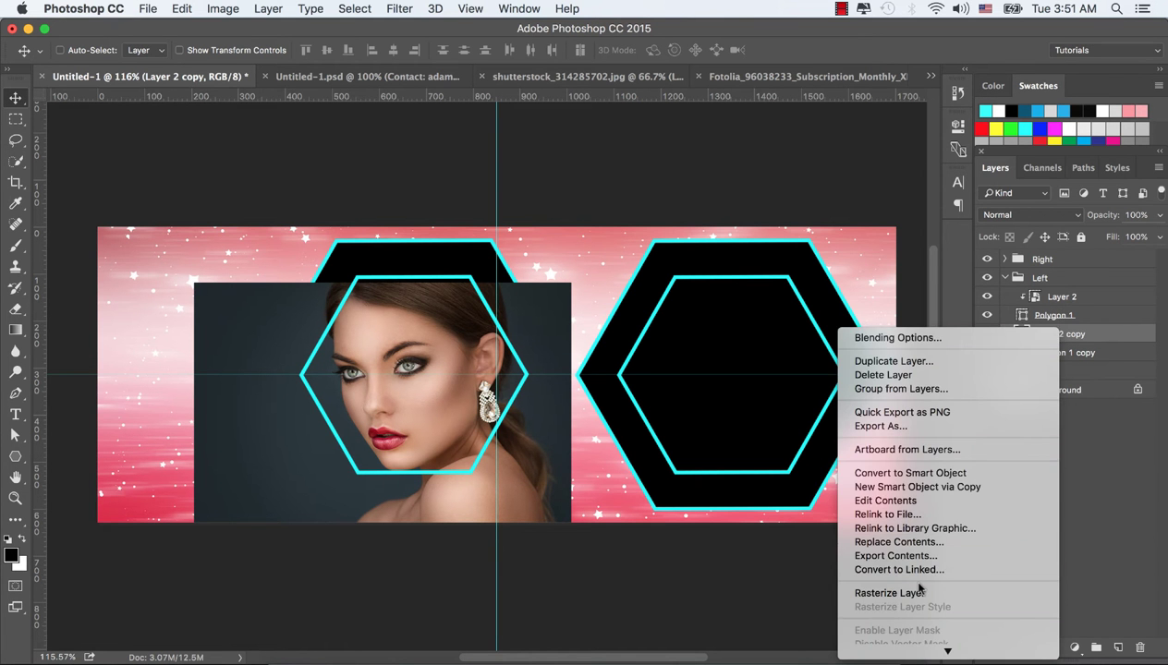
{"action": "left_click", "coordinate": [890, 327]}
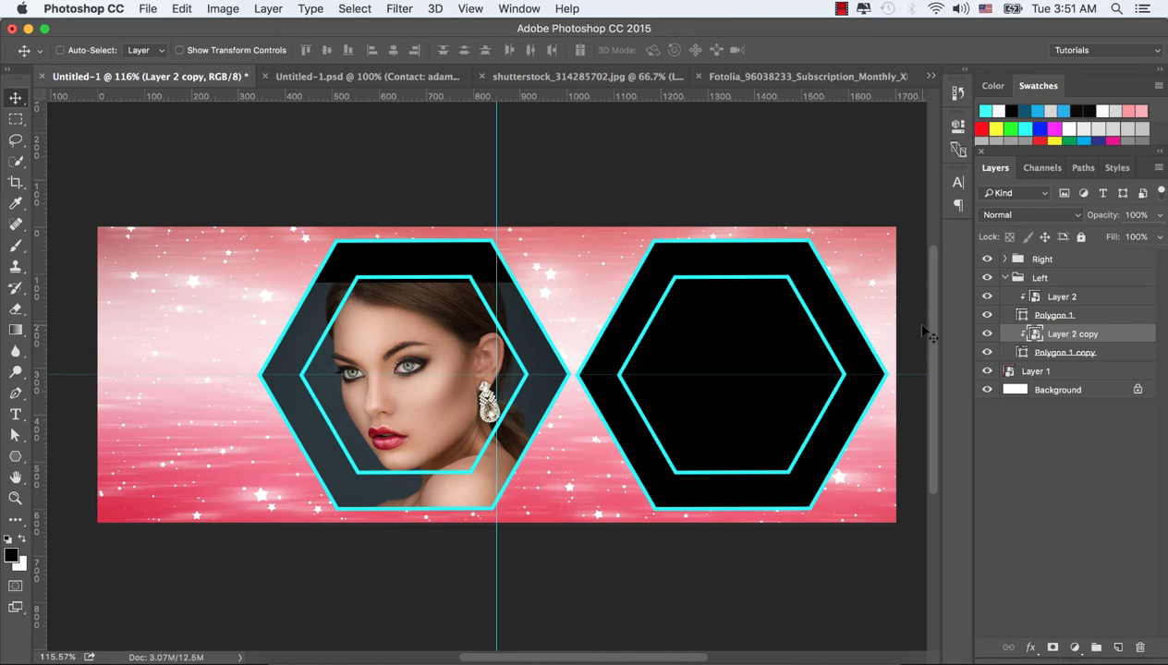
Enlarge the portrait copy to about 54% and shift it so the face fills the outer ring
{"action": "key", "text": "super+t"}
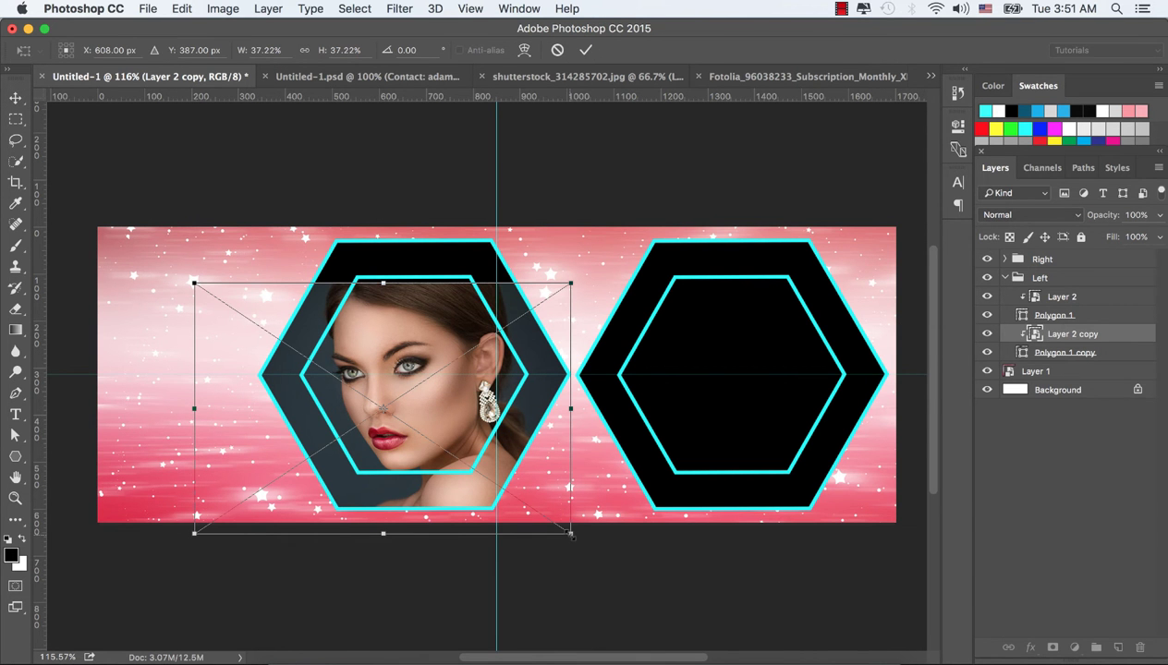
{"action": "left_click_drag", "start_coordinate": [571, 535], "coordinate": [637, 613]}
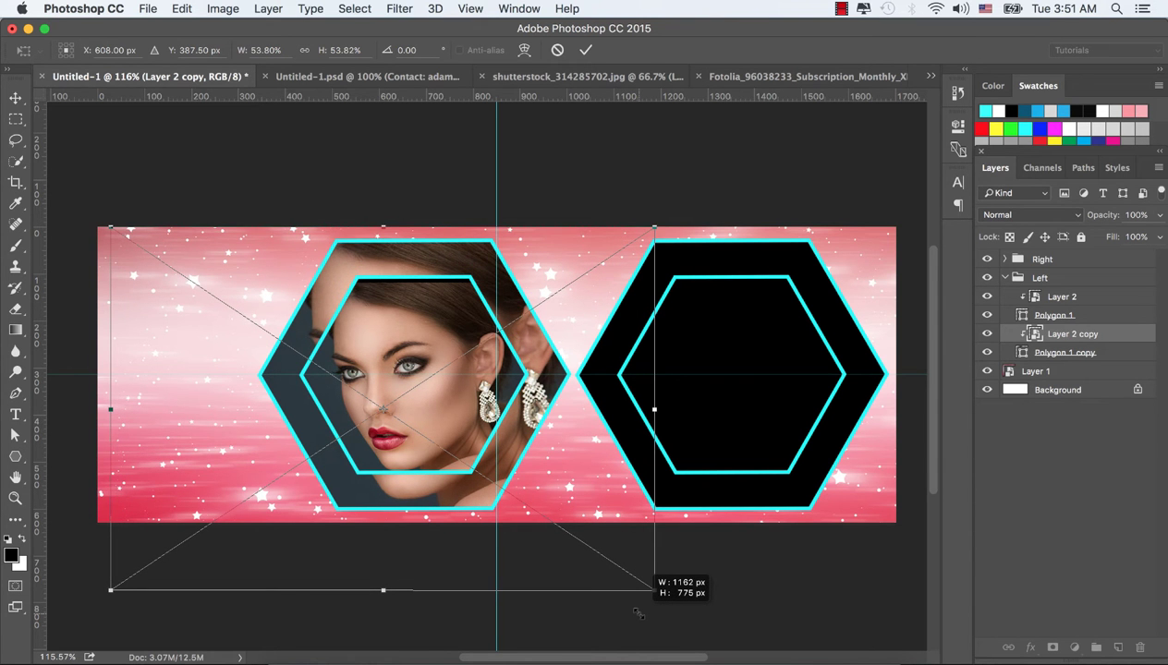
{"action": "left_click_drag", "start_coordinate": [638, 614], "coordinate": [637, 613]}
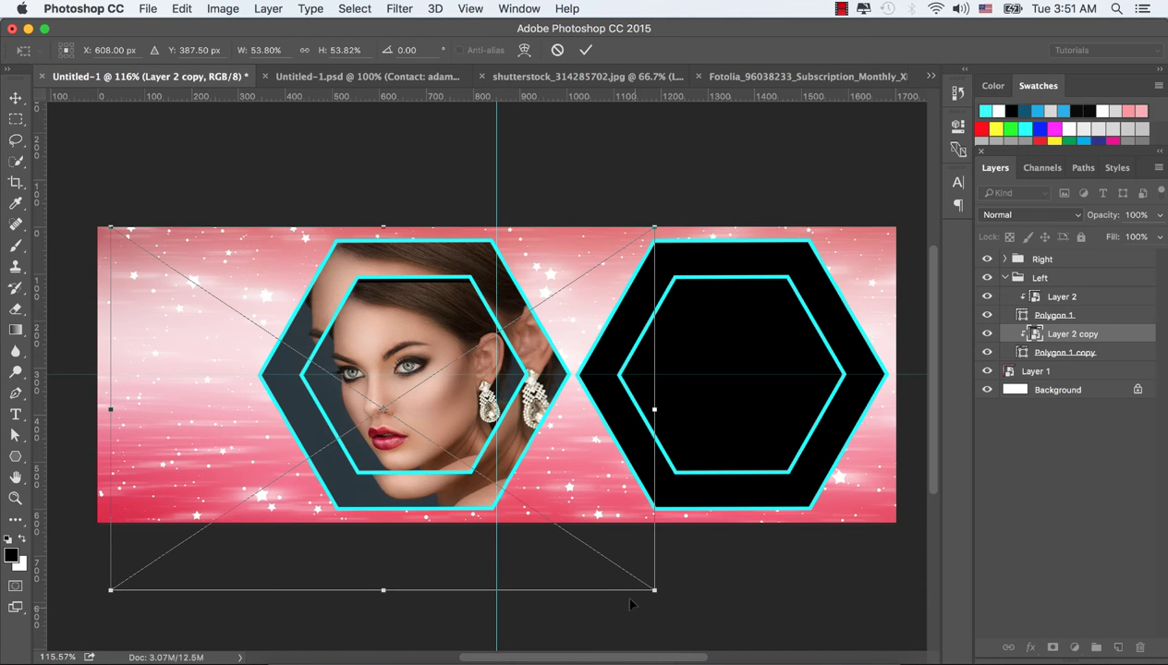
{"action": "left_click_drag", "start_coordinate": [440, 410], "coordinate": [436, 411]}
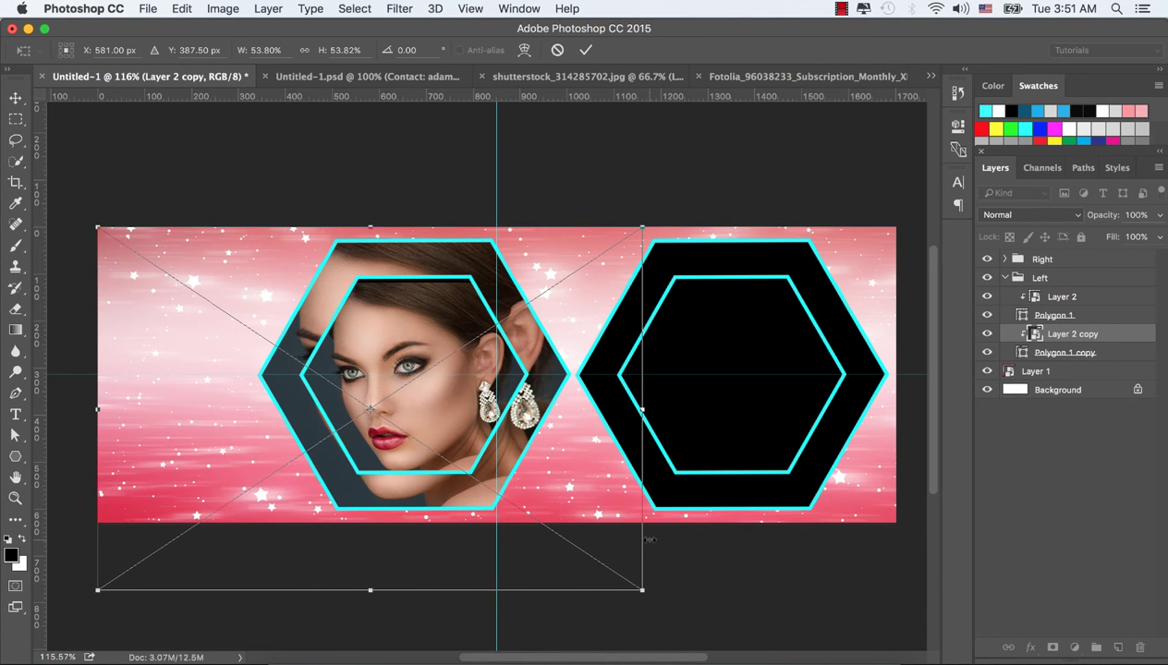
{"action": "left_click_drag", "start_coordinate": [642, 589], "coordinate": [651, 596]}
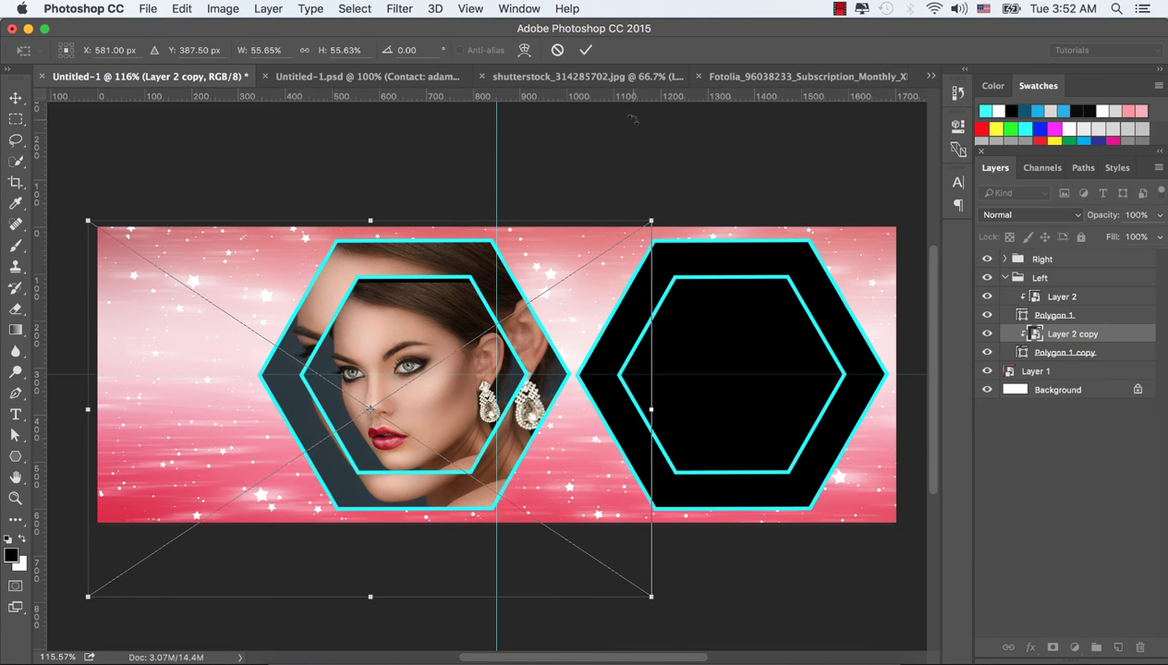
{"action": "left_click", "coordinate": [584, 50]}
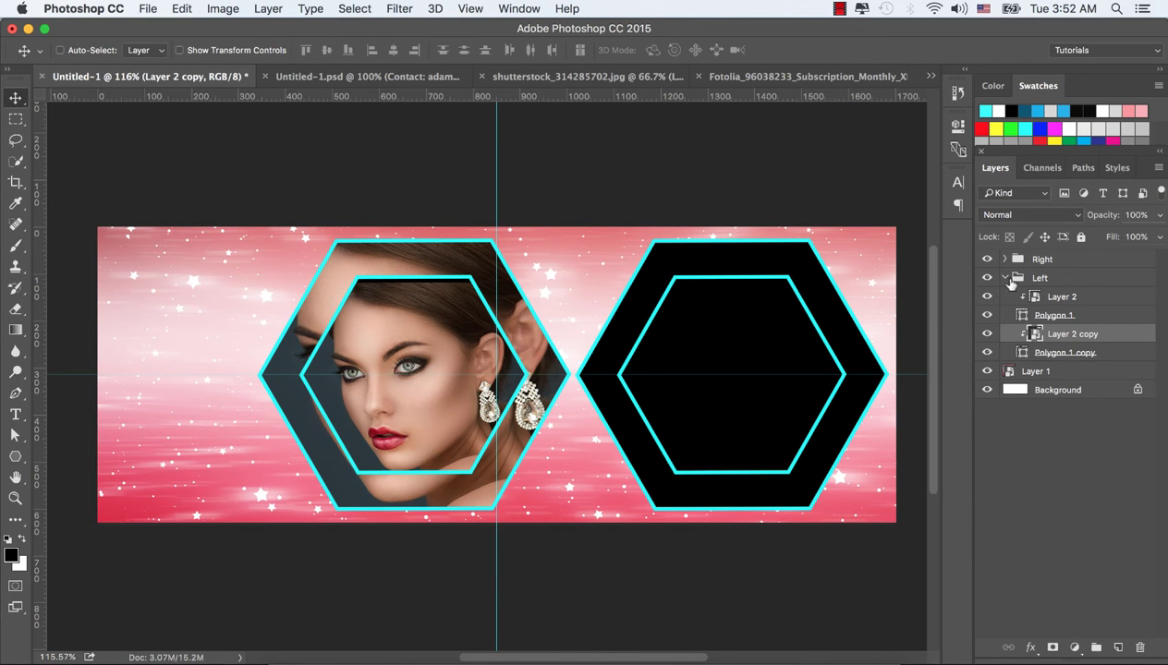
Collapse the Left group and open Fotolia_96038235_Subscription_Monthly_XL.jpg in Photoshop
{"action": "left_click", "coordinate": [1005, 278]}
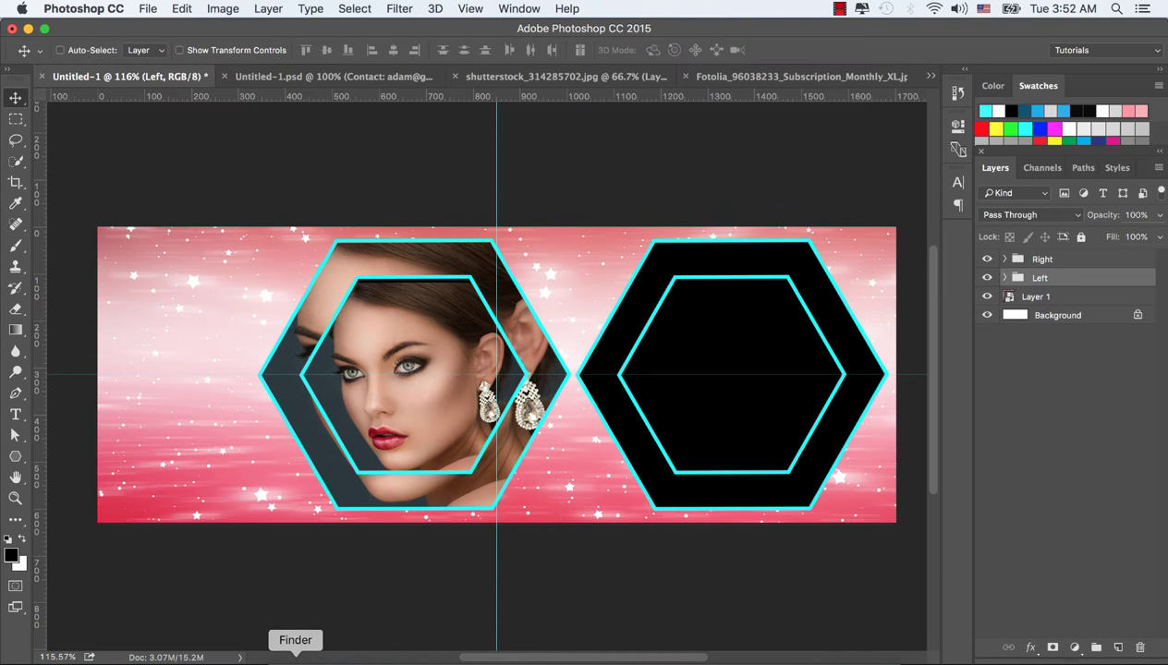
{"action": "left_click", "coordinate": [296, 658]}
{"action": "left_click", "coordinate": [1002, 205]}
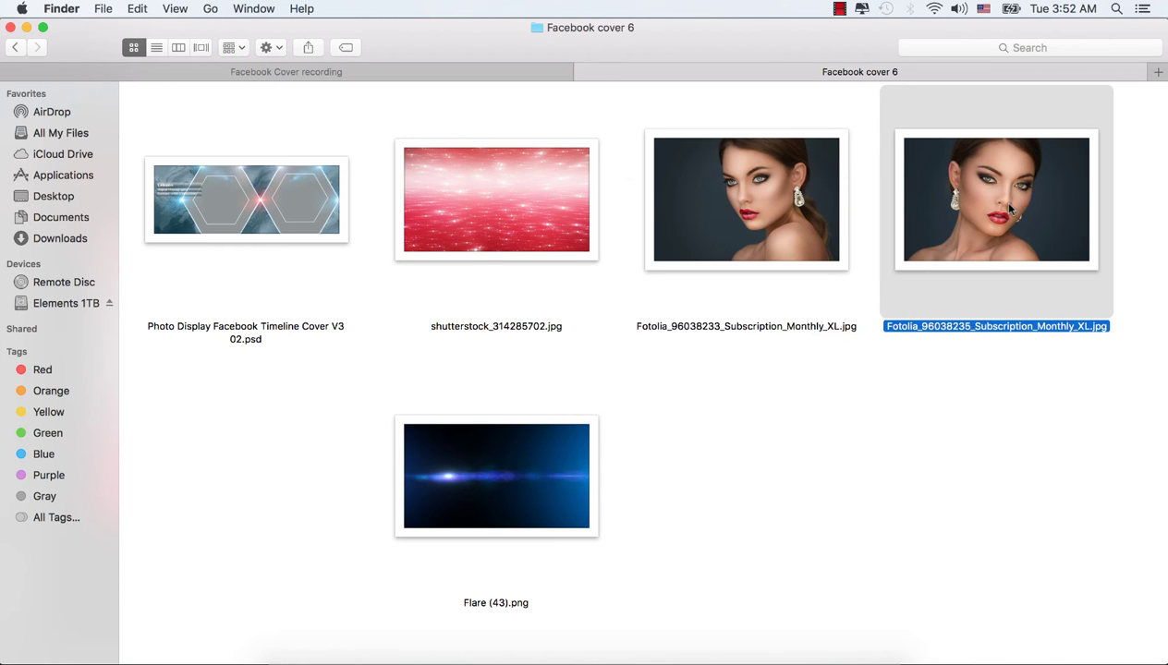
{"action": "right_click", "coordinate": [986, 190]}
{"action": "mouse_move", "coordinate": [815, 208]}
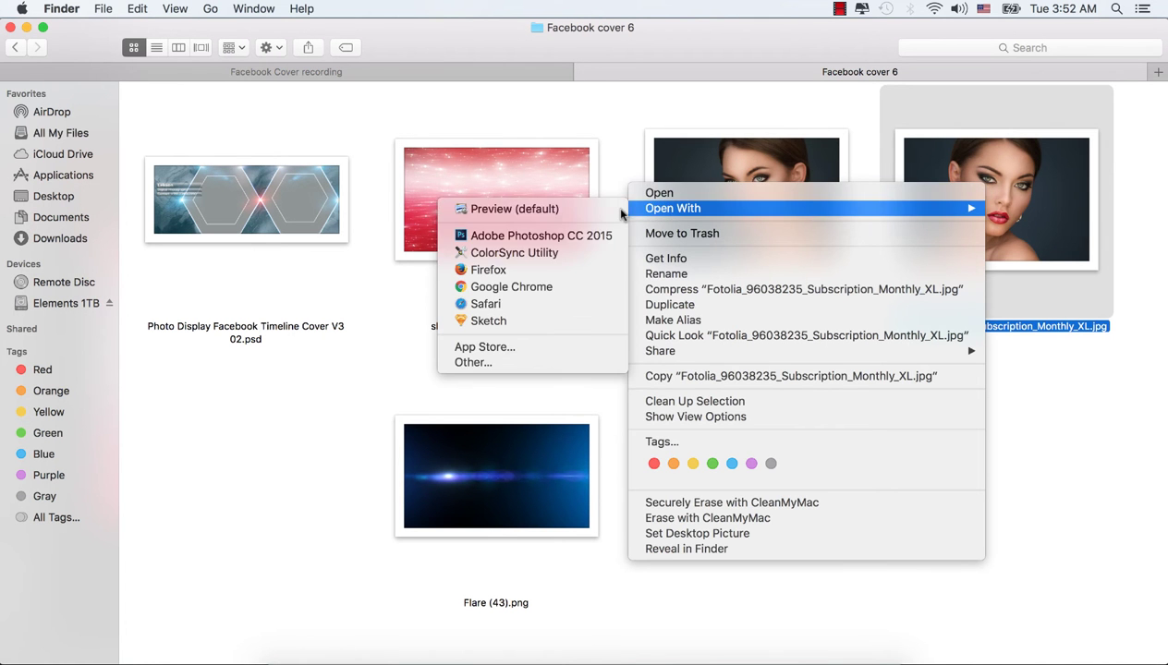
{"action": "left_click", "coordinate": [552, 237]}
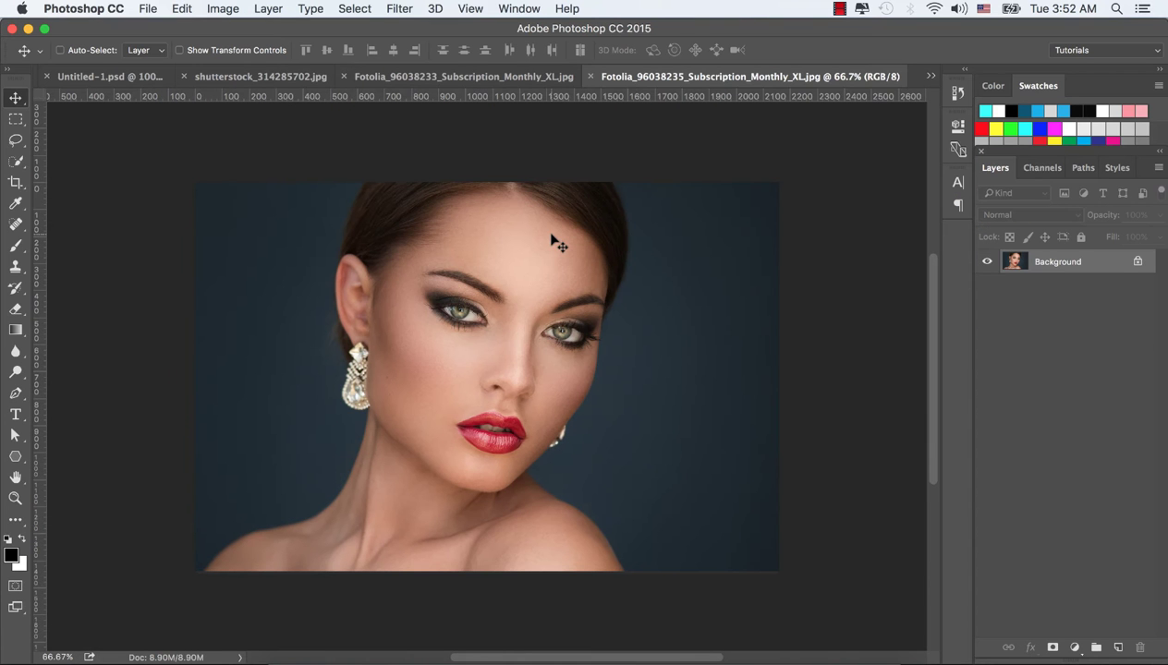
Convert the second portrait to a smart object and drag it into the Untitled-1 cover, shifted right
{"action": "right_click", "coordinate": [1107, 262]}
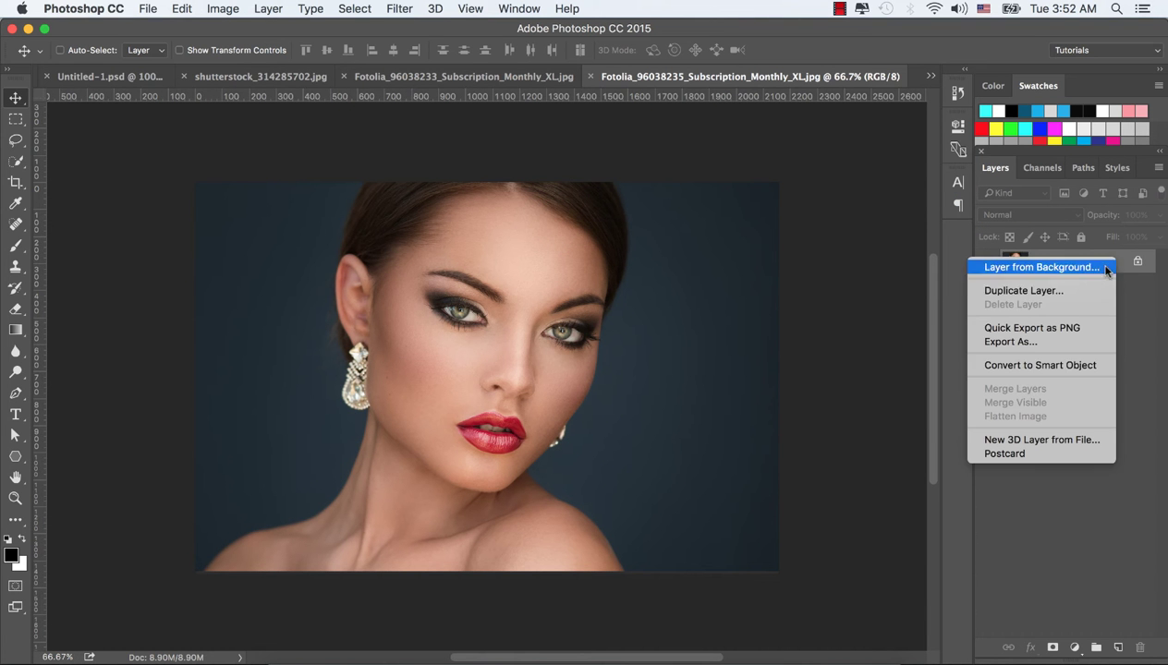
{"action": "left_click", "coordinate": [1022, 366]}
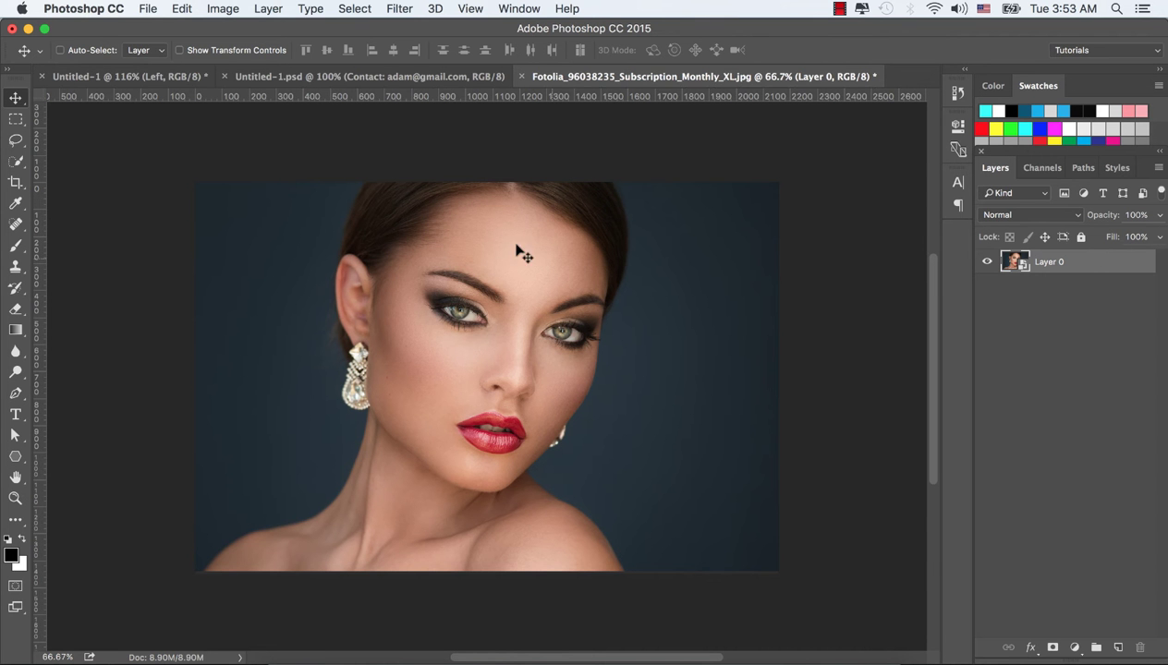
{"action": "left_click_drag", "start_coordinate": [481, 240], "coordinate": [552, 364]}
{"action": "left_click_drag", "start_coordinate": [742, 382], "coordinate": [744, 381]}
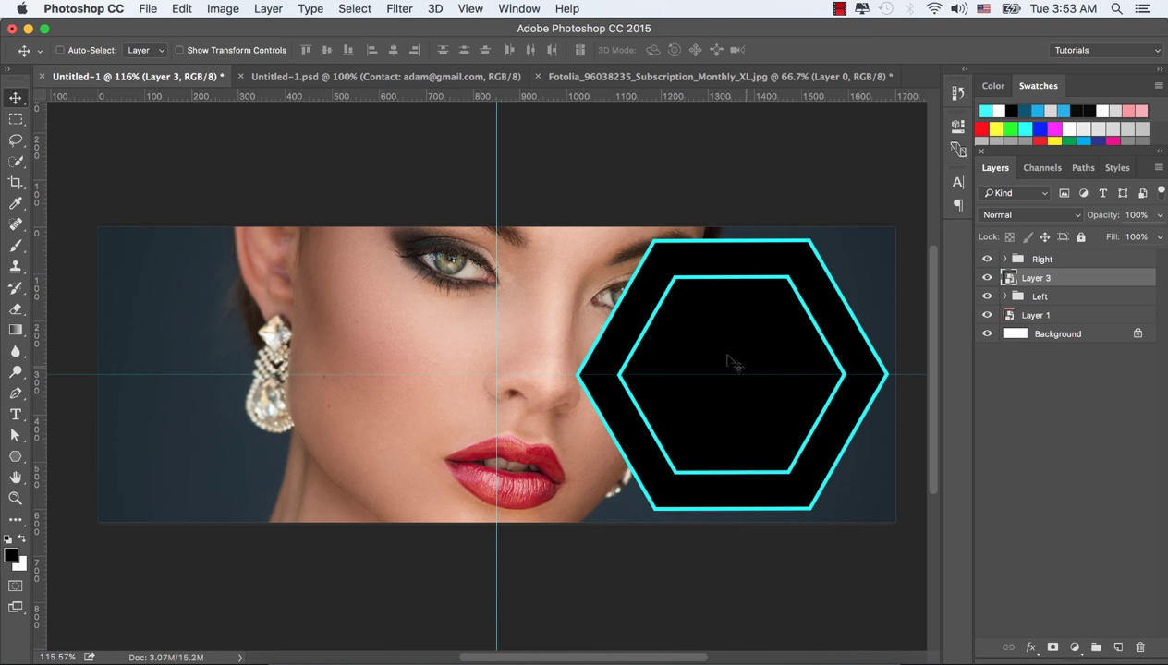
{"action": "left_click_drag", "start_coordinate": [378, 266], "coordinate": [612, 286]}
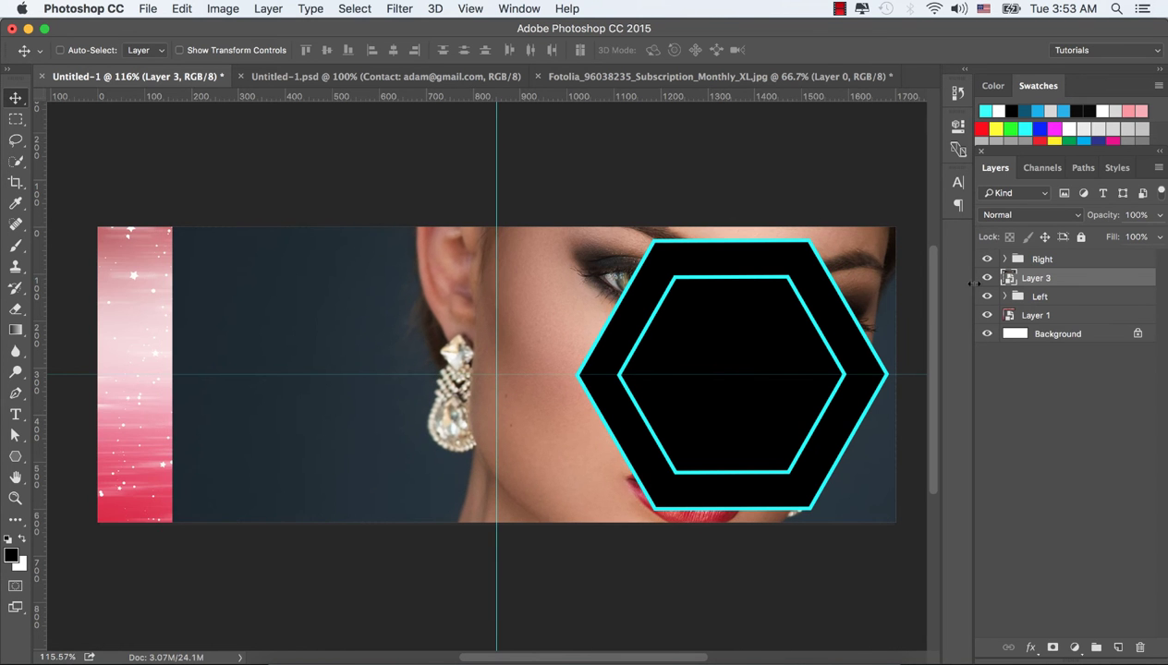
Move Layer 3 into the Right group and clip it to the right hexagon's inner shape
{"action": "left_click", "coordinate": [1004, 259]}
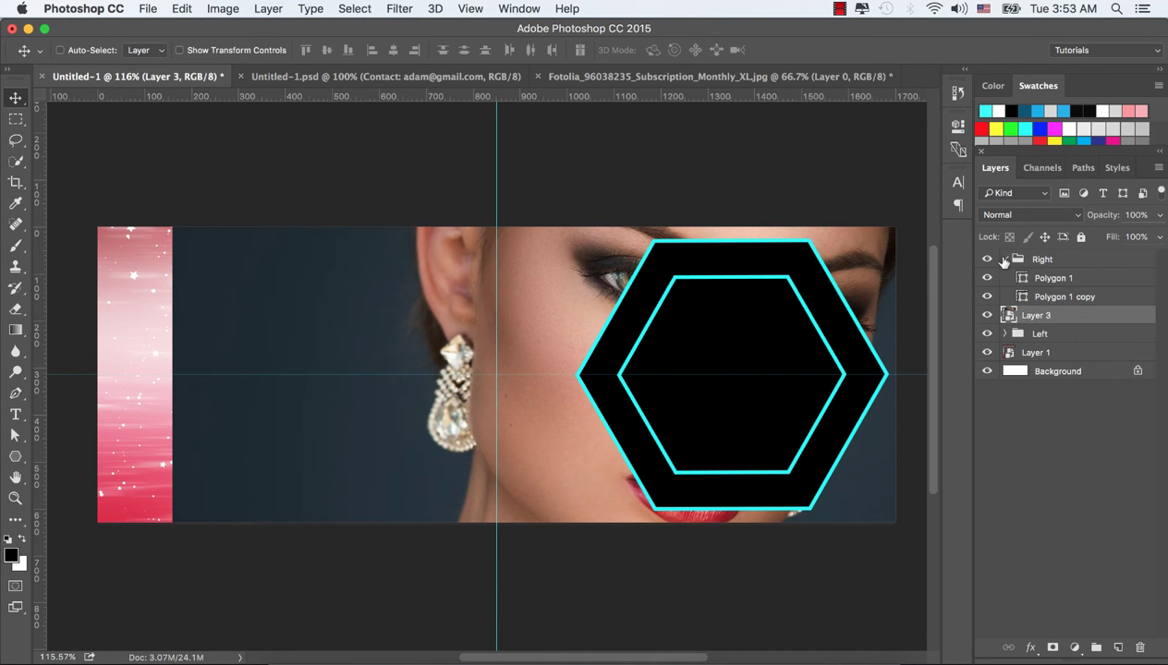
{"action": "double_click", "coordinate": [1077, 314]}
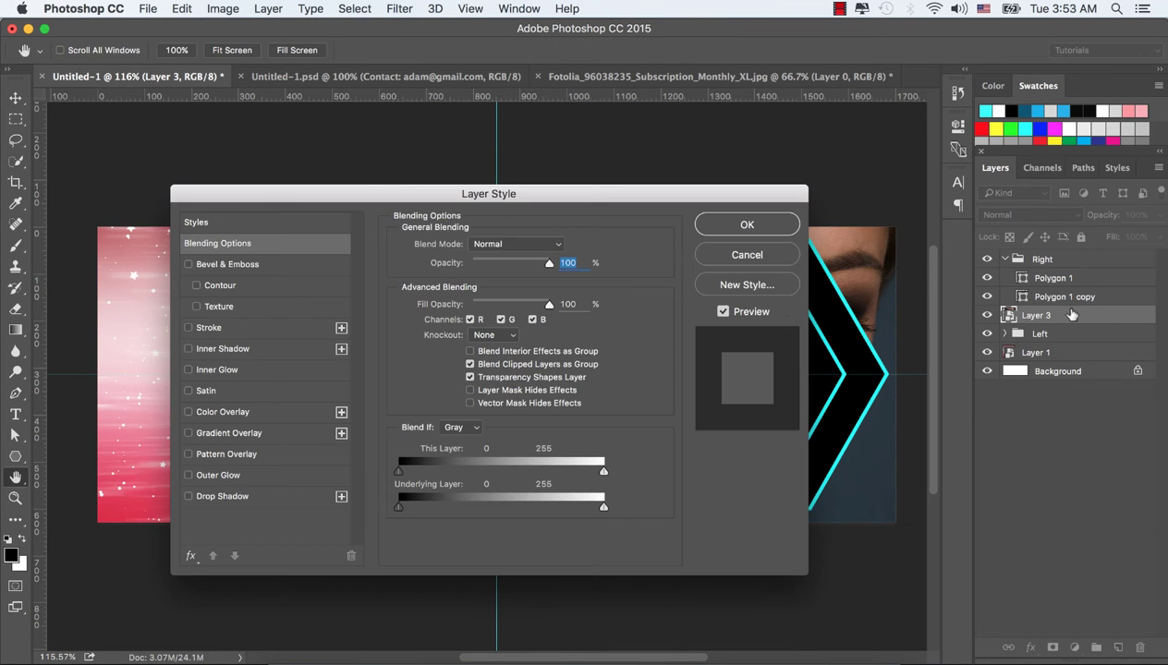
{"action": "left_click", "coordinate": [753, 255]}
{"action": "left_click_drag", "start_coordinate": [1054, 325], "coordinate": [1079, 275]}
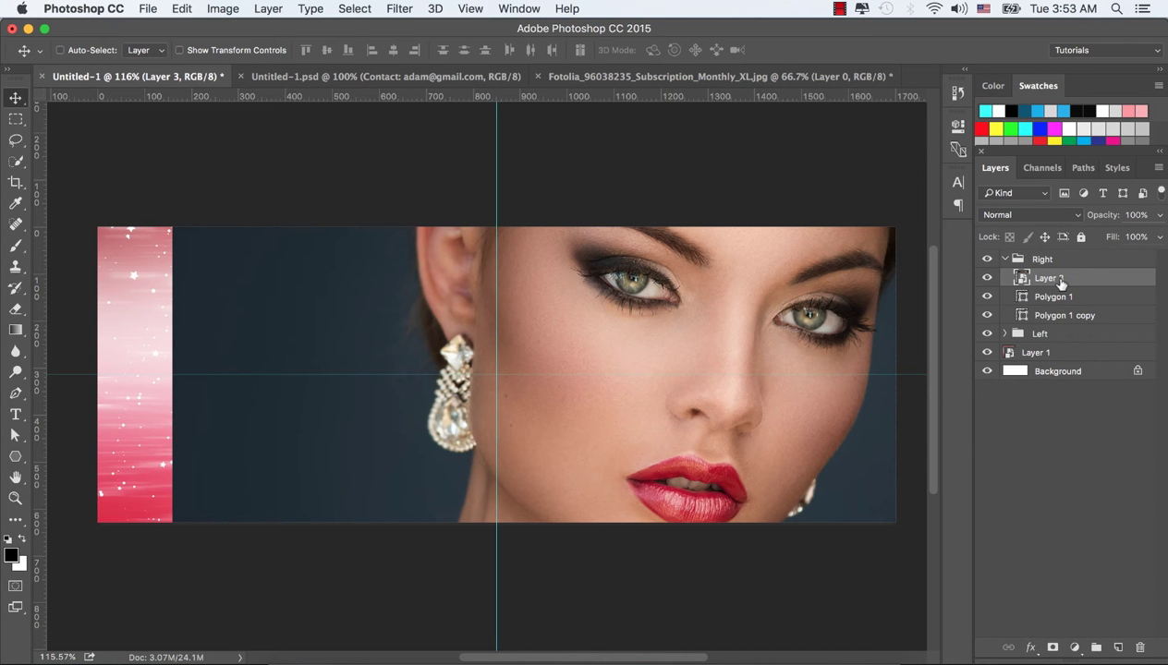
{"action": "right_click", "coordinate": [1061, 281]}
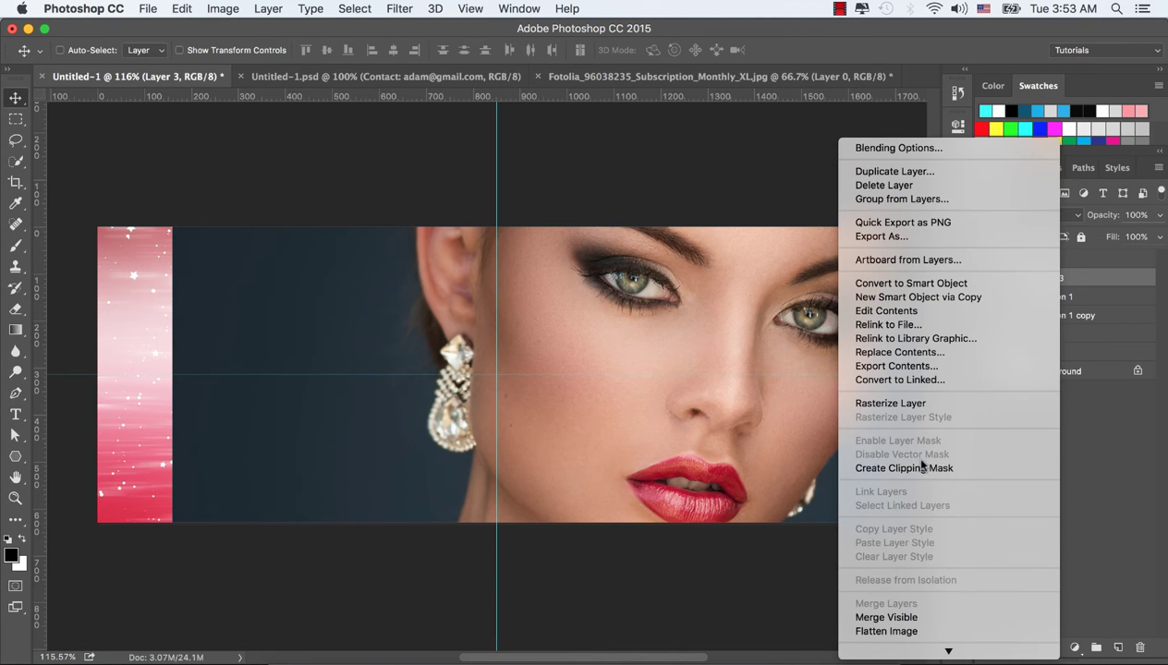
{"action": "left_click", "coordinate": [921, 468]}
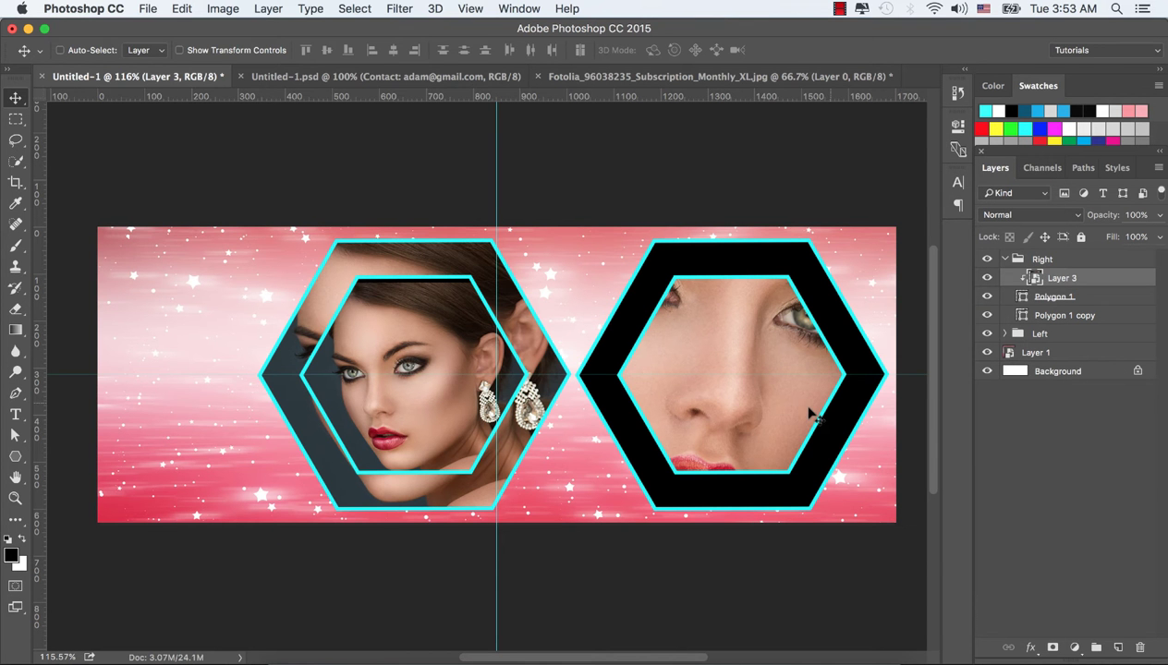
Scale Layer 3 down to about 39% and centre her face in the right hexagon
{"action": "key", "text": "super+t"}
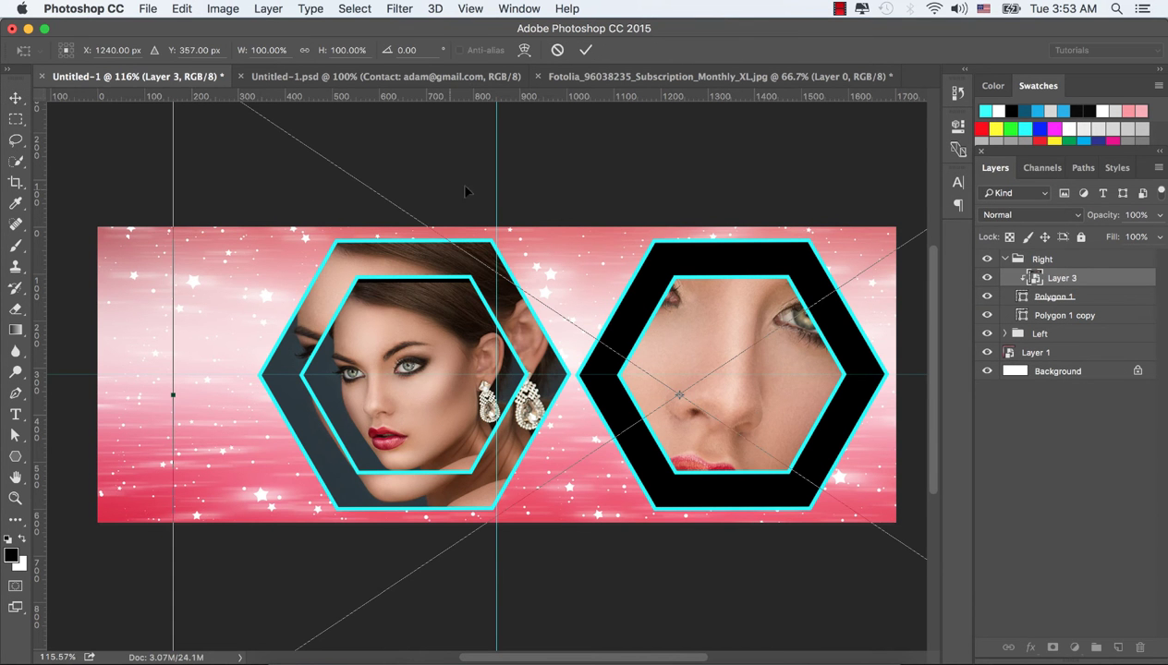
{"action": "left_click_drag", "start_coordinate": [676, 162], "coordinate": [688, 240]}
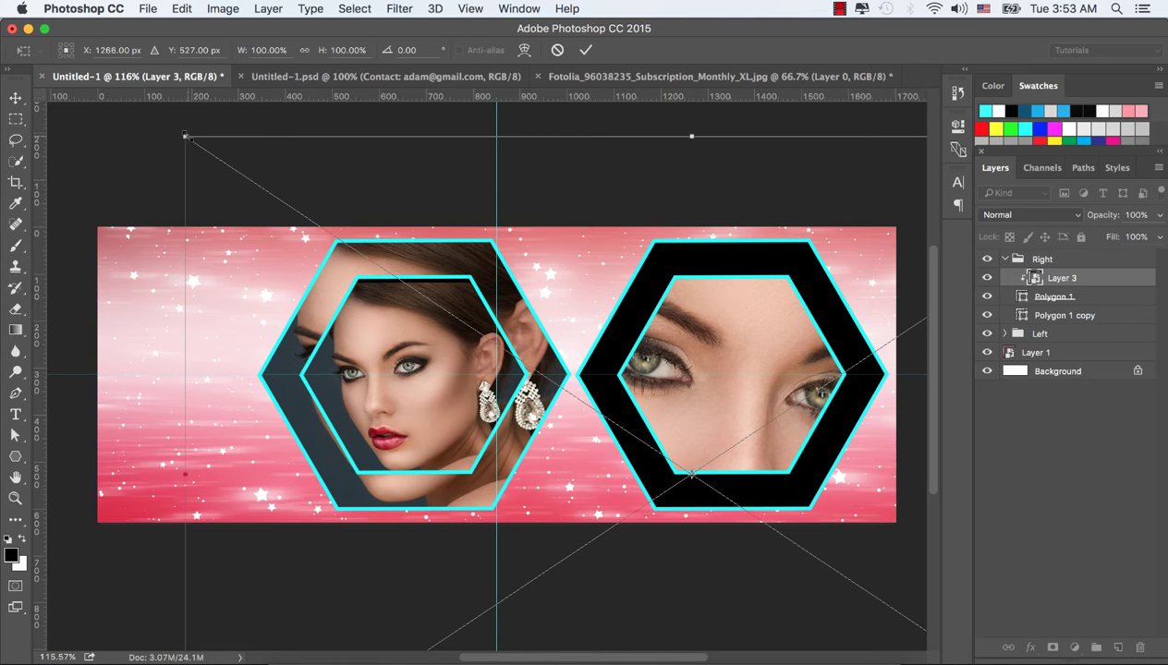
{"action": "left_click_drag", "start_coordinate": [185, 136], "coordinate": [478, 333]}
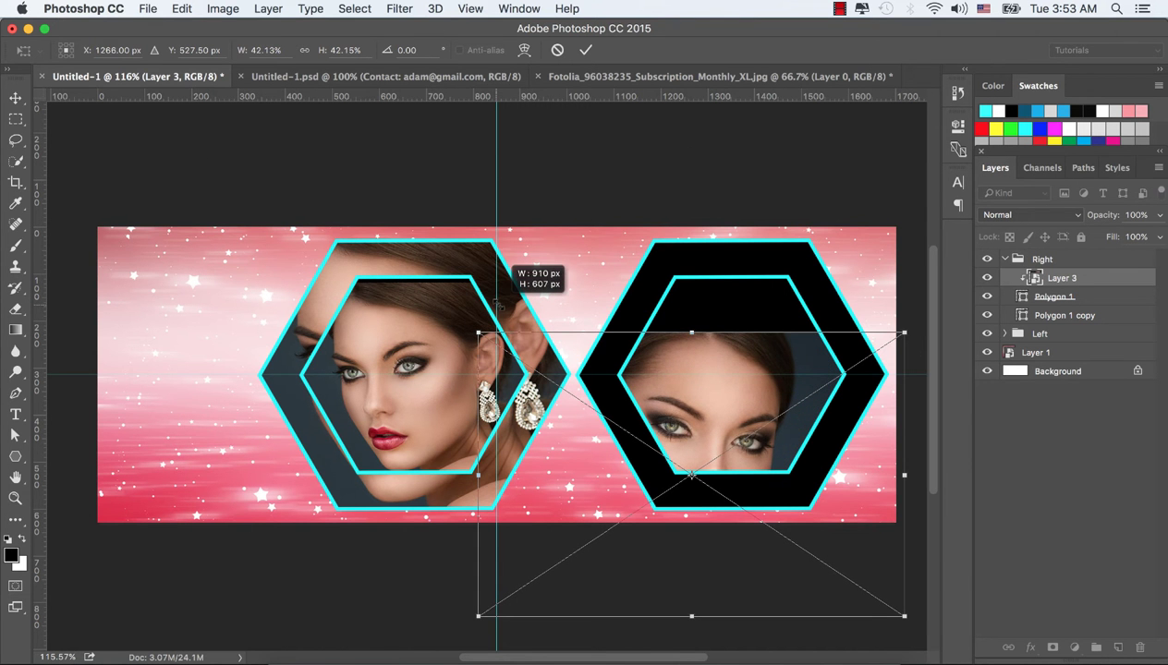
{"action": "left_click_drag", "start_coordinate": [689, 404], "coordinate": [750, 321]}
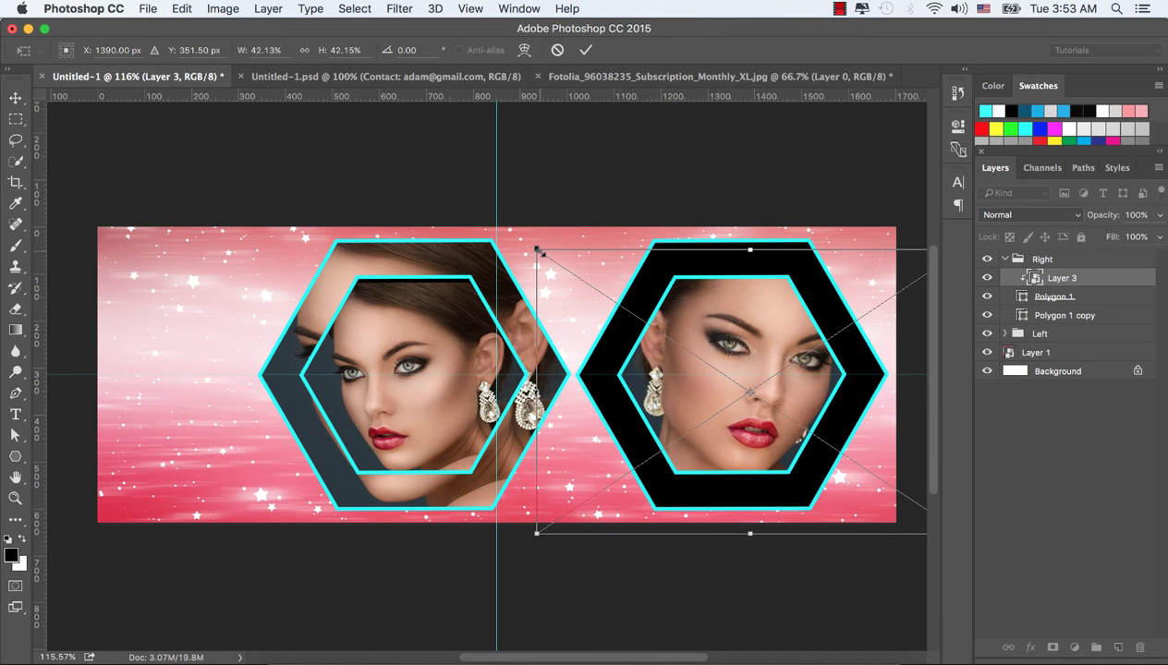
{"action": "mouse_move", "coordinate": [538, 250]}
{"action": "left_mouse_down"}
{"action": "mouse_move", "coordinate": [580, 264]}
{"action": "mouse_move", "coordinate": [550, 242]}
{"action": "left_mouse_up"}
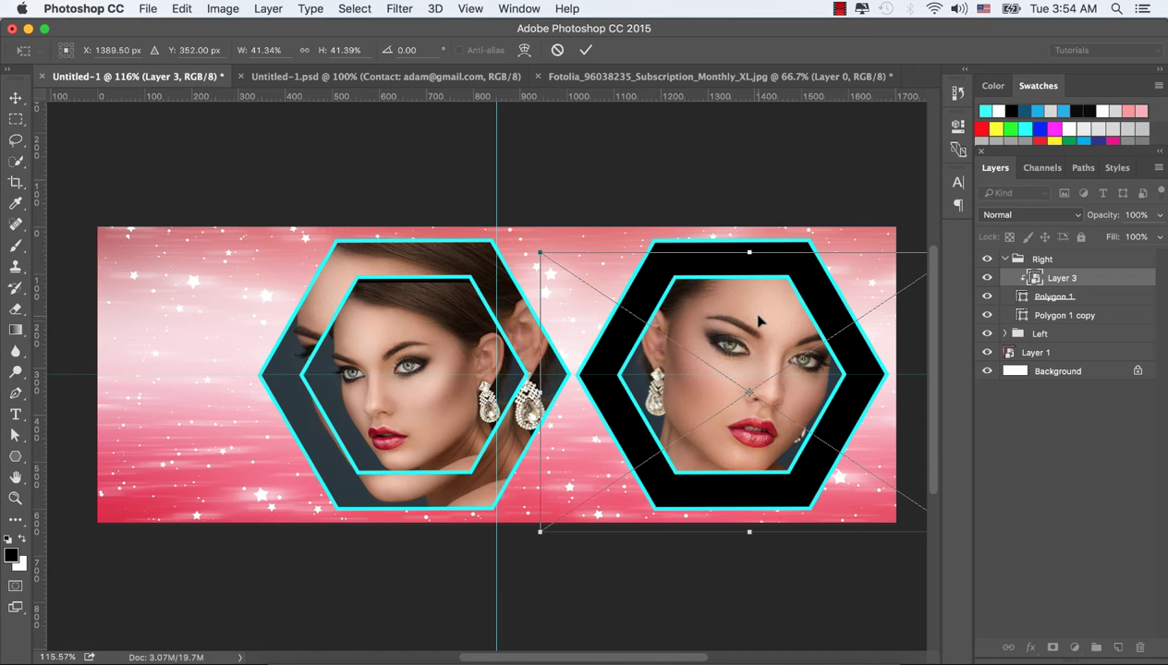
{"action": "left_click_drag", "start_coordinate": [758, 334], "coordinate": [754, 326]}
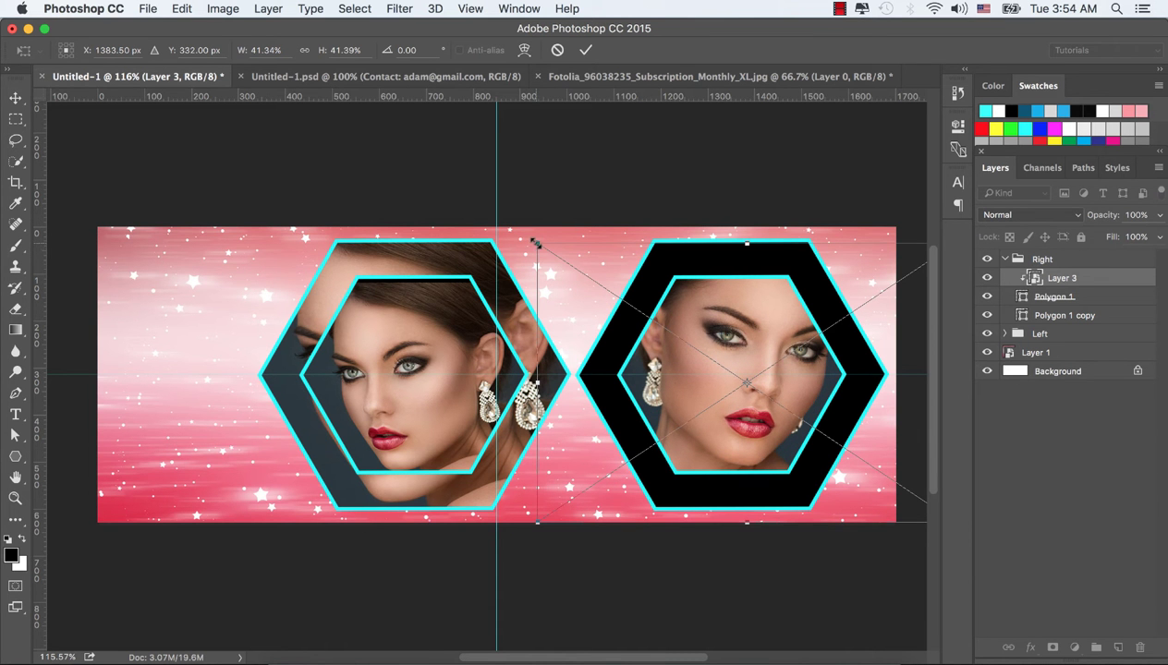
{"action": "left_click_drag", "start_coordinate": [533, 242], "coordinate": [547, 249]}
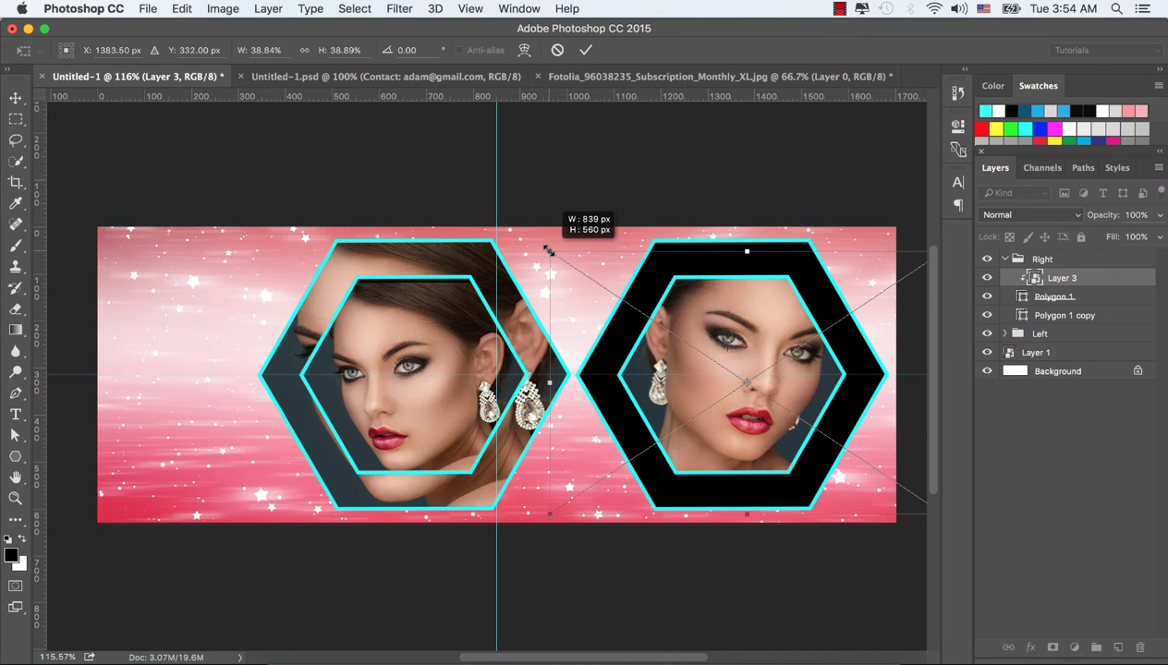
{"action": "left_click_drag", "start_coordinate": [730, 319], "coordinate": [730, 318]}
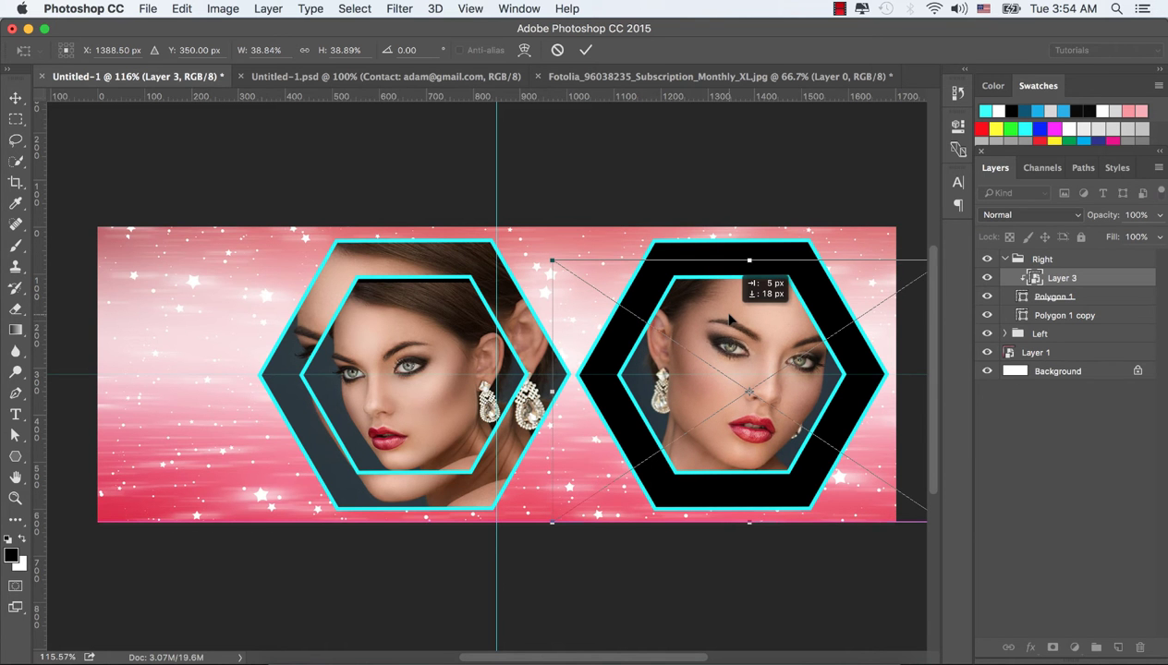
{"action": "mouse_move", "coordinate": [730, 318]}
{"action": "left_mouse_down"}
{"action": "mouse_move", "coordinate": [729, 334]}
{"action": "mouse_move", "coordinate": [726, 322]}
{"action": "left_mouse_up"}
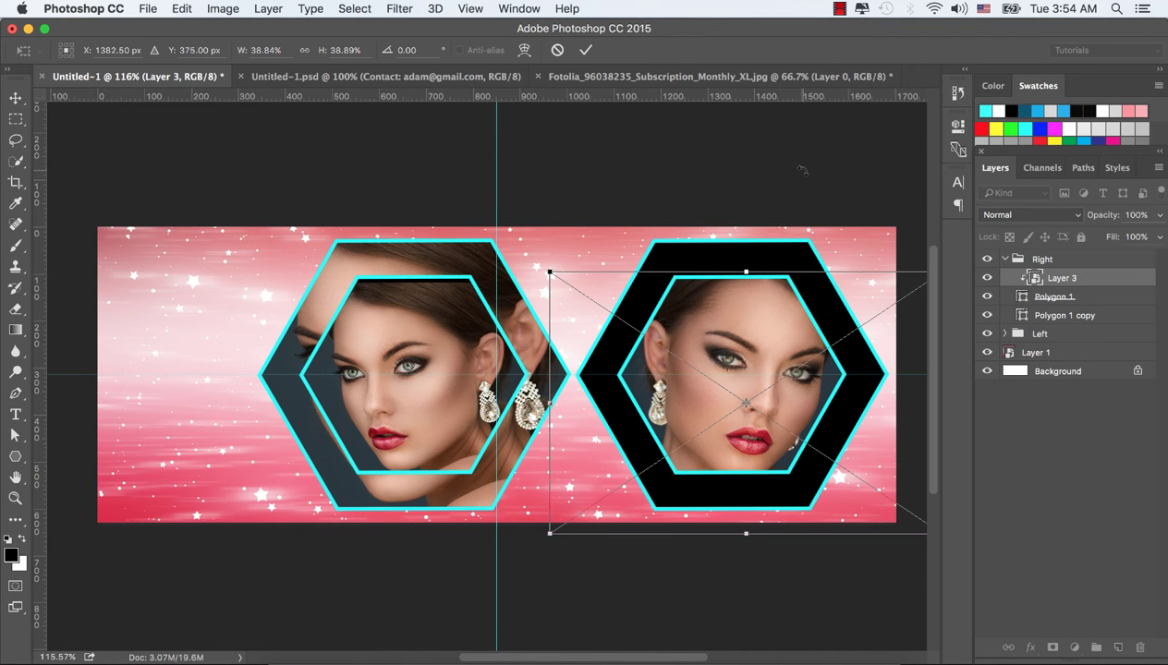
{"action": "left_click", "coordinate": [585, 50]}
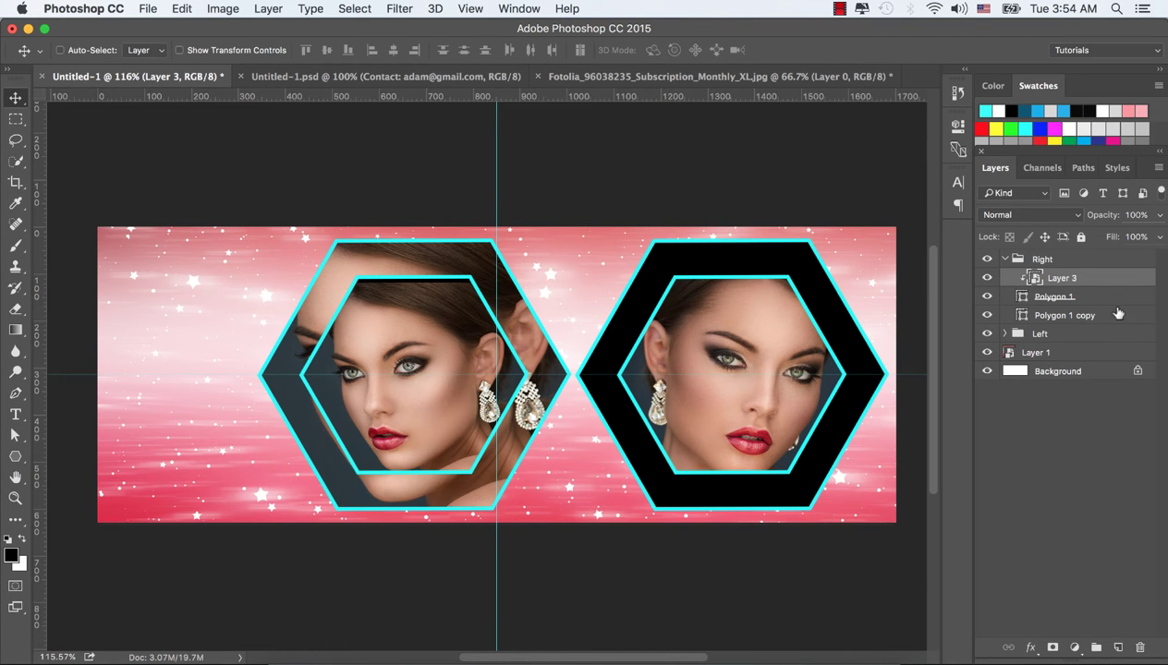
Duplicate Layer 3, move the copy below Polygon 1 and clip it into the right hexagon
{"action": "left_click_drag", "start_coordinate": [1060, 282], "coordinate": [1106, 638]}
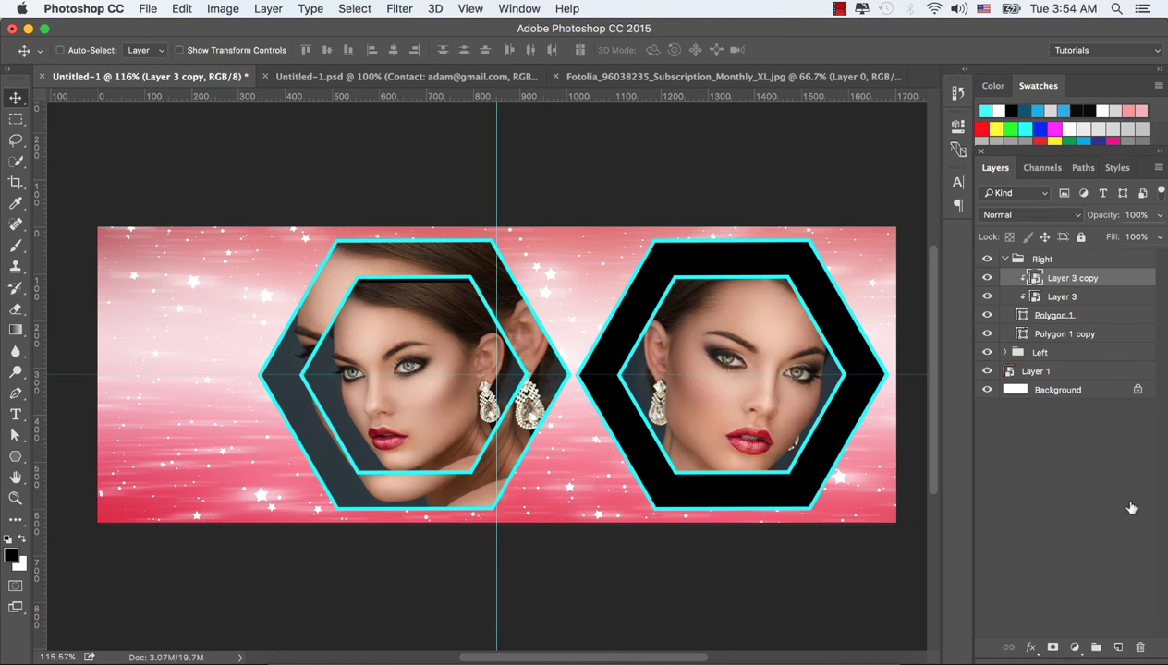
{"action": "left_click_drag", "start_coordinate": [1074, 278], "coordinate": [1065, 321]}
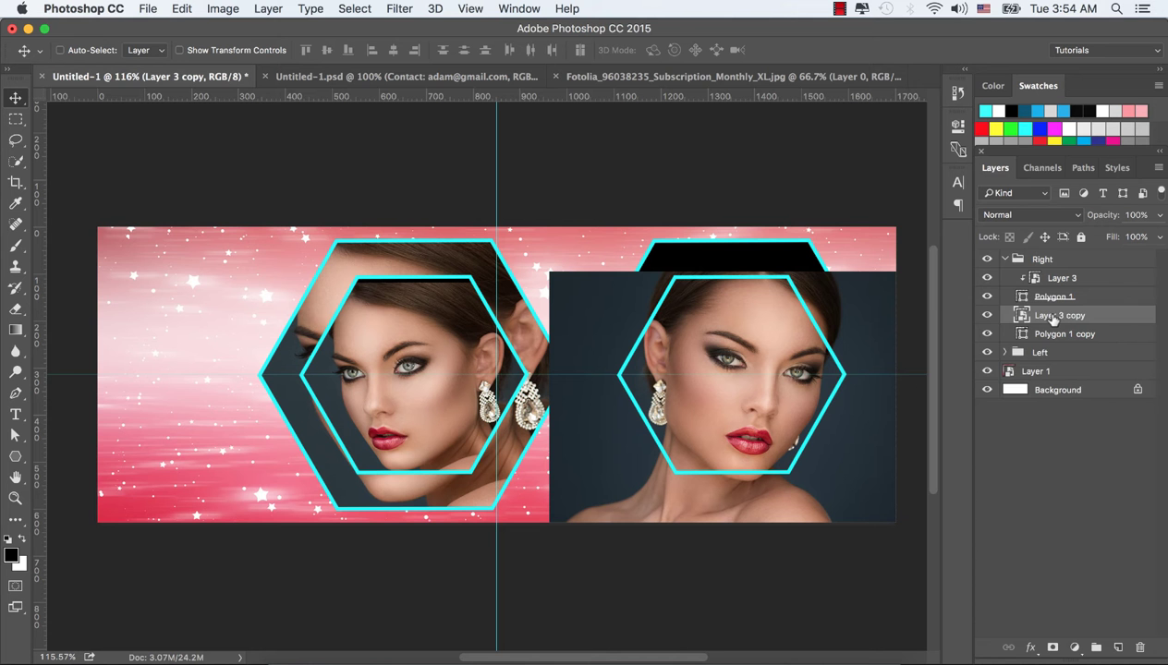
{"action": "right_click", "coordinate": [1052, 318]}
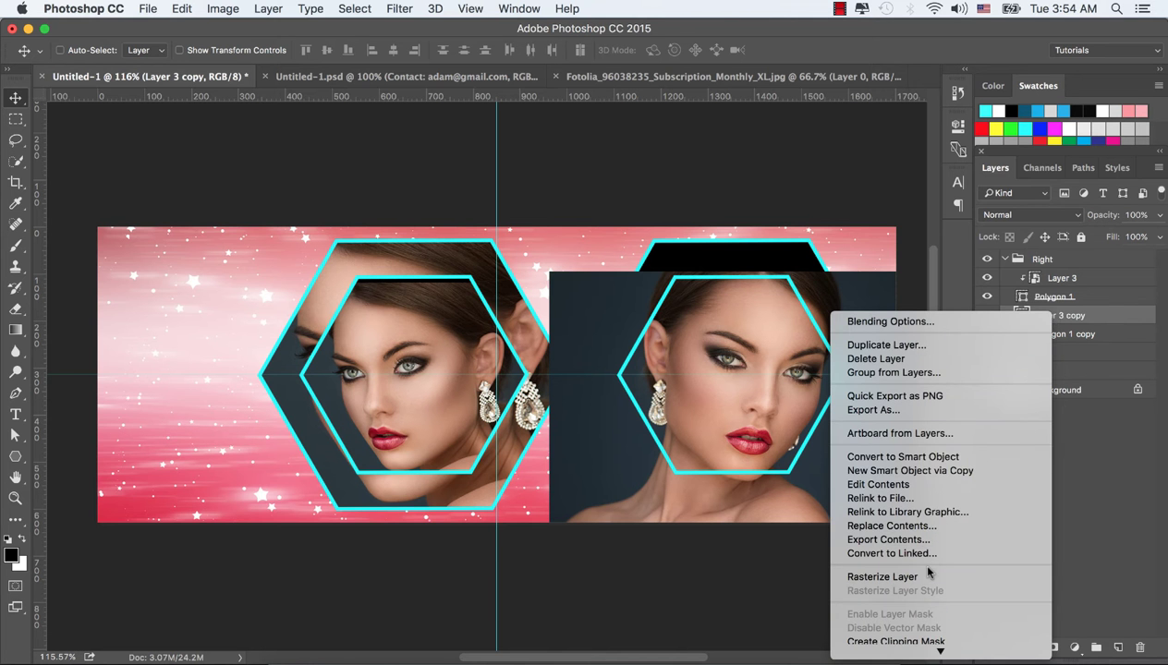
{"action": "left_click", "coordinate": [918, 535]}
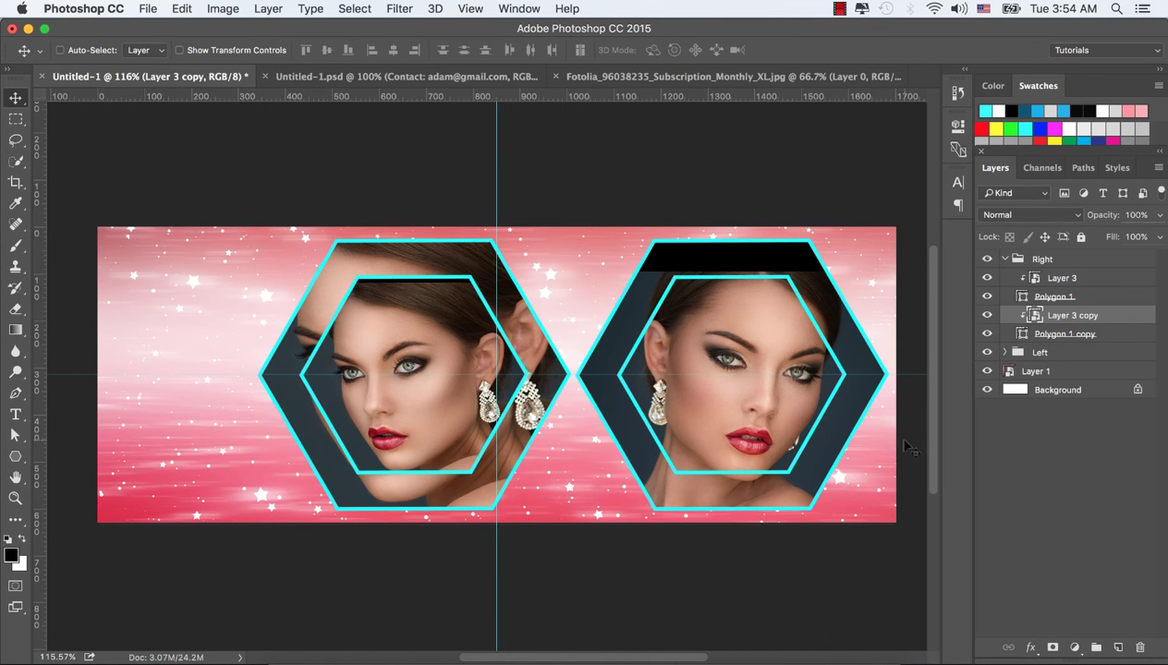
Enlarge the copied portrait to about 54% (1162×776 px) and commit the transform
{"action": "key", "text": "ctrl+t"}
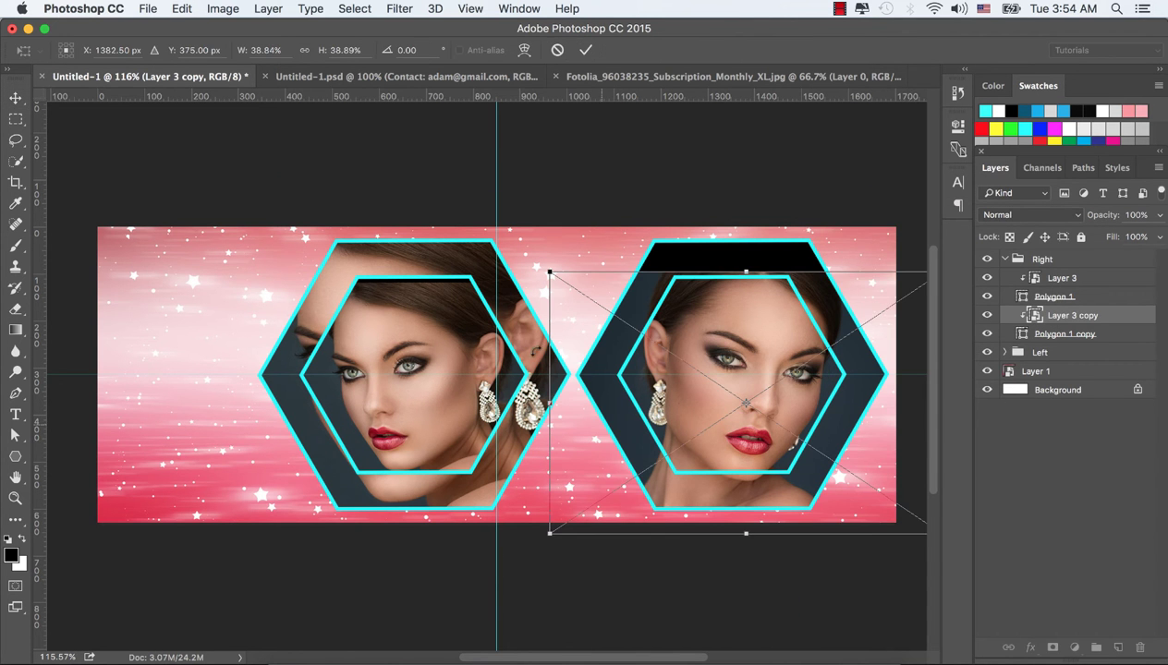
{"action": "left_click_drag", "start_coordinate": [546, 272], "coordinate": [501, 152]}
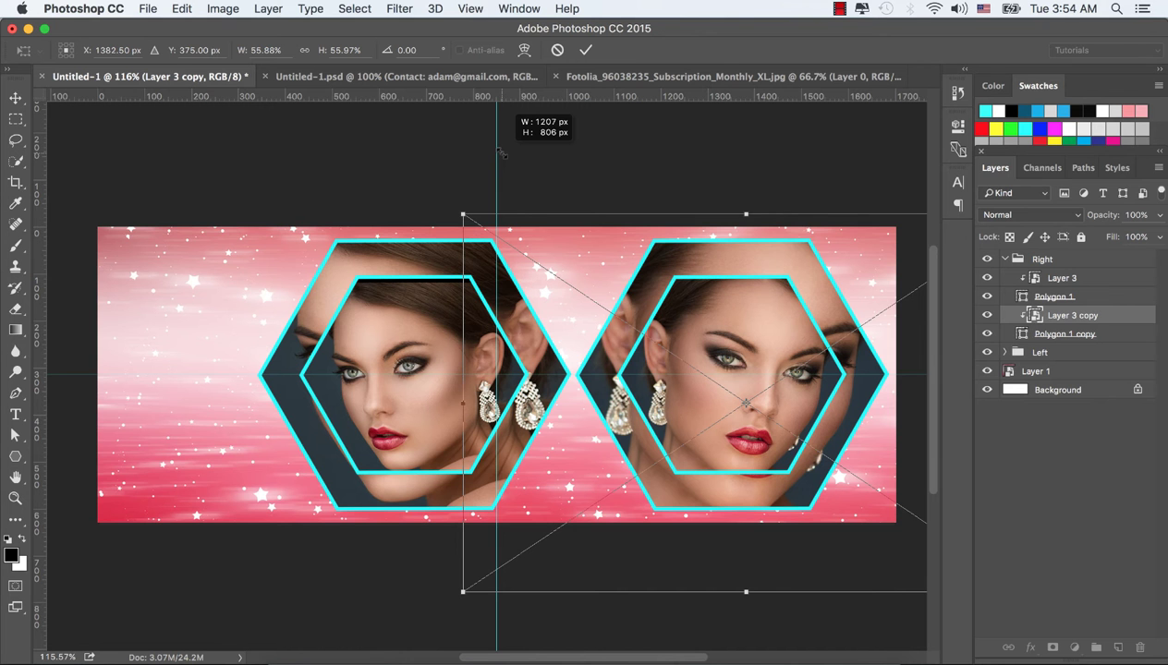
{"action": "left_click_drag", "start_coordinate": [501, 153], "coordinate": [508, 161]}
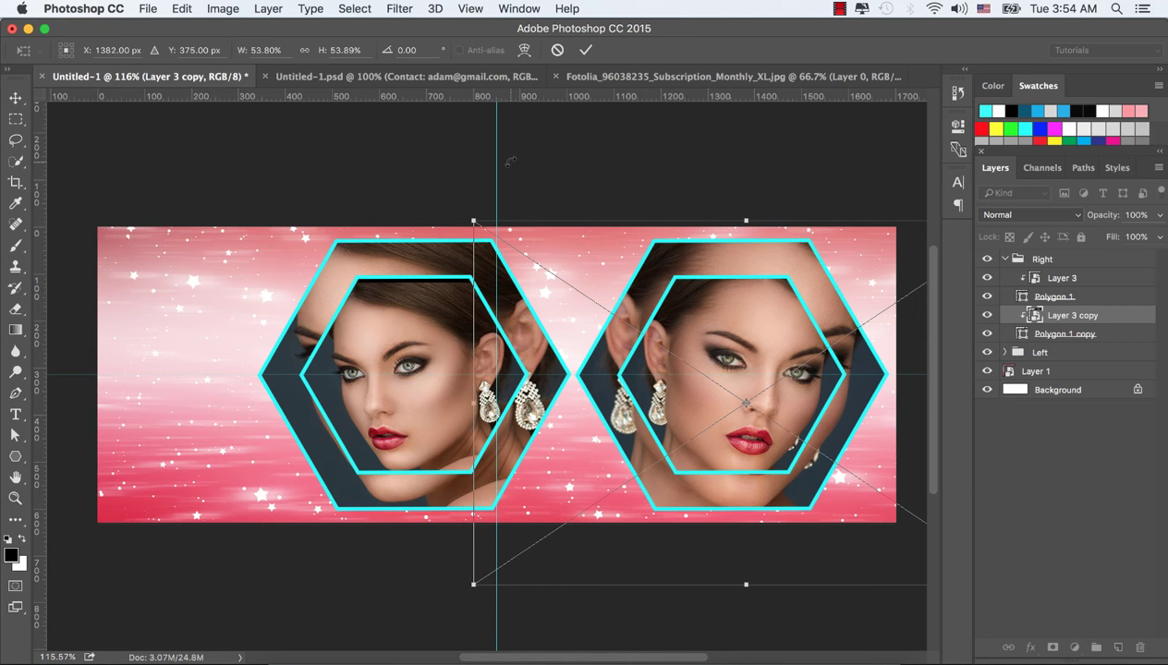
{"action": "left_click", "coordinate": [583, 51]}
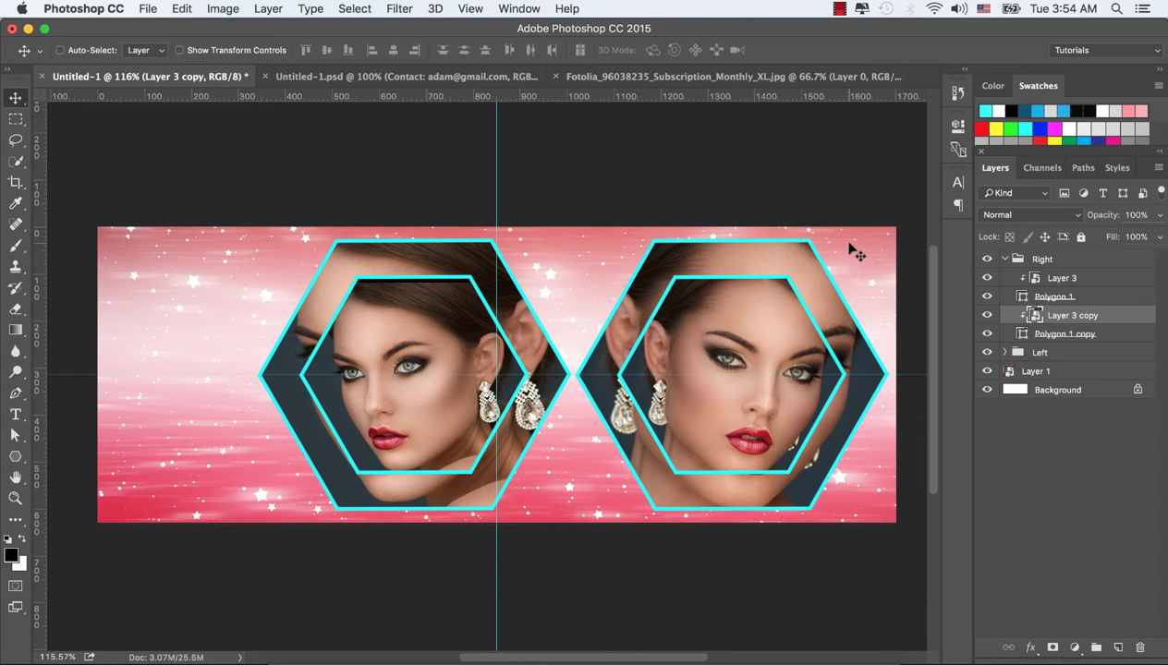
{"action": "key", "text": "super"}
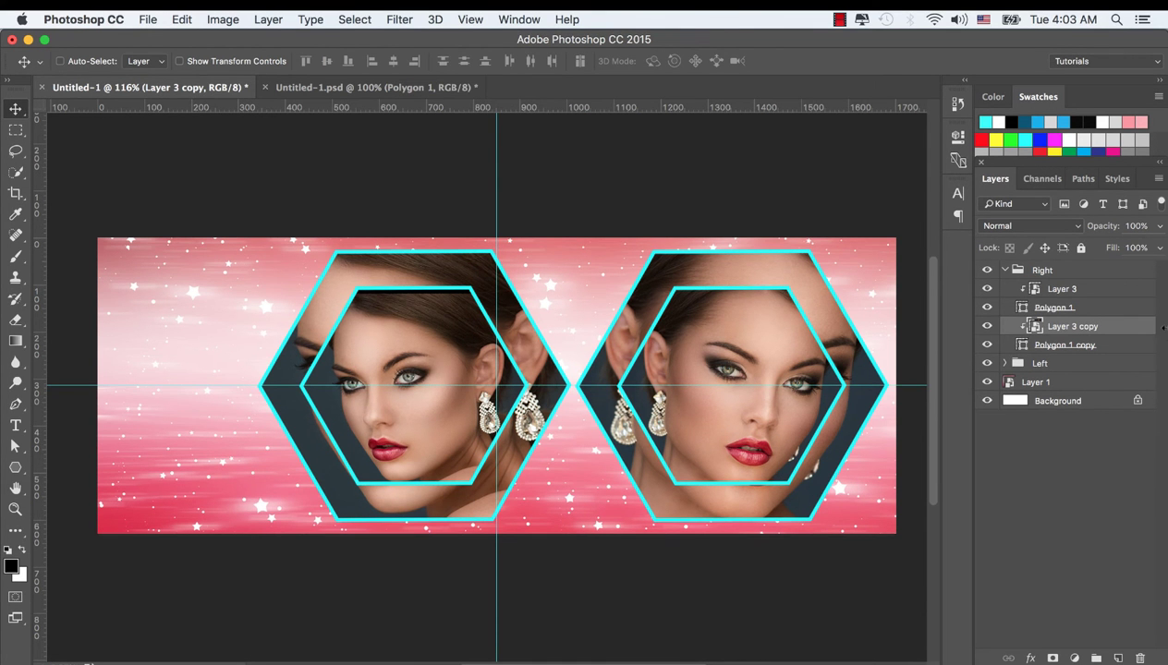
Give the inner right hexagon (Polygon 1) an Outer Glow at 100% opacity and 10 px size
{"action": "left_click", "coordinate": [986, 326]}
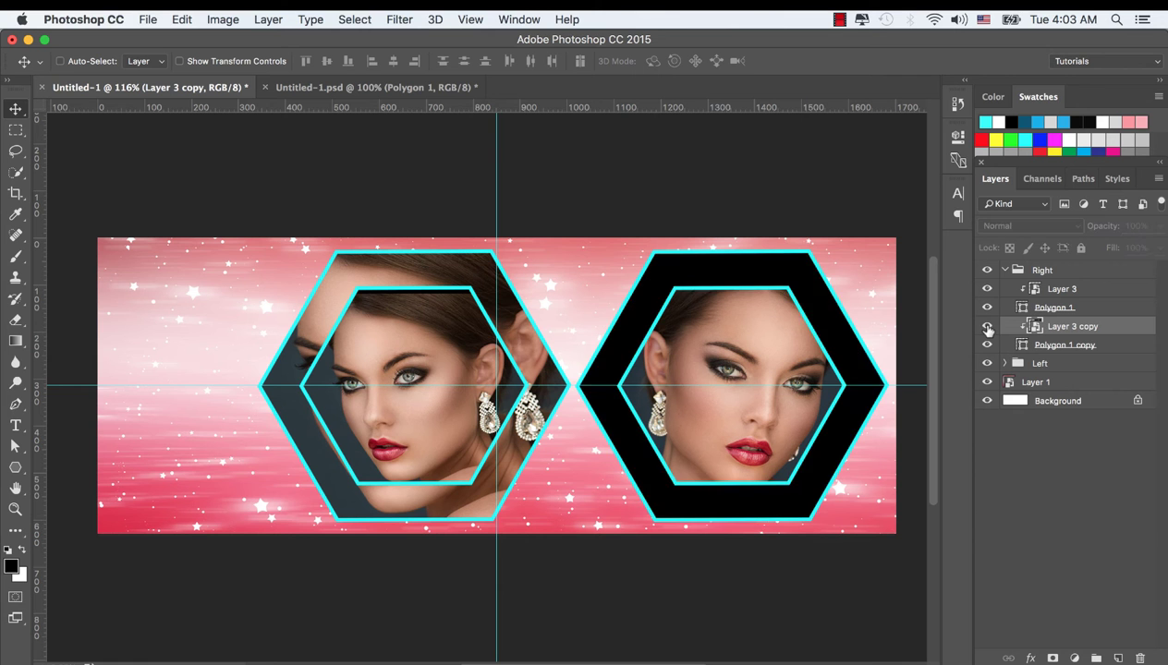
{"action": "left_click", "coordinate": [986, 327]}
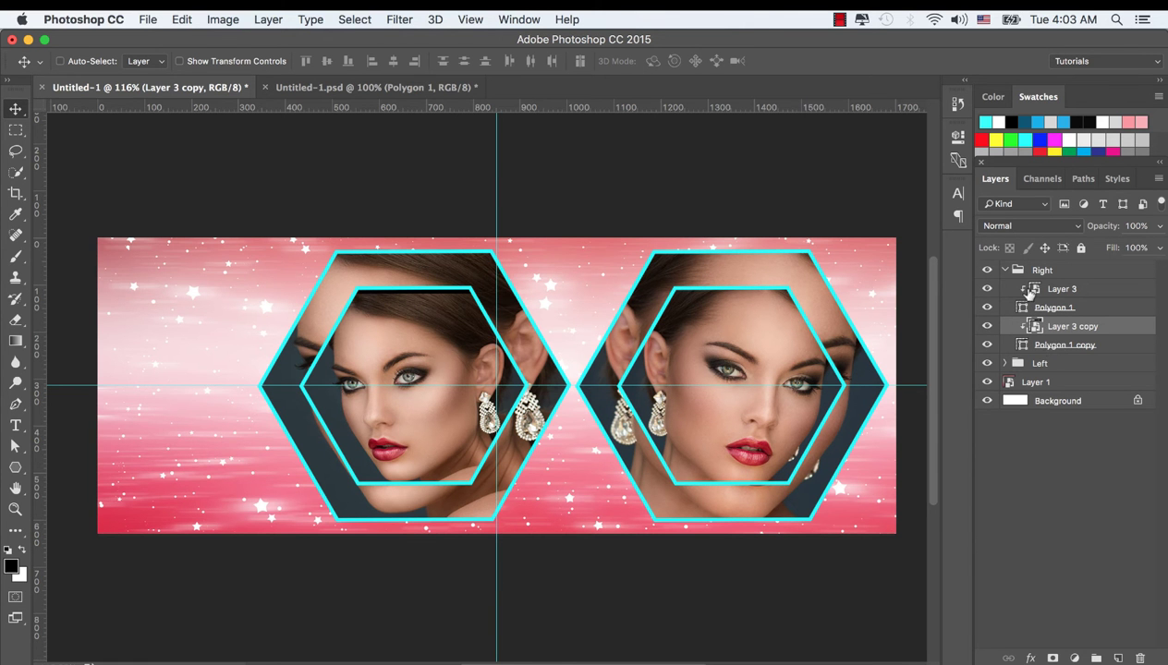
{"action": "left_click", "coordinate": [1053, 307]}
{"action": "left_click", "coordinate": [987, 308]}
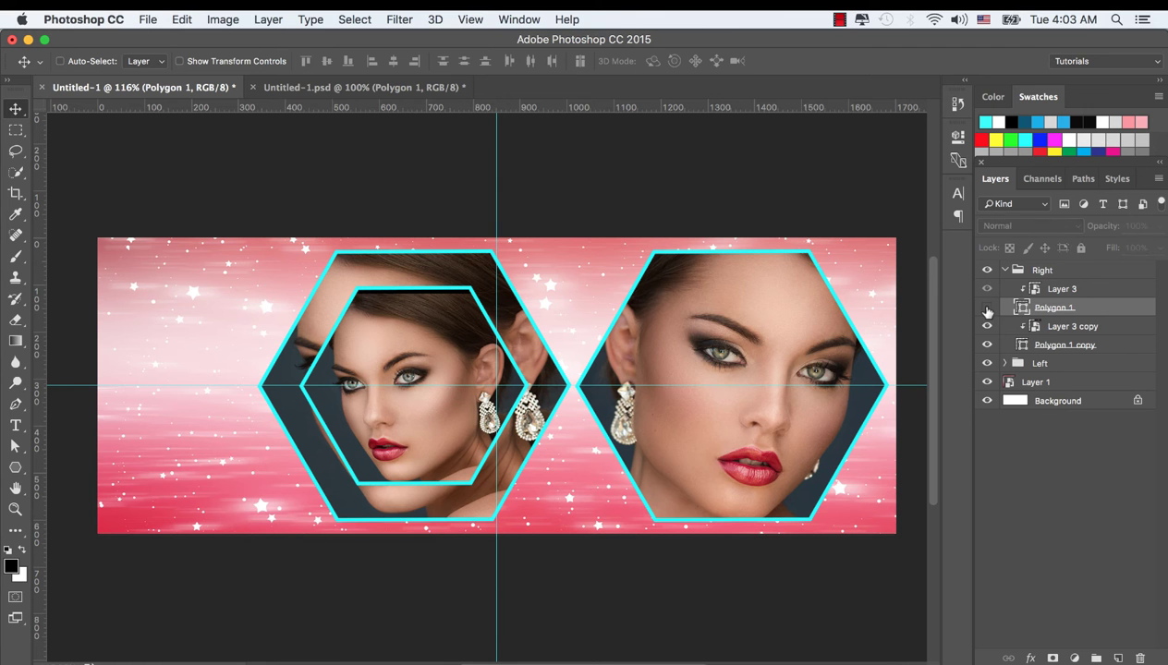
{"action": "left_click", "coordinate": [986, 307]}
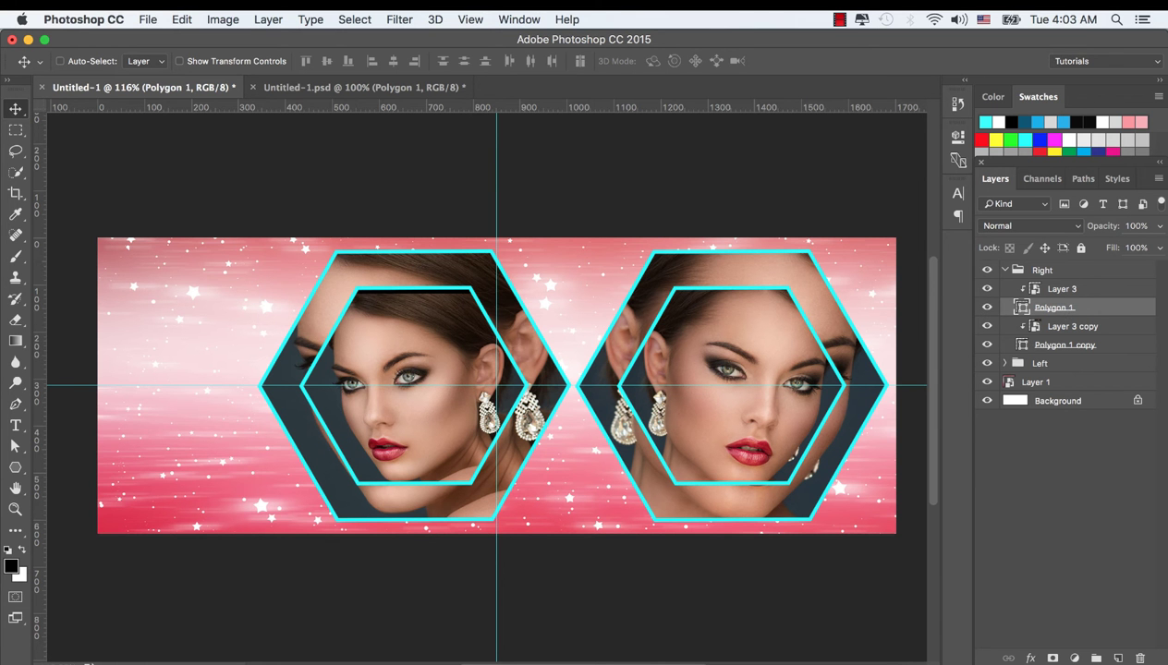
{"action": "left_click", "coordinate": [1029, 658]}
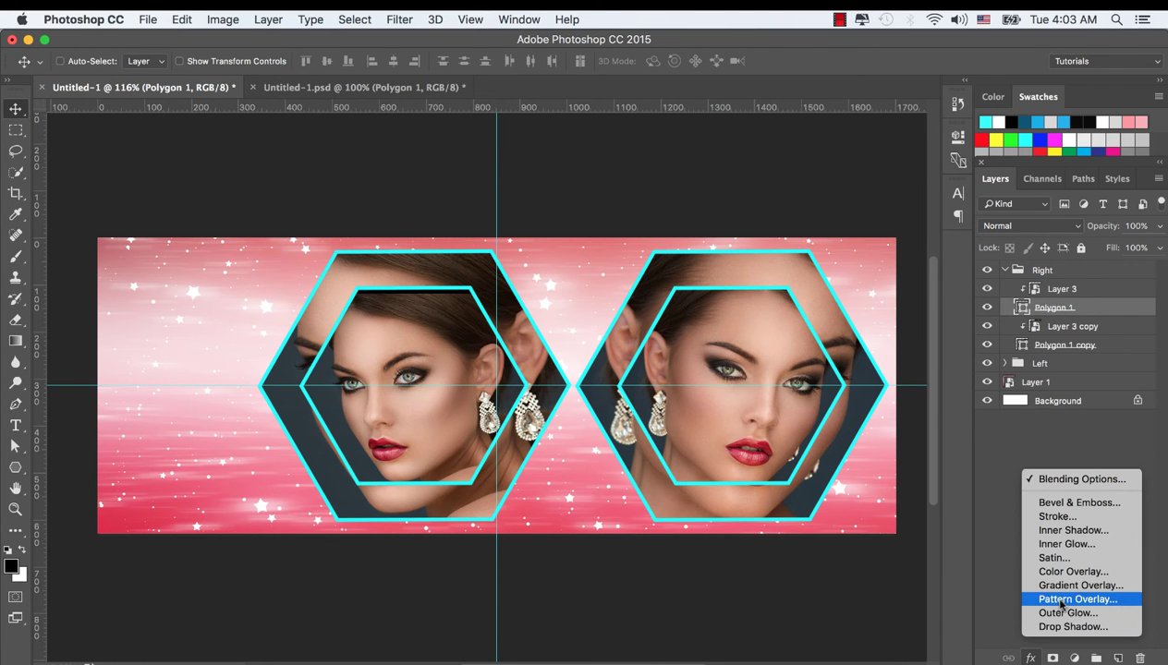
{"action": "left_click", "coordinate": [1067, 613]}
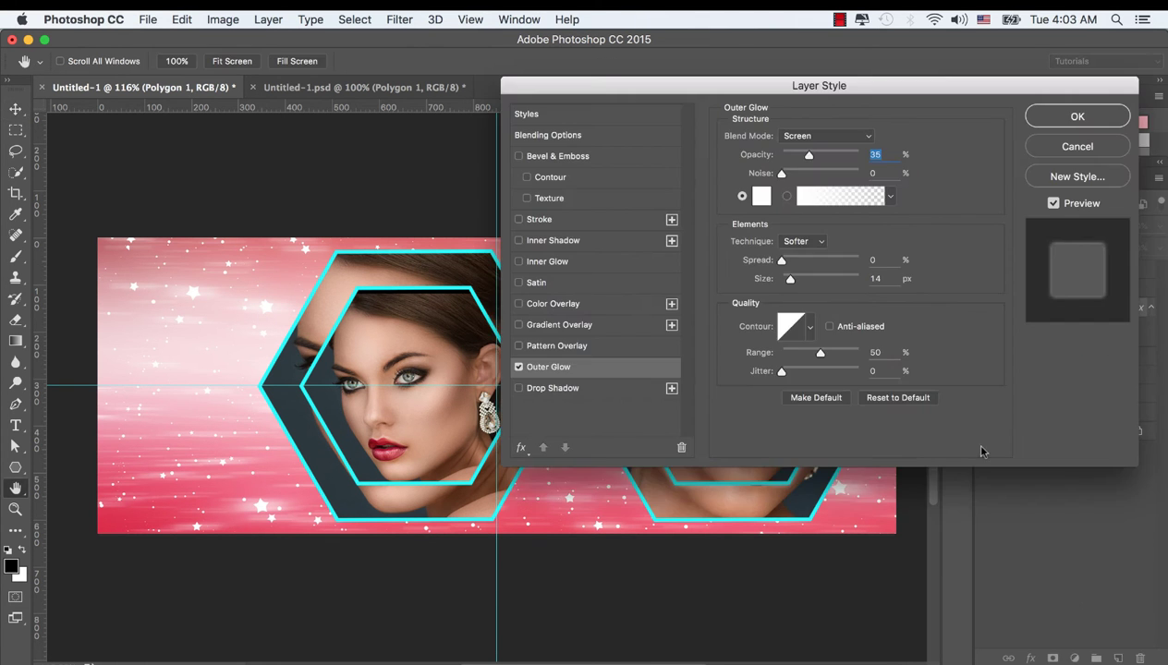
{"action": "left_click_drag", "start_coordinate": [822, 90], "coordinate": [319, 111]}
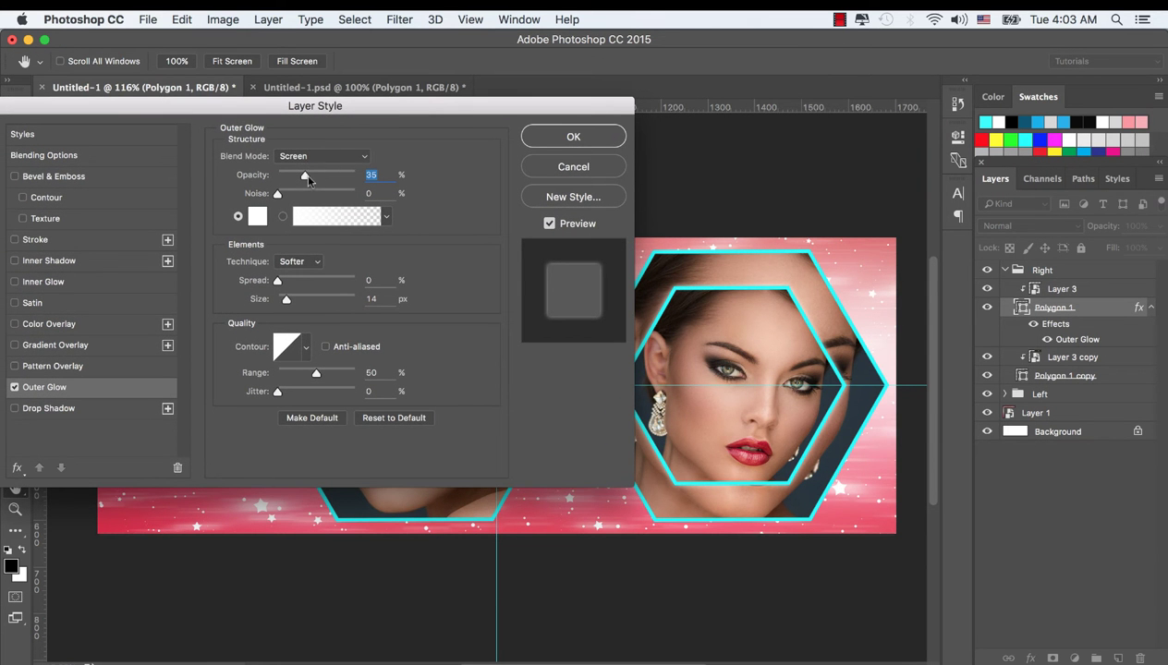
{"action": "left_click_drag", "start_coordinate": [305, 175], "coordinate": [356, 180]}
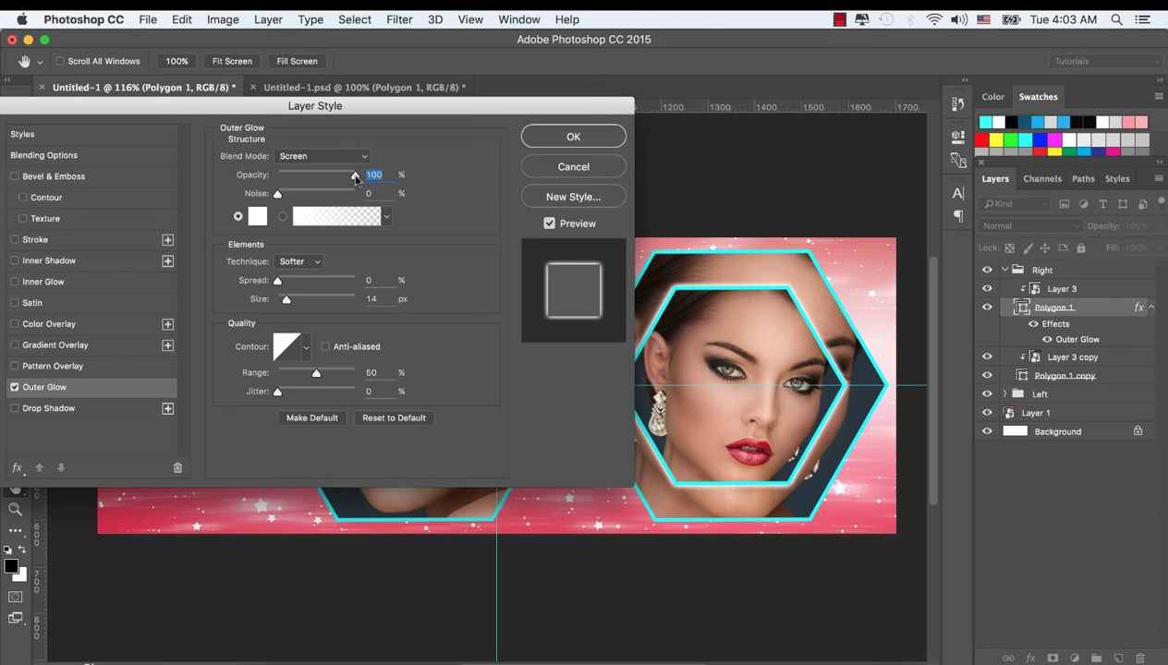
{"action": "left_click_drag", "start_coordinate": [288, 298], "coordinate": [285, 305]}
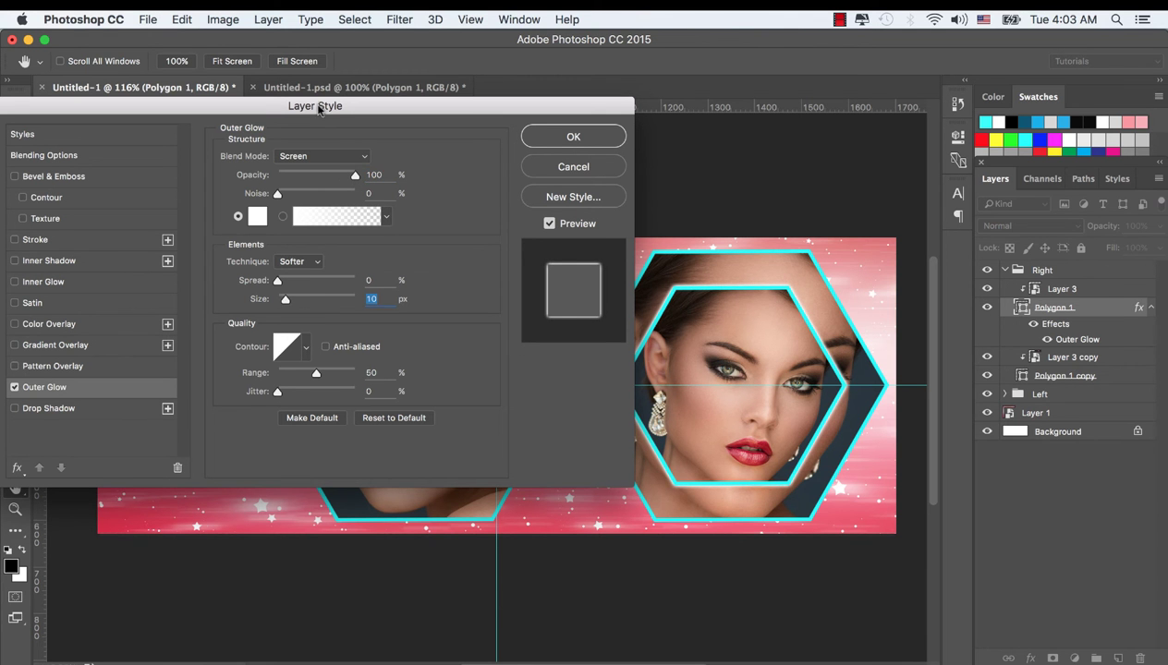
{"action": "mouse_move", "coordinate": [318, 111]}
{"action": "left_mouse_down"}
{"action": "mouse_move", "coordinate": [279, 98]}
{"action": "mouse_move", "coordinate": [332, 116]}
{"action": "mouse_move", "coordinate": [320, 117]}
{"action": "left_mouse_up"}
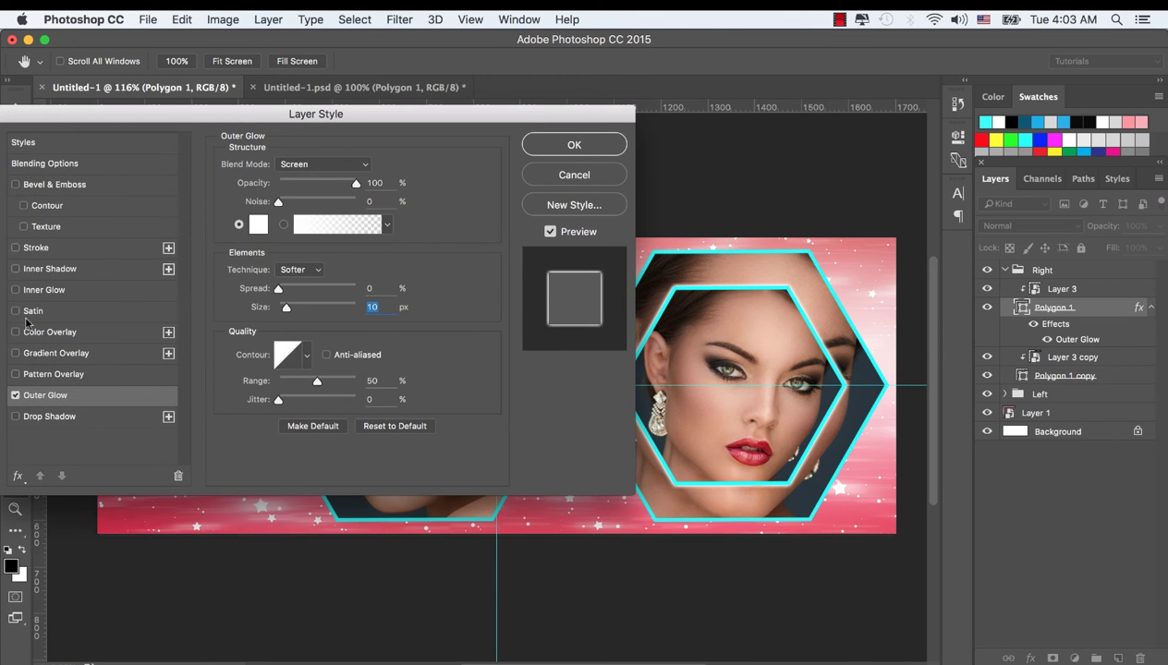
Add an Inner Glow at 100% opacity and 21 px size, then apply the effects
{"action": "left_click", "coordinate": [15, 290]}
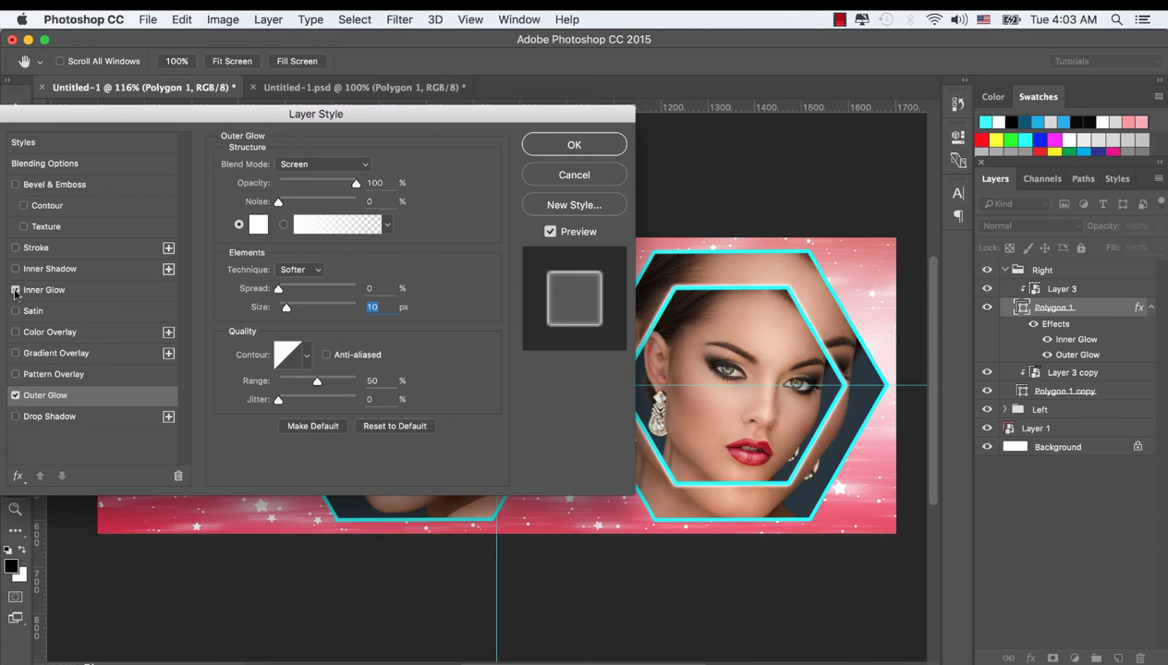
{"action": "left_click", "coordinate": [46, 290]}
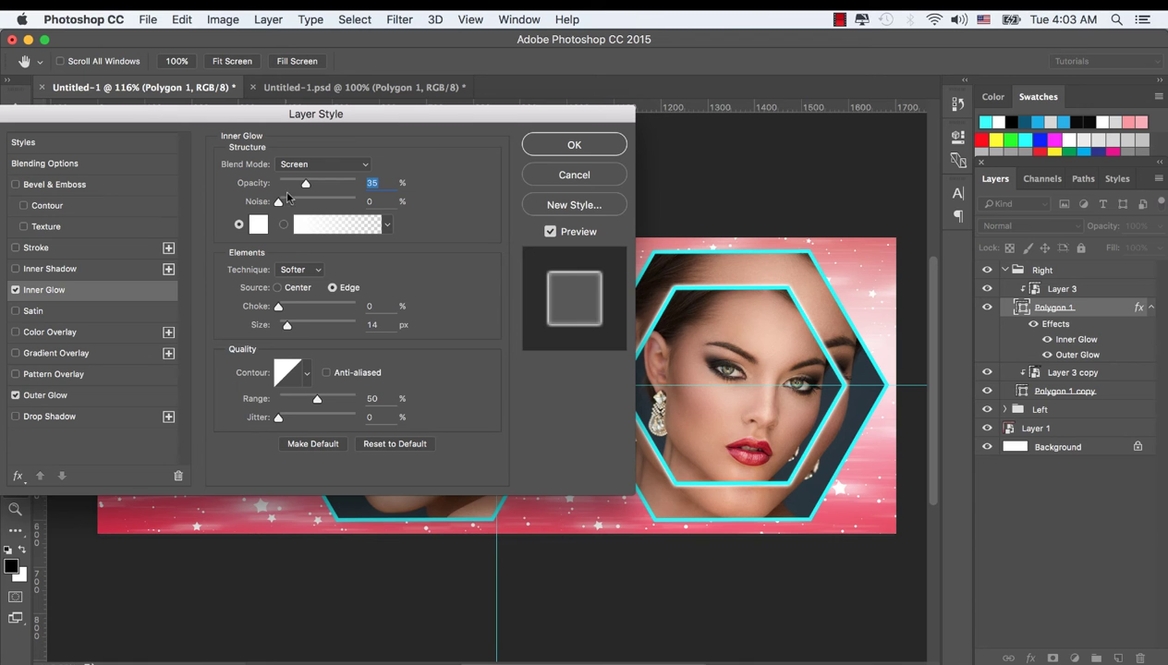
{"action": "left_click_drag", "start_coordinate": [305, 183], "coordinate": [359, 183]}
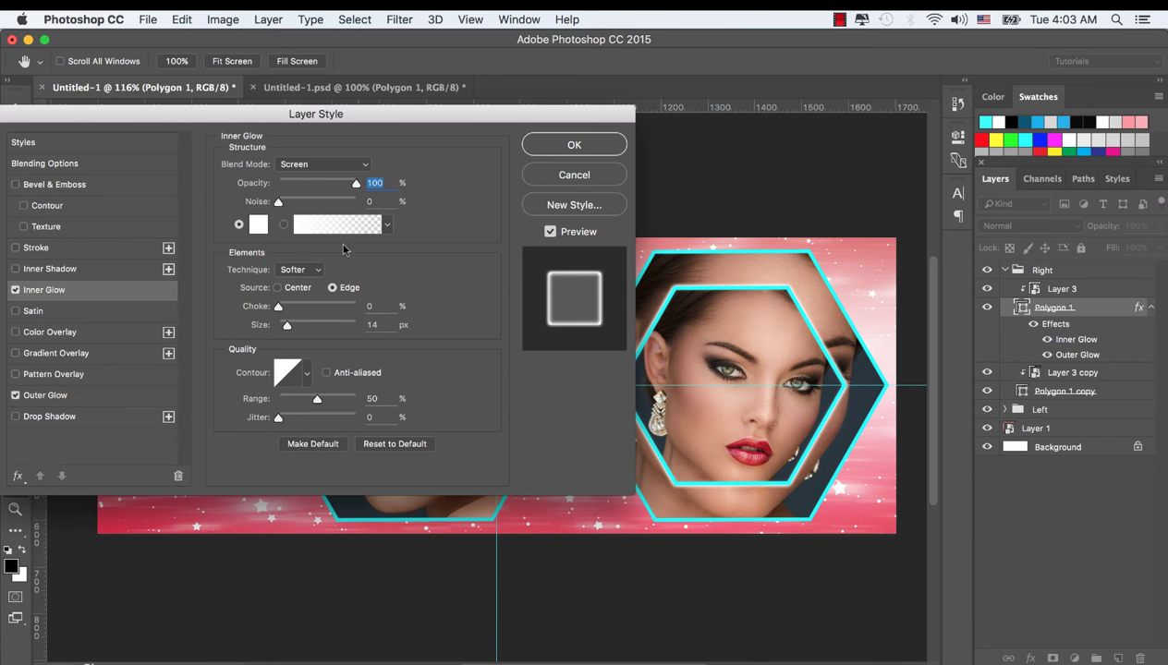
{"action": "left_click_drag", "start_coordinate": [286, 326], "coordinate": [289, 326]}
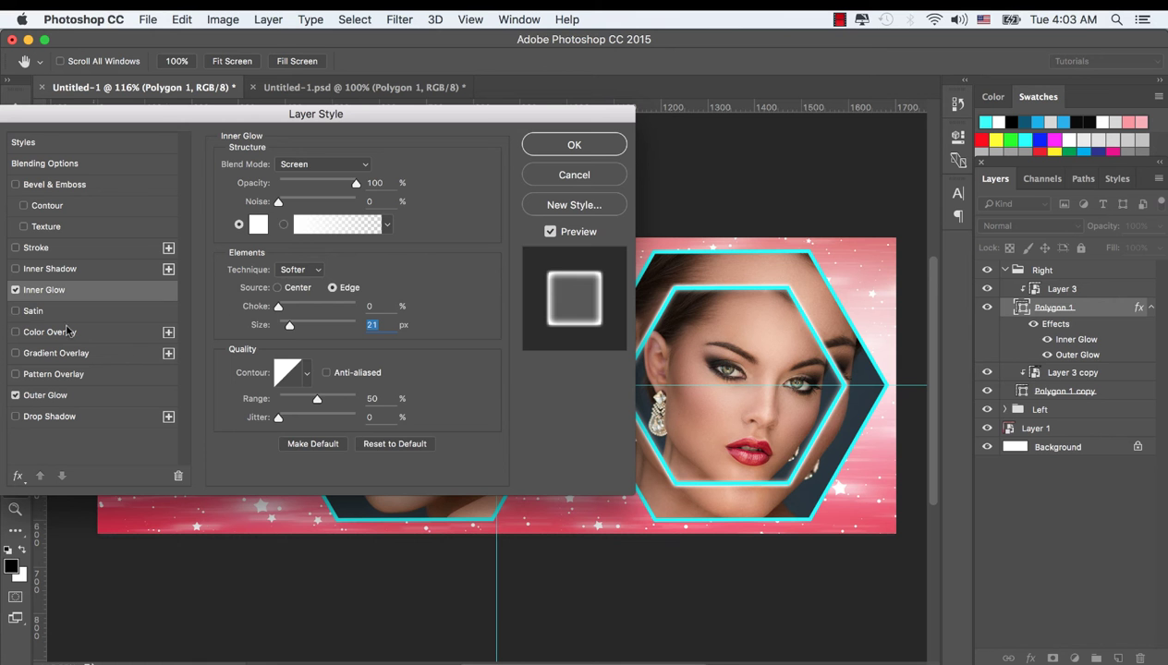
{"action": "left_click", "coordinate": [16, 290]}
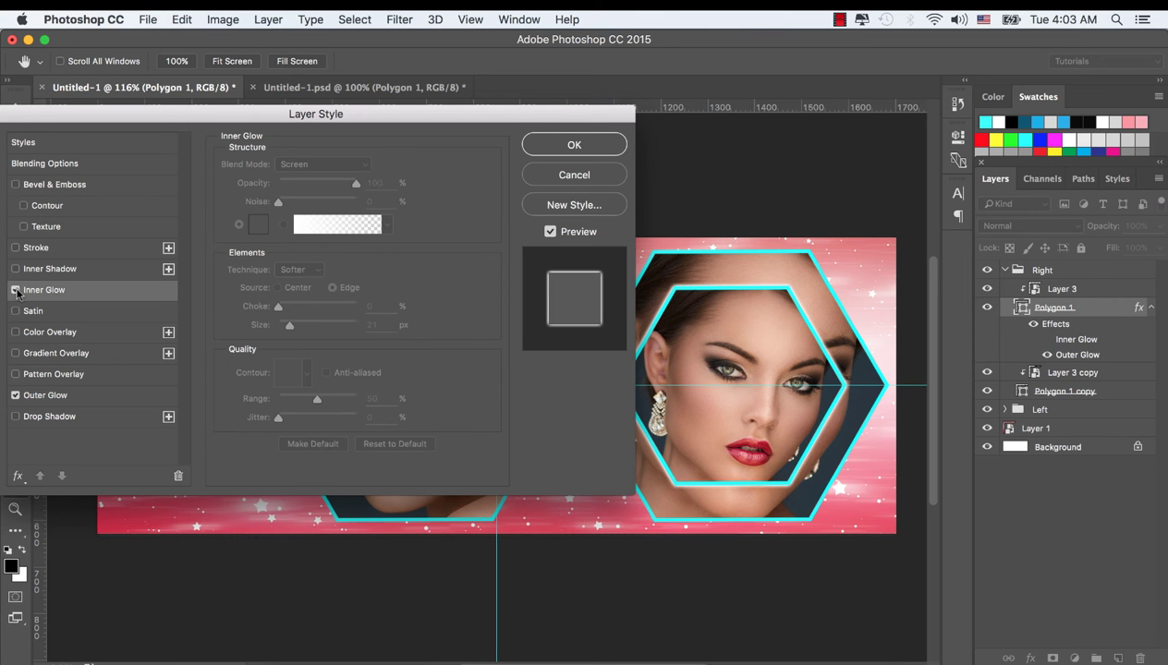
{"action": "left_click", "coordinate": [16, 290]}
{"action": "left_click", "coordinate": [16, 291]}
{"action": "left_click", "coordinate": [15, 290]}
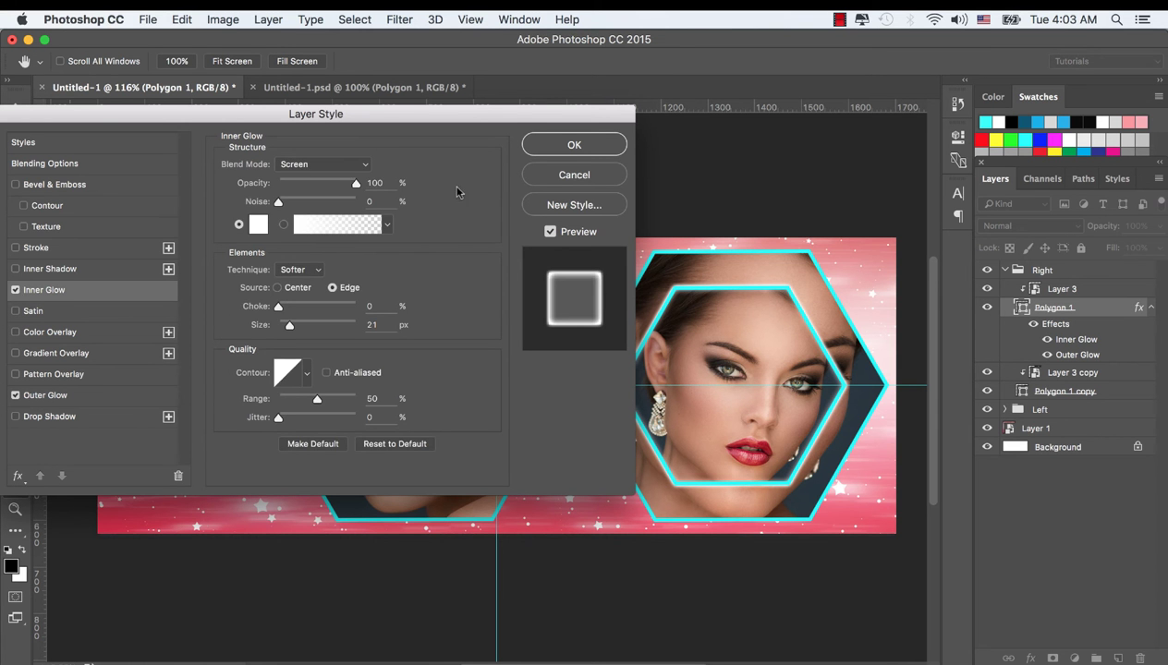
{"action": "left_click", "coordinate": [580, 146]}
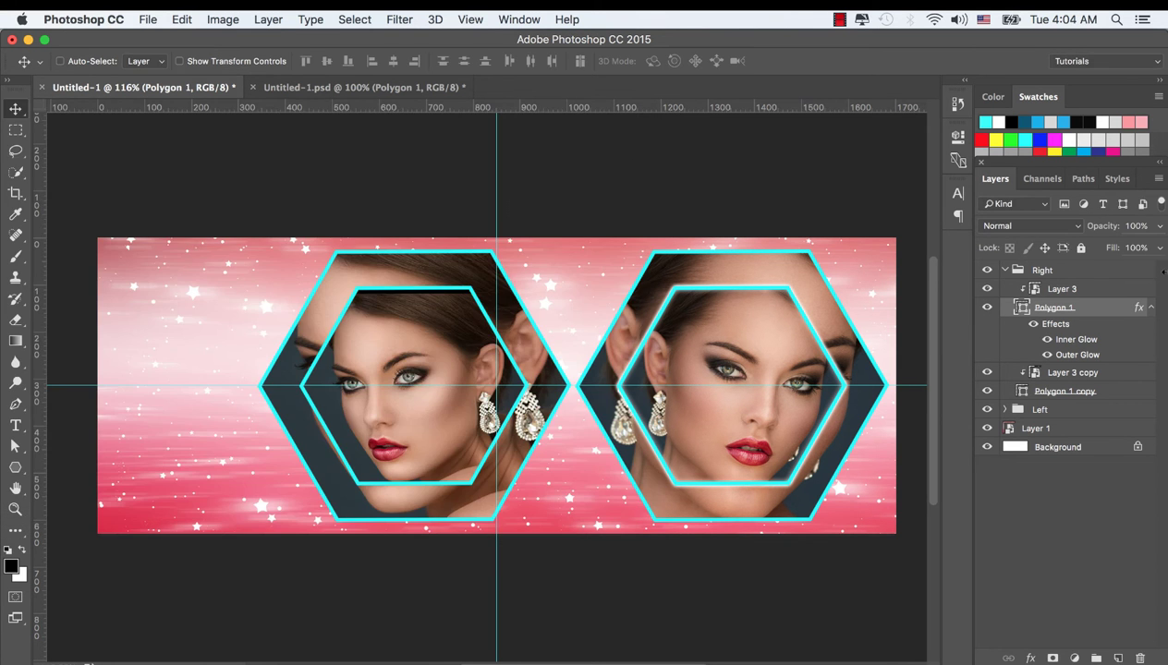
Copy the right hexagon's glow style and paste it onto the small left hexagon
{"action": "right_click", "coordinate": [1120, 308]}
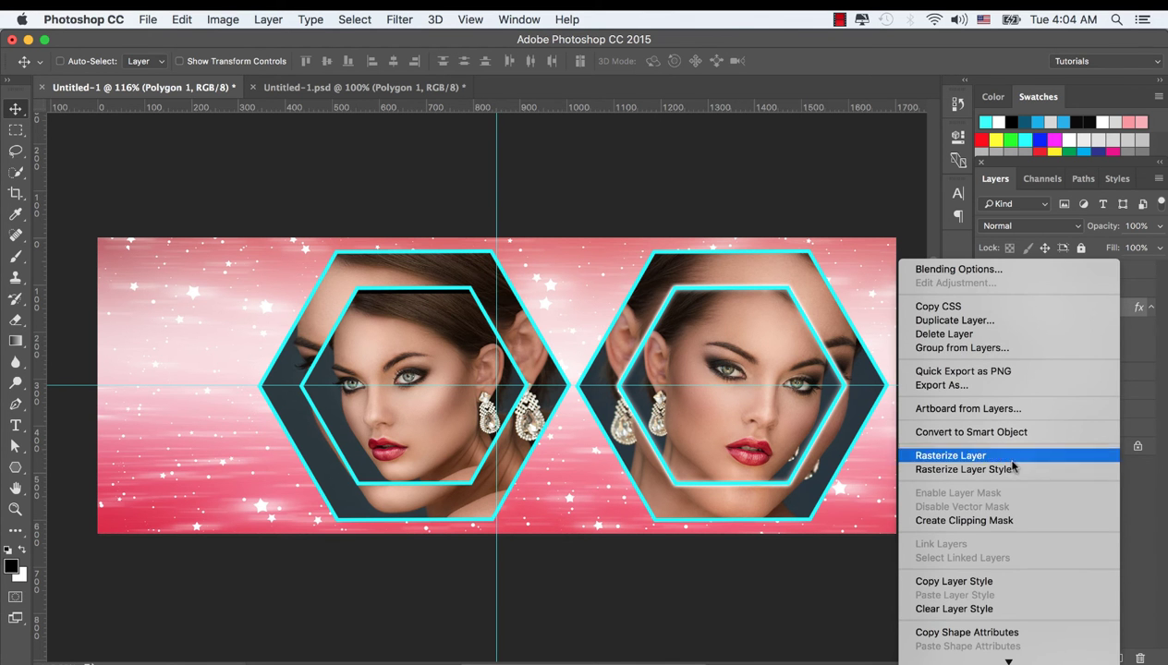
{"action": "left_click", "coordinate": [956, 581]}
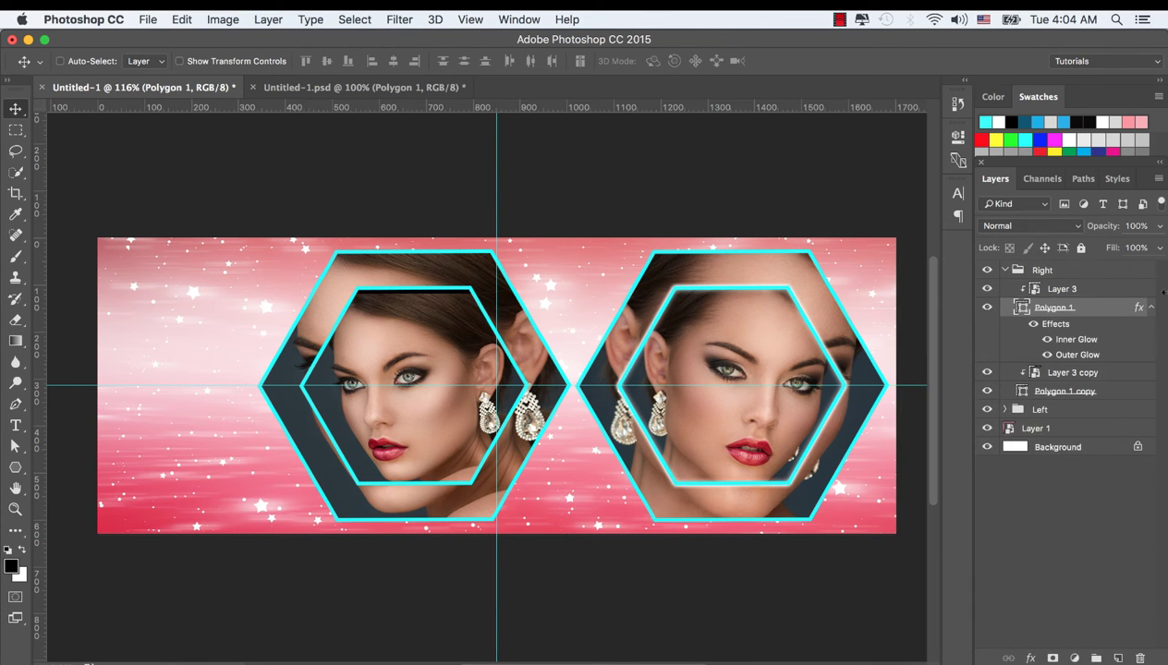
{"action": "left_click", "coordinate": [1005, 410]}
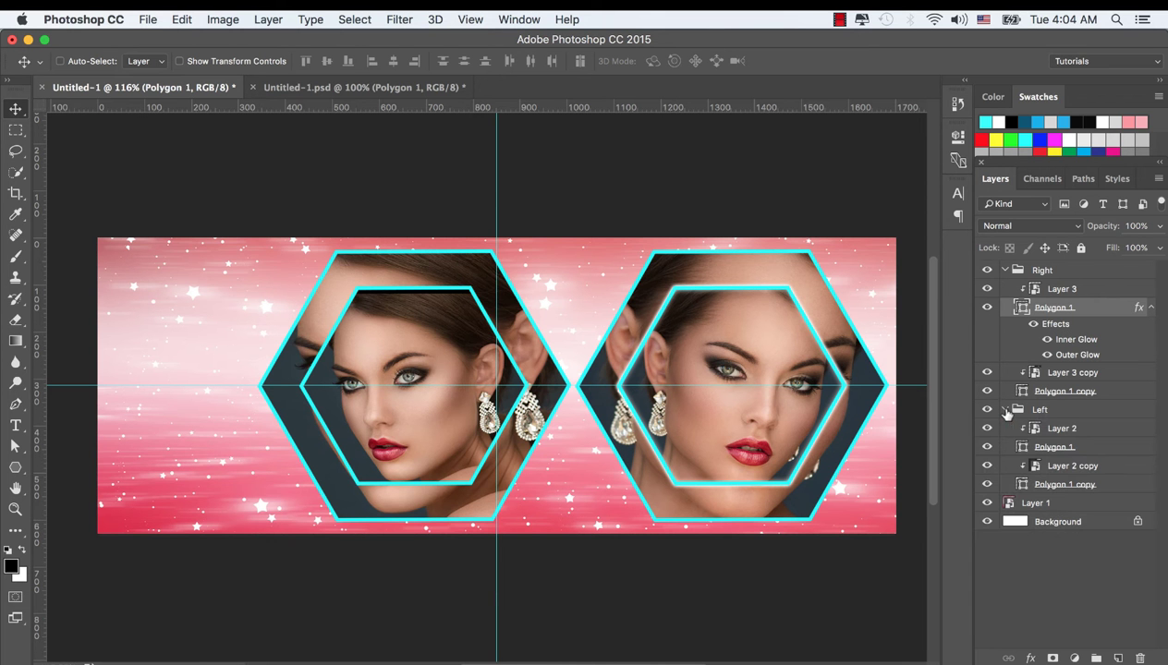
{"action": "left_click", "coordinate": [986, 484]}
{"action": "left_click", "coordinate": [987, 485]}
{"action": "left_click", "coordinate": [985, 448]}
{"action": "left_click", "coordinate": [986, 448]}
{"action": "left_click", "coordinate": [1046, 447]}
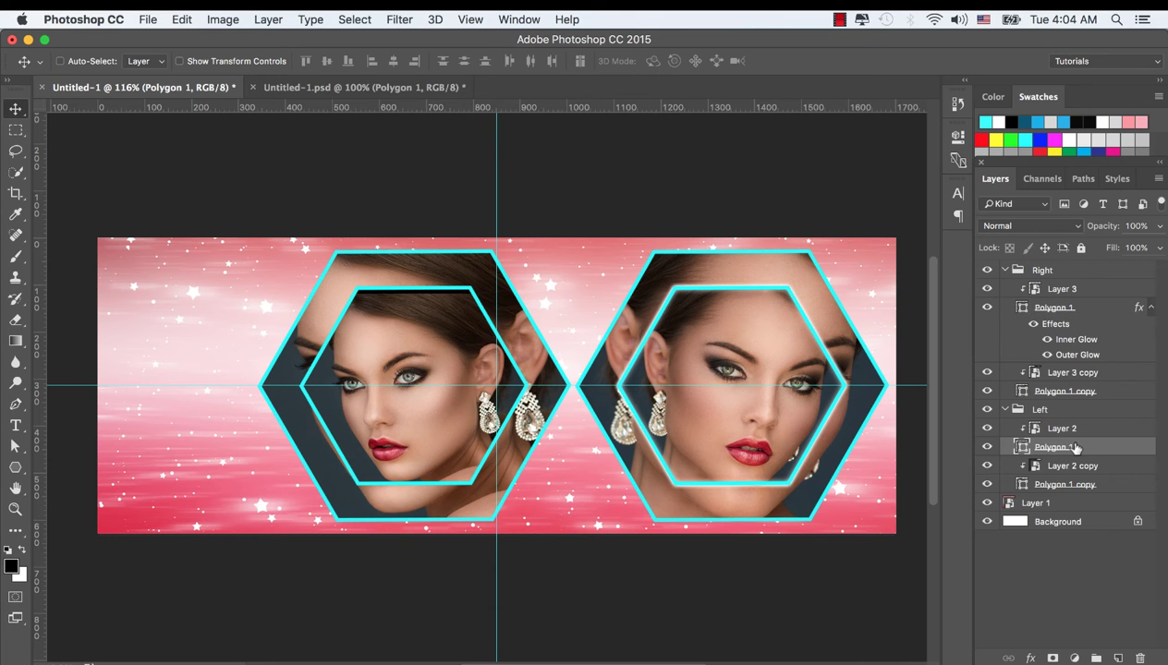
{"action": "right_click", "coordinate": [1074, 447]}
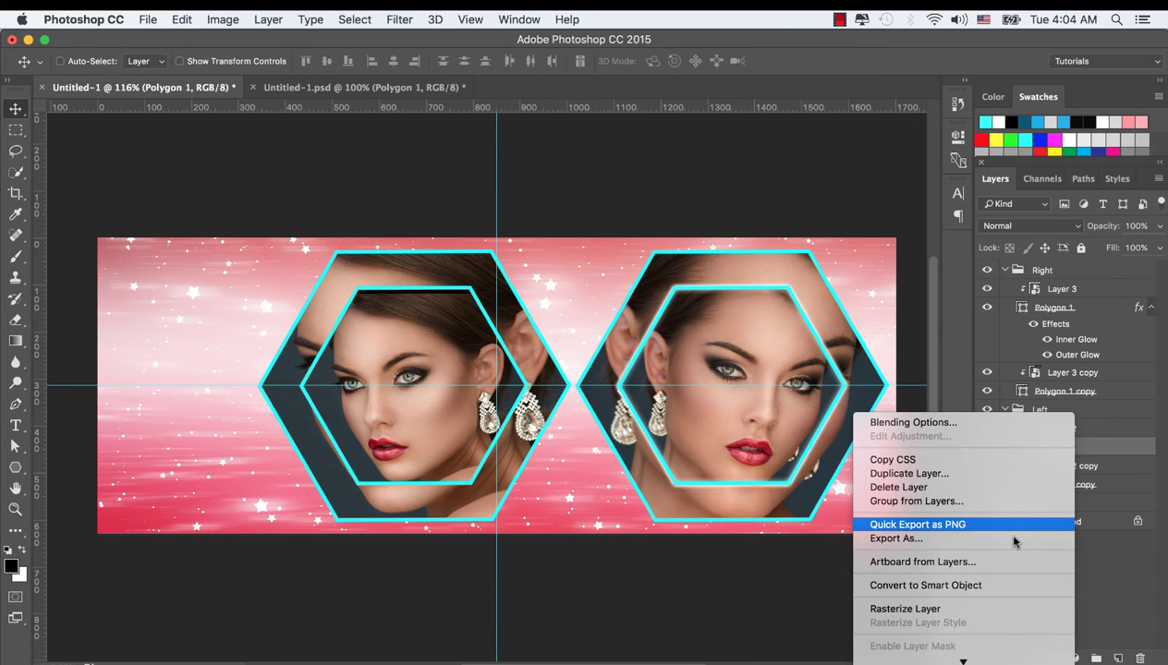
{"action": "scroll", "coordinate": [1013, 534], "scroll_direction": "down", "scroll_amount": 3}
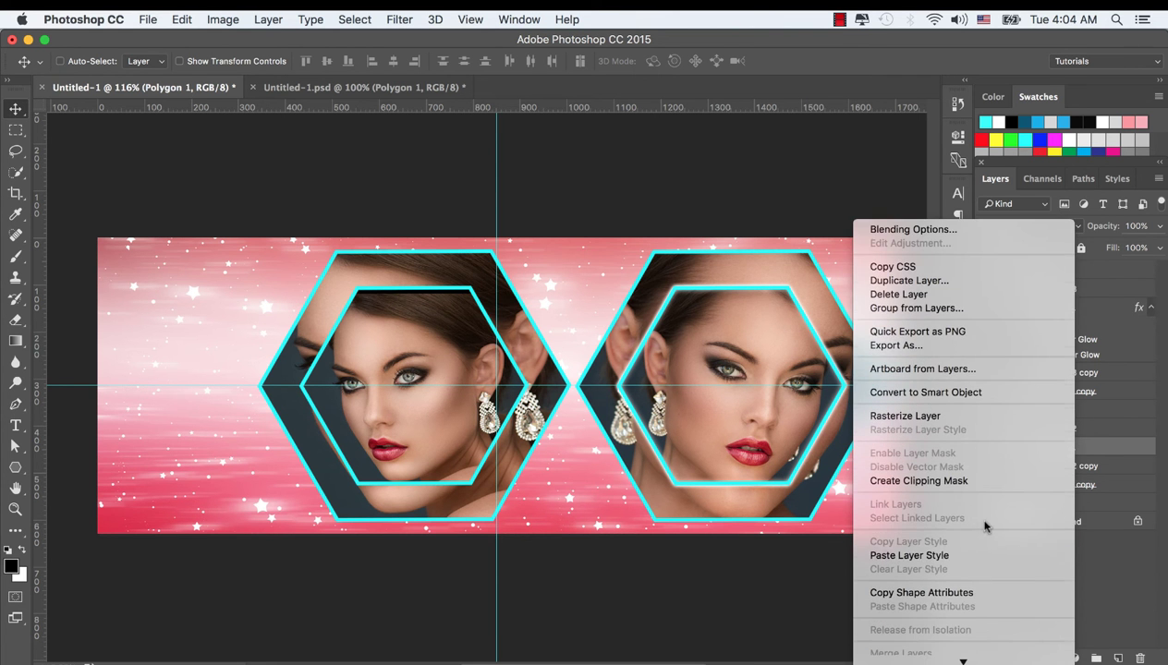
{"action": "left_click", "coordinate": [918, 556]}
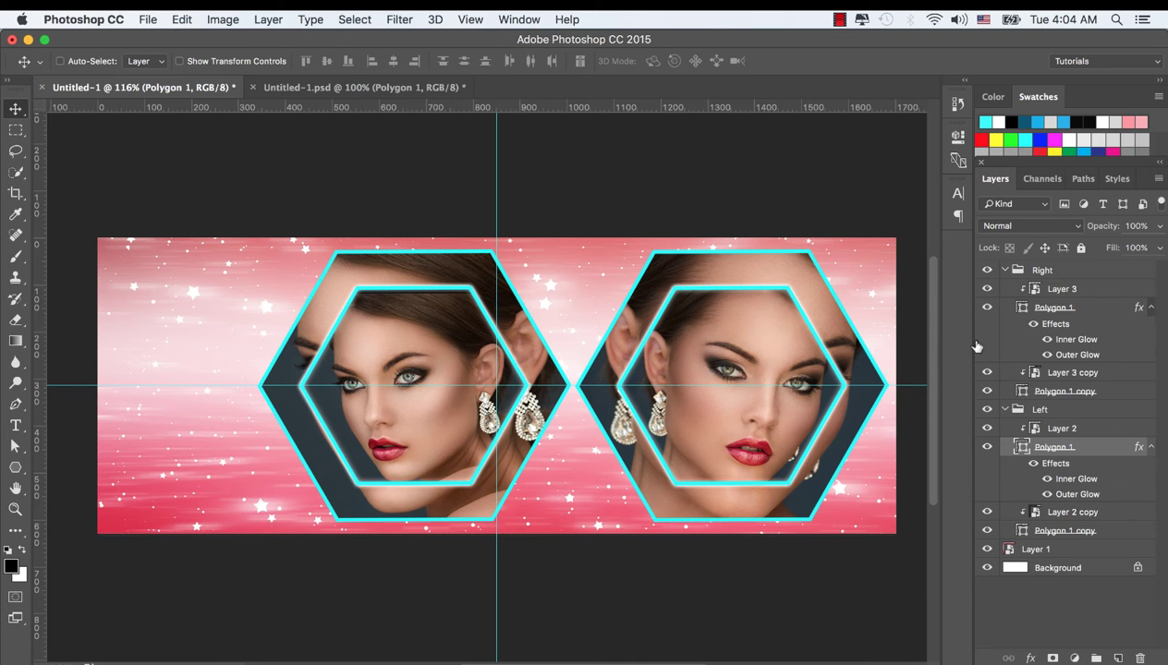
Paste the same glow style onto the large right hexagon (Polygon 1 copy)
{"action": "left_click", "coordinate": [791, 275], "text": "ctrl"}
{"action": "left_click", "coordinate": [1055, 393]}
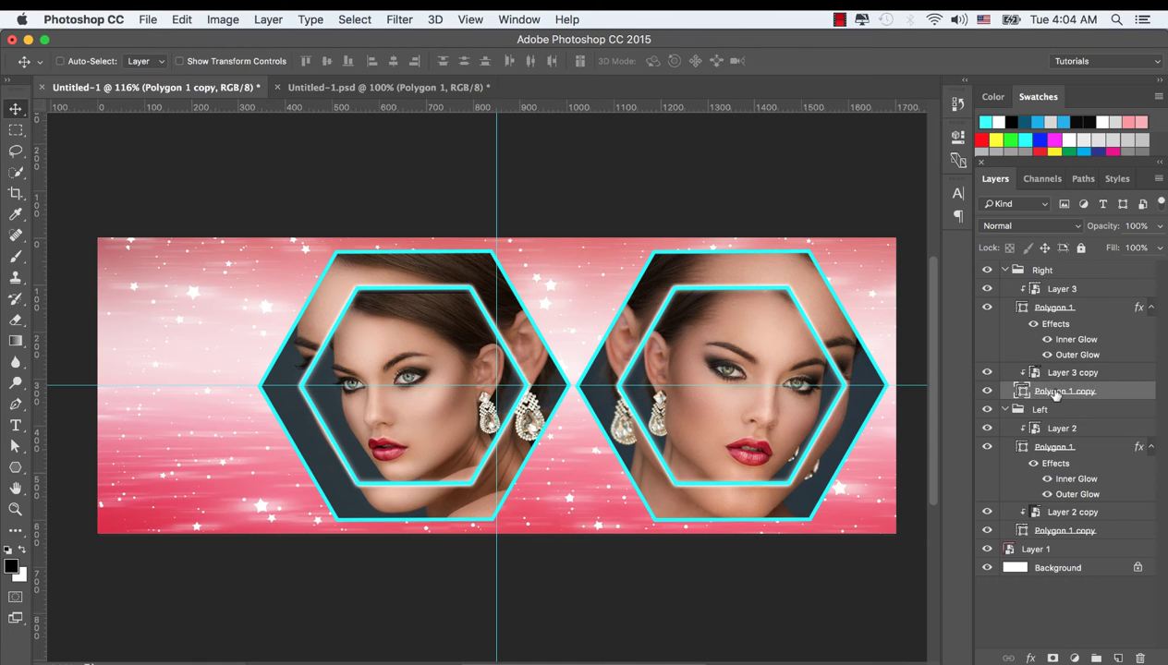
{"action": "right_click", "coordinate": [1055, 393]}
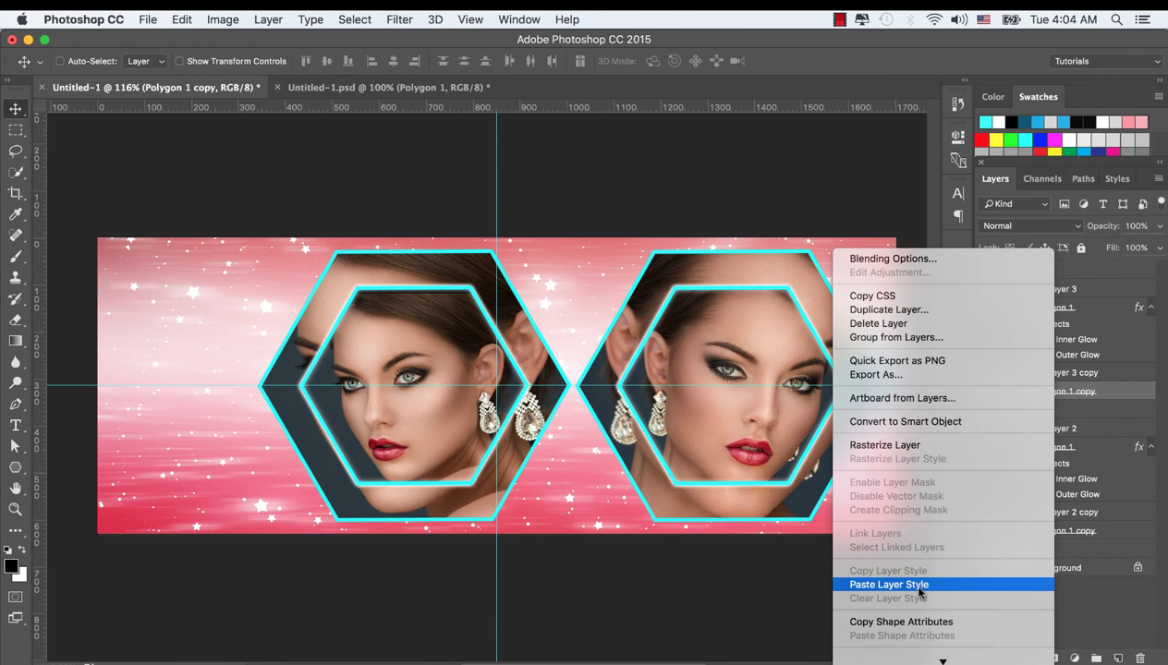
{"action": "left_click", "coordinate": [919, 586]}
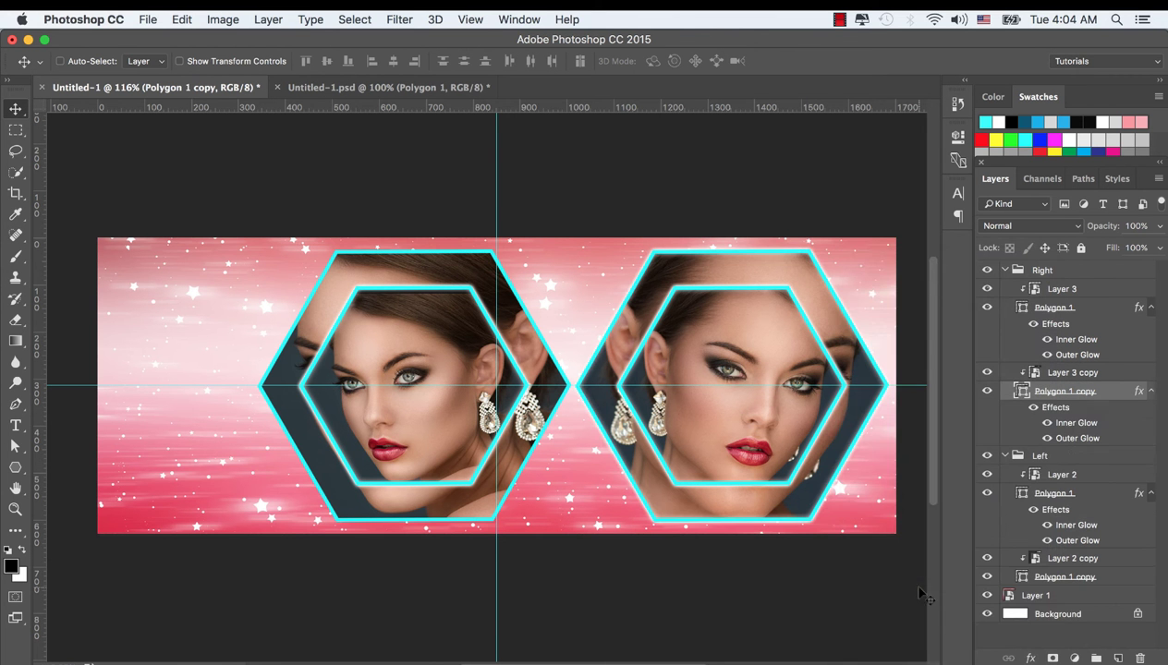
Turn on Drop Shadow at 96% opacity with Use Global Light unchecked
{"action": "double_click", "coordinate": [1075, 438]}
{"action": "left_click_drag", "start_coordinate": [770, 43], "coordinate": [1075, 42]}
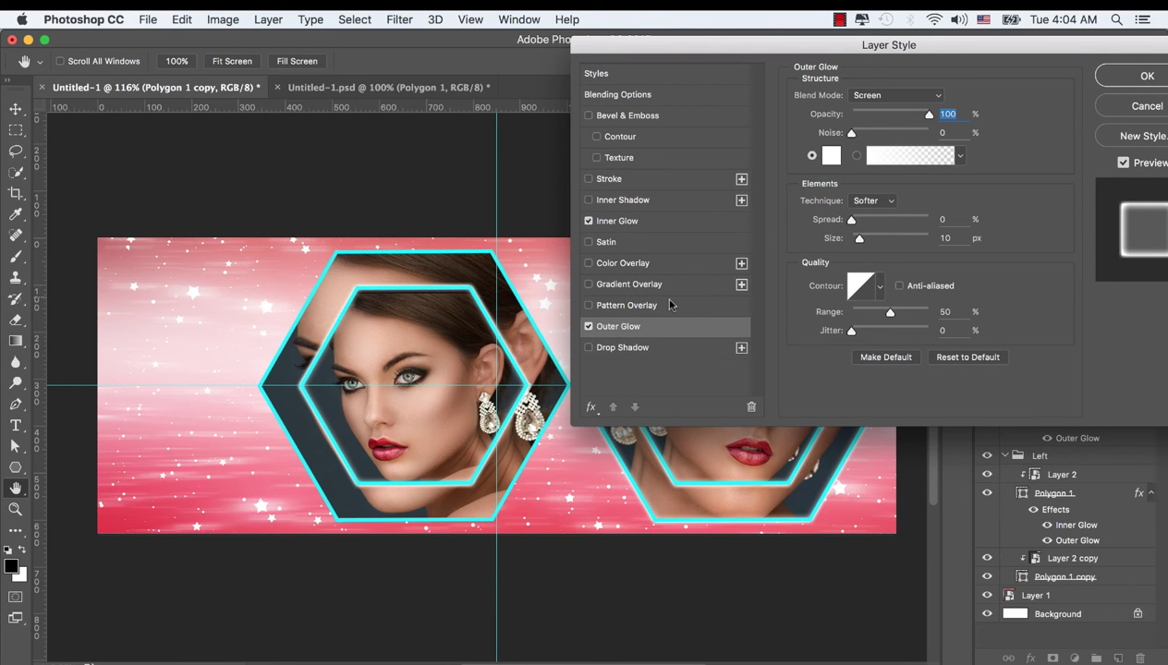
{"action": "left_click", "coordinate": [589, 348]}
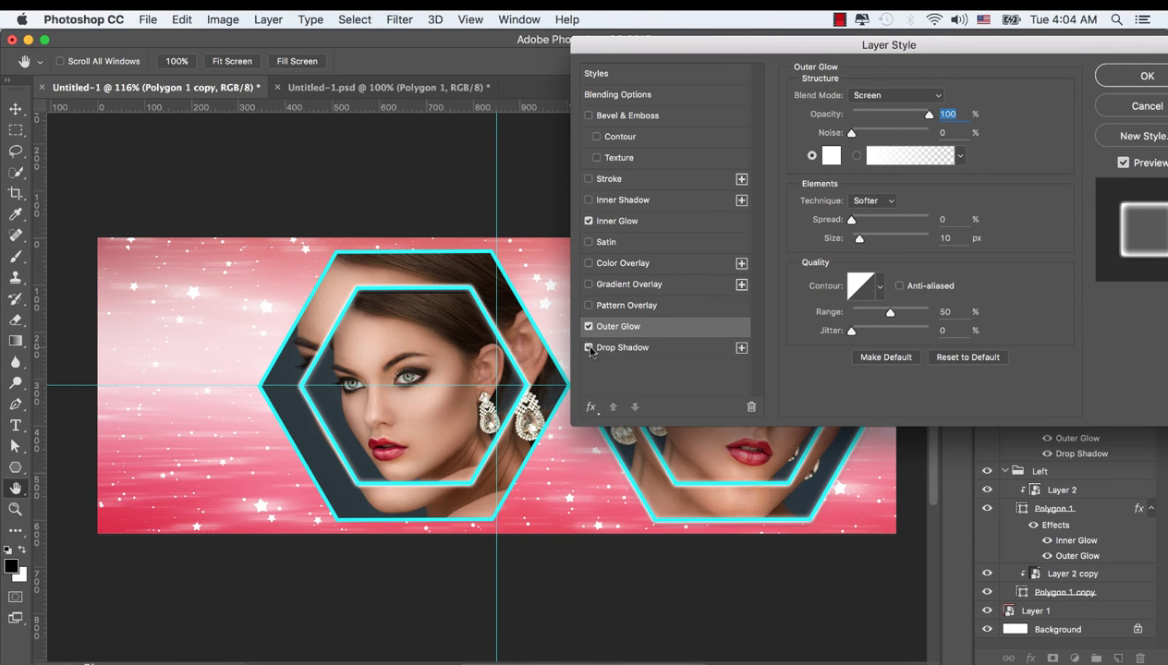
{"action": "left_click", "coordinate": [623, 348]}
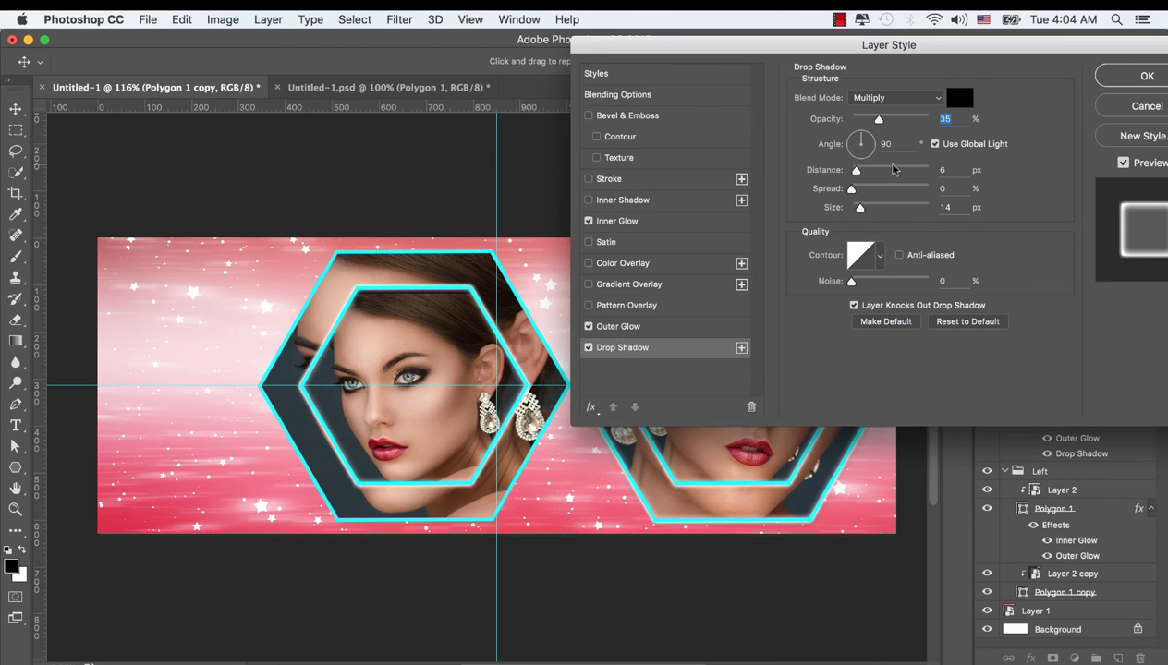
{"action": "left_click_drag", "start_coordinate": [878, 120], "coordinate": [931, 120]}
{"action": "left_click", "coordinate": [935, 145]}
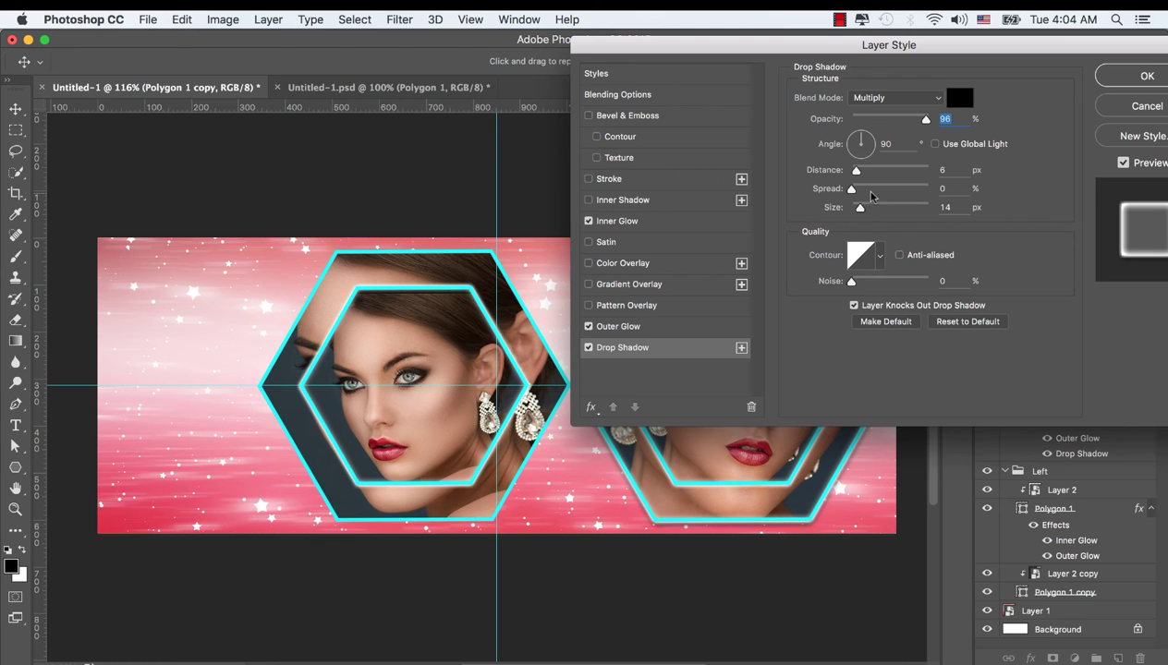
Set the shadow spread to 13%, angle to 92° and size to 10 px, then apply
{"action": "left_click_drag", "start_coordinate": [831, 52], "coordinate": [991, 46]}
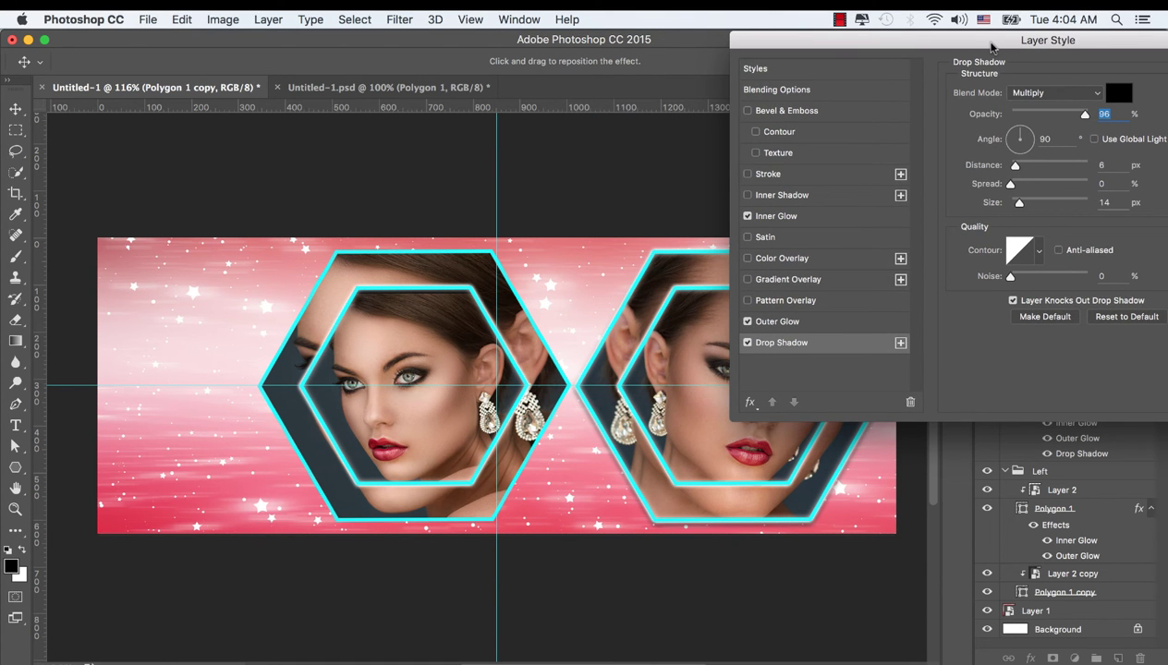
{"action": "mouse_move", "coordinate": [1019, 203]}
{"action": "left_mouse_down"}
{"action": "mouse_move", "coordinate": [1046, 207]}
{"action": "mouse_move", "coordinate": [1023, 208]}
{"action": "left_mouse_up"}
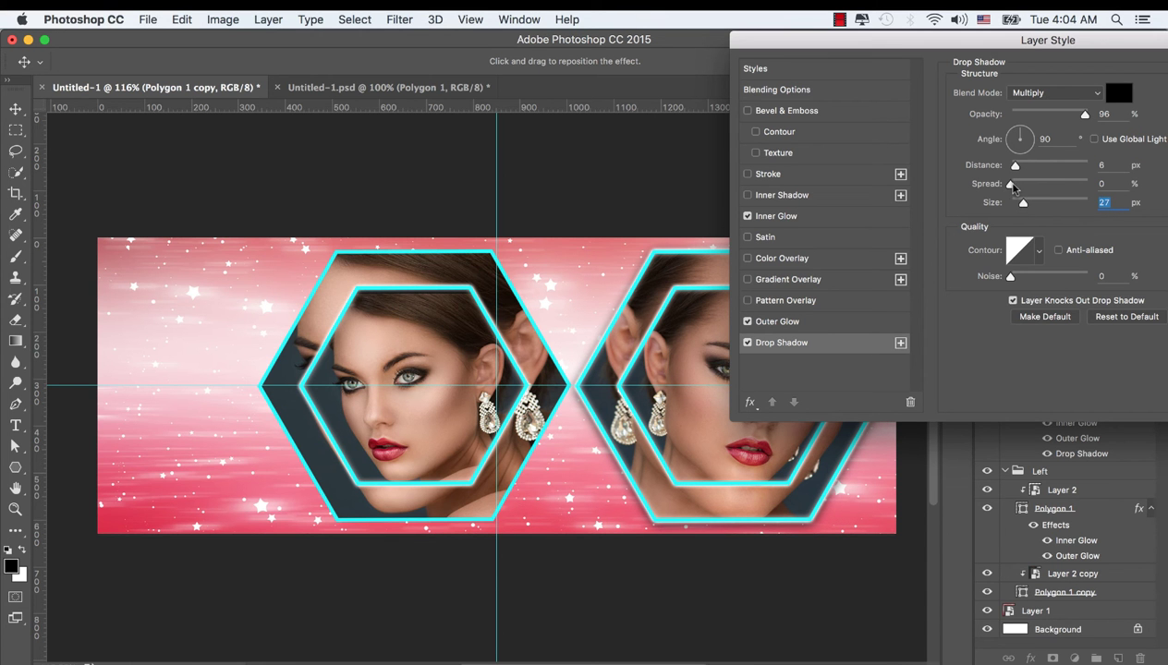
{"action": "left_click_drag", "start_coordinate": [1010, 185], "coordinate": [1023, 188]}
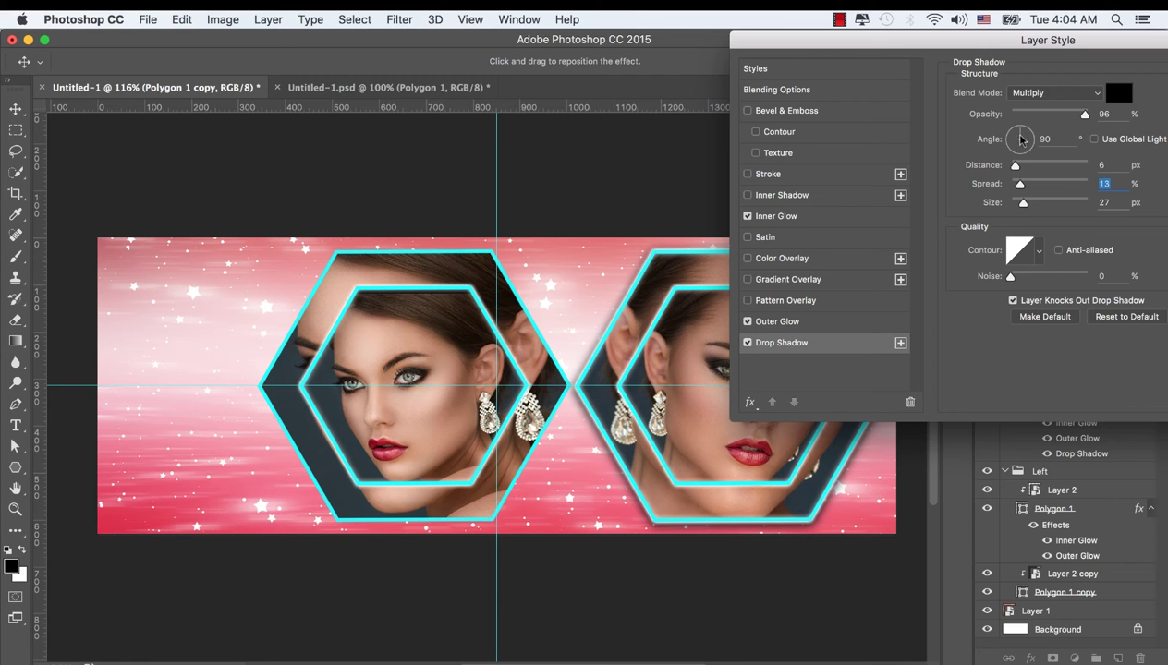
{"action": "mouse_move", "coordinate": [1019, 131]}
{"action": "left_mouse_down"}
{"action": "mouse_move", "coordinate": [1035, 145]}
{"action": "mouse_move", "coordinate": [999, 133]}
{"action": "mouse_move", "coordinate": [1007, 142]}
{"action": "left_mouse_up"}
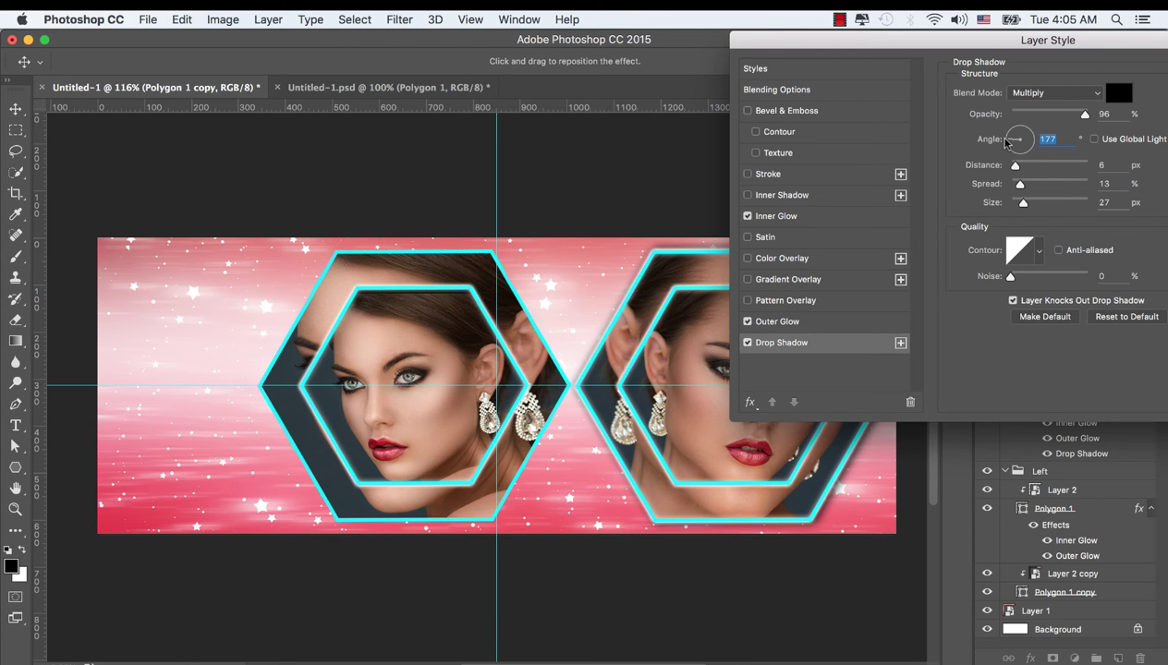
{"action": "mouse_move", "coordinate": [1008, 142]}
{"action": "left_mouse_down"}
{"action": "mouse_move", "coordinate": [1030, 134]}
{"action": "mouse_move", "coordinate": [1022, 125]}
{"action": "left_mouse_up"}
{"action": "left_click_drag", "start_coordinate": [1022, 203], "coordinate": [1019, 206]}
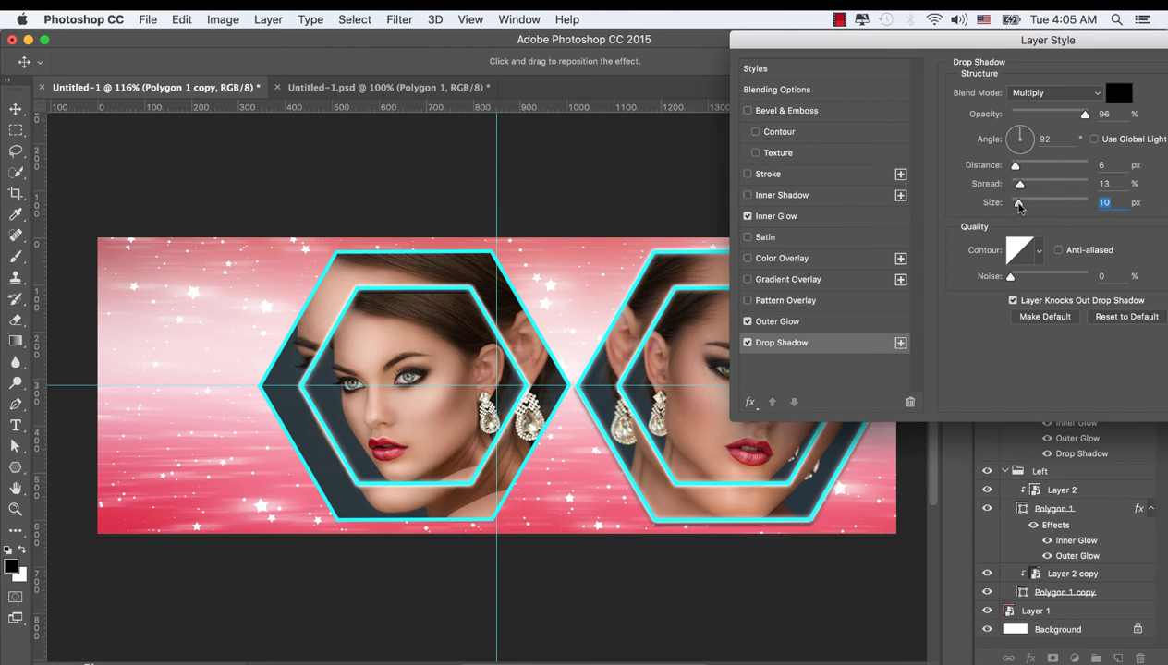
{"action": "left_click_drag", "start_coordinate": [997, 47], "coordinate": [753, 49]}
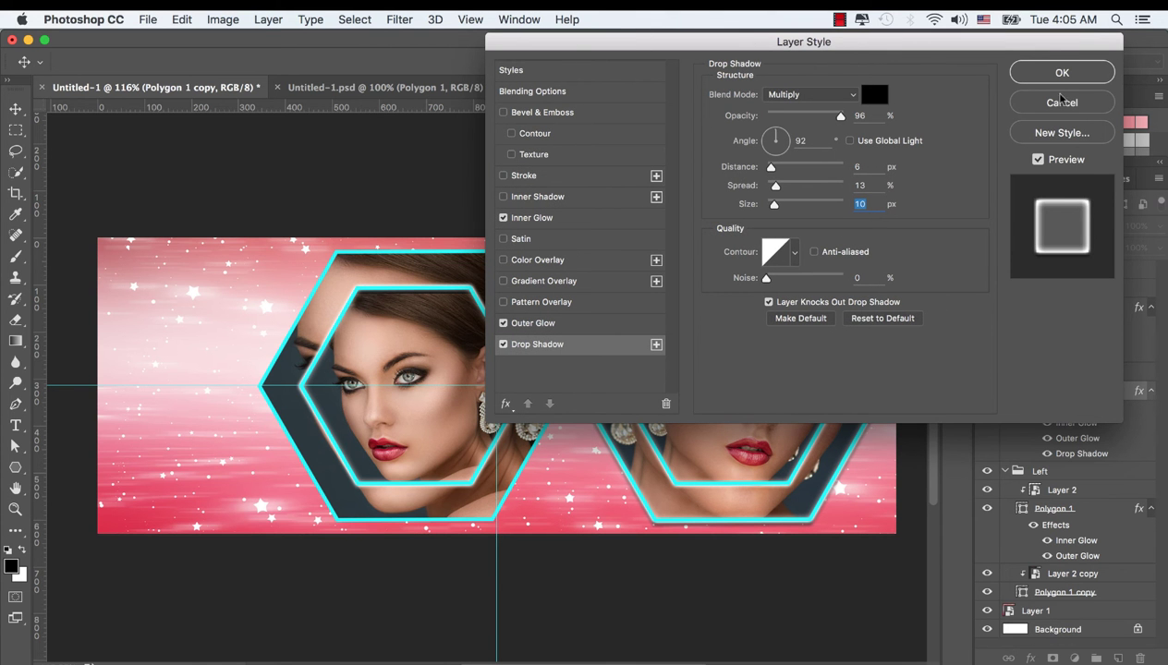
{"action": "left_click", "coordinate": [1062, 74]}
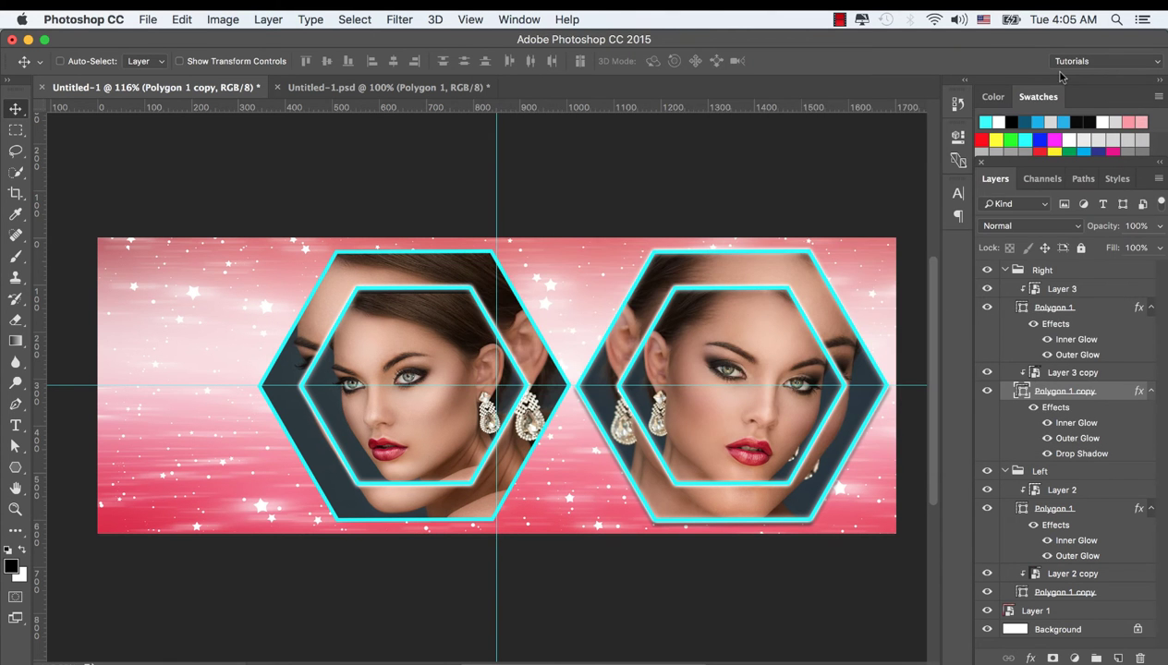
Copy the right outer frame's glow and shadow style and paste it onto the left outer hexagon
{"action": "right_click", "coordinate": [1106, 389]}
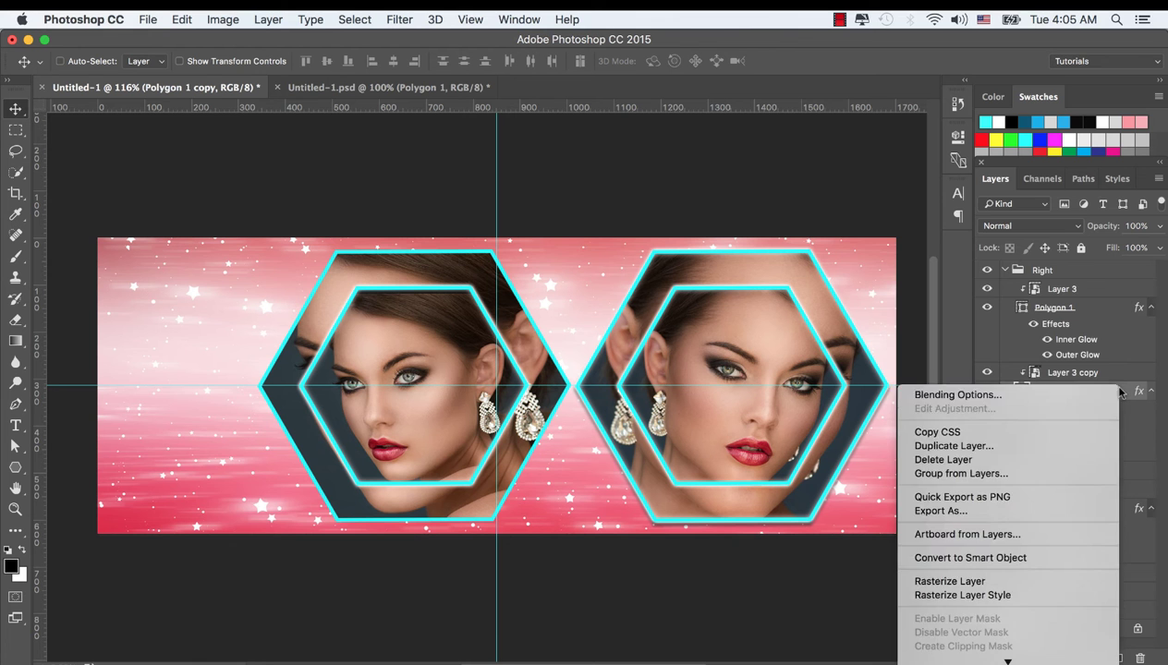
{"action": "scroll", "coordinate": [1007, 540], "scroll_direction": "down", "scroll_amount": 3}
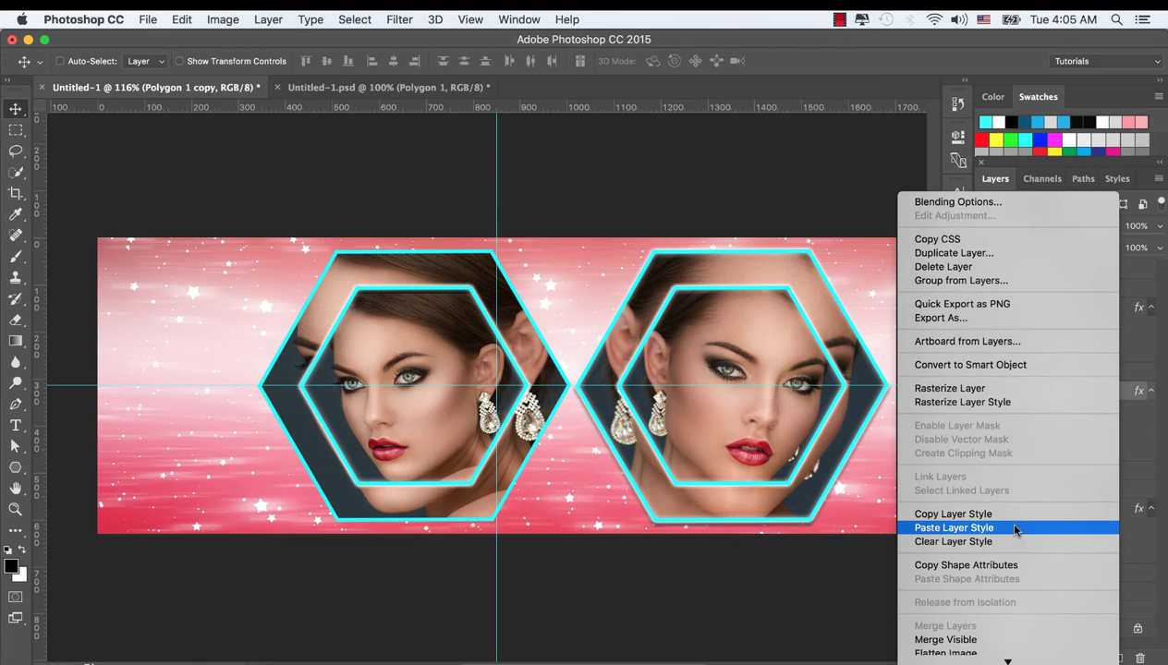
{"action": "left_click", "coordinate": [961, 516]}
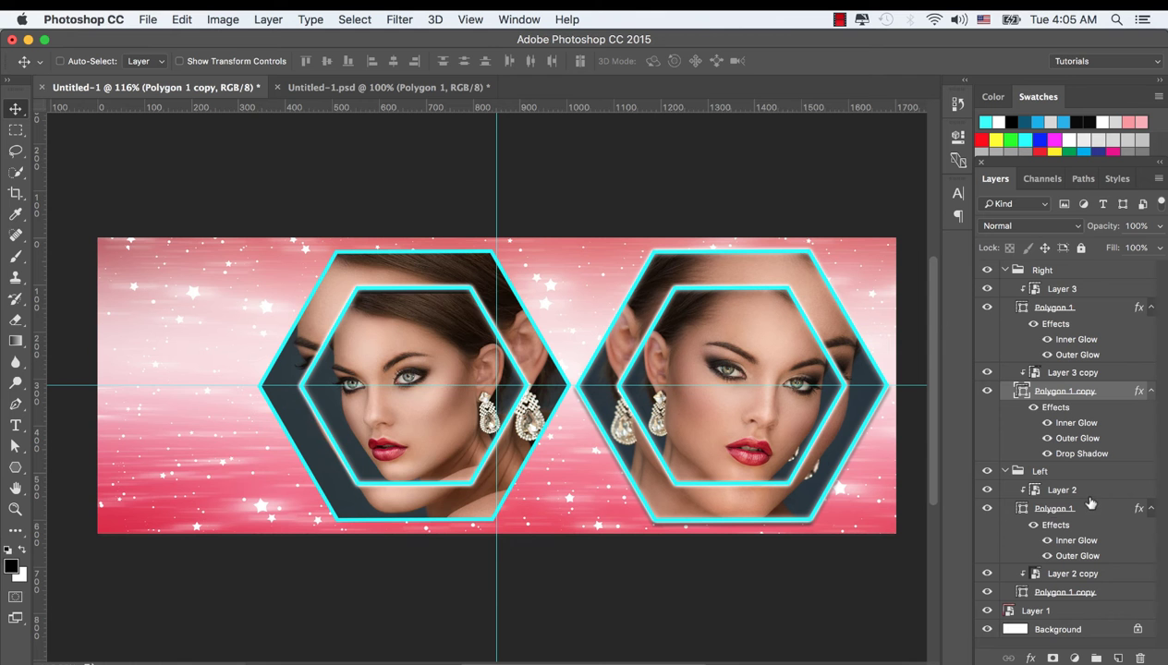
{"action": "left_click", "coordinate": [986, 509]}
{"action": "left_click", "coordinate": [986, 509]}
{"action": "left_click", "coordinate": [1053, 593]}
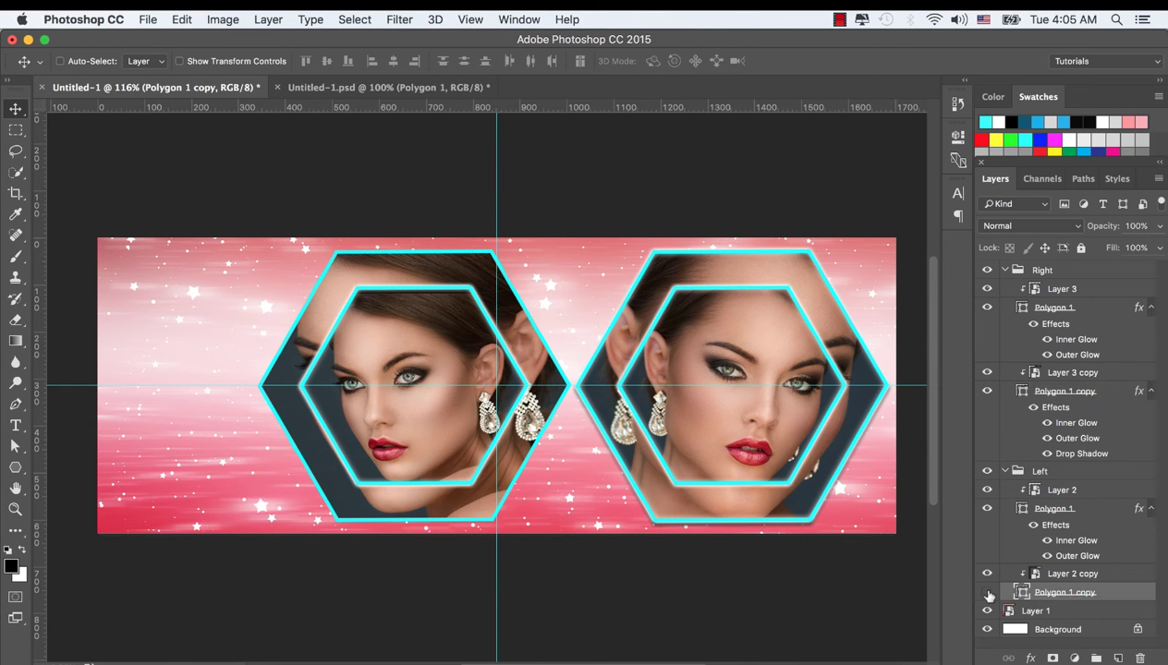
{"action": "left_click", "coordinate": [986, 592]}
{"action": "left_click", "coordinate": [986, 592]}
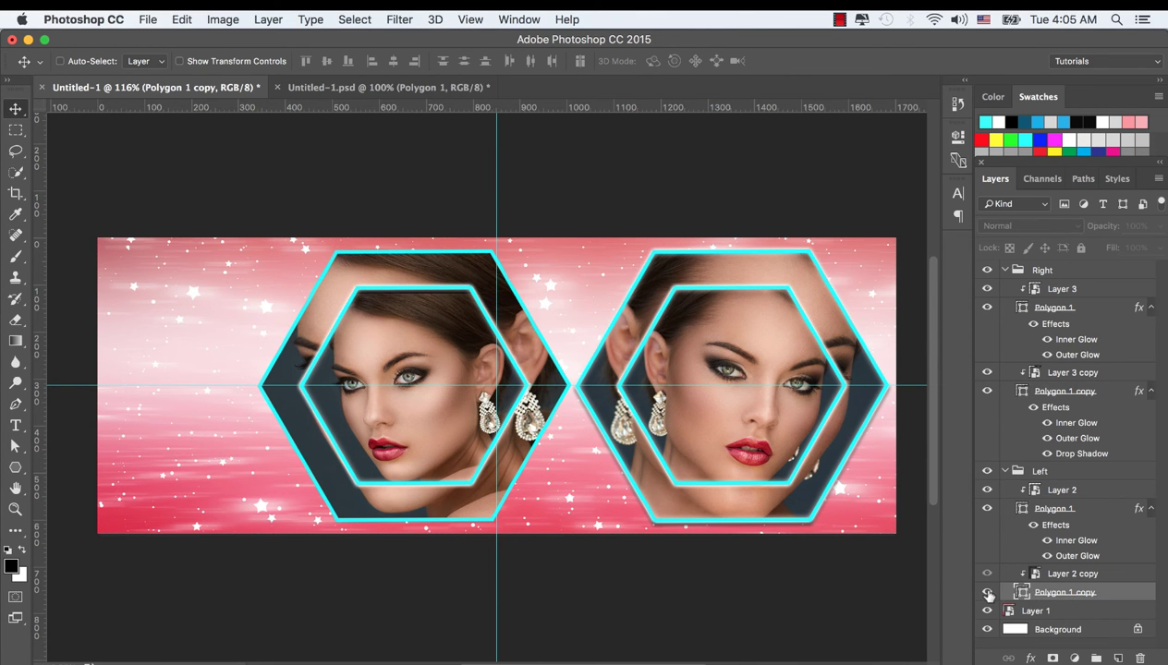
{"action": "right_click", "coordinate": [1073, 597]}
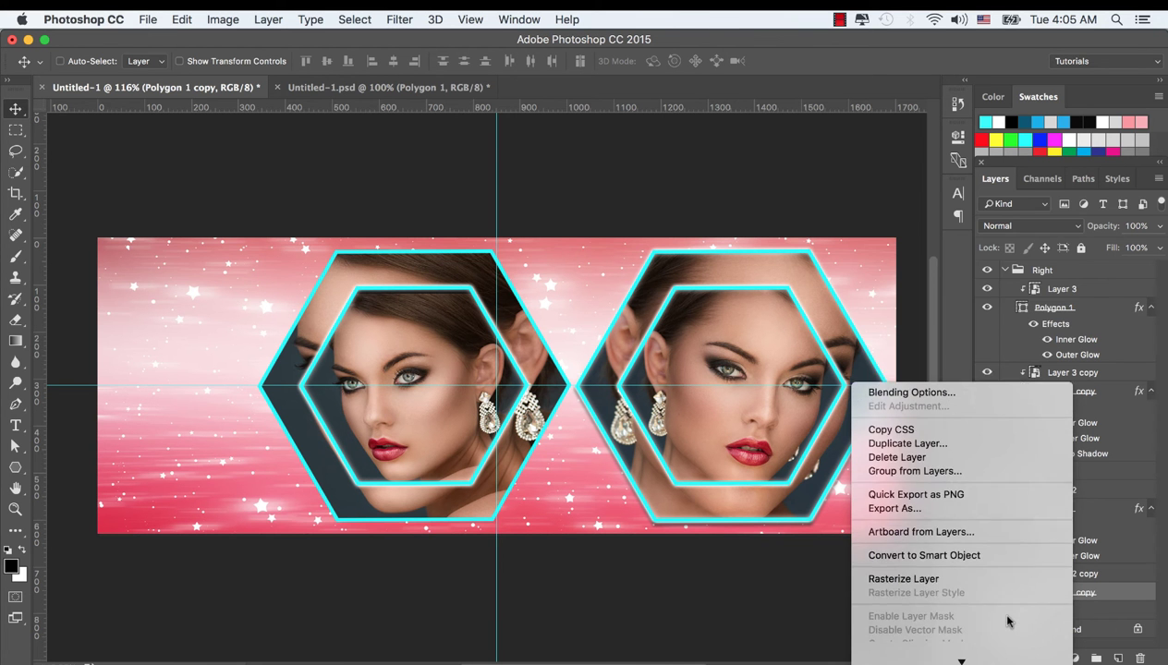
{"action": "left_click", "coordinate": [903, 528]}
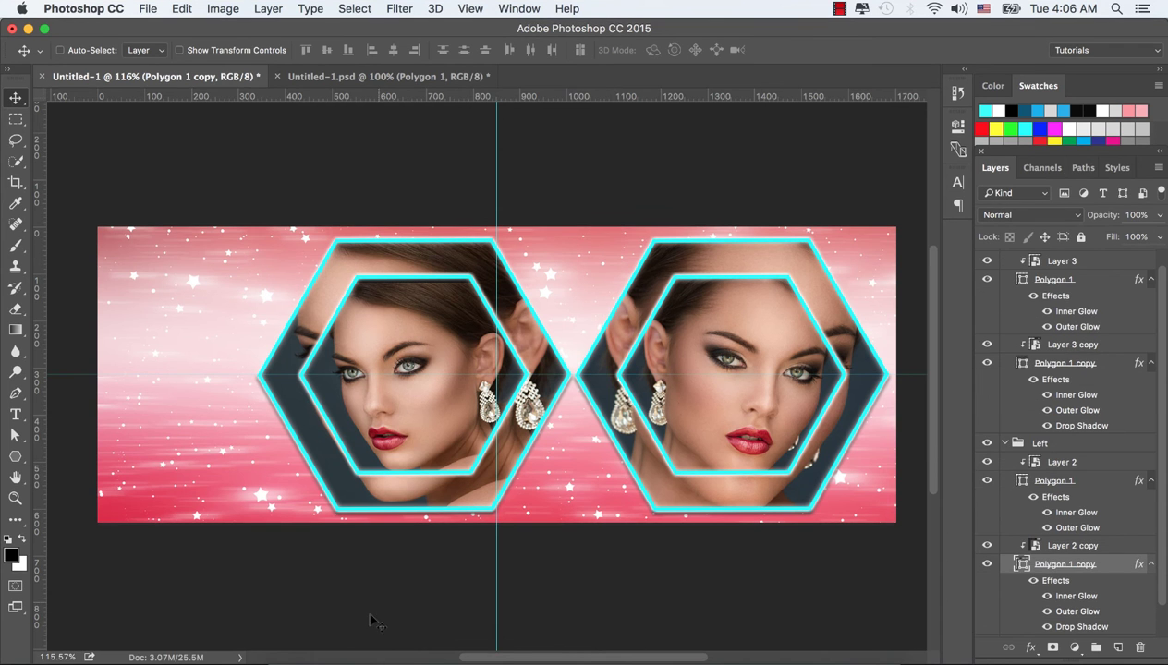
Open the blue flare image 15.png in Photoshop from Finder
{"action": "left_click", "coordinate": [296, 662]}
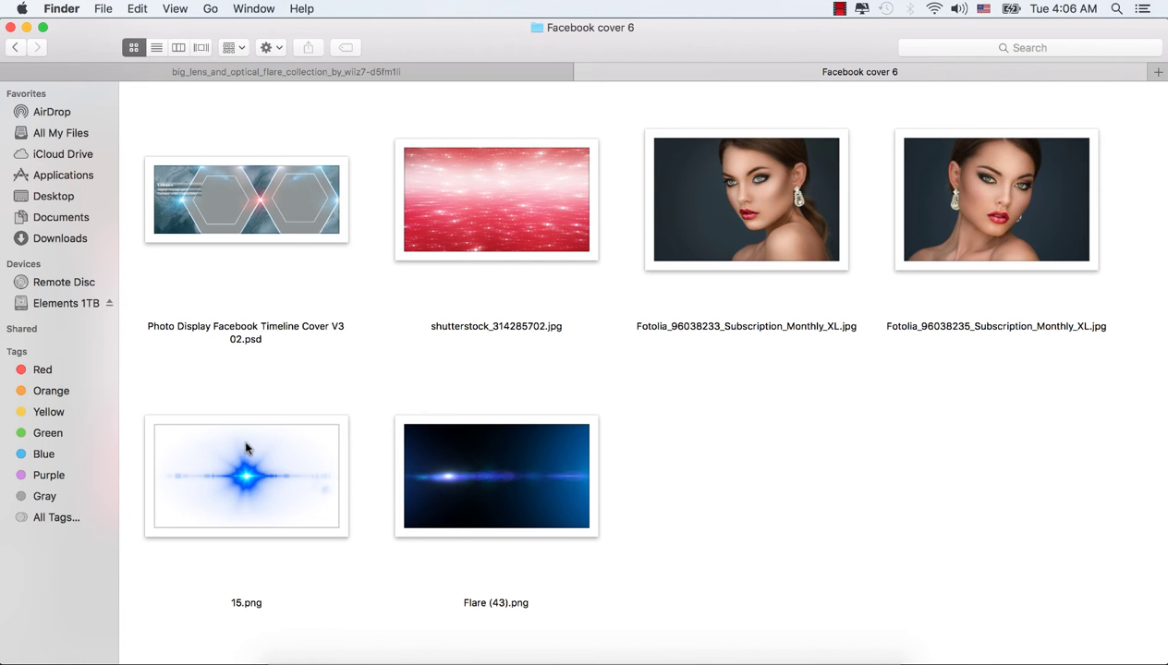
{"action": "left_click", "coordinate": [247, 446]}
{"action": "right_click", "coordinate": [250, 445]}
{"action": "mouse_move", "coordinate": [358, 312]}
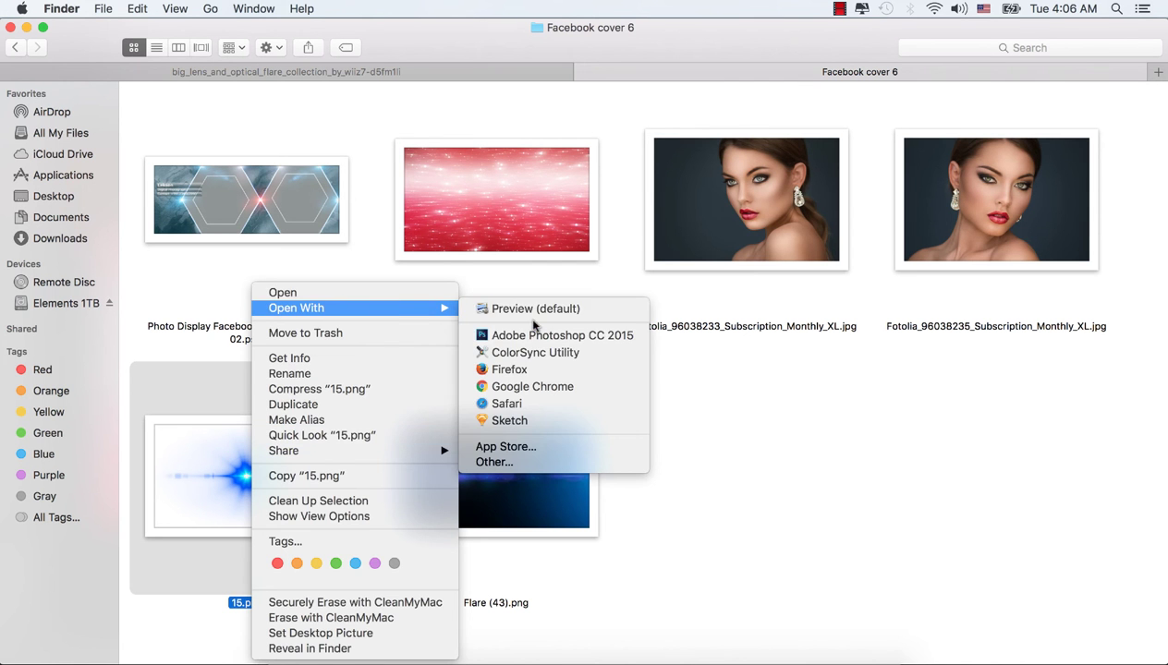
{"action": "left_click", "coordinate": [555, 331]}
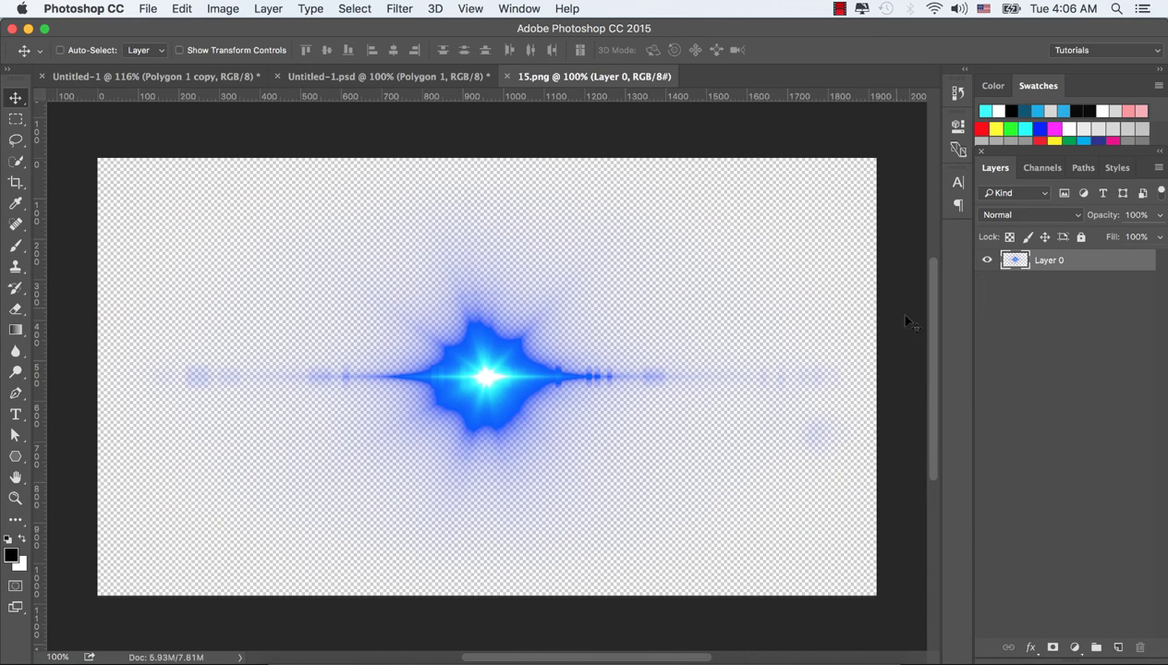
Scale the blue flare to about 39% on its own canvas
{"action": "left_click_drag", "start_coordinate": [467, 379], "coordinate": [503, 344]}
{"action": "key", "text": "ctrl+t"}
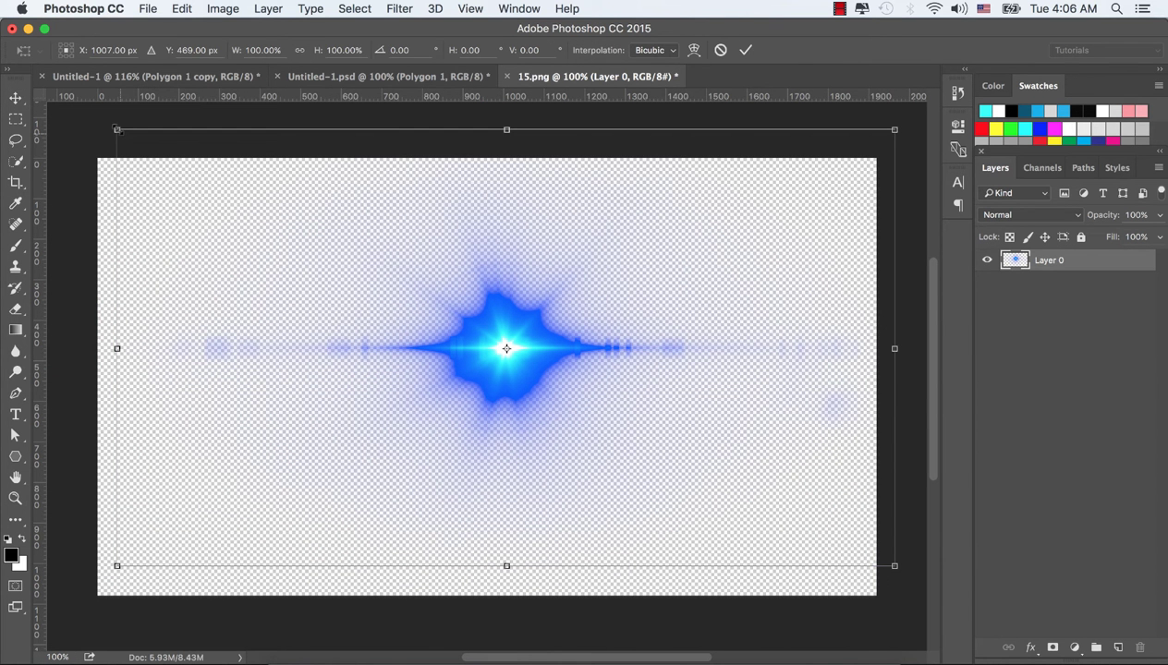
{"action": "left_click_drag", "start_coordinate": [116, 129], "coordinate": [354, 265]}
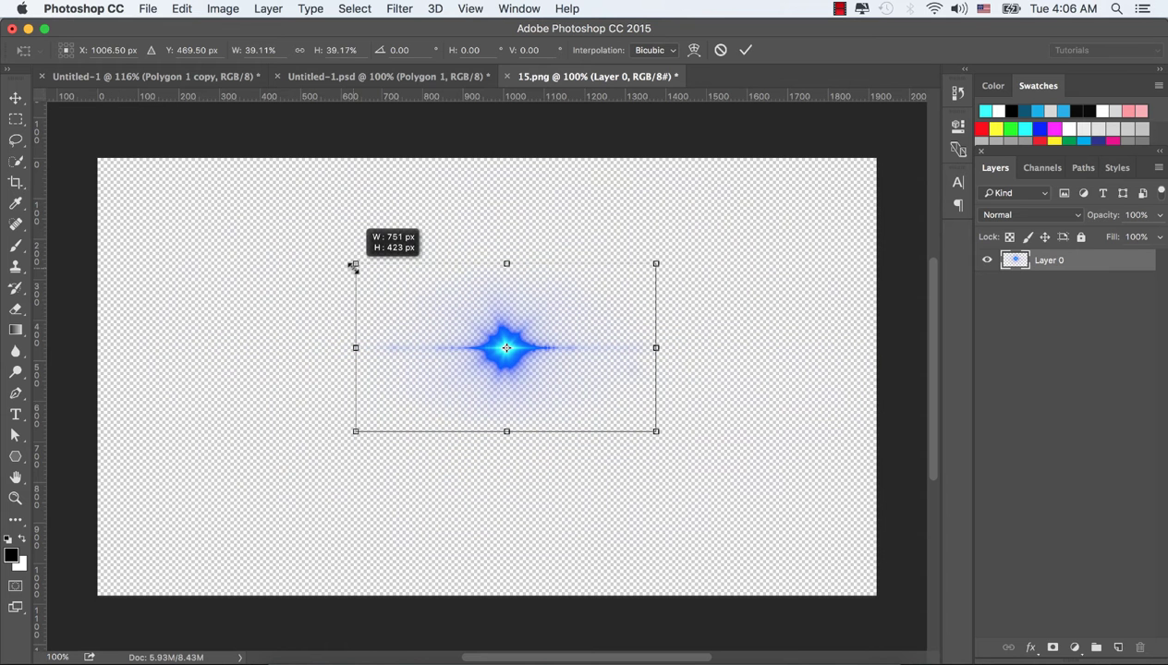
{"action": "left_click", "coordinate": [746, 50]}
Drag the flare into the cover as Layer 4 above the Right group, then collapse both groups
{"action": "left_click_drag", "start_coordinate": [528, 342], "coordinate": [330, 205]}
{"action": "left_click_drag", "start_coordinate": [418, 322], "coordinate": [427, 310]}
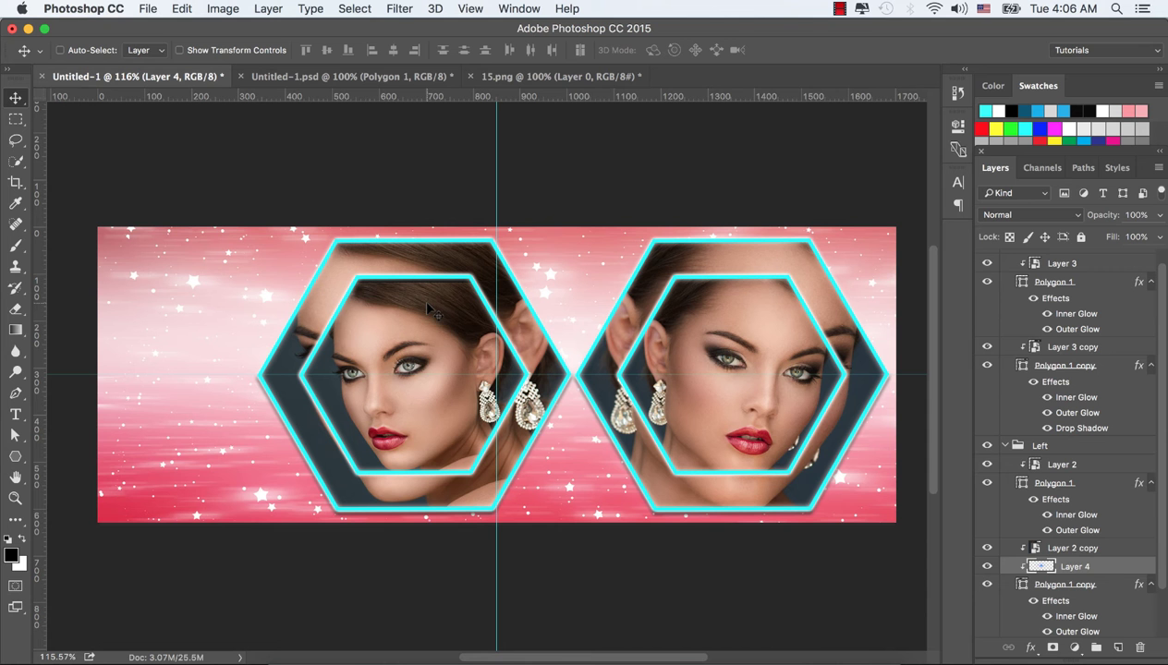
{"action": "left_click_drag", "start_coordinate": [1123, 499], "coordinate": [1118, 263]}
{"action": "scroll", "coordinate": [1113, 314], "scroll_direction": "up", "scroll_amount": 4}
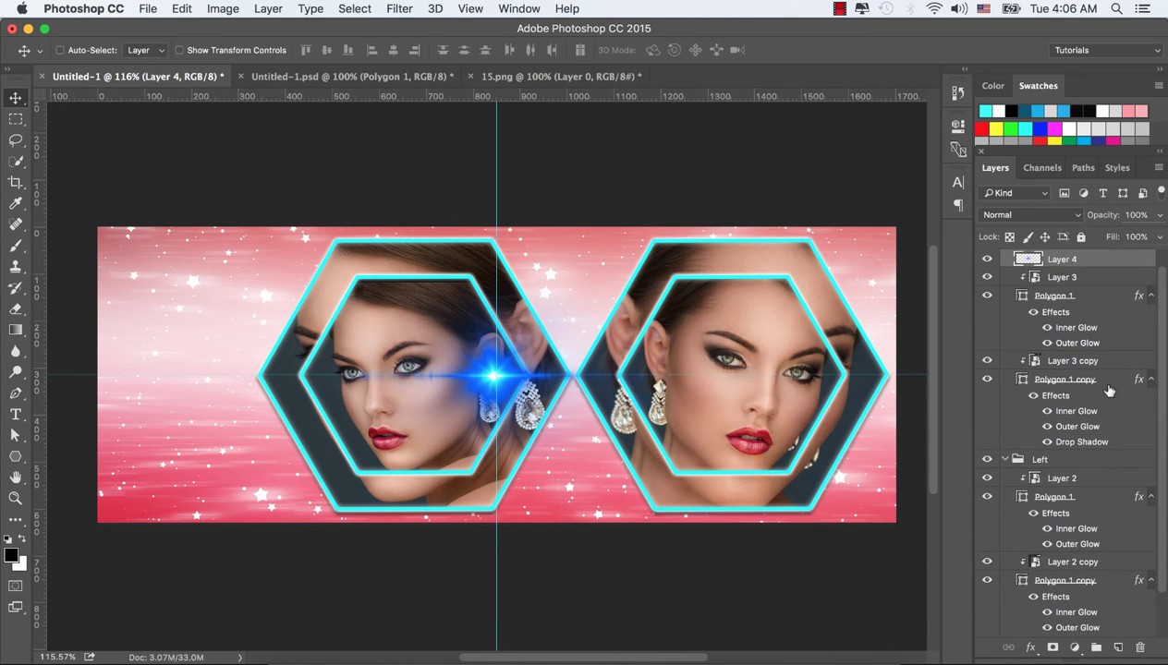
{"action": "left_click_drag", "start_coordinate": [1114, 278], "coordinate": [1102, 258]}
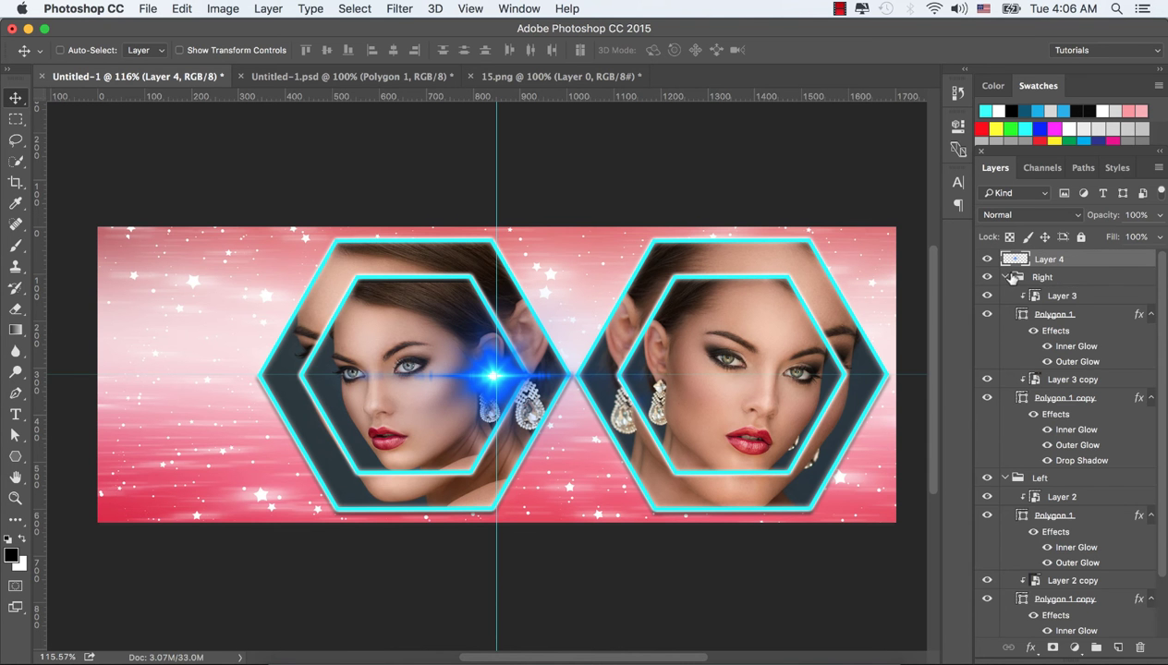
{"action": "left_click", "coordinate": [1005, 277]}
{"action": "left_click", "coordinate": [1005, 295]}
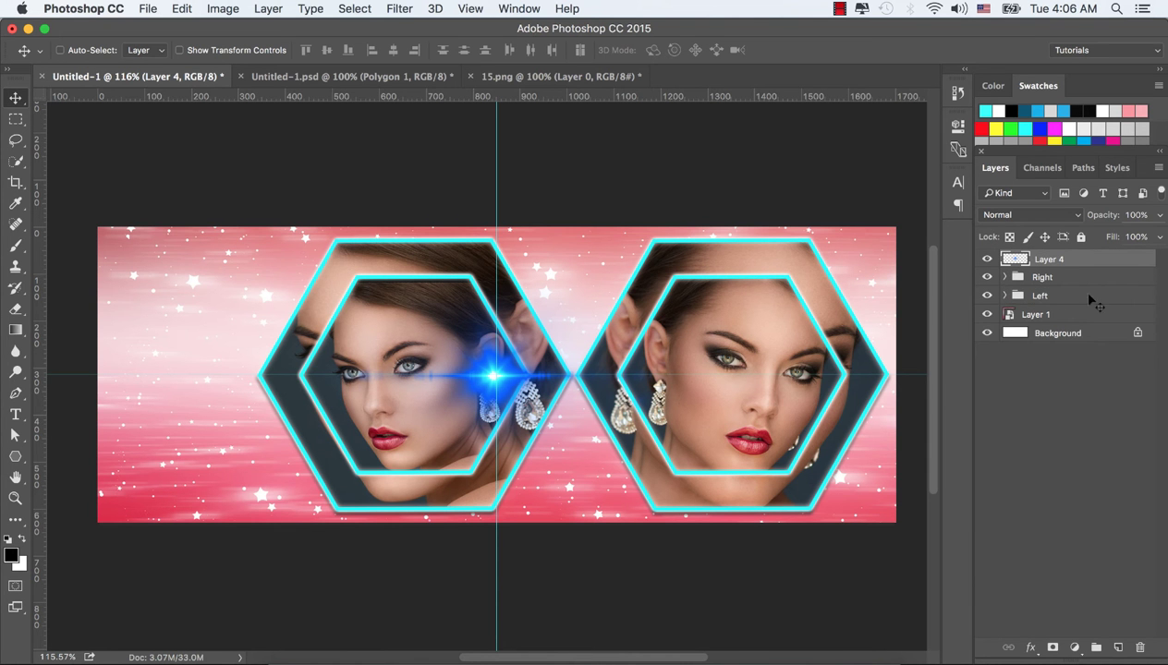
Shrink the flare to about 72% and place it on the left hexagon's top edge
{"action": "left_click_drag", "start_coordinate": [511, 387], "coordinate": [340, 270]}
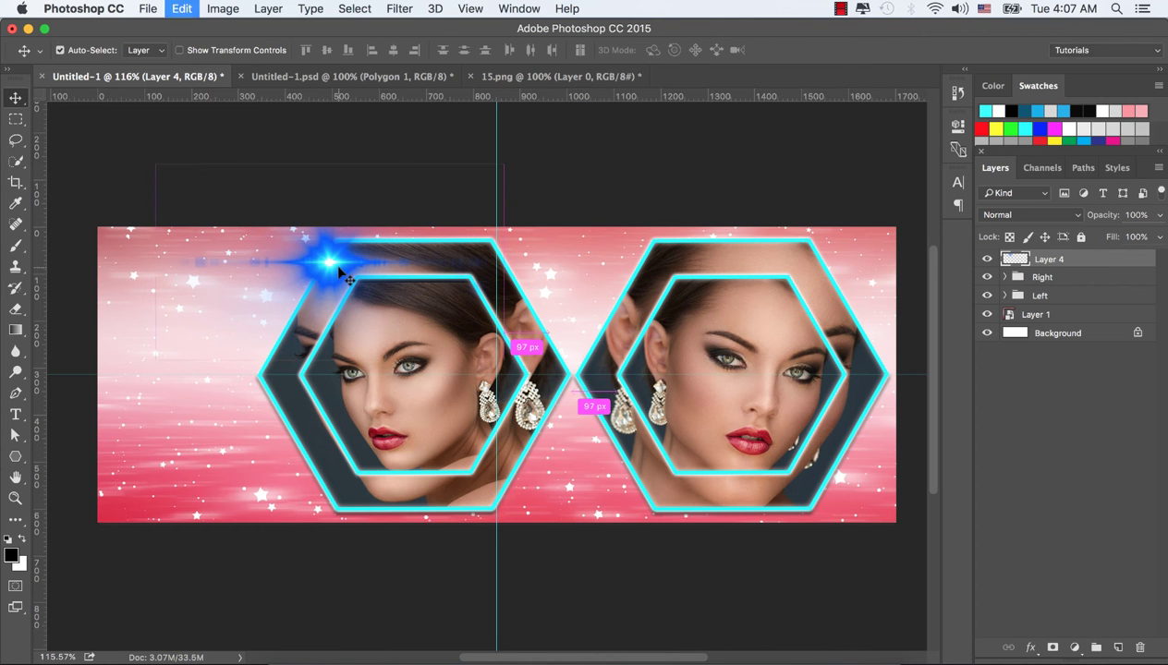
{"action": "key", "text": "super+t"}
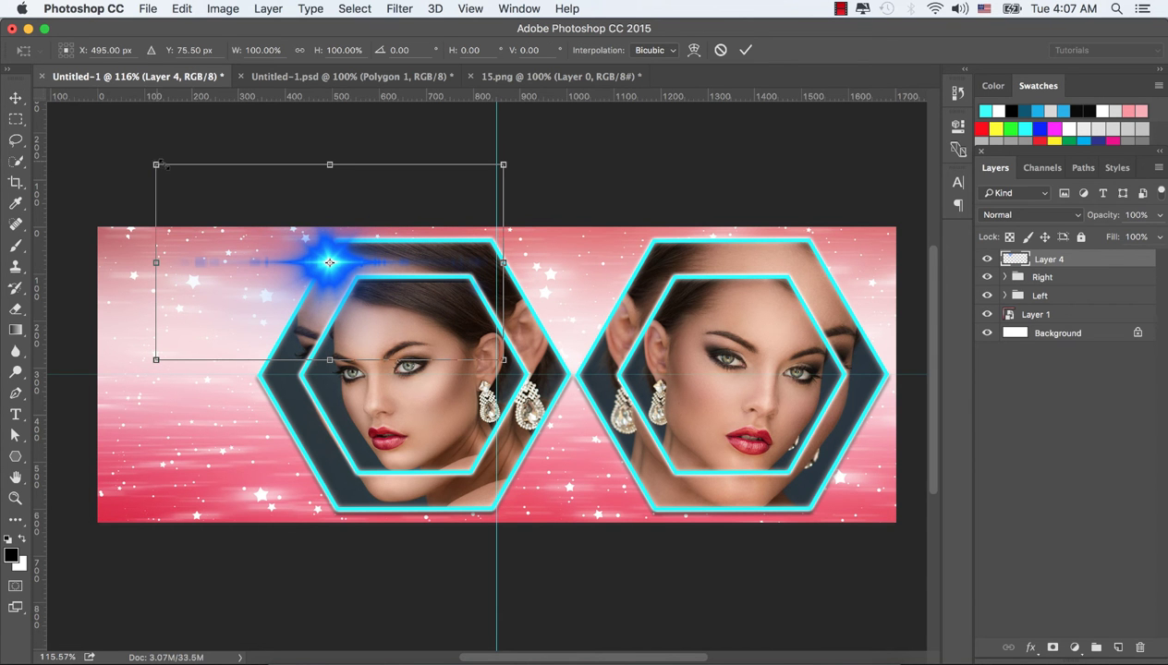
{"action": "left_click_drag", "start_coordinate": [158, 165], "coordinate": [204, 188]}
{"action": "left_click_drag", "start_coordinate": [366, 271], "coordinate": [370, 253]}
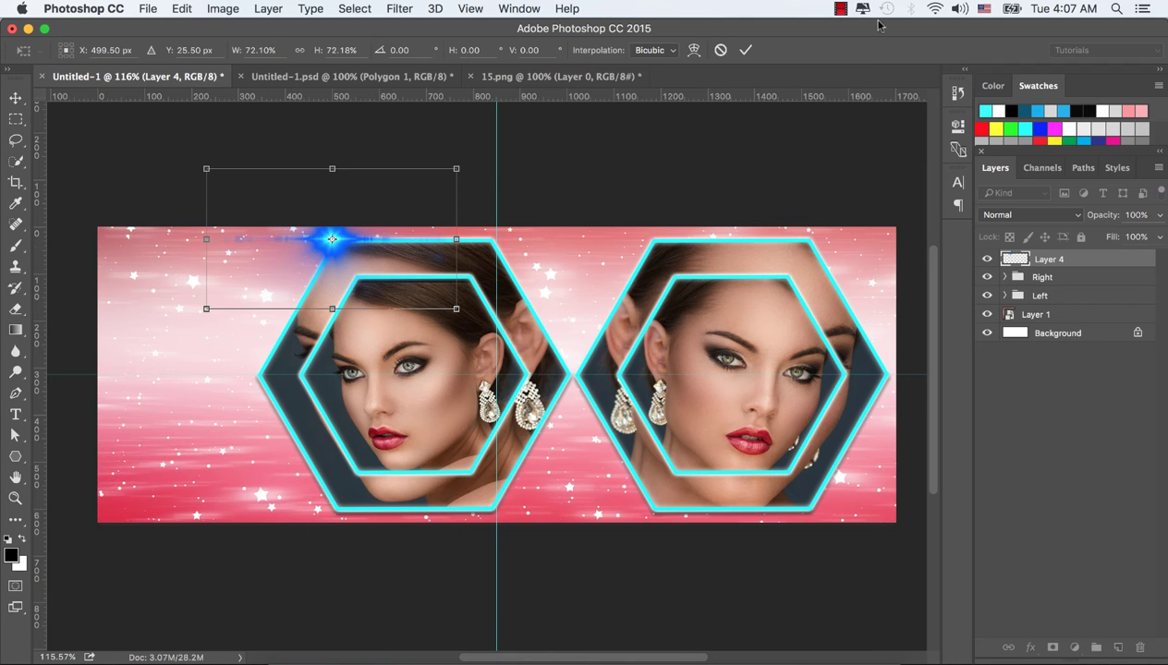
{"action": "left_click", "coordinate": [744, 51]}
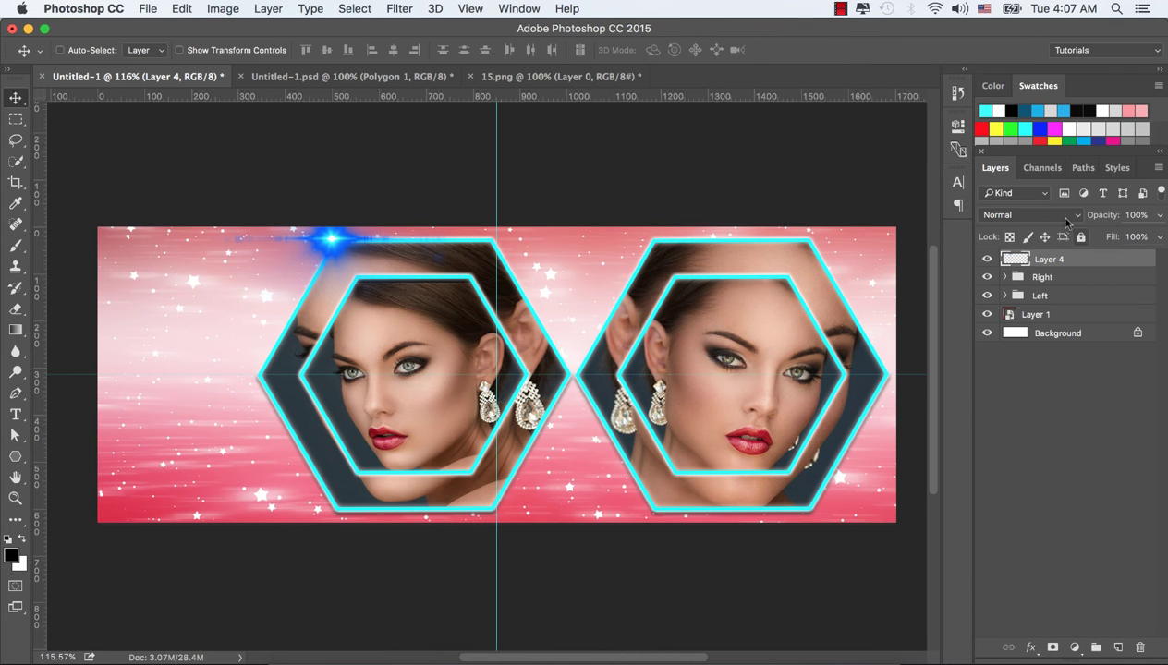
Try Linear Dodge (Add) and Color Dodge, then set the flare layer to Screen
{"action": "left_click", "coordinate": [1046, 215]}
{"action": "left_click", "coordinate": [1032, 357]}
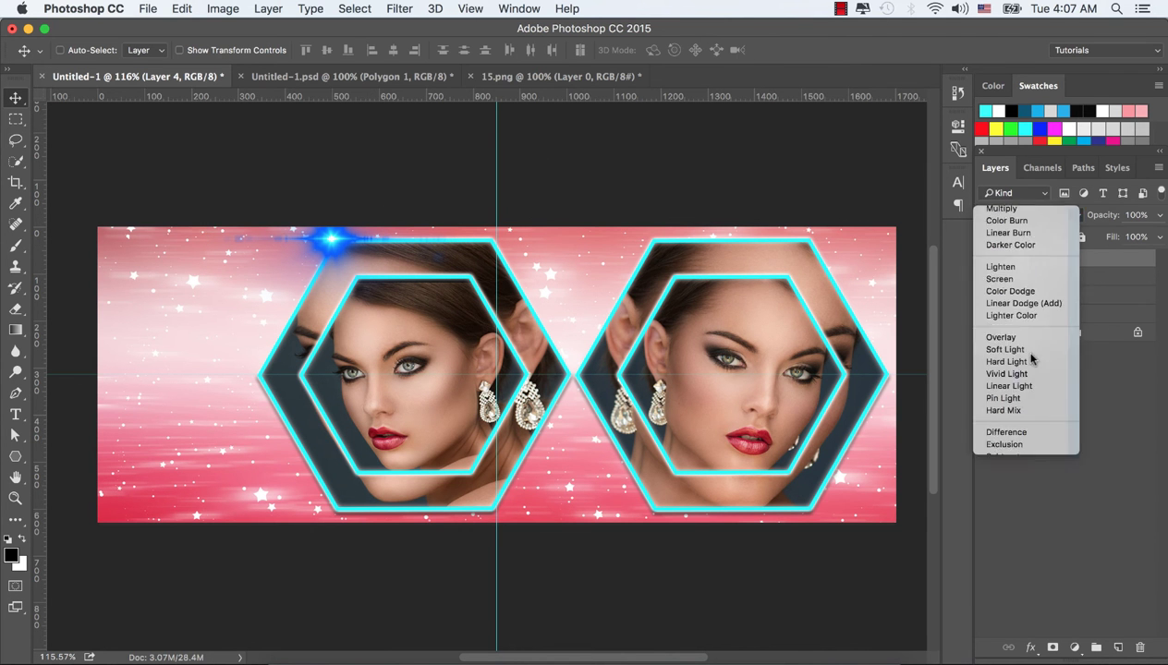
{"action": "left_click", "coordinate": [1061, 215]}
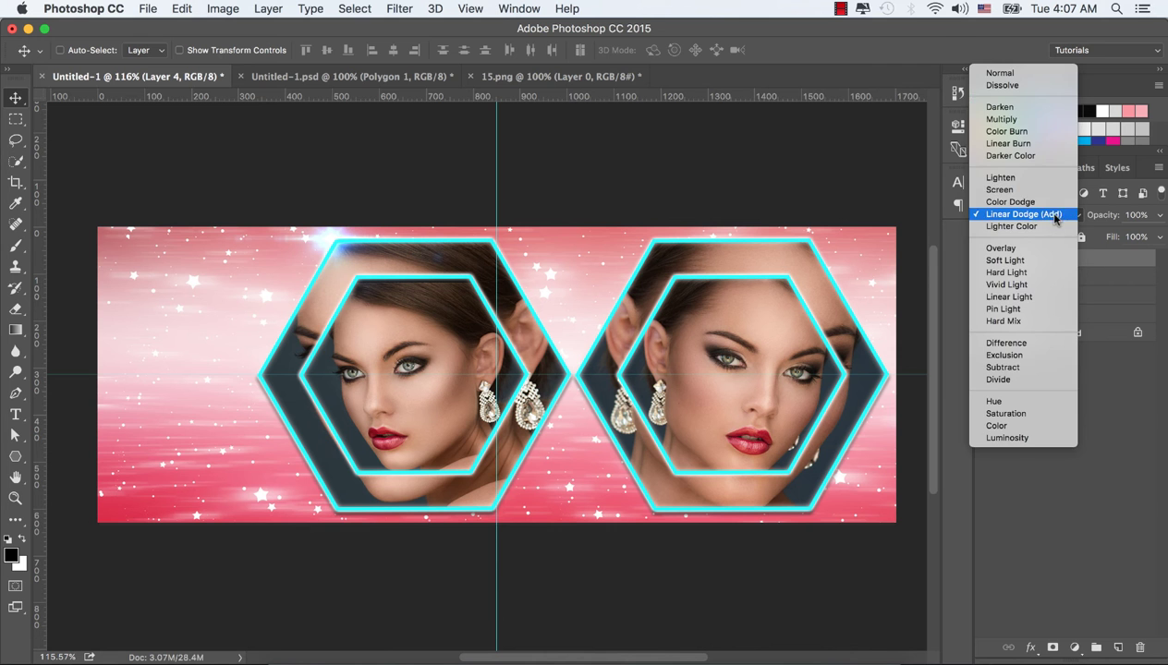
{"action": "left_click", "coordinate": [1032, 196]}
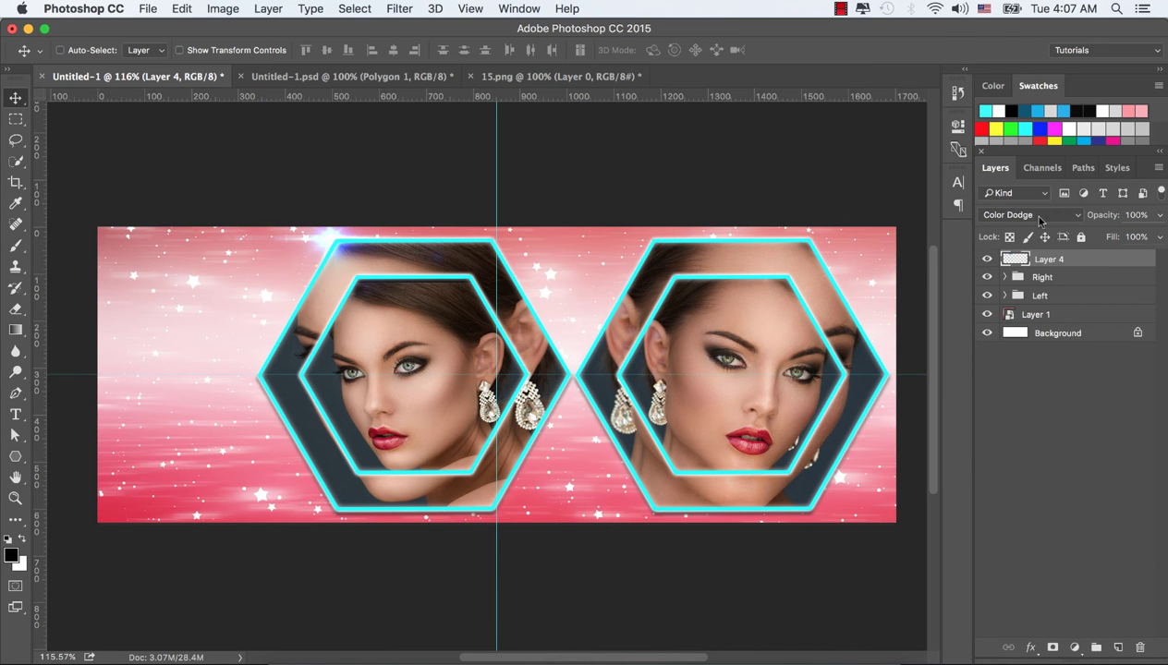
{"action": "left_click", "coordinate": [1042, 215]}
{"action": "left_click", "coordinate": [1023, 196]}
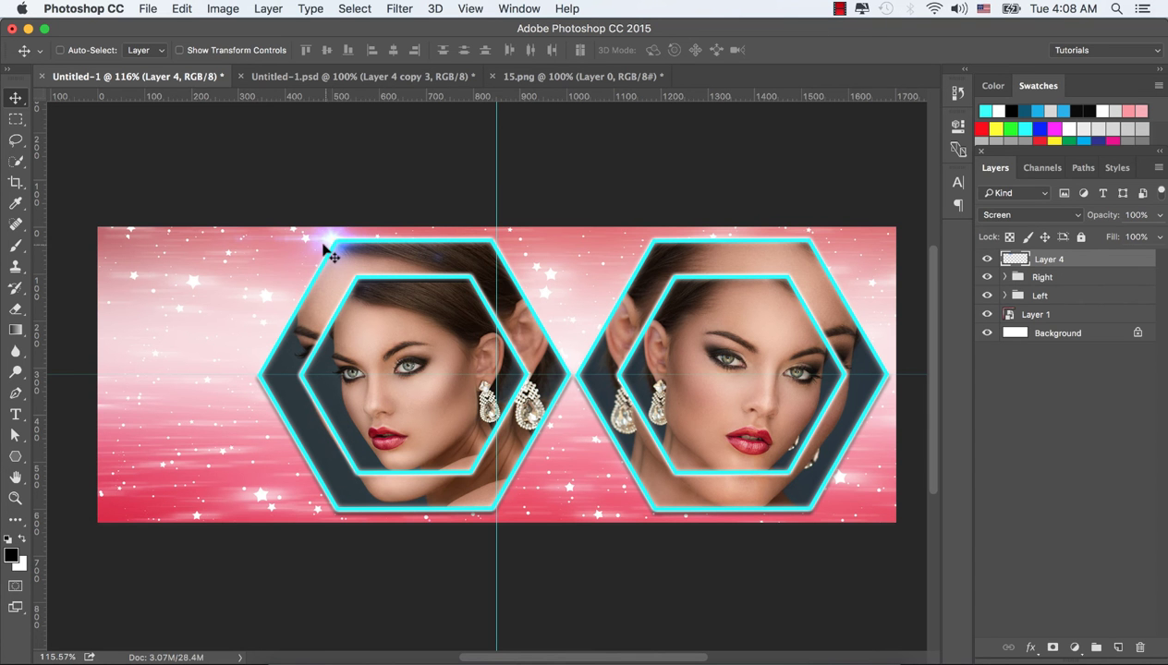
Alt-drag copies of the glow onto each corner of the left and right hexagons
{"action": "left_click_drag", "start_coordinate": [330, 242], "coordinate": [334, 247]}
{"action": "left_click_drag", "start_coordinate": [340, 245], "coordinate": [492, 243]}
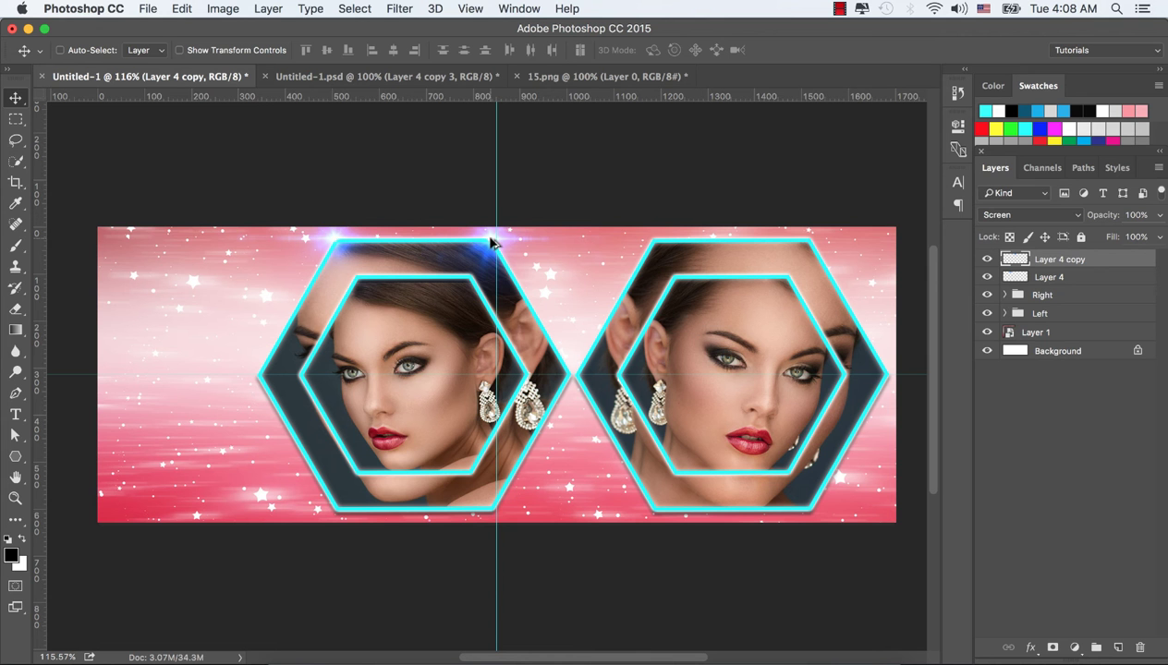
{"action": "left_click_drag", "start_coordinate": [491, 243], "coordinate": [570, 374]}
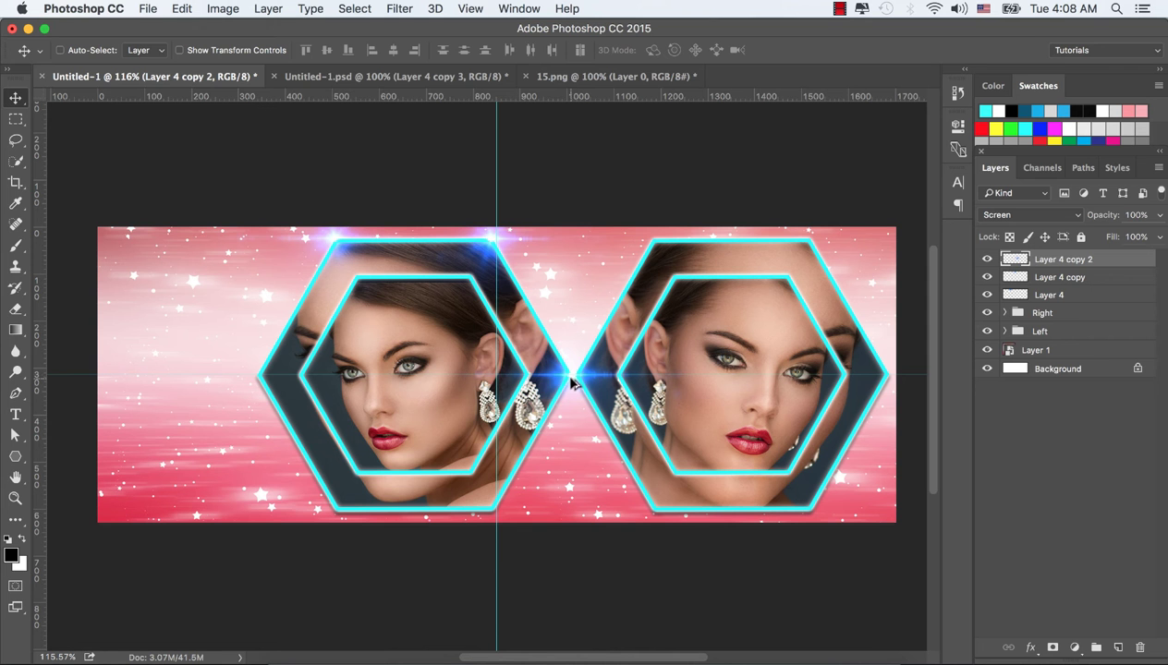
{"action": "left_click_drag", "start_coordinate": [569, 389], "coordinate": [491, 510]}
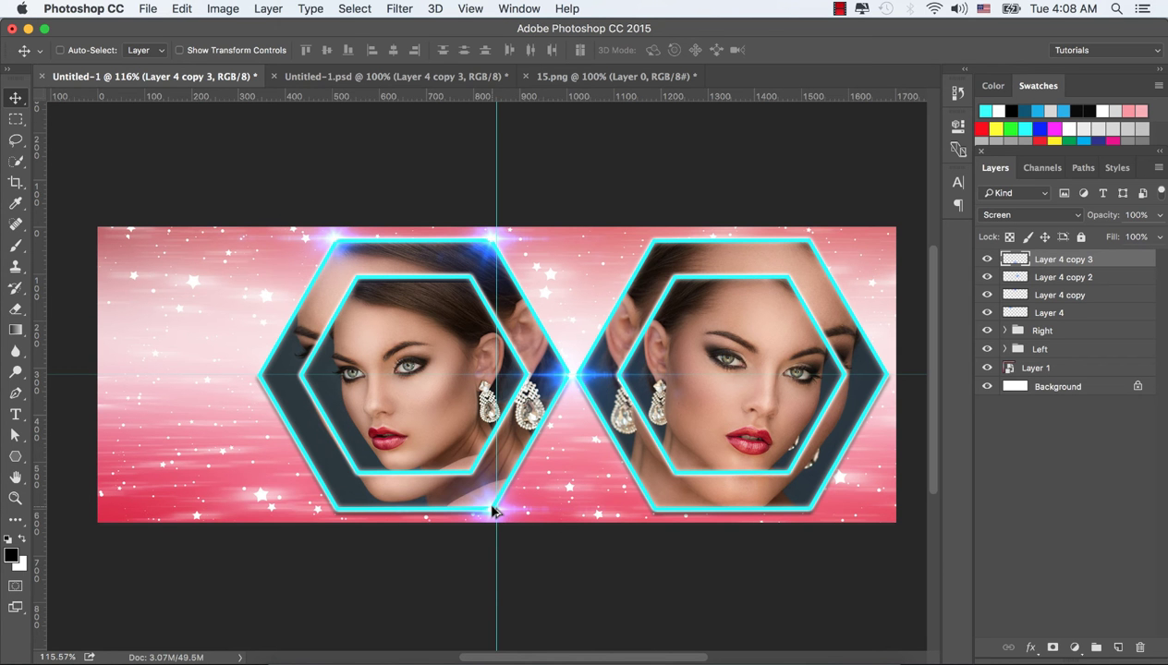
{"action": "left_click_drag", "start_coordinate": [491, 512], "coordinate": [339, 511]}
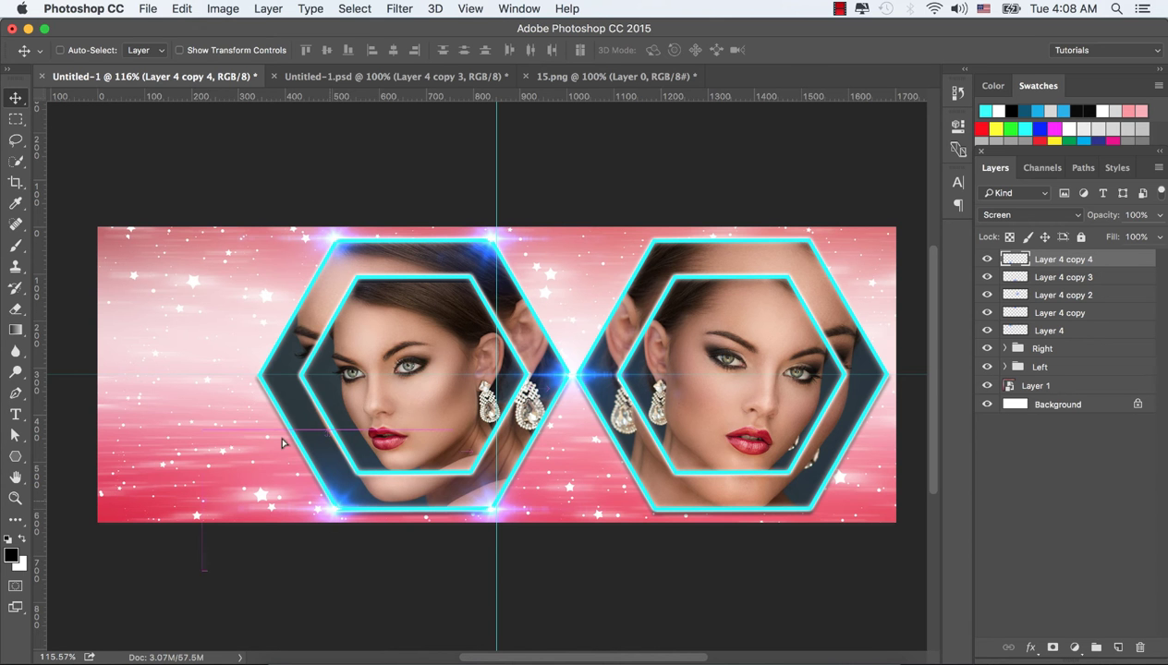
{"action": "left_click_drag", "start_coordinate": [335, 514], "coordinate": [259, 377]}
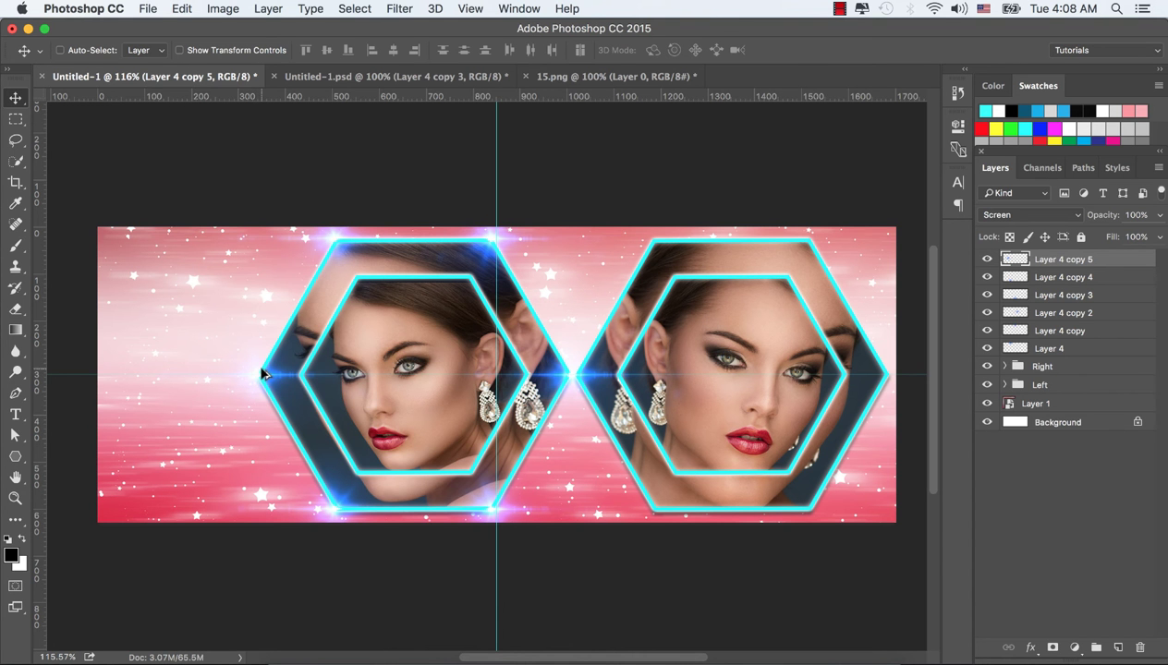
{"action": "left_click_drag", "start_coordinate": [261, 375], "coordinate": [525, 376]}
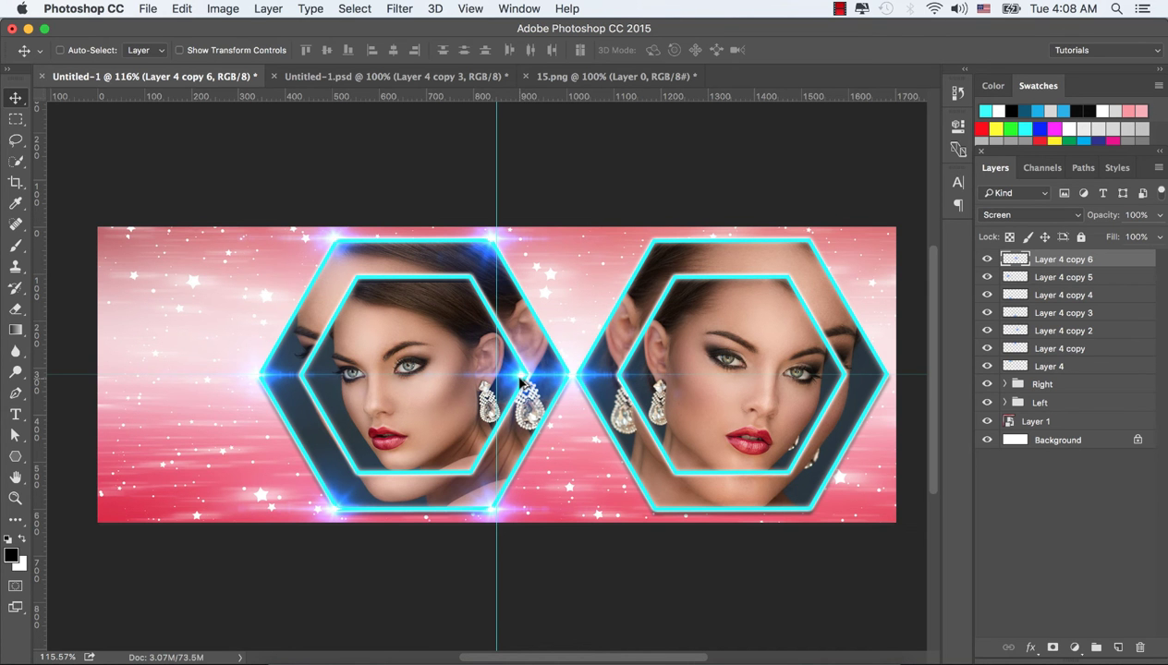
{"action": "left_click_drag", "start_coordinate": [522, 381], "coordinate": [843, 378]}
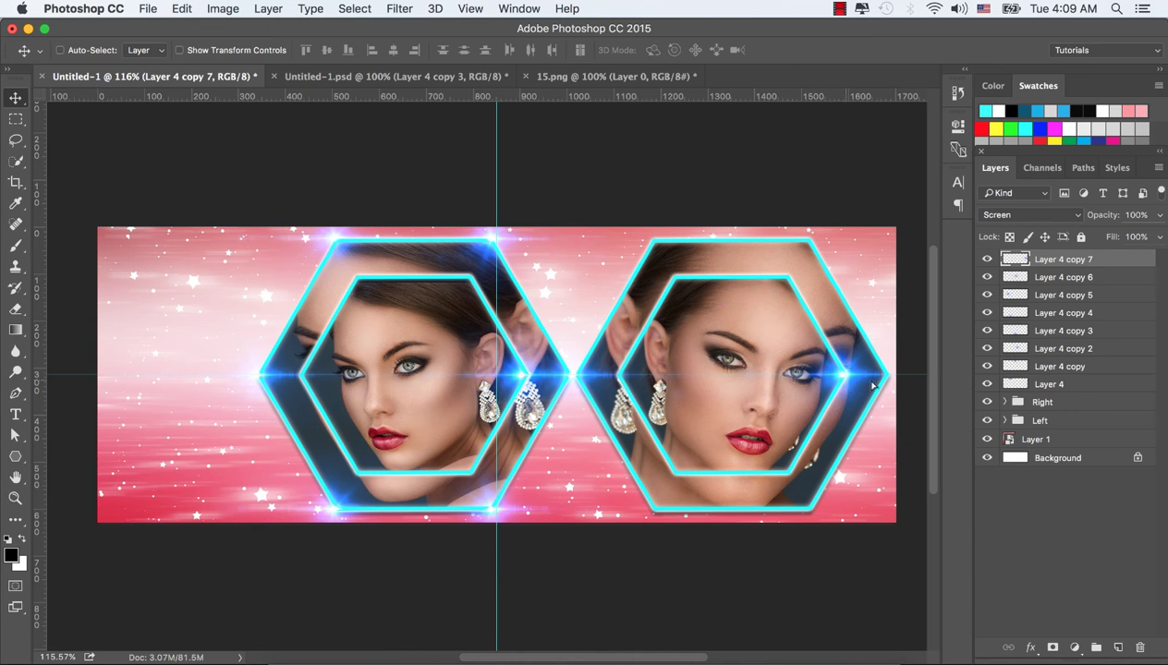
{"action": "left_click_drag", "start_coordinate": [872, 386], "coordinate": [804, 242]}
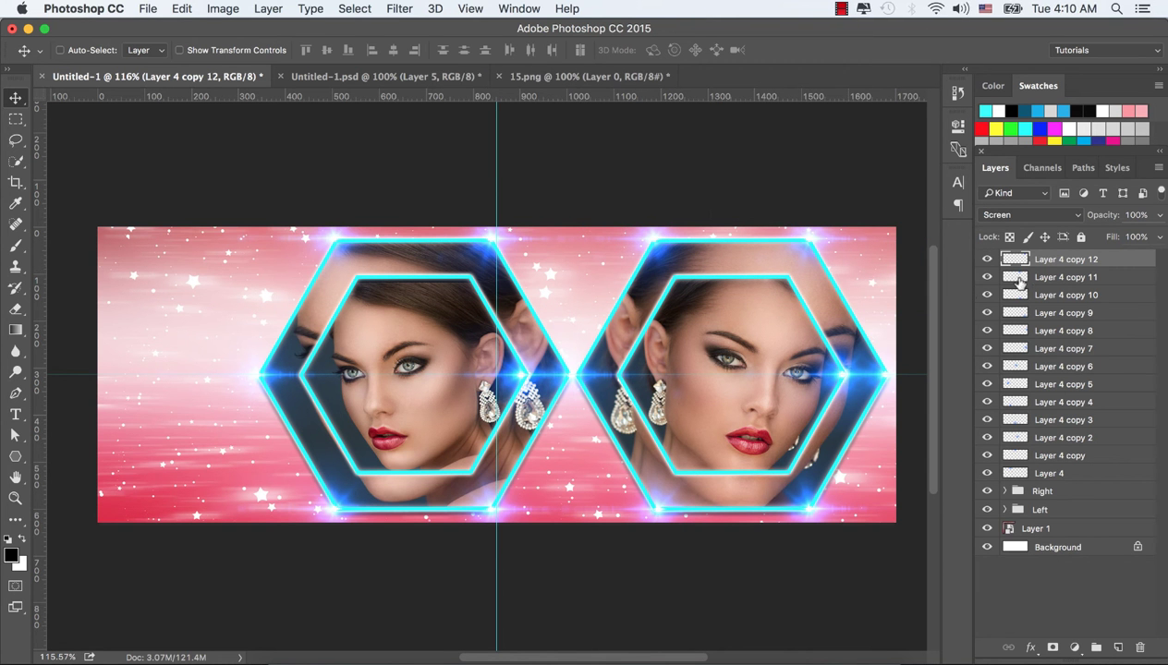
Group all thirteen glow layers and name the group Light flare
{"action": "left_click", "coordinate": [1054, 474], "text": "shift"}
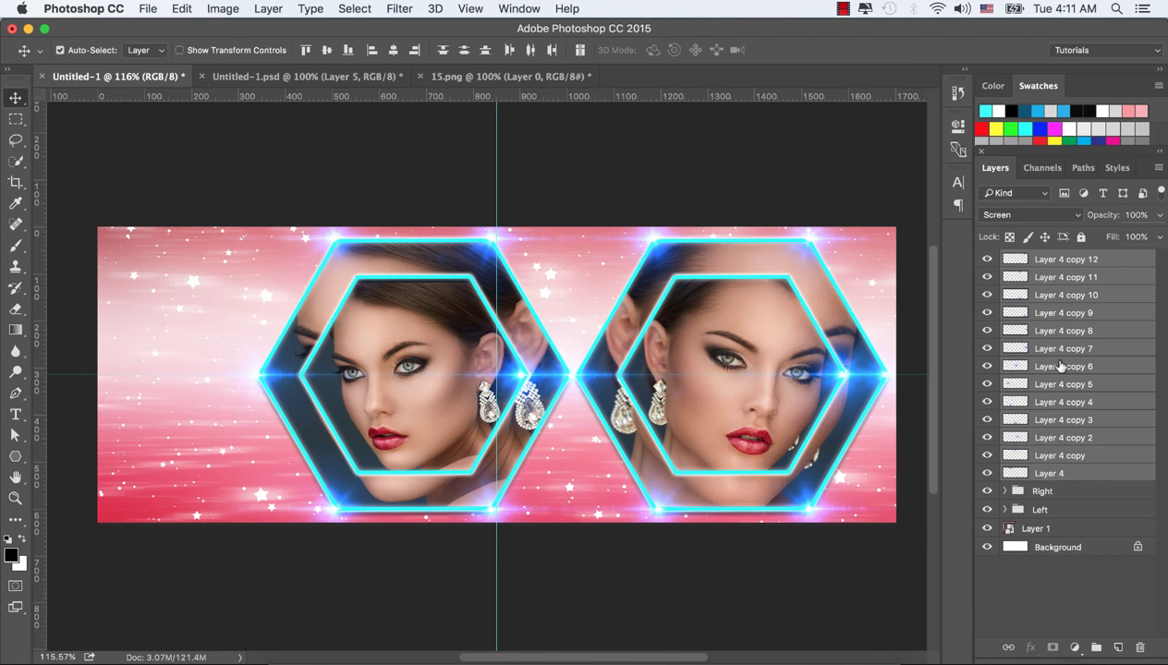
{"action": "key", "text": "super+g"}
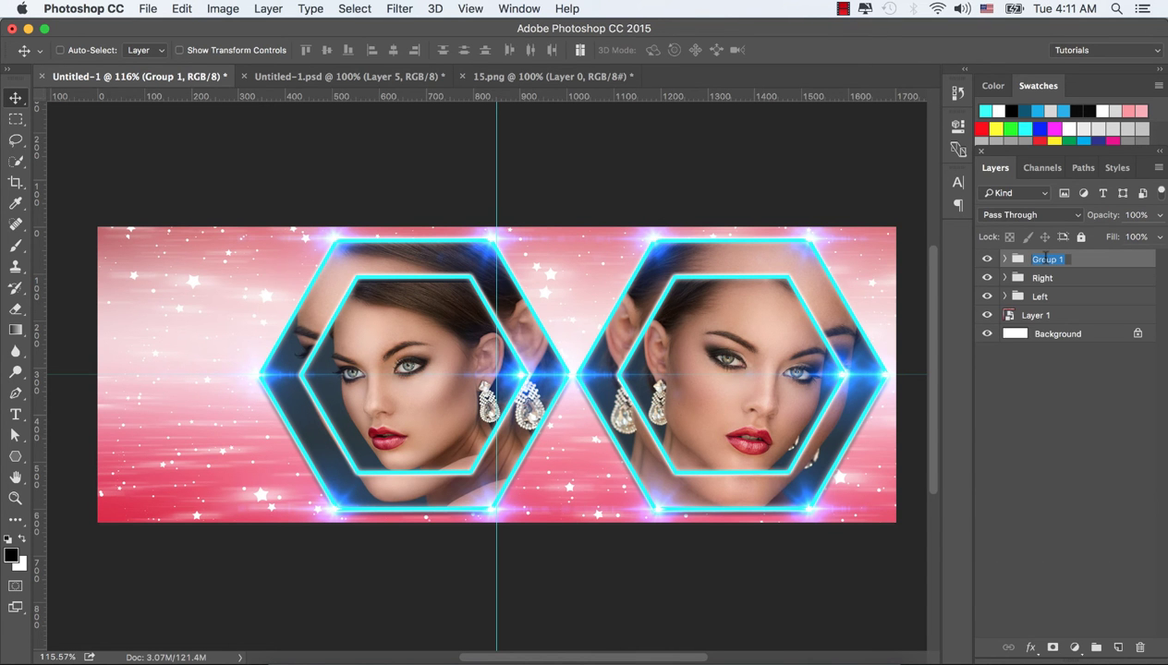
{"action": "type", "text": "Light flare"}
{"action": "key", "text": "Return"}
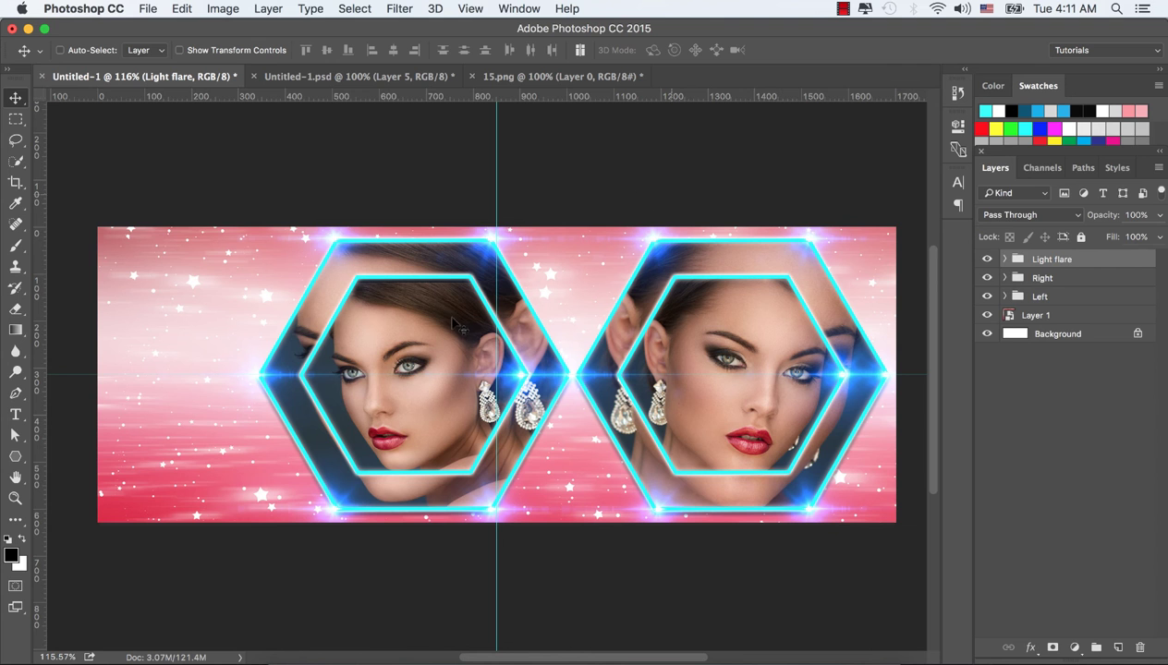
Open Flare (43).png in Photoshop from Finder
{"action": "left_click", "coordinate": [294, 654]}
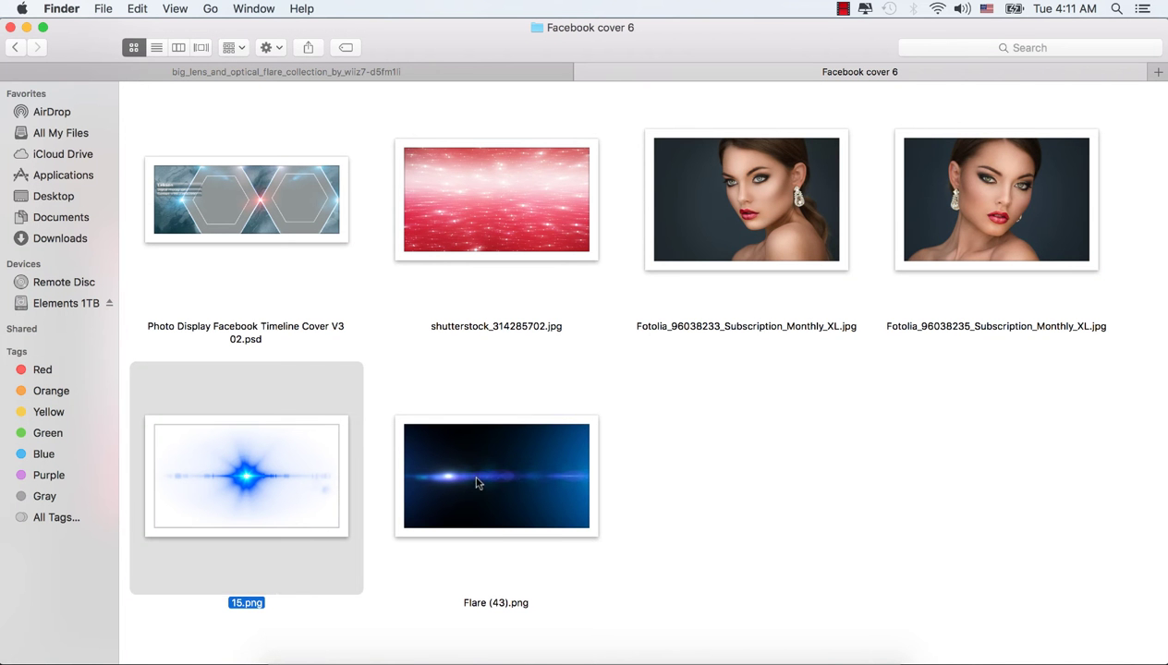
{"action": "left_click", "coordinate": [494, 462]}
{"action": "right_click", "coordinate": [494, 462]}
{"action": "mouse_move", "coordinate": [628, 308]}
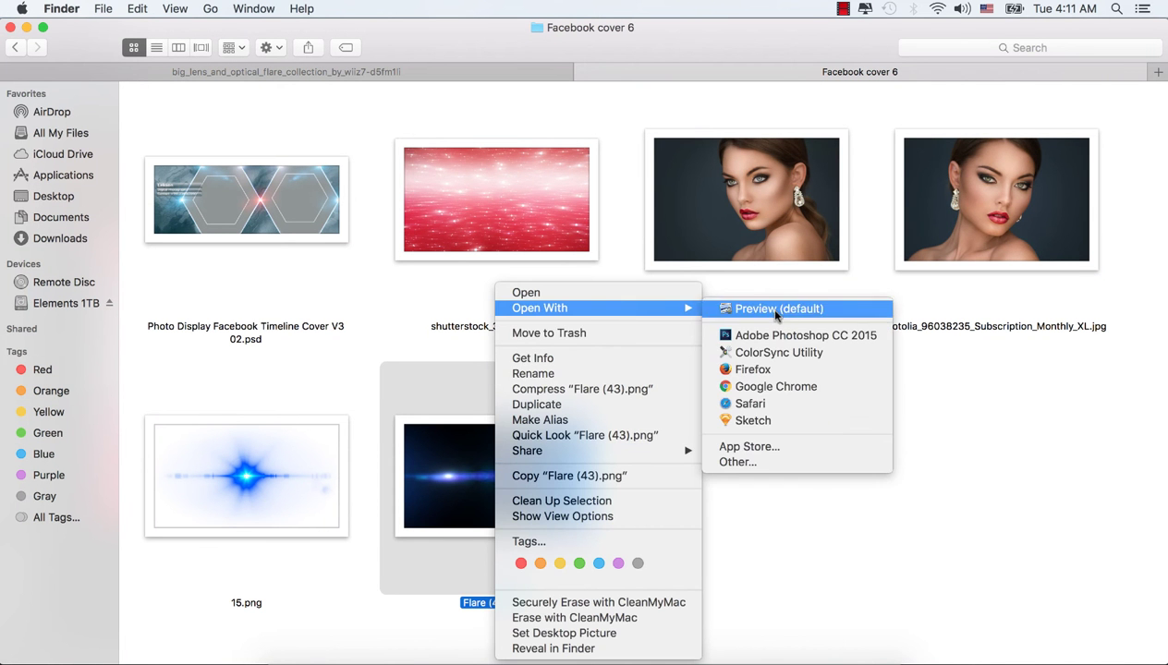
{"action": "left_click", "coordinate": [774, 336]}
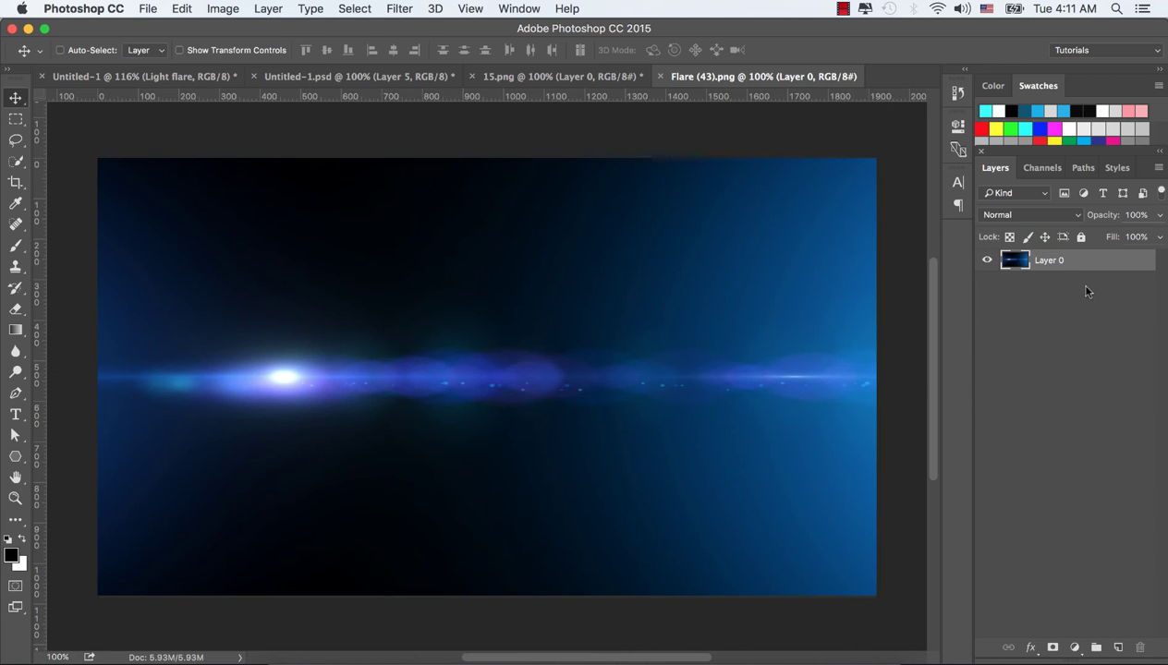
Bring the Flare (43) image into the cover as a new layer, scaled and positioned across the canvas
{"action": "left_click_drag", "start_coordinate": [746, 318], "coordinate": [191, 55]}
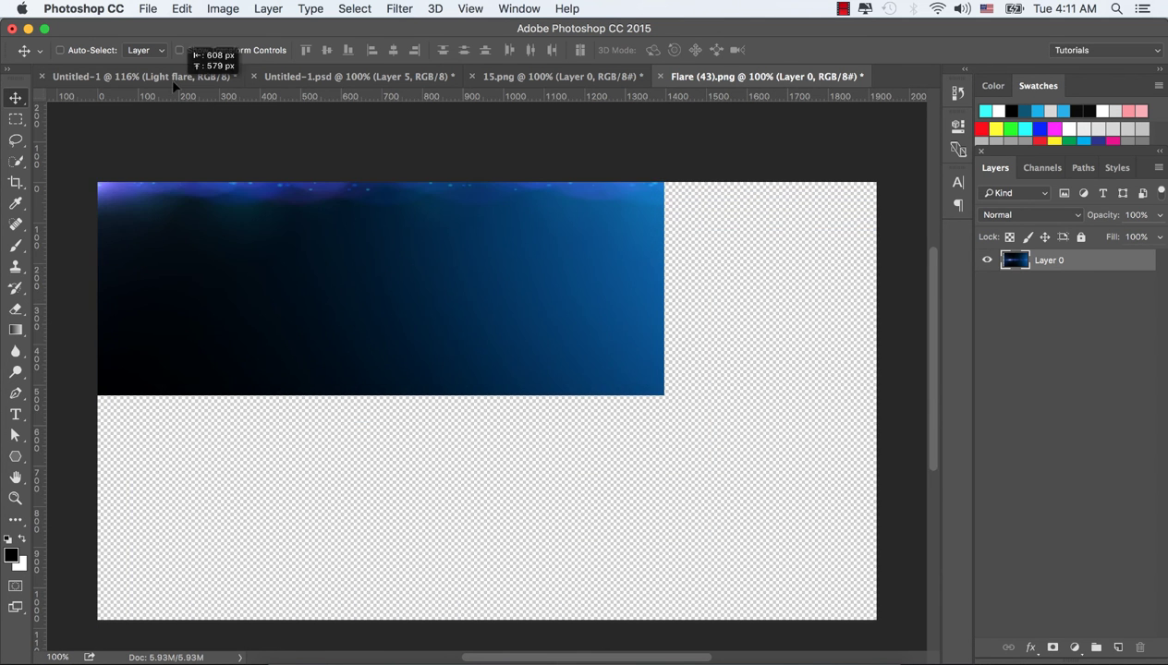
{"action": "left_click", "coordinate": [172, 77]}
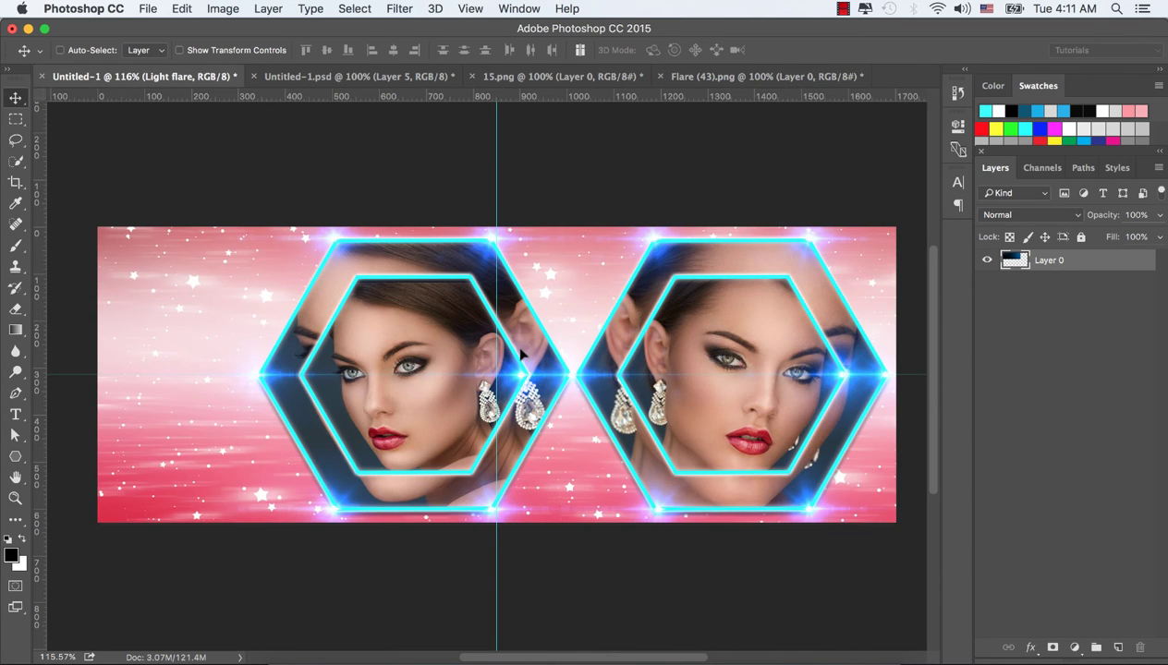
{"action": "left_click_drag", "start_coordinate": [521, 354], "coordinate": [521, 353]}
{"action": "left_click_drag", "start_coordinate": [586, 295], "coordinate": [602, 300]}
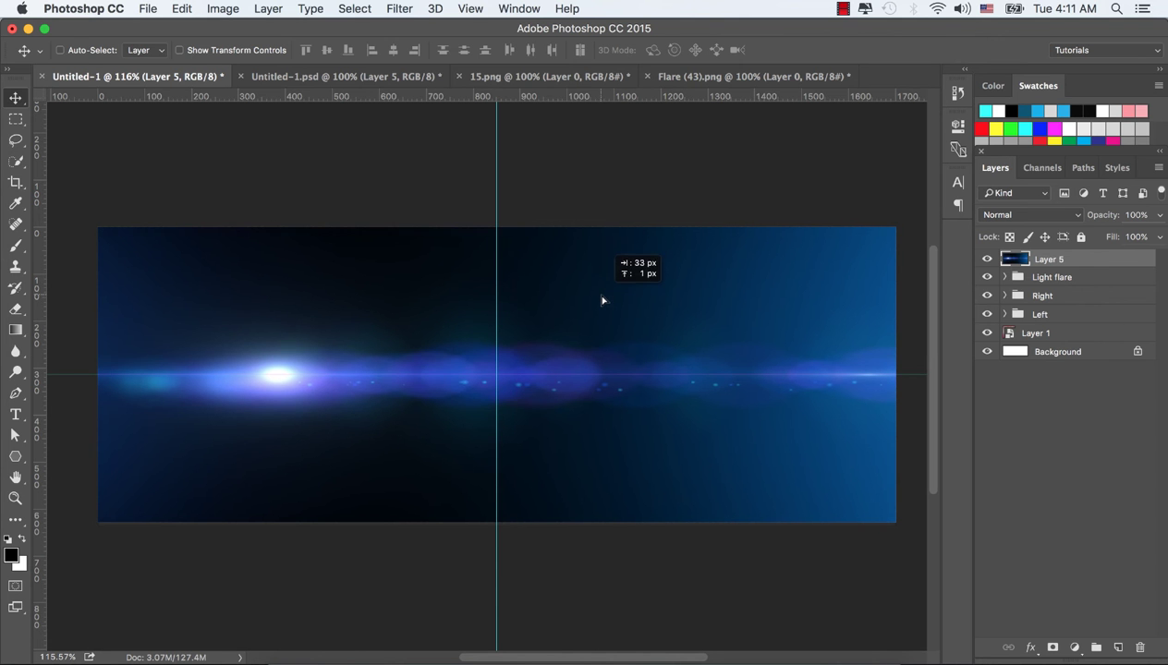
{"action": "key", "text": "super+t"}
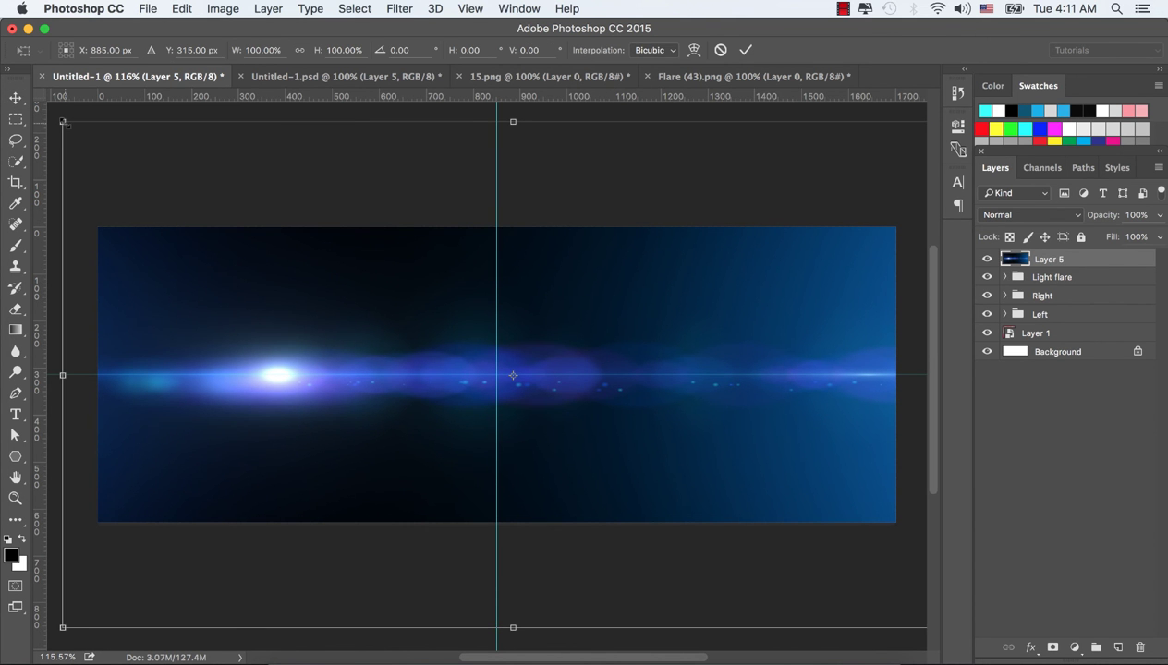
{"action": "left_click_drag", "start_coordinate": [63, 122], "coordinate": [115, 157]}
{"action": "left_click_drag", "start_coordinate": [238, 303], "coordinate": [222, 303]}
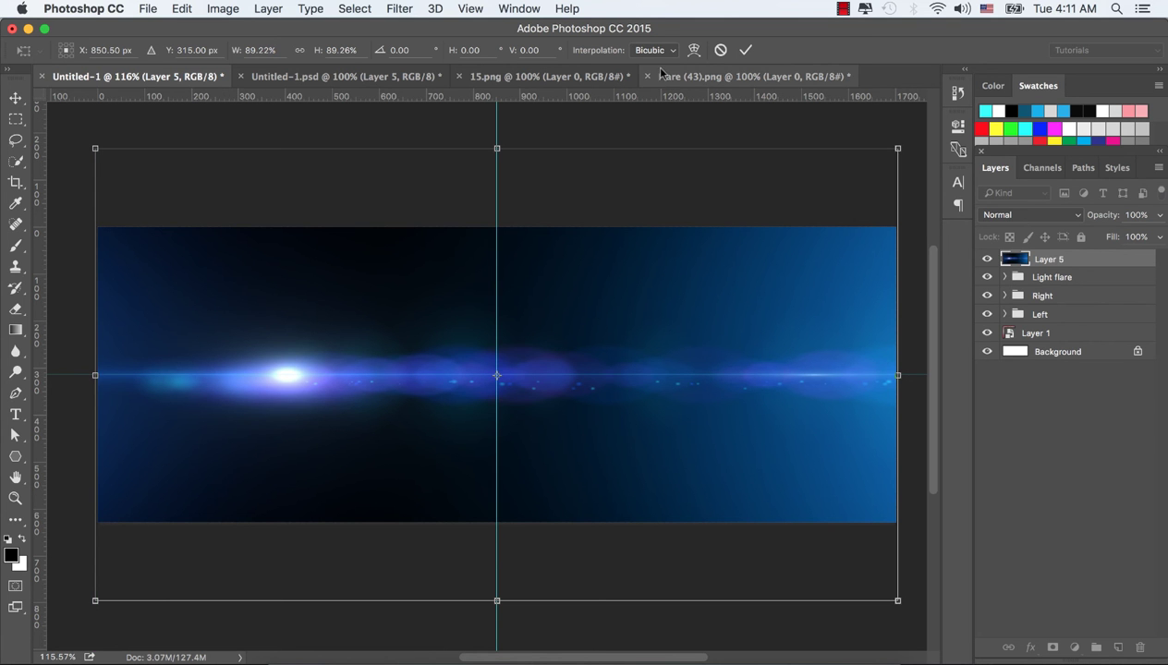
{"action": "left_click", "coordinate": [745, 50]}
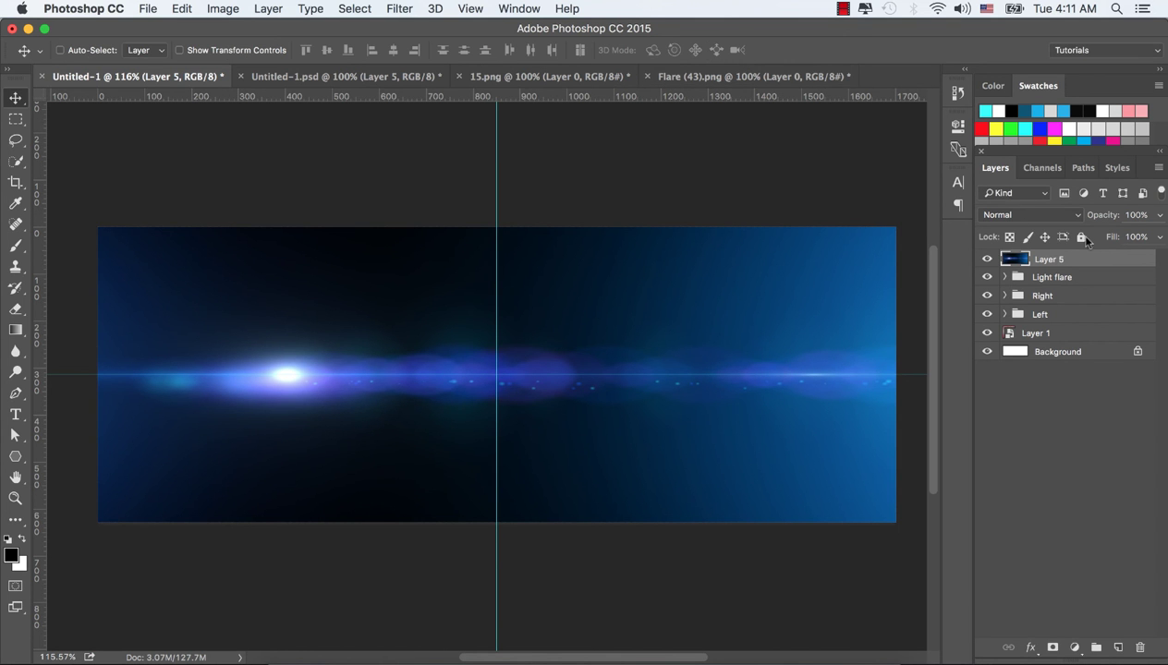
Set the flare layer's blend mode to Screen and compare it with the layer hidden and shown
{"action": "left_click", "coordinate": [1073, 220]}
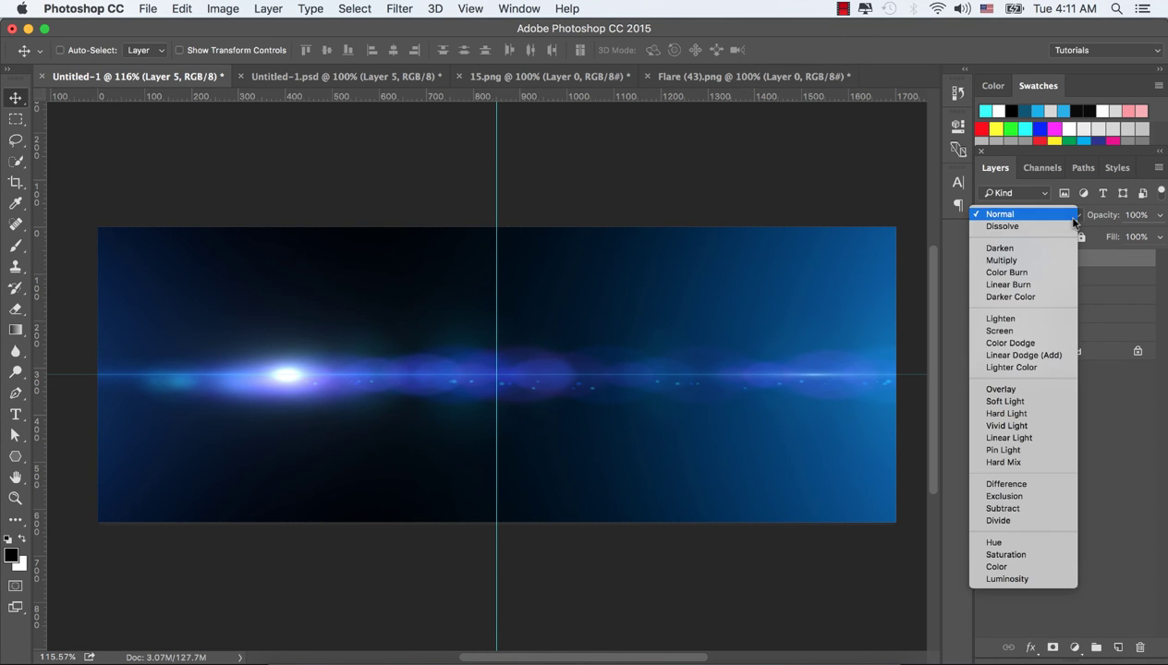
{"action": "left_click", "coordinate": [1007, 331]}
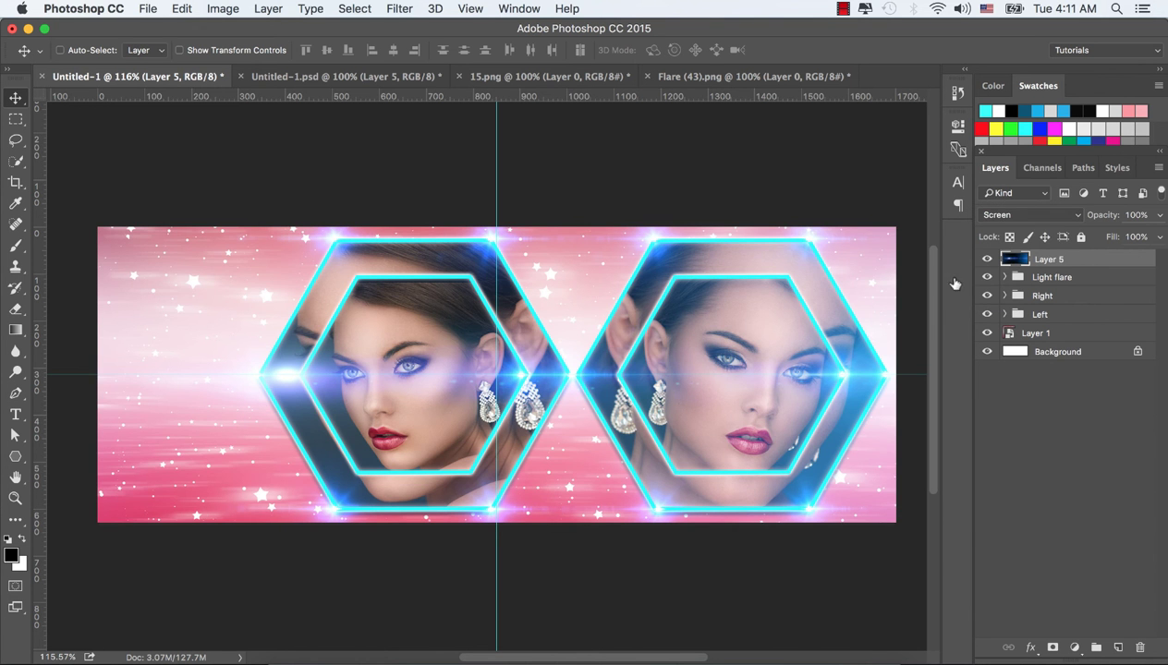
{"action": "left_click", "coordinate": [987, 261]}
{"action": "left_click", "coordinate": [988, 260]}
{"action": "left_click", "coordinate": [987, 260]}
{"action": "left_click", "coordinate": [988, 261]}
Draw a rounded rectangle banner of about 391 by 86 px in the top-left corner, filled blue
{"action": "left_click_drag", "start_coordinate": [15, 456], "coordinate": [65, 470]}
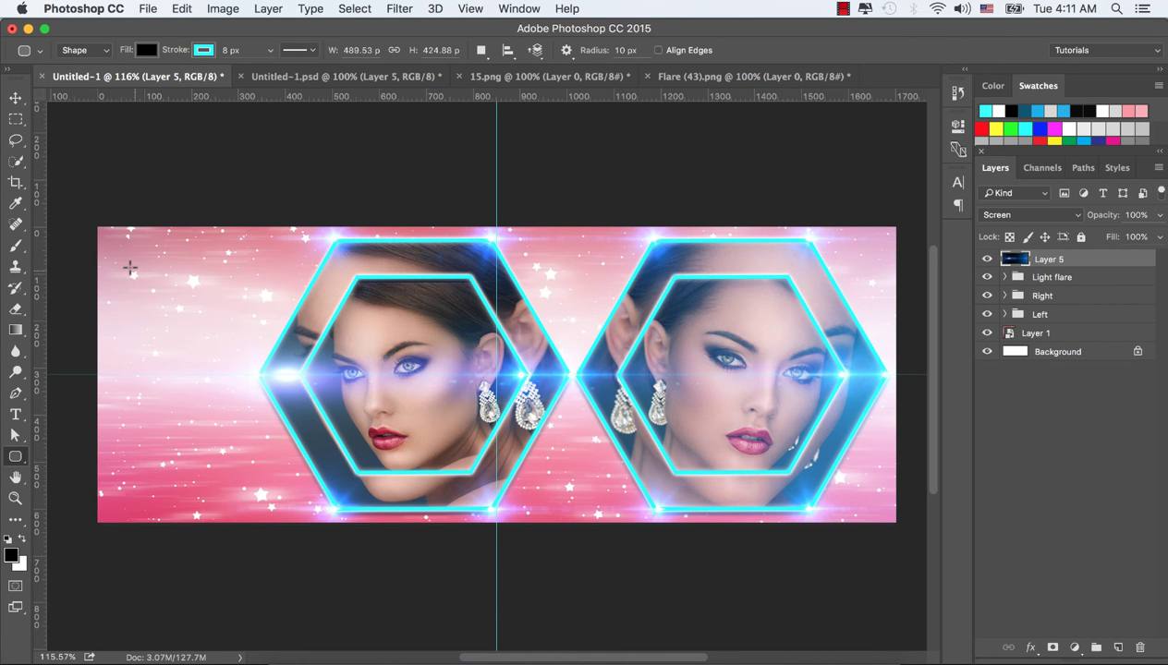
{"action": "left_click_drag", "start_coordinate": [108, 251], "coordinate": [294, 291]}
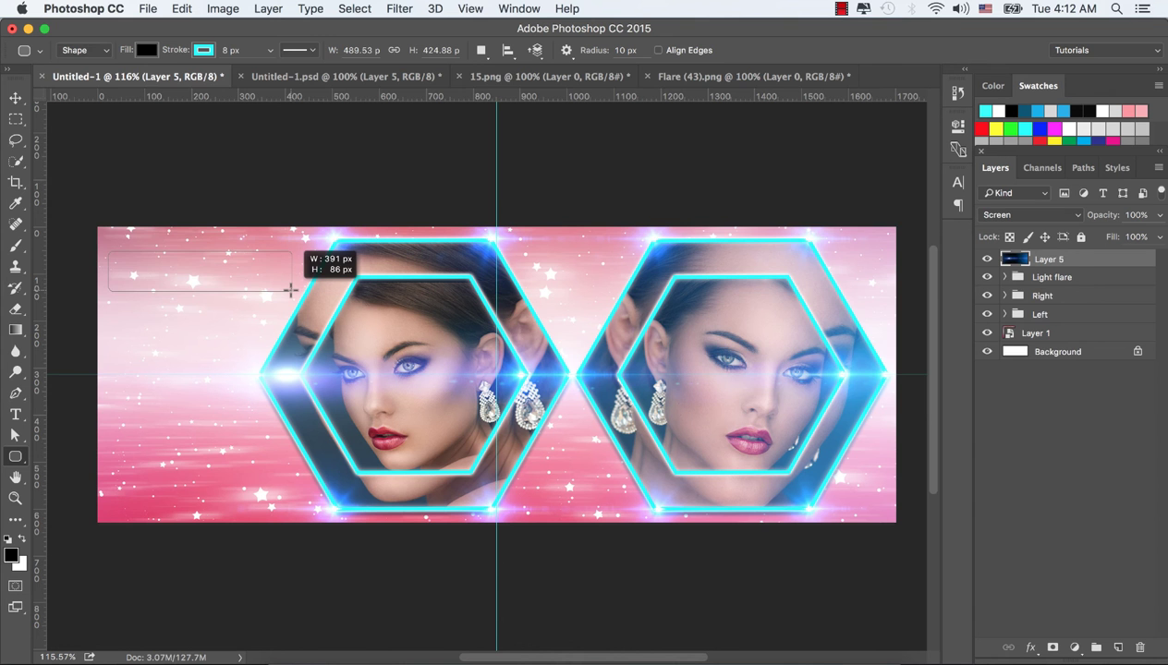
{"action": "left_click_drag", "start_coordinate": [290, 290], "coordinate": [290, 291]}
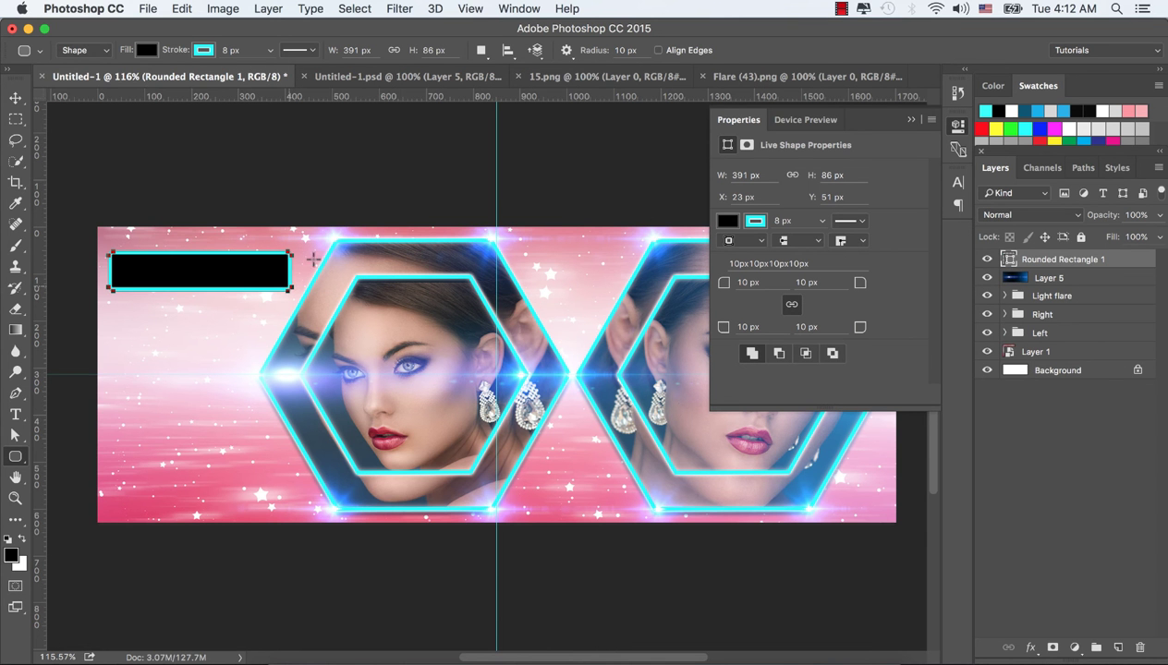
{"action": "left_click", "coordinate": [148, 51]}
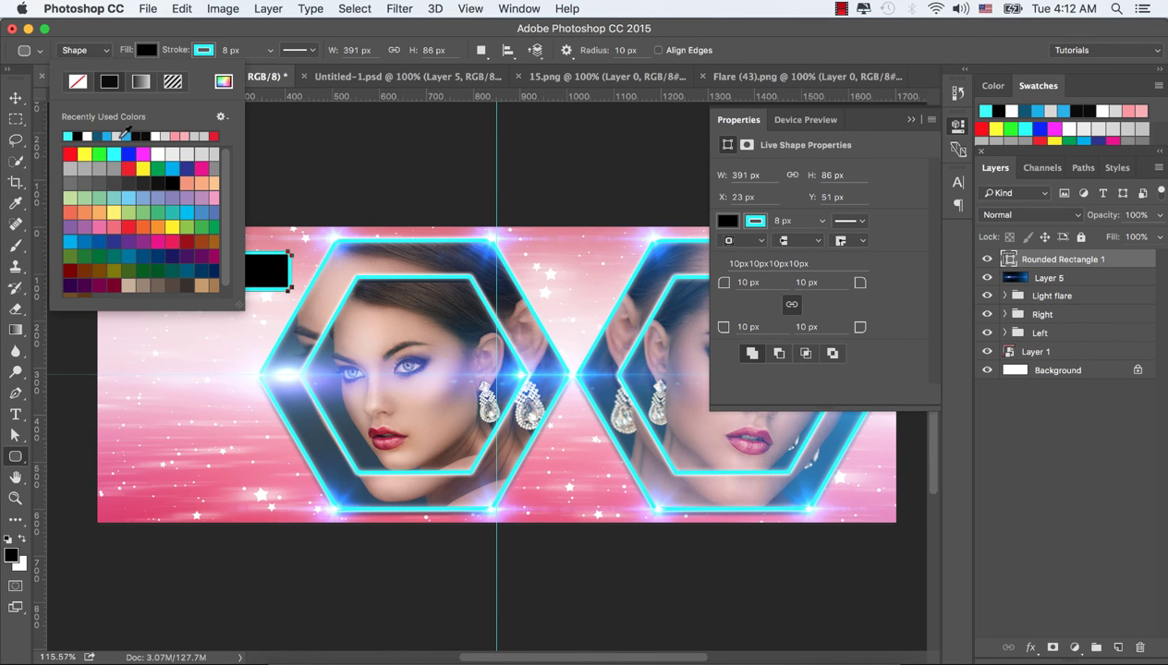
{"action": "left_click", "coordinate": [115, 133]}
{"action": "left_click", "coordinate": [150, 51]}
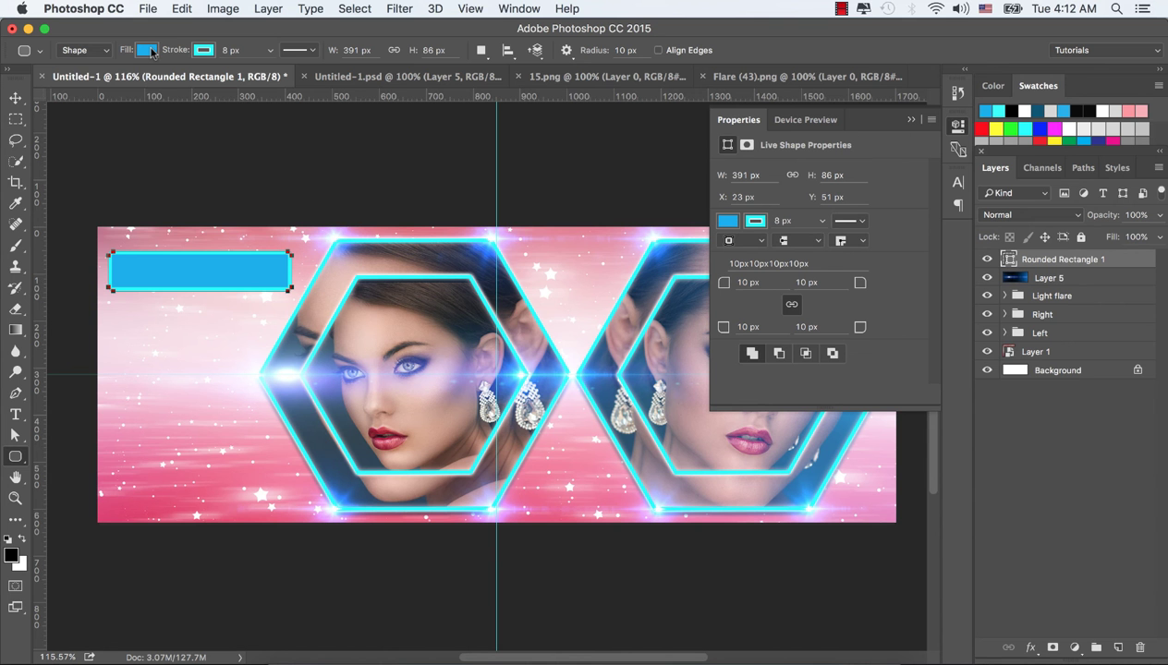
Change the banner's fill to the blue-to-white gradient preset
{"action": "left_click", "coordinate": [146, 50]}
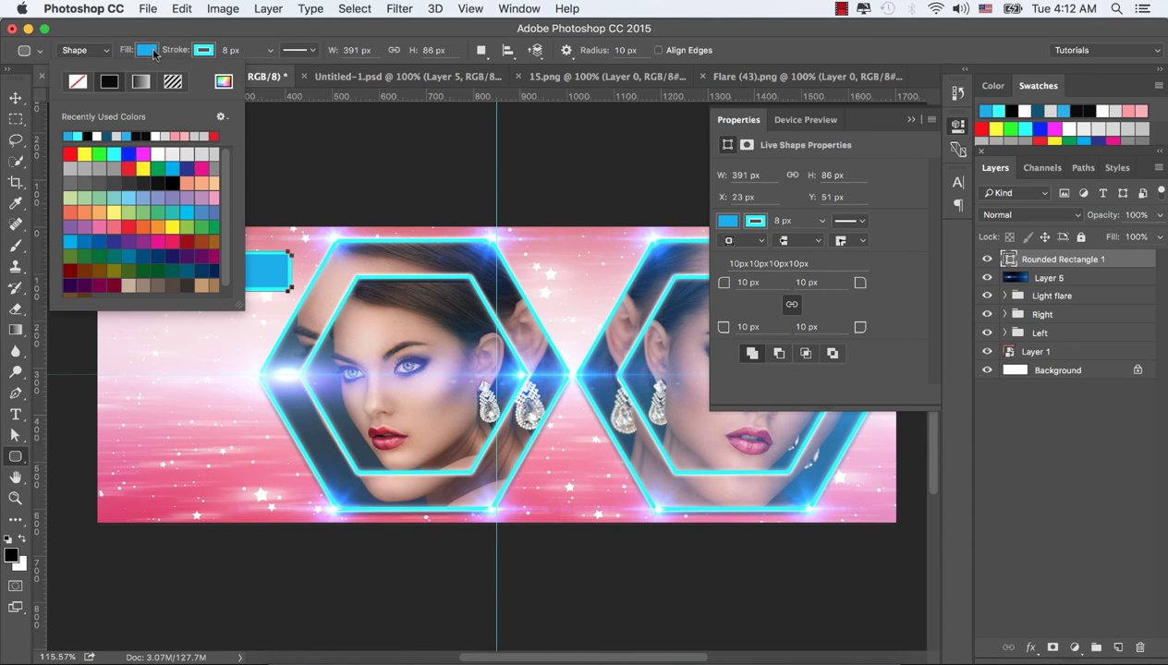
{"action": "left_click", "coordinate": [141, 82]}
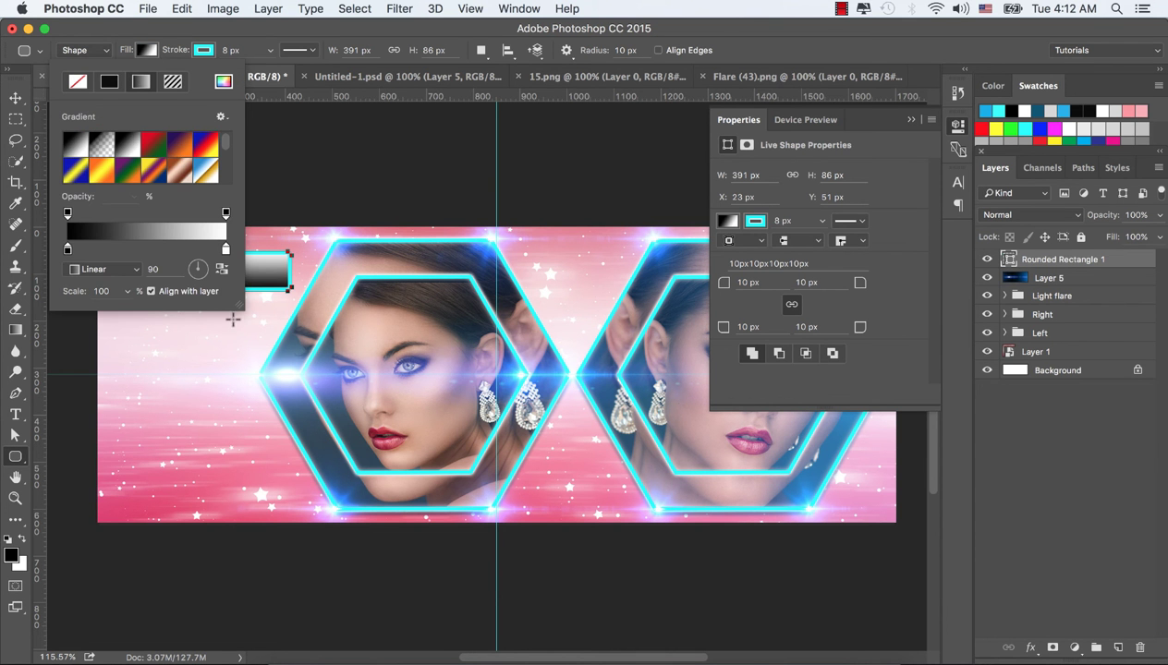
{"action": "left_click_drag", "start_coordinate": [239, 305], "coordinate": [516, 488]}
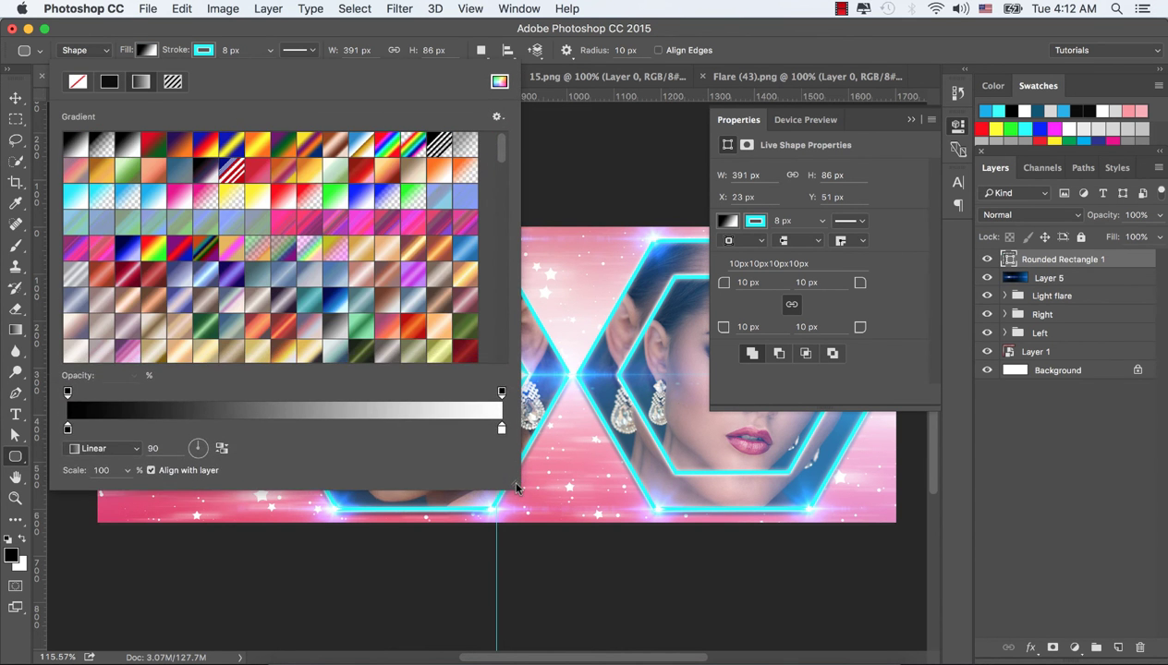
{"action": "left_click", "coordinate": [155, 197]}
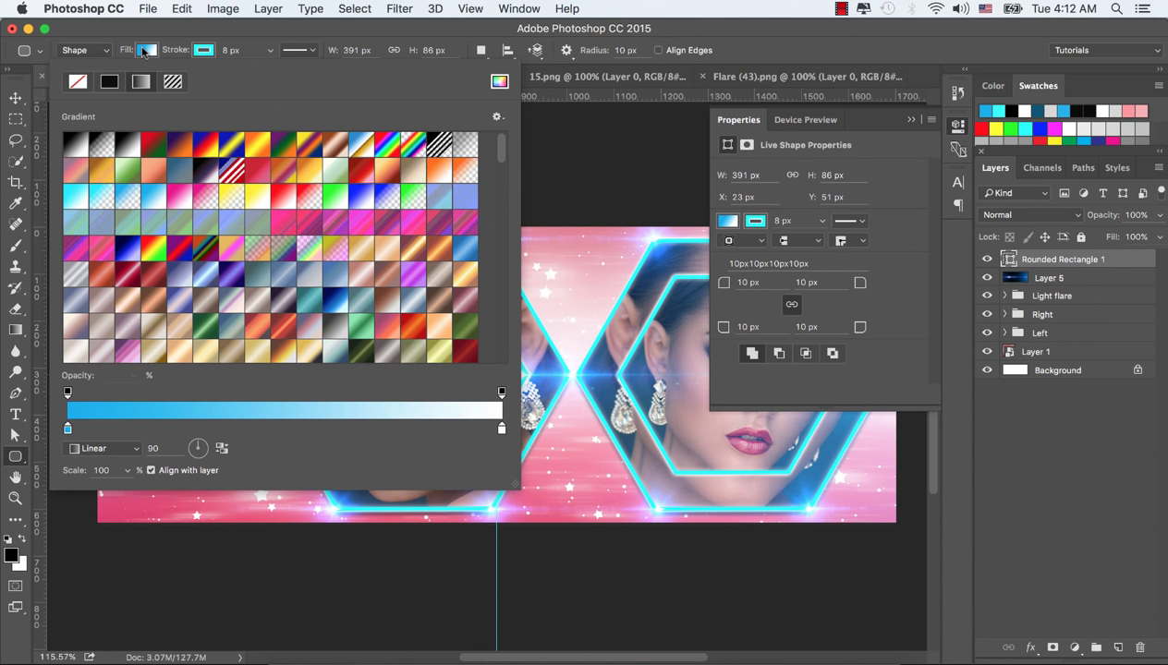
{"action": "left_click", "coordinate": [144, 51]}
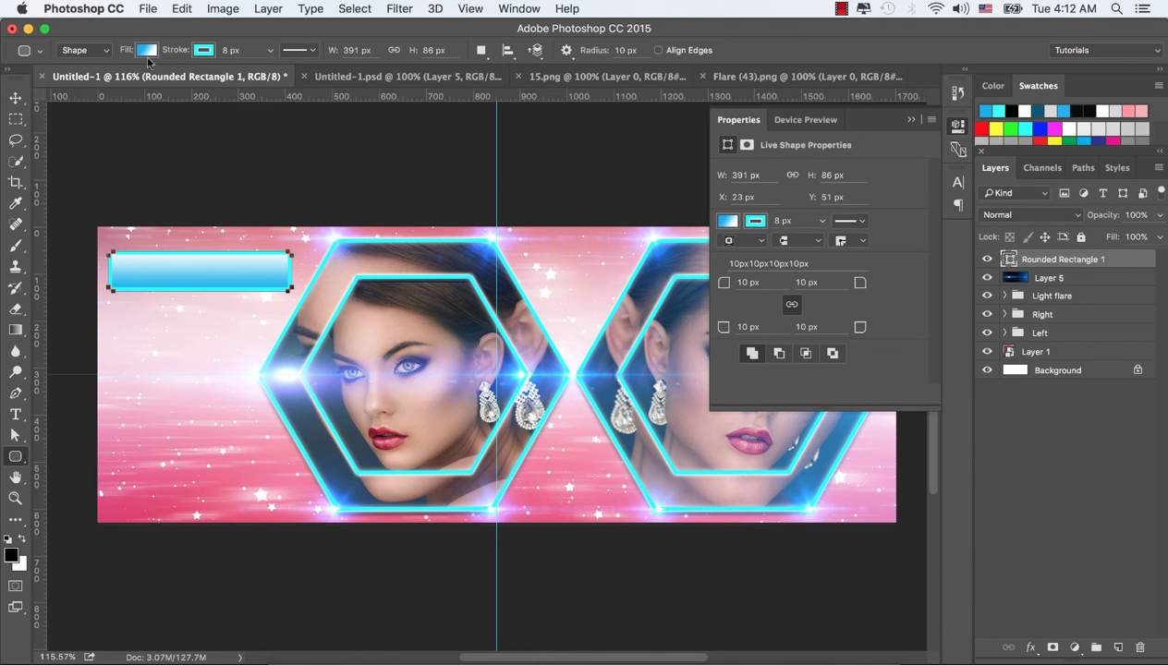
Recolour the gradient's white end stop to cyan 069eb9
{"action": "left_click", "coordinate": [148, 52]}
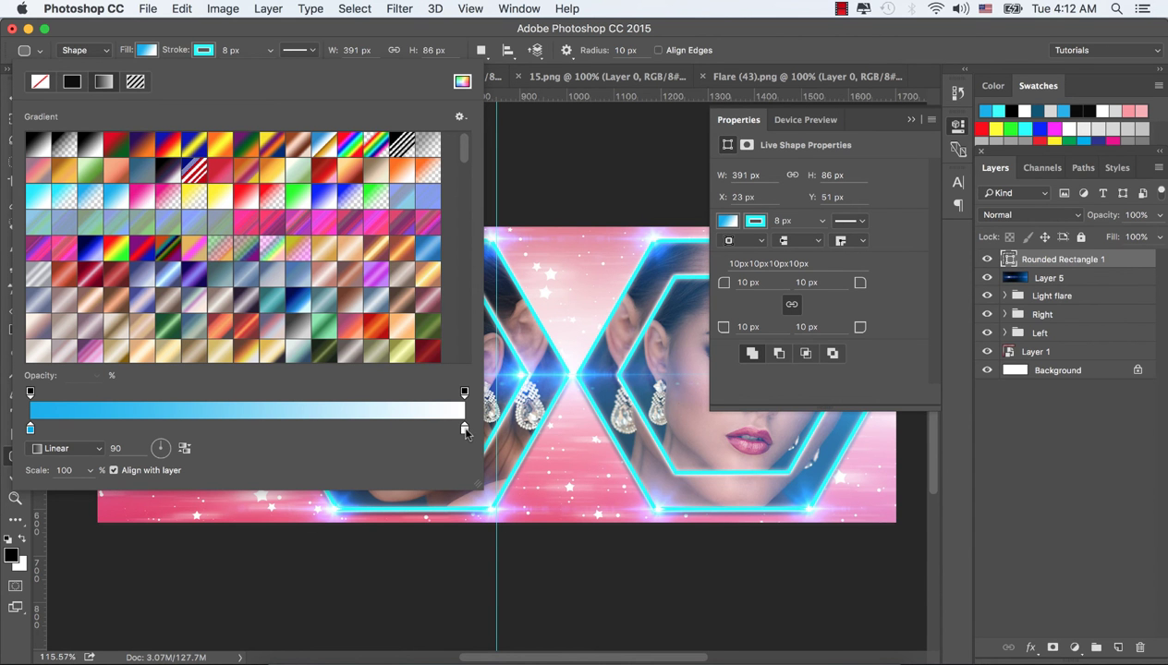
{"action": "double_click", "coordinate": [464, 429]}
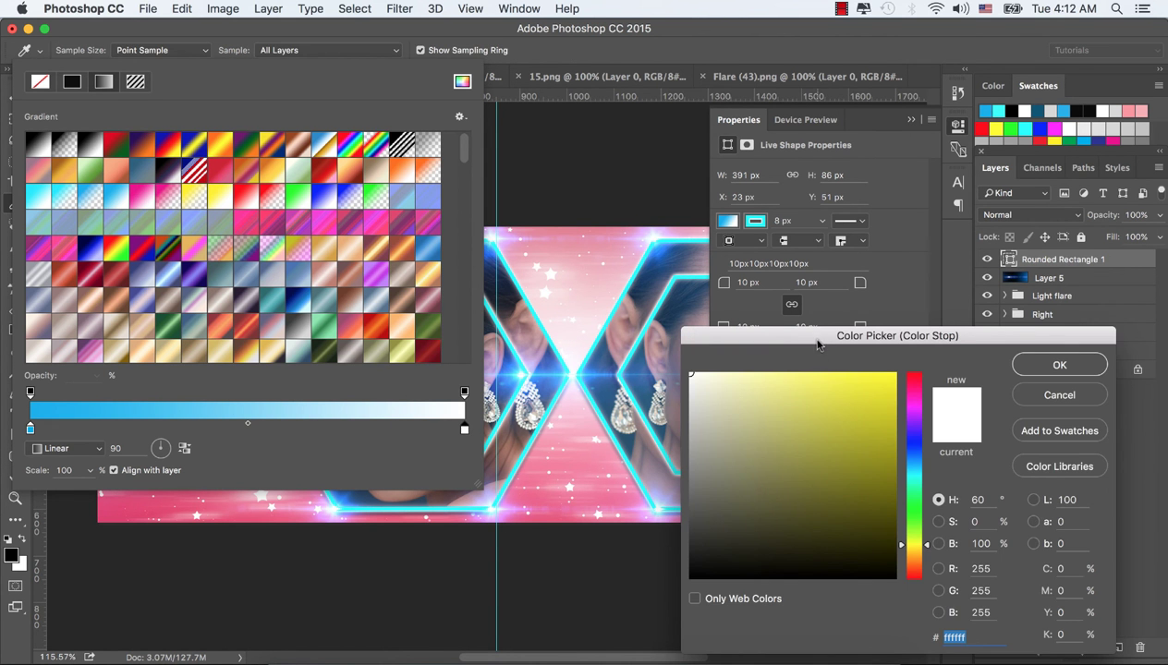
{"action": "left_click_drag", "start_coordinate": [811, 337], "coordinate": [810, 211]}
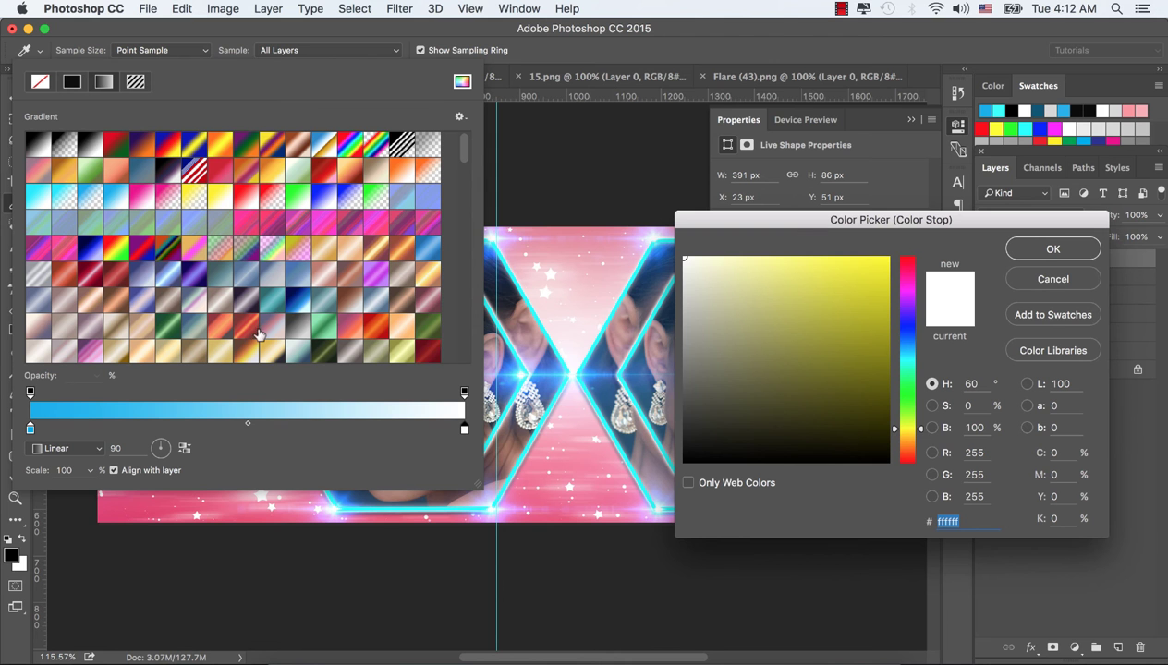
{"action": "left_click", "coordinate": [907, 354]}
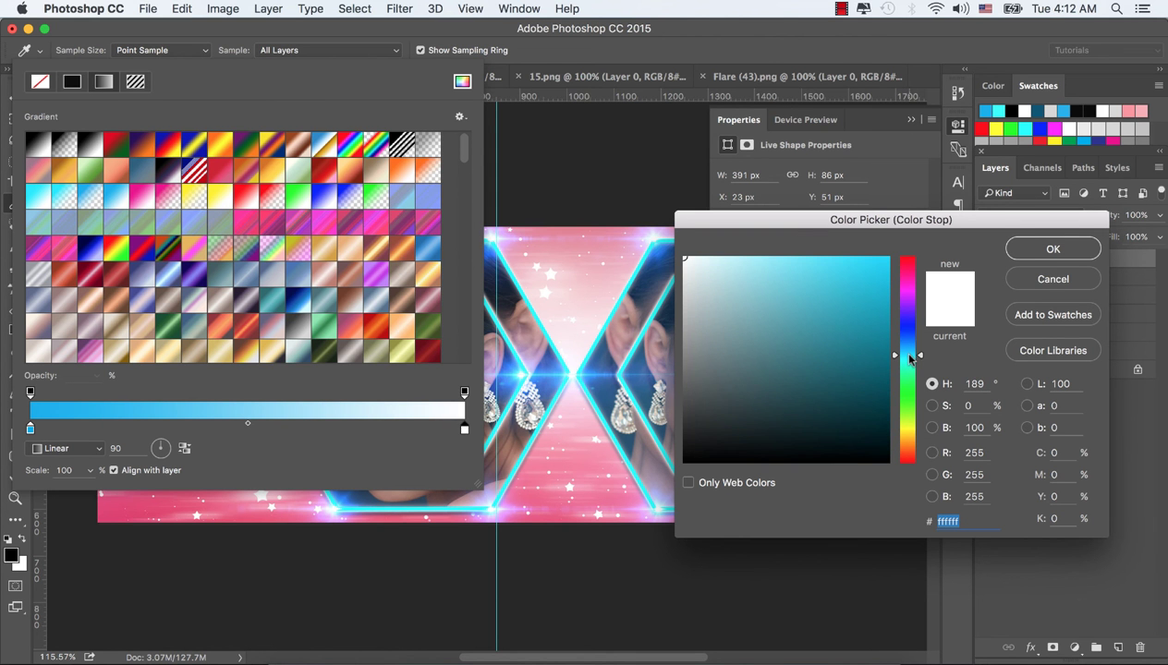
{"action": "left_click", "coordinate": [882, 314]}
{"action": "left_click", "coordinate": [1042, 249]}
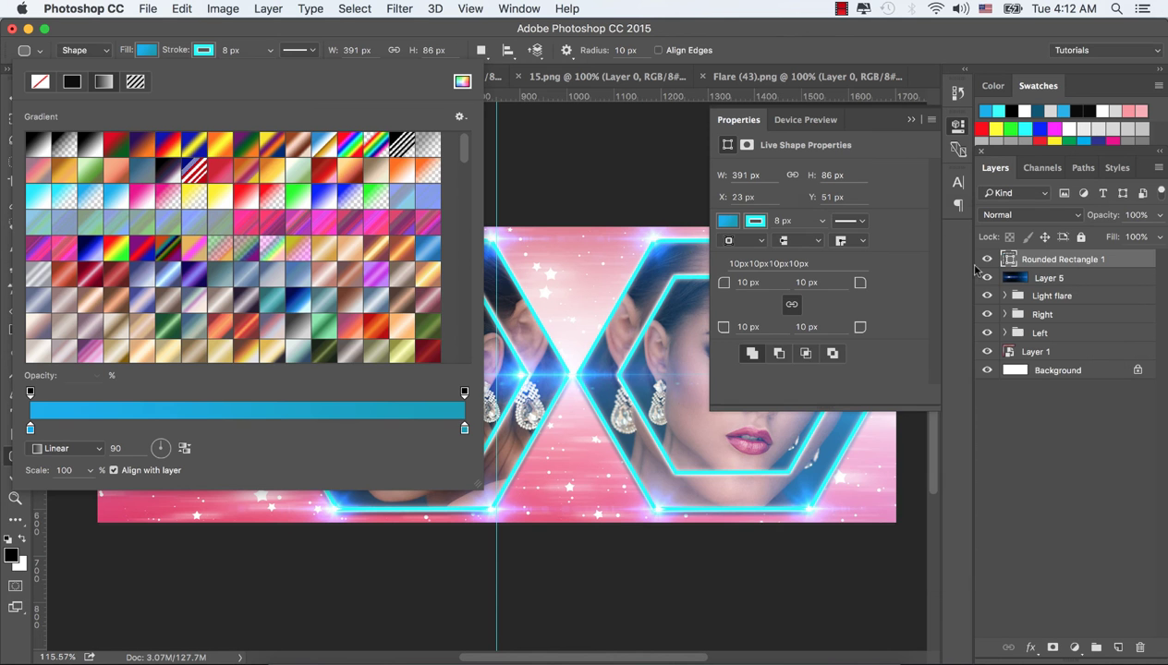
{"action": "left_click", "coordinate": [148, 53]}
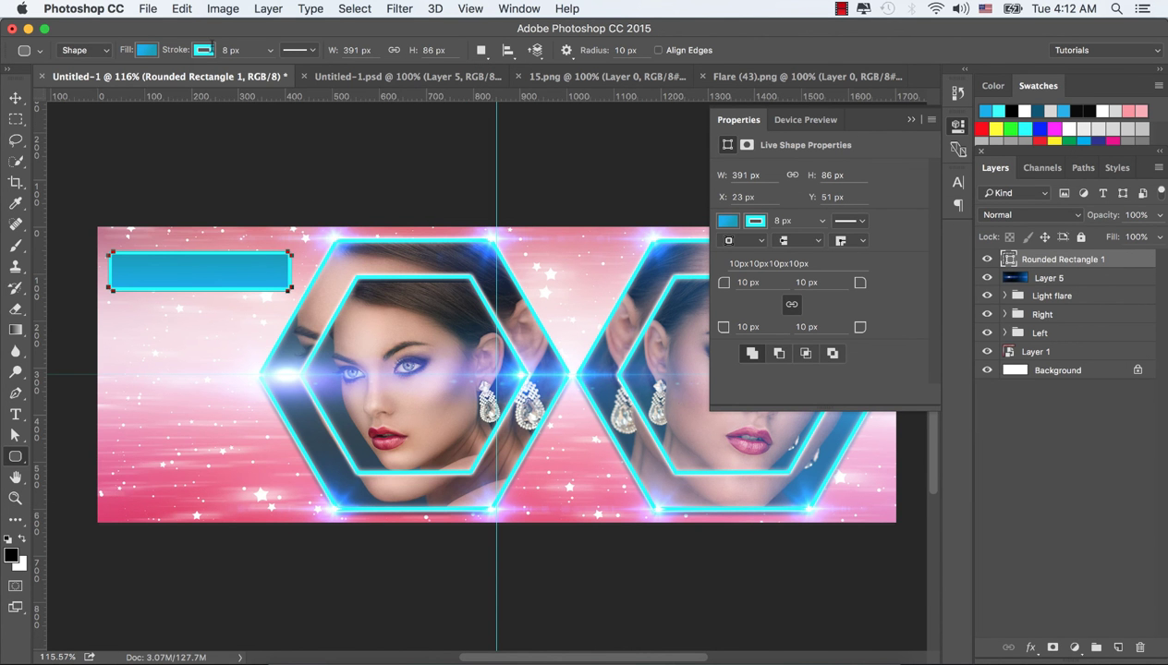
Remove the banner's outline and fade the banner layer to about 60% opacity
{"action": "left_click", "coordinate": [205, 51]}
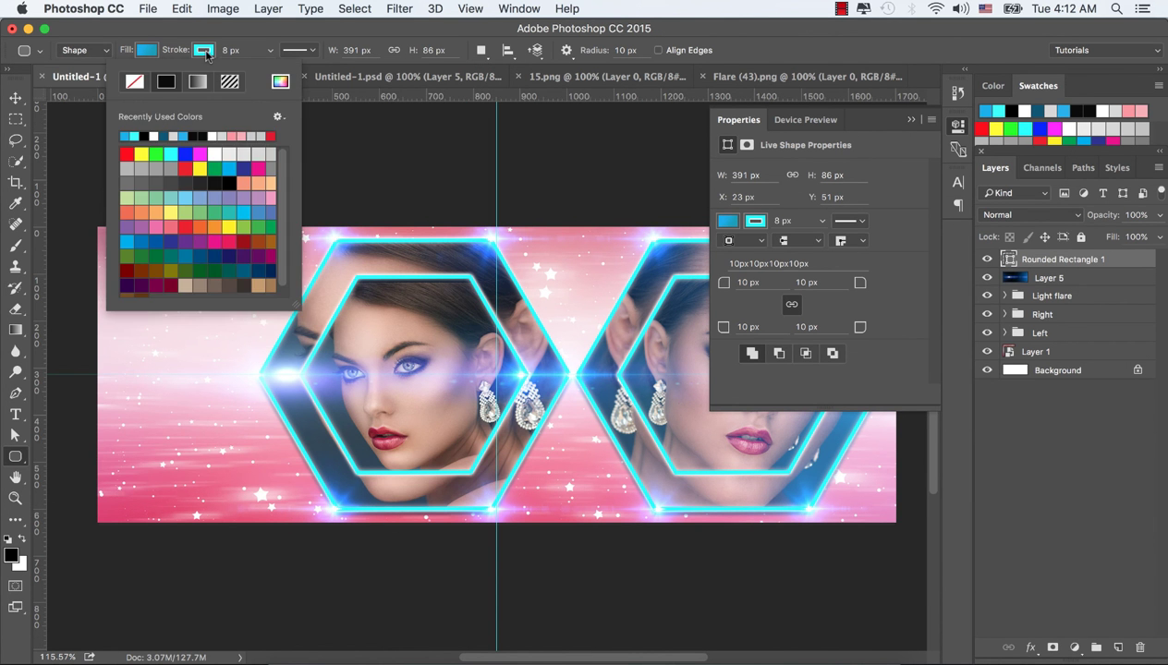
{"action": "left_click", "coordinate": [130, 82]}
{"action": "left_click", "coordinate": [203, 53]}
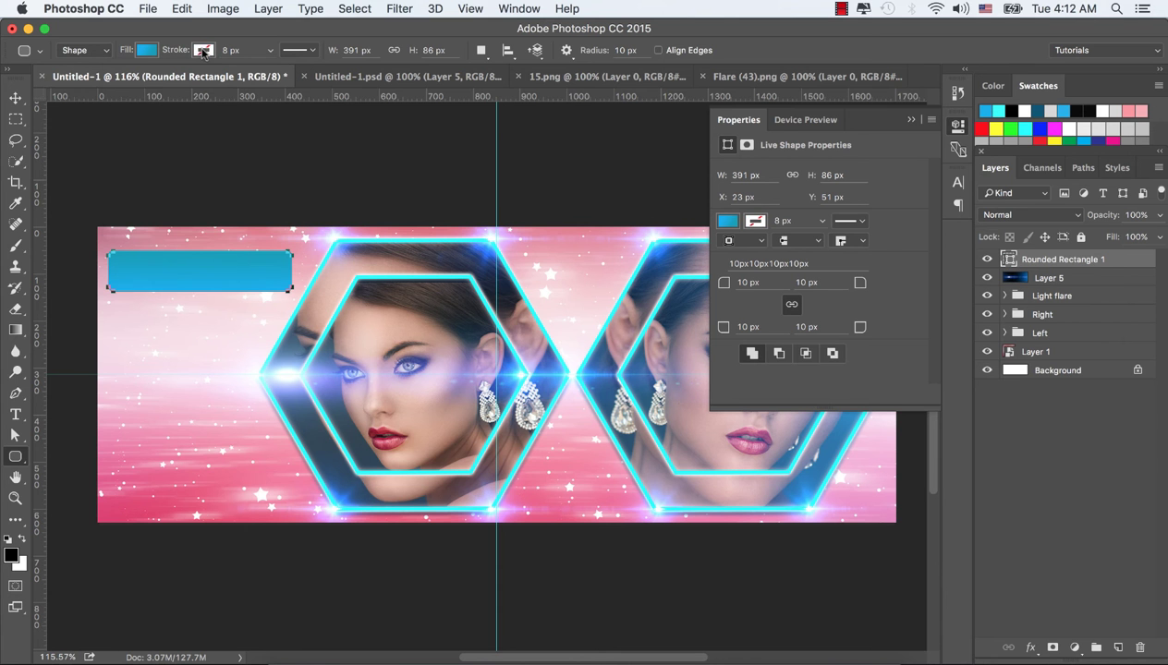
{"action": "left_click", "coordinate": [15, 99]}
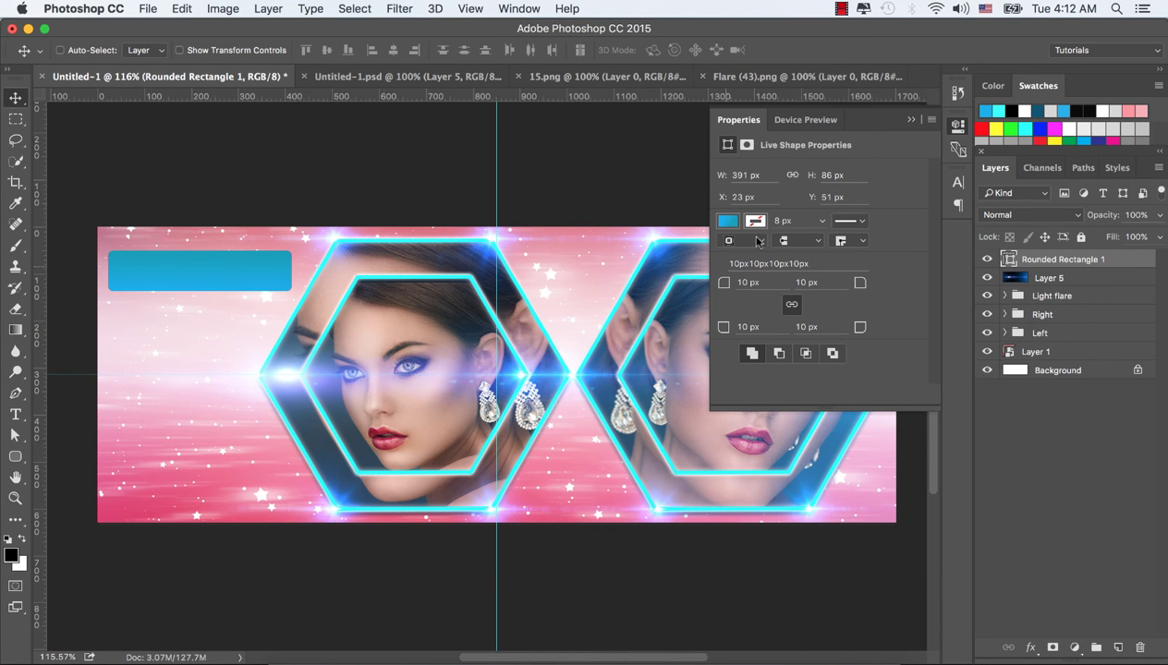
{"action": "left_click", "coordinate": [900, 117]}
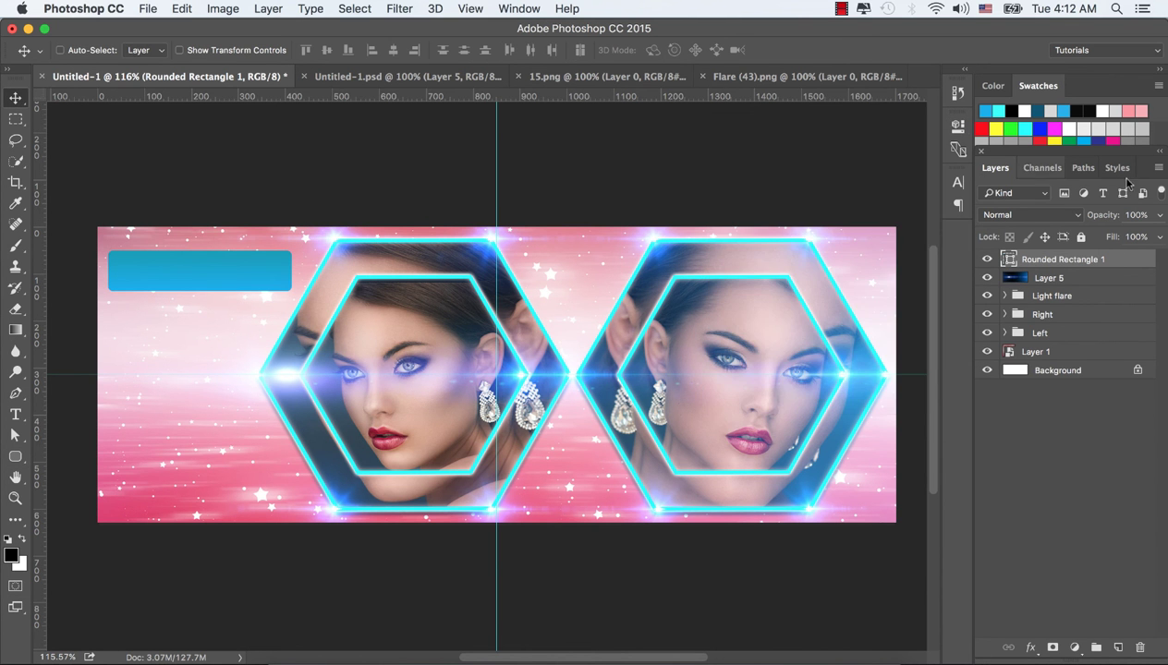
{"action": "left_click", "coordinate": [1160, 214]}
{"action": "left_click_drag", "start_coordinate": [1154, 236], "coordinate": [1120, 236]}
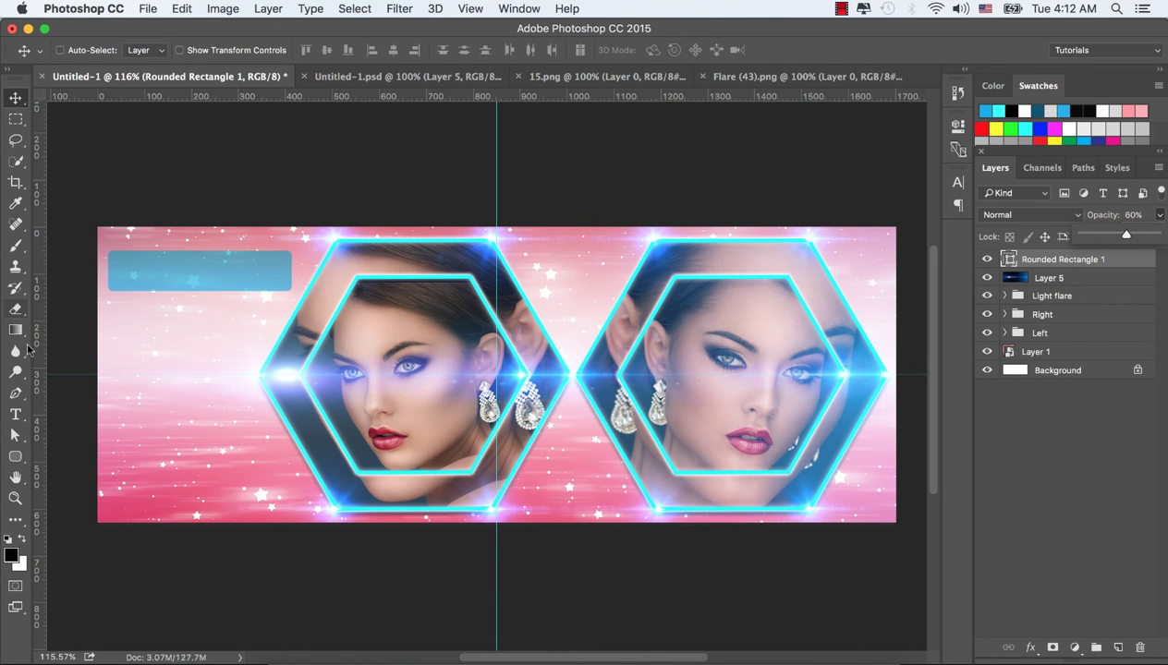
Restore the banner's cyan outline and set the layer opacity to 50%
{"action": "left_click", "coordinate": [15, 456]}
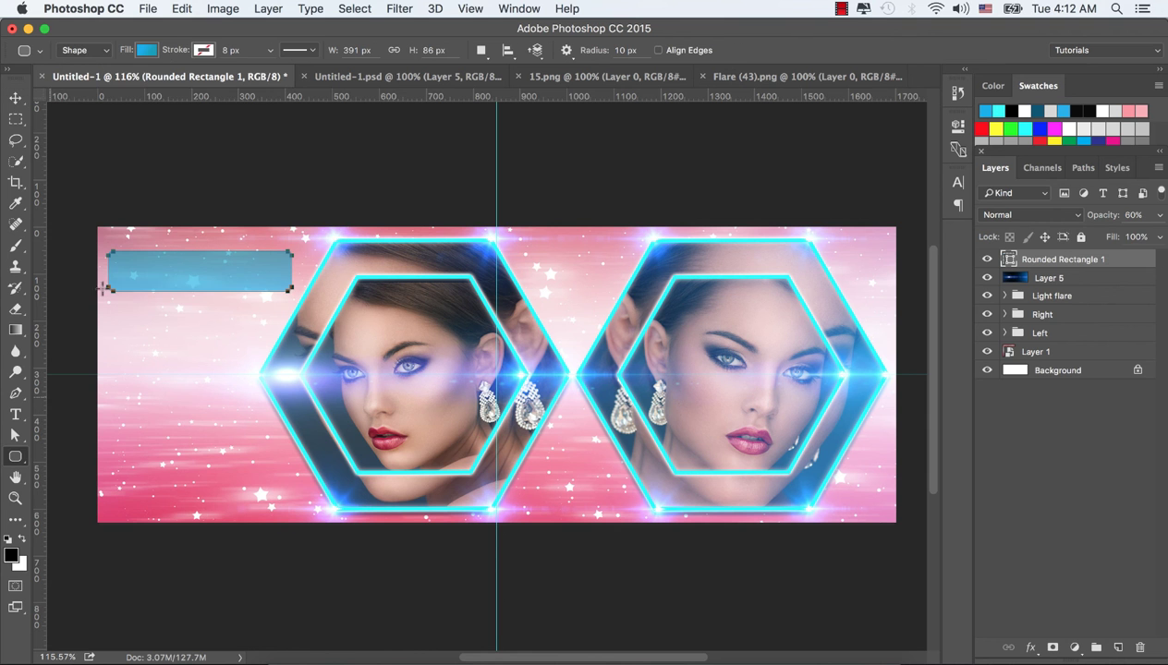
{"action": "left_click", "coordinate": [202, 53]}
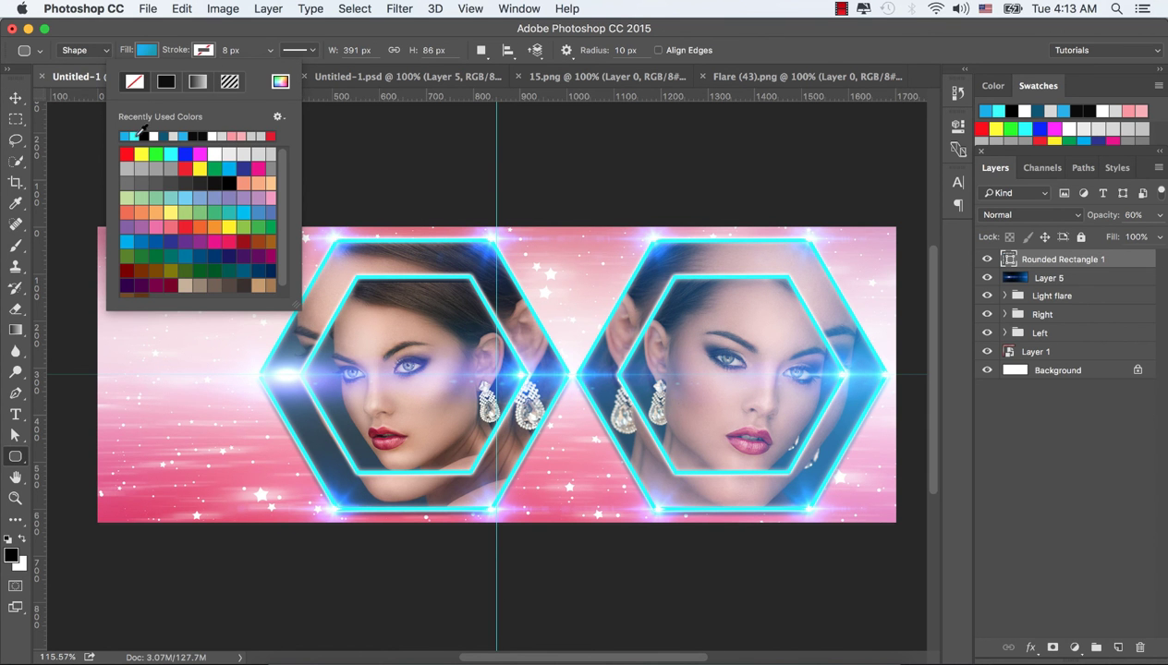
{"action": "left_click", "coordinate": [135, 136]}
{"action": "left_click", "coordinate": [212, 56]}
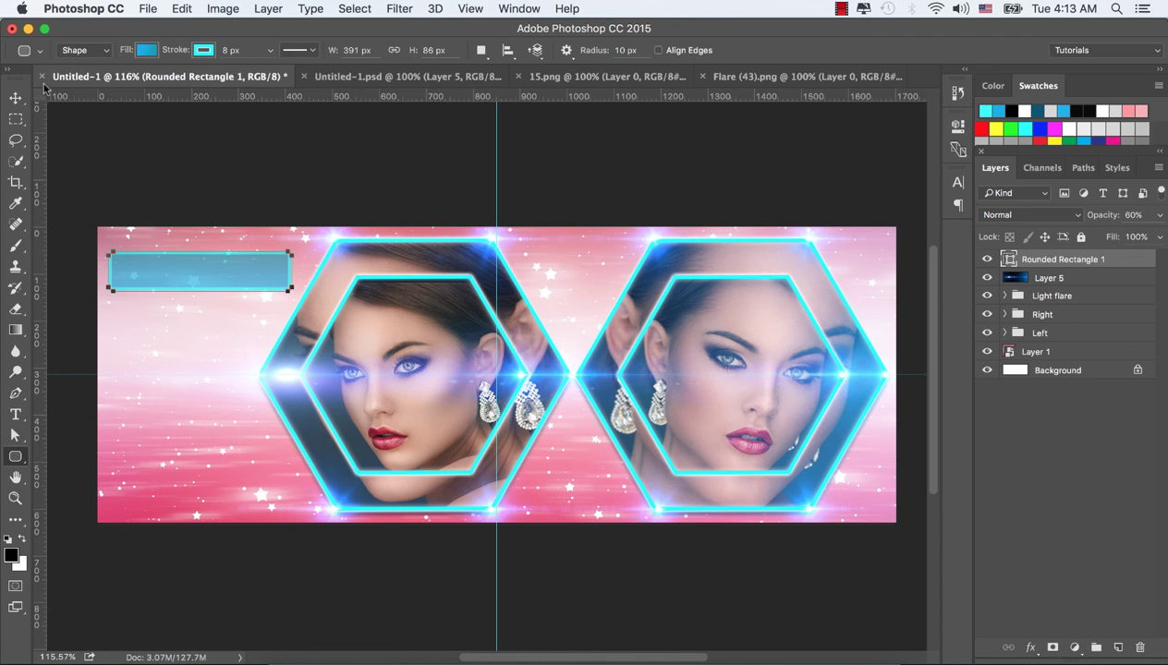
{"action": "left_click", "coordinate": [16, 98]}
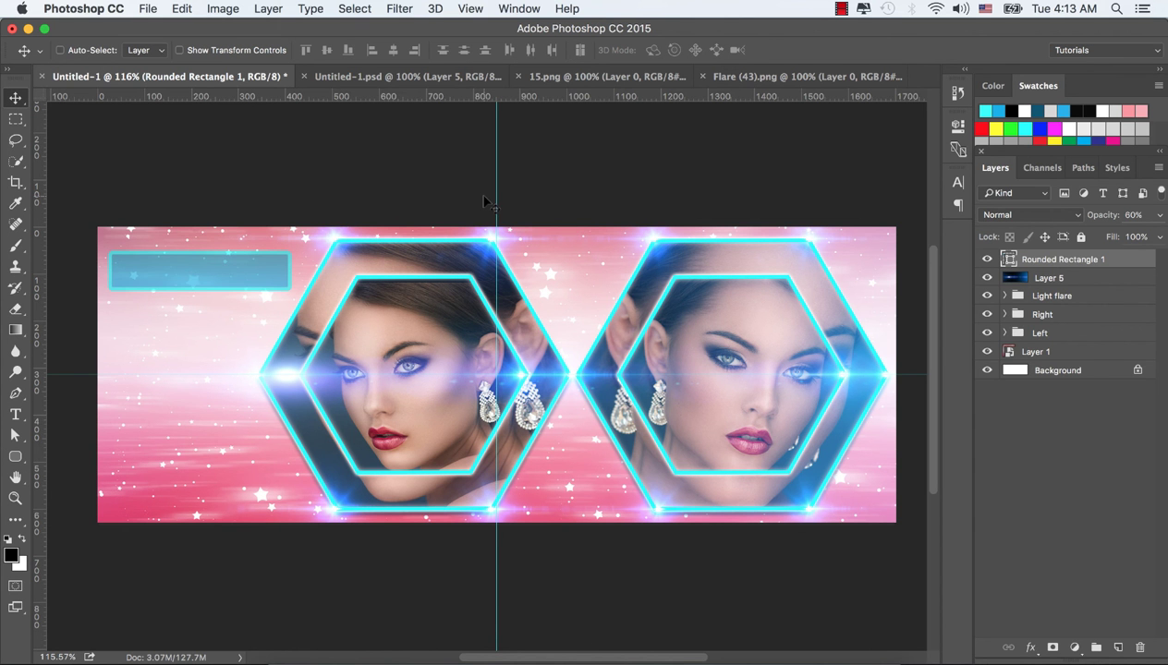
{"action": "key", "text": "5"}
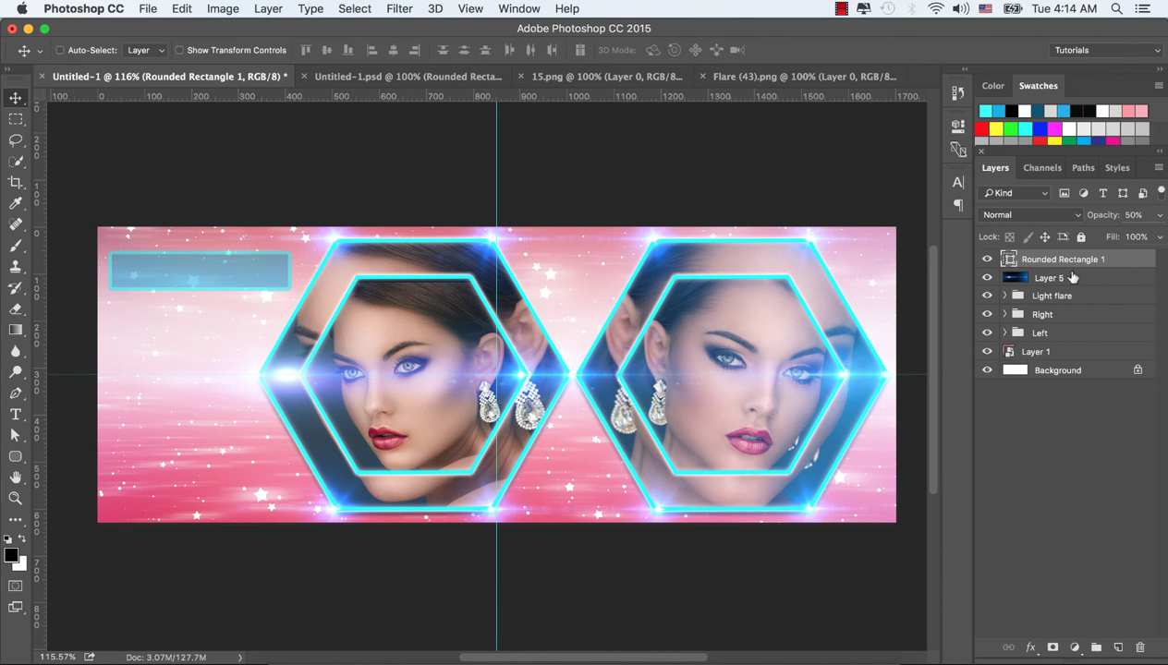
Set the banner's outline width to 3 px and fine-tune its opacity around 50%
{"action": "left_click", "coordinate": [15, 457]}
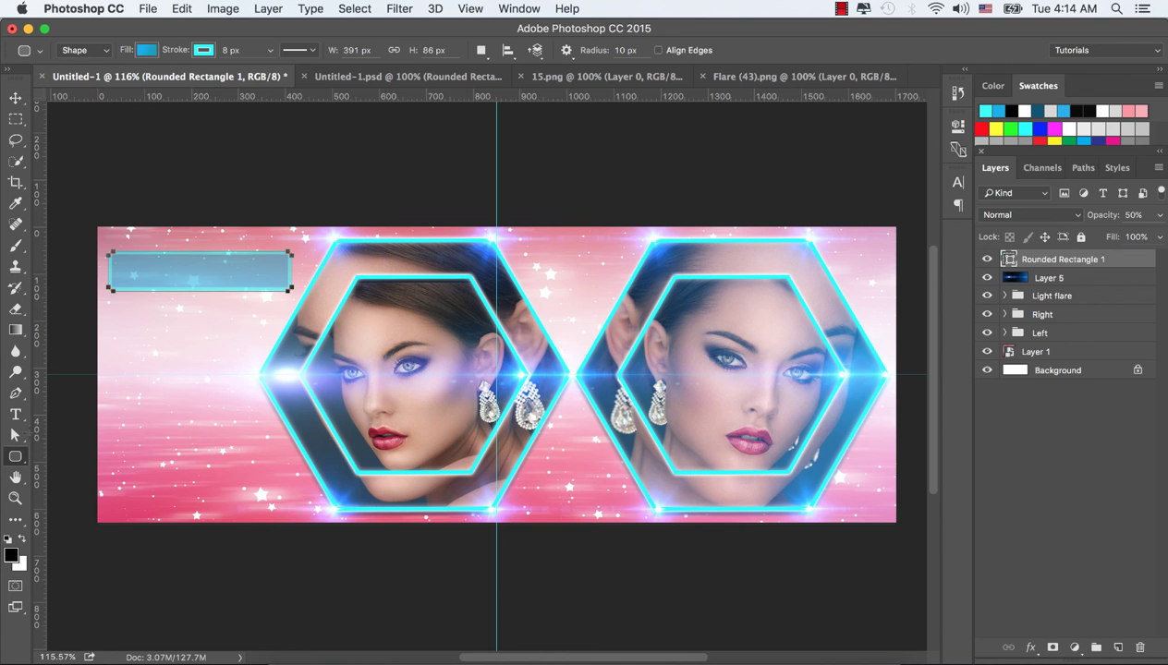
{"action": "double_click", "coordinate": [235, 50]}
{"action": "type", "text": "3"}
{"action": "key", "text": "Tab"}
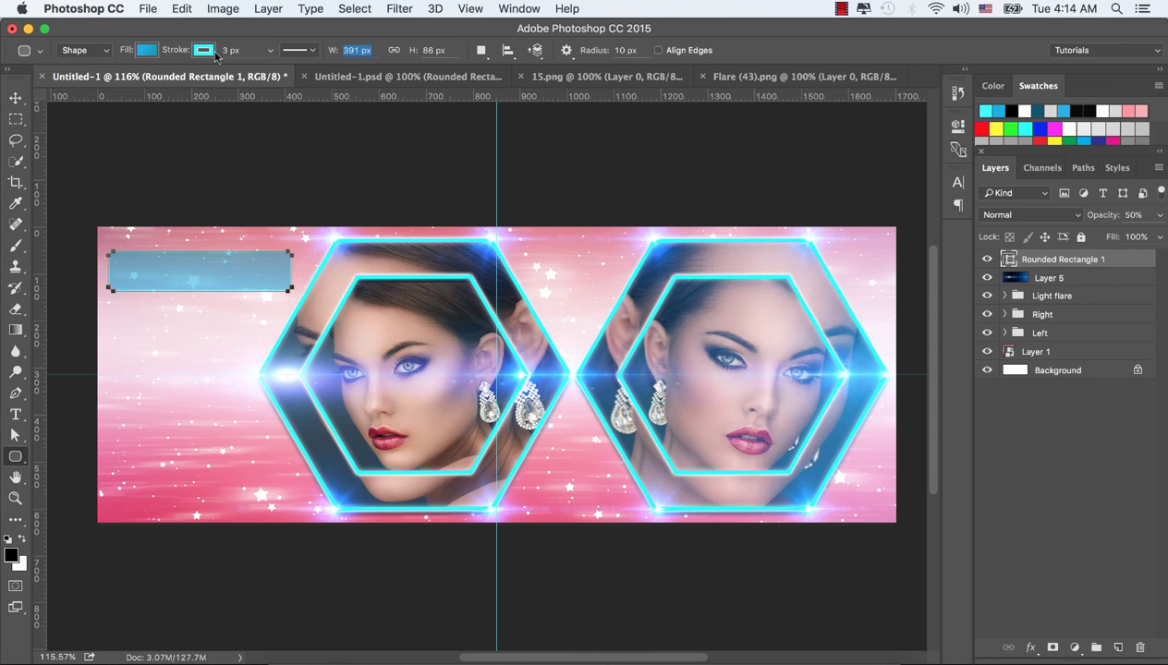
{"action": "left_click", "coordinate": [15, 99]}
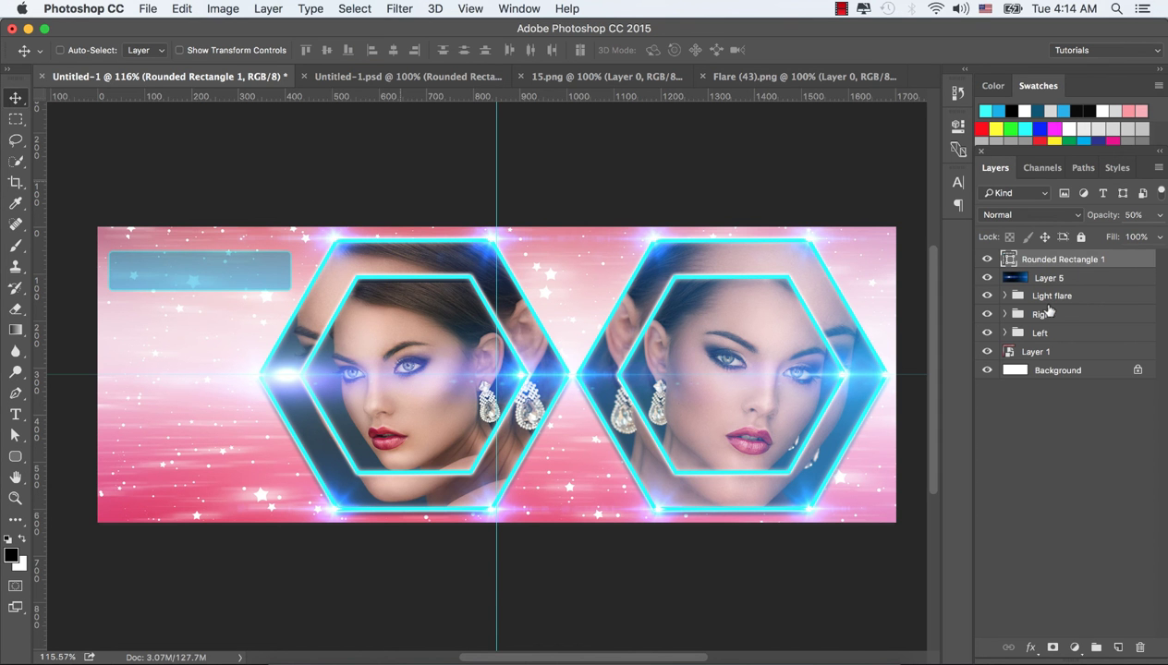
{"action": "left_click", "coordinate": [1161, 219]}
{"action": "left_click_drag", "start_coordinate": [1113, 238], "coordinate": [1119, 237]}
Add a Bevel & Emboss layer style with Size 18 to Rounded Rectangle 1
{"action": "left_click", "coordinate": [1161, 215]}
{"action": "left_click", "coordinate": [1030, 648]}
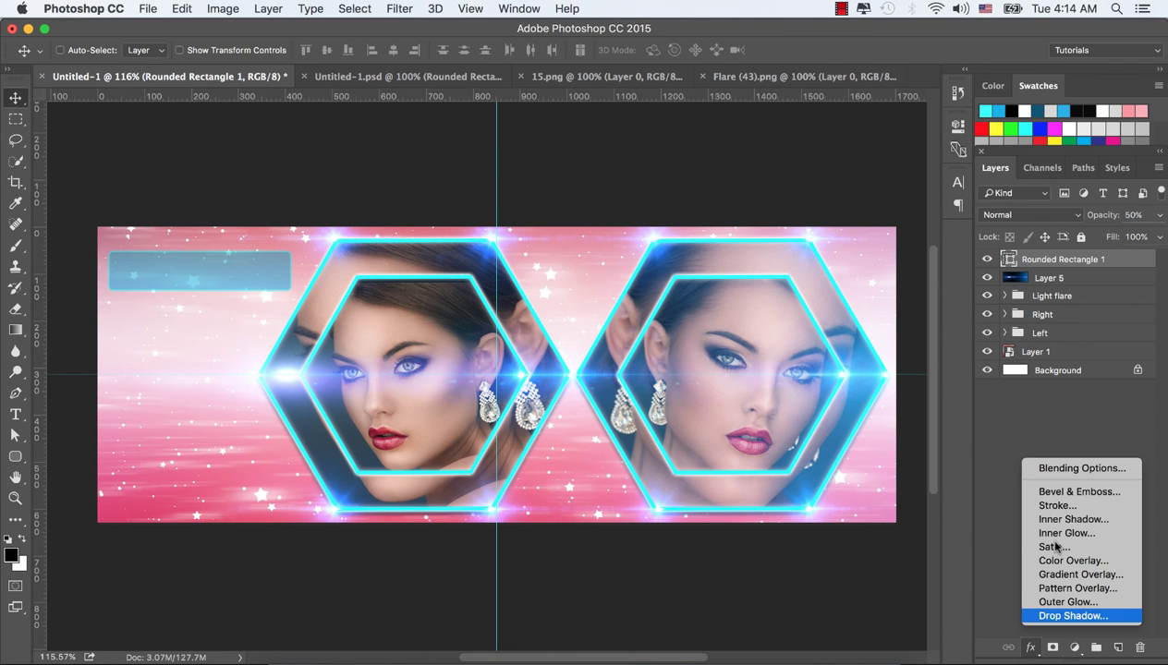
{"action": "left_click", "coordinate": [1064, 494]}
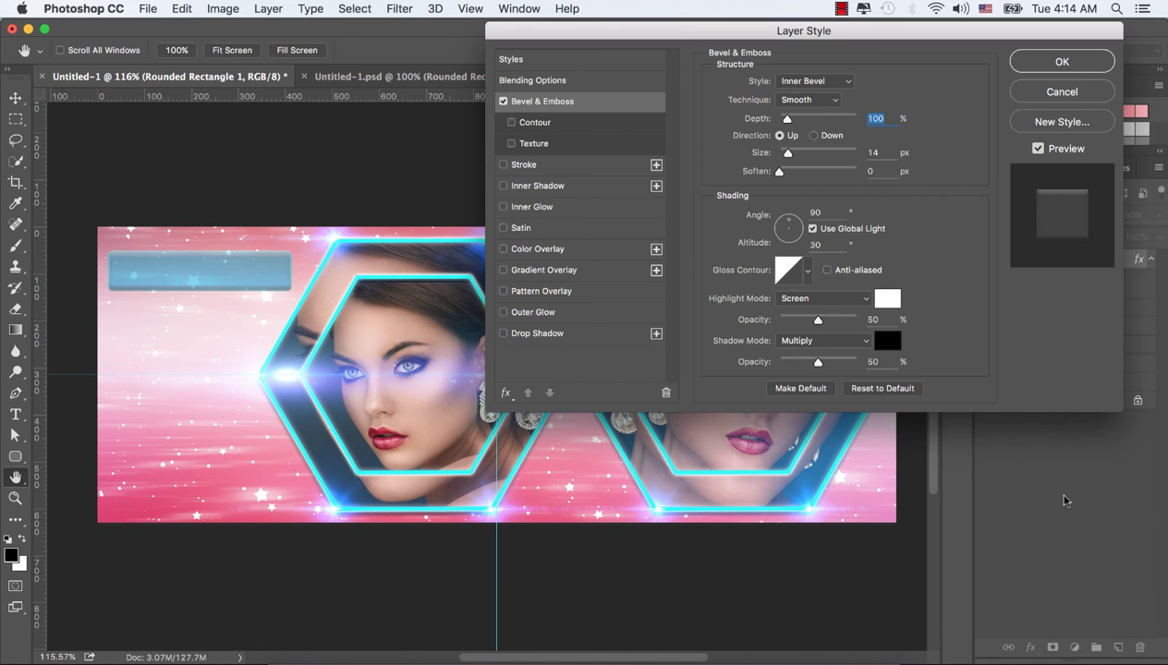
{"action": "left_click_drag", "start_coordinate": [787, 154], "coordinate": [787, 155]}
{"action": "left_click", "coordinate": [1061, 61]}
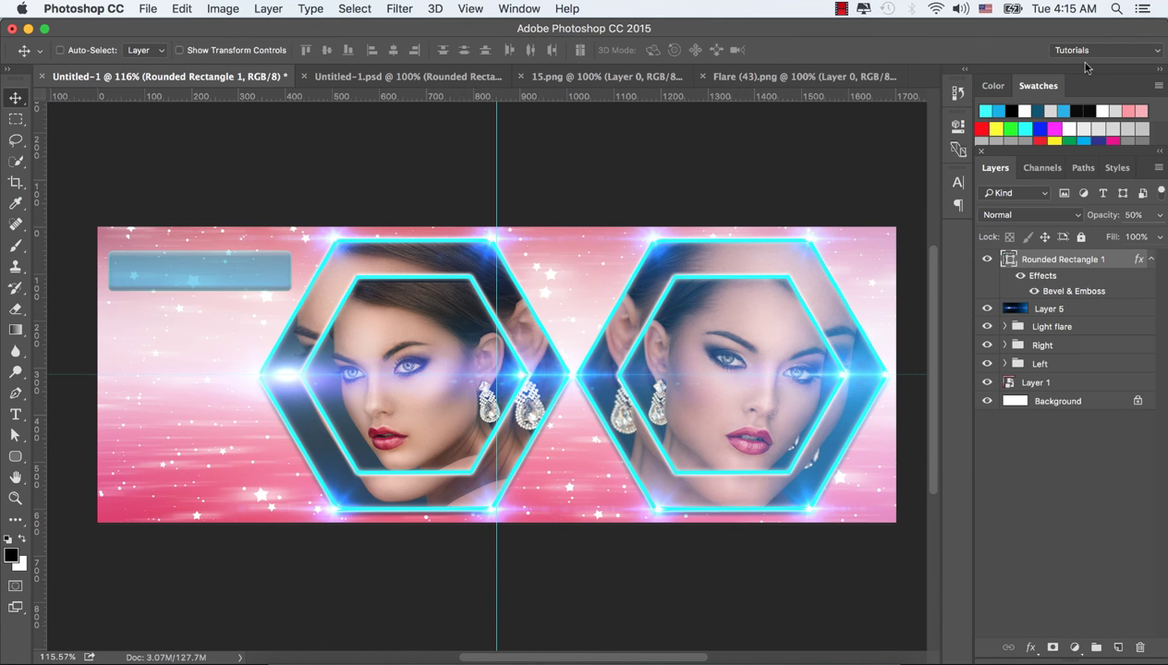
Add a text layer with the studio-name title and move it up onto the top-left banner
{"action": "left_click", "coordinate": [15, 414]}
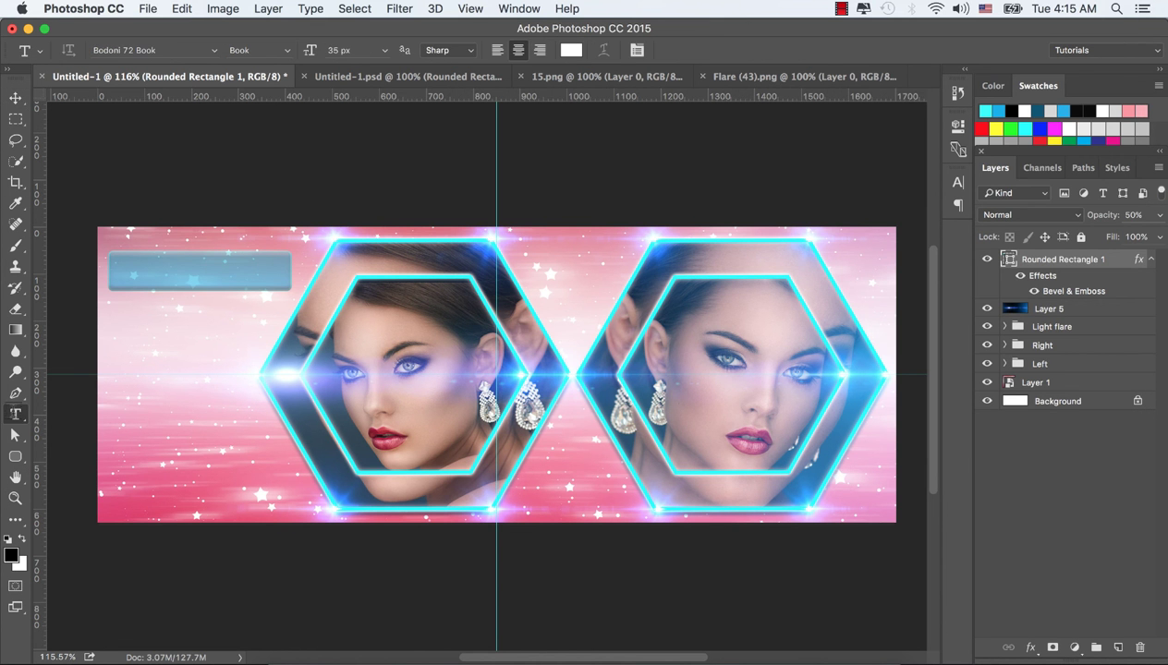
{"action": "left_click", "coordinate": [138, 329]}
{"action": "type", "text": "."}
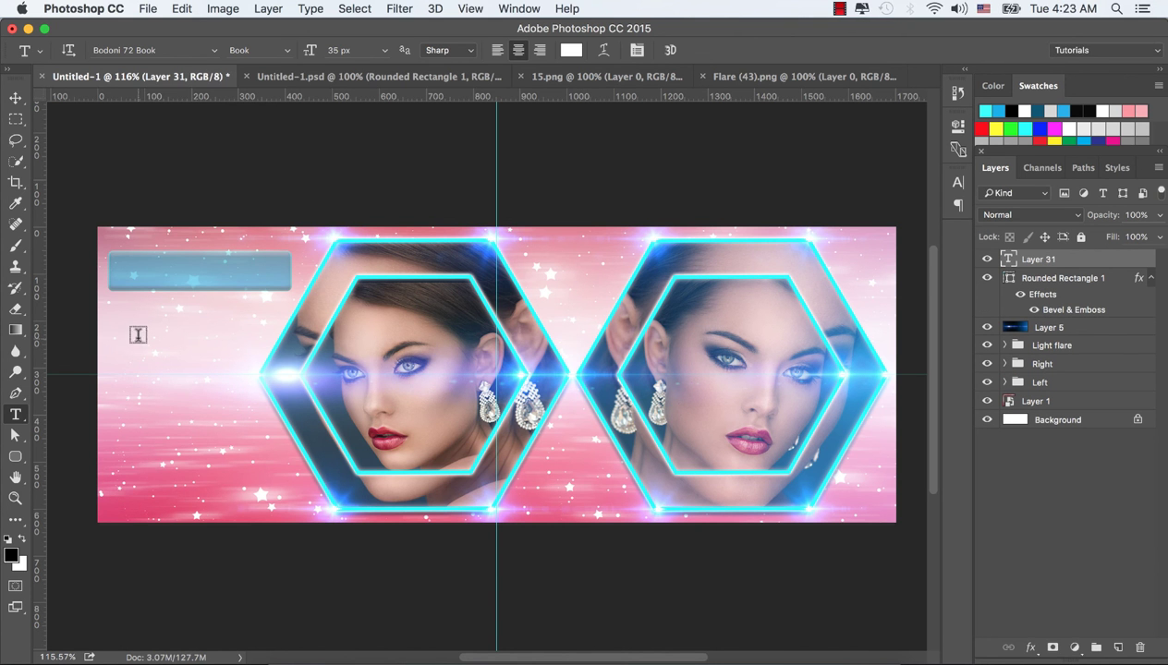
{"action": "double_click", "coordinate": [1009, 260]}
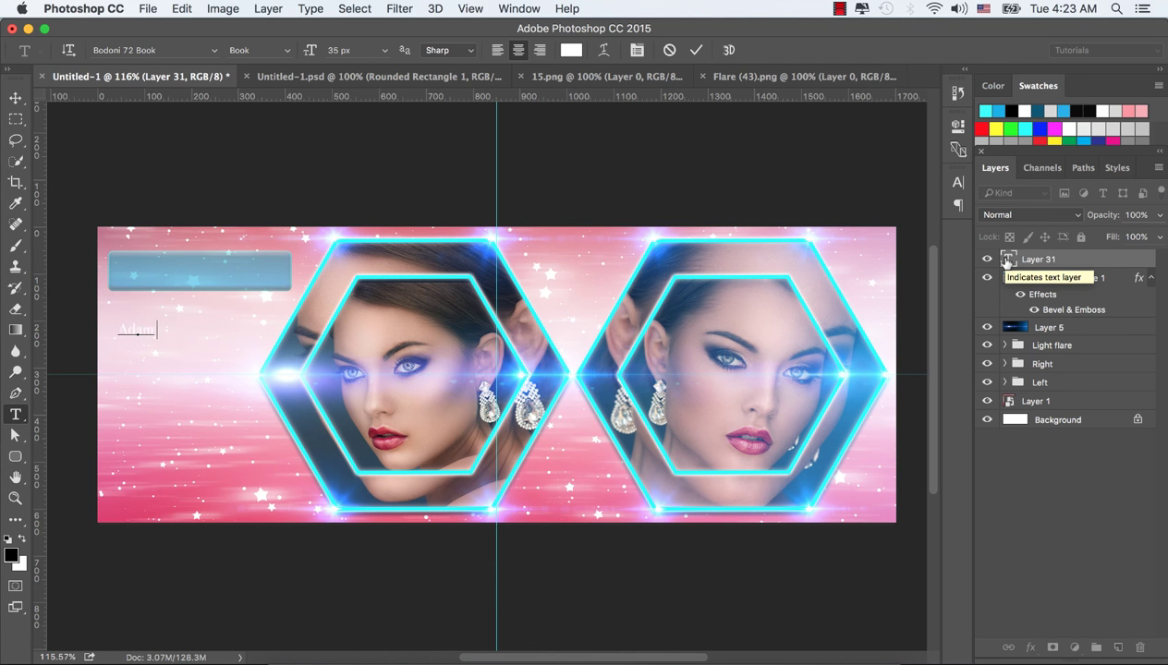
{"action": "type", "text": "Adam Photography"}
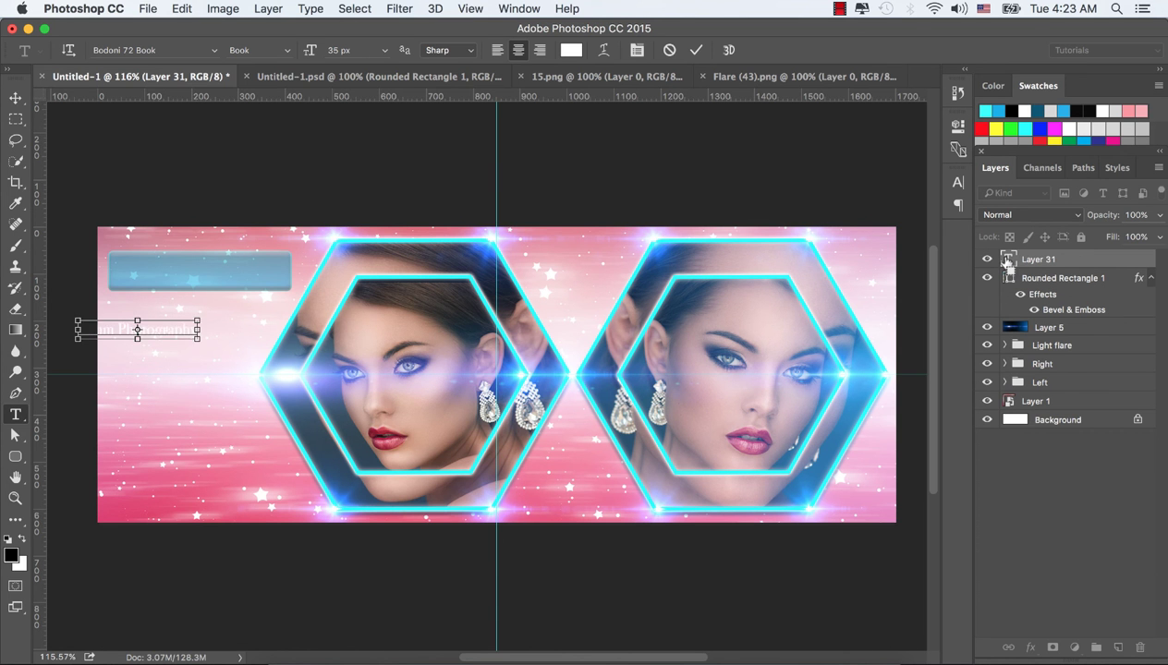
{"action": "left_click", "coordinate": [1006, 261]}
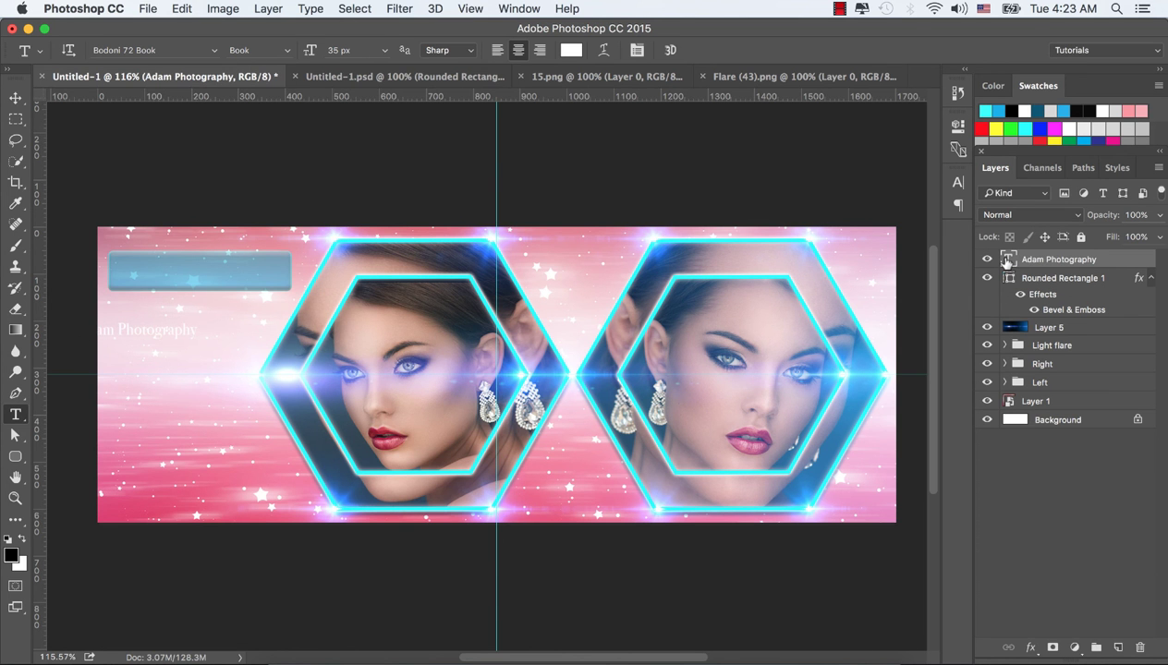
{"action": "left_click", "coordinate": [16, 98]}
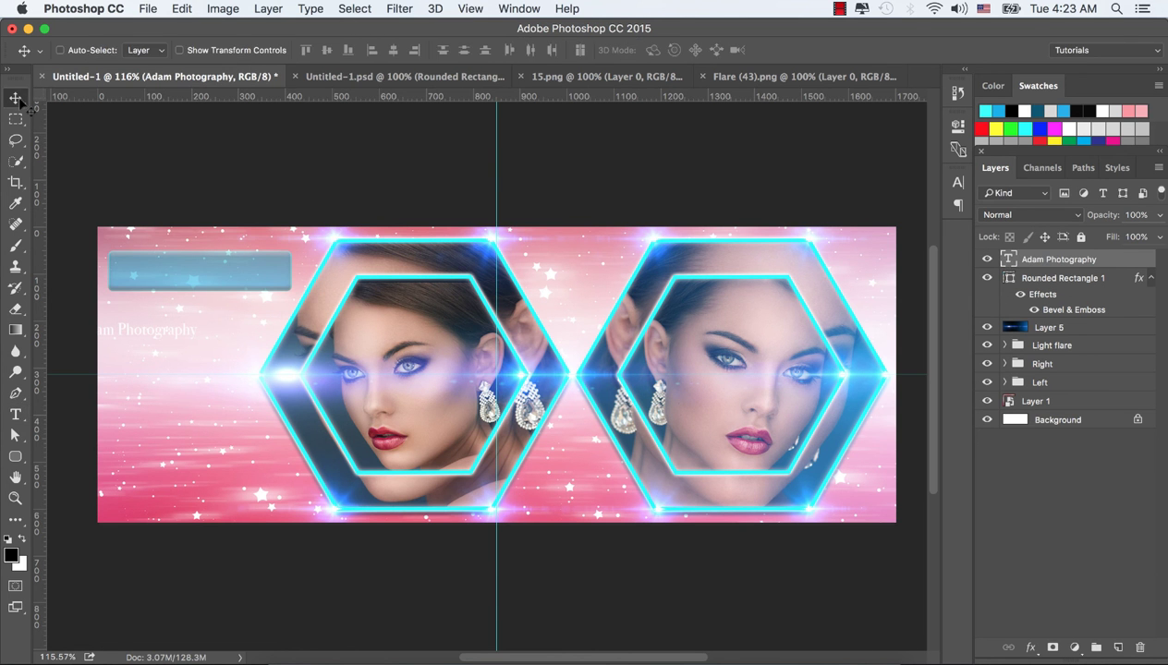
{"action": "left_click_drag", "start_coordinate": [157, 336], "coordinate": [211, 273]}
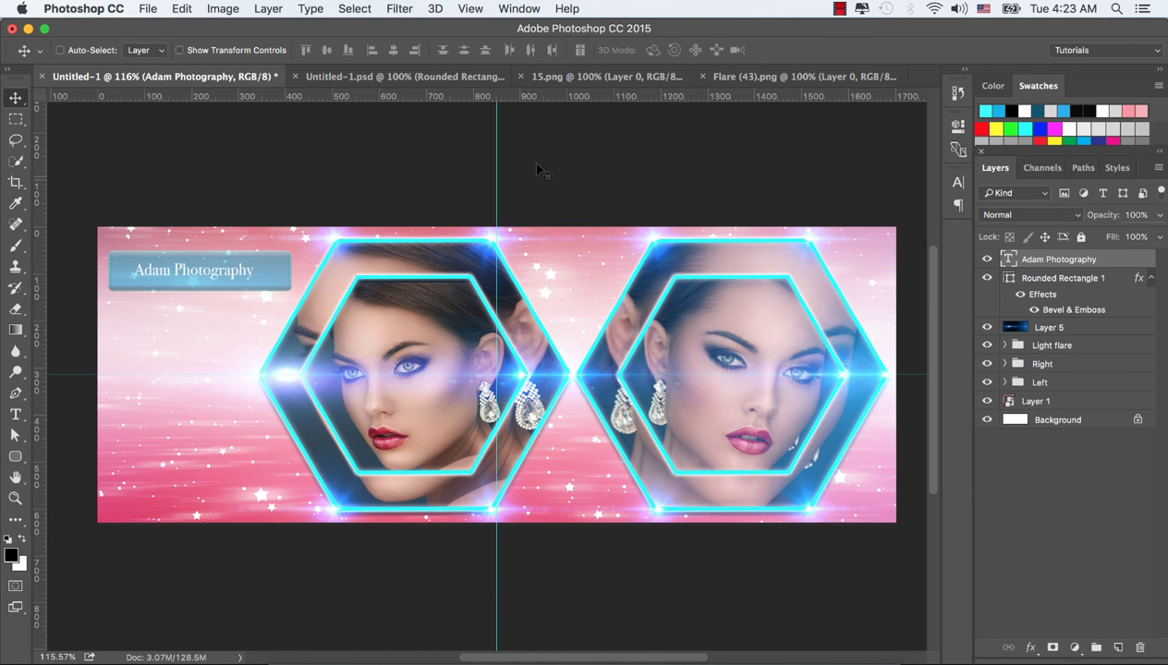
Set the studio-name title to 48 px, nudge it right, and also select the banner rectangle layer
{"action": "left_click", "coordinate": [15, 415]}
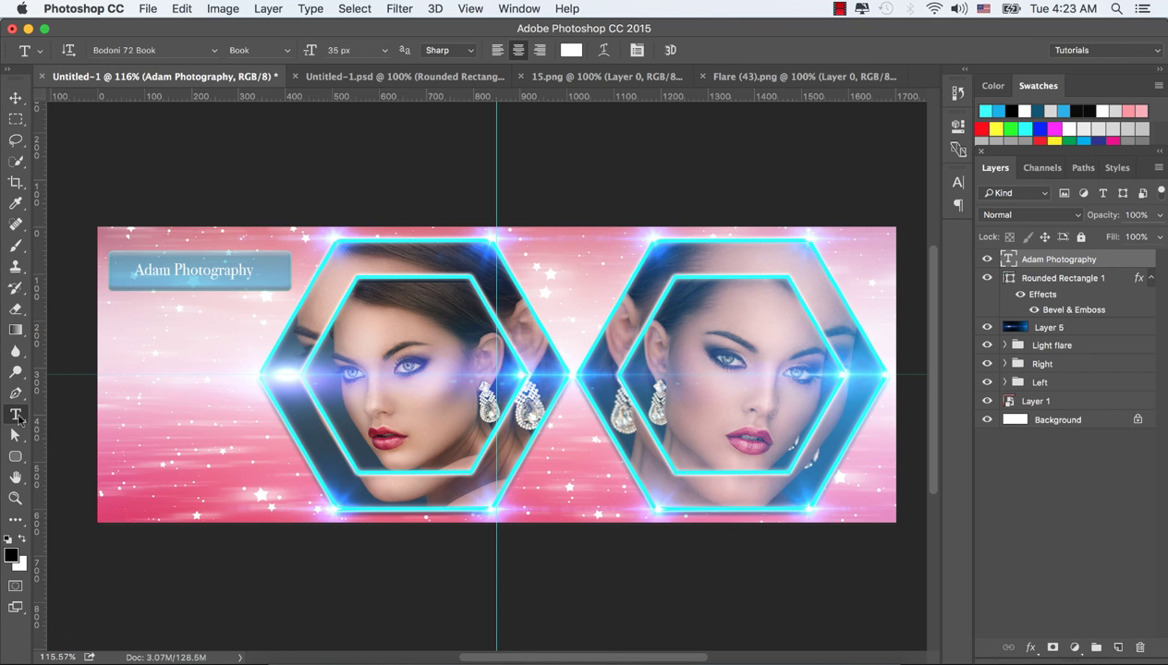
{"action": "left_click", "coordinate": [384, 51]}
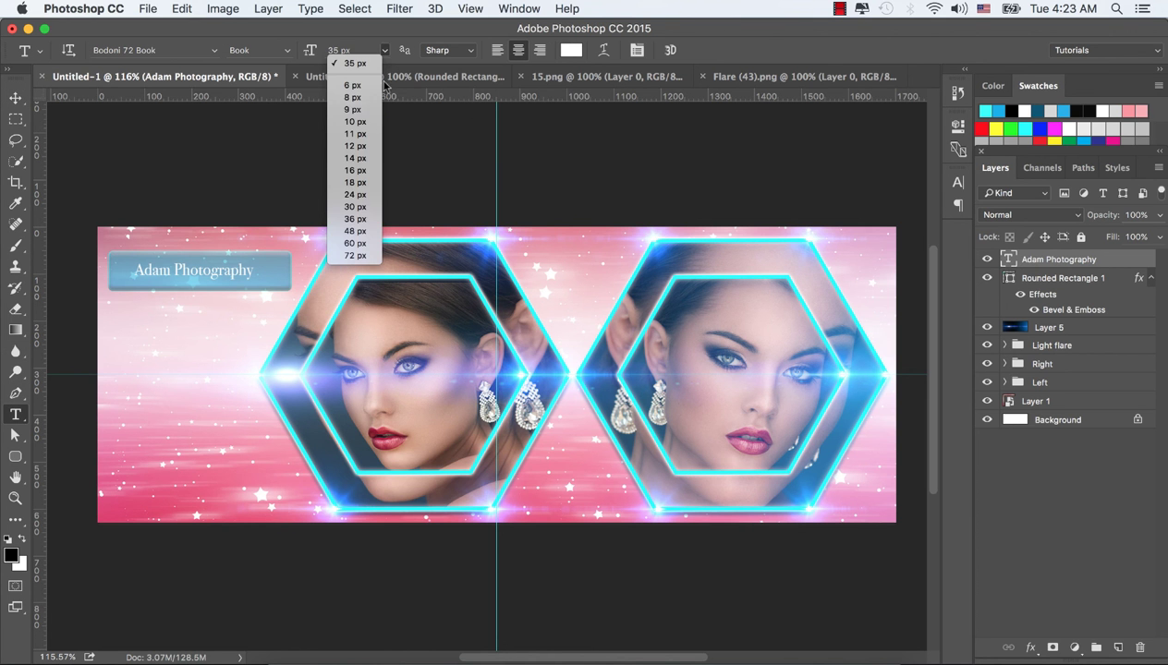
{"action": "left_click", "coordinate": [360, 230]}
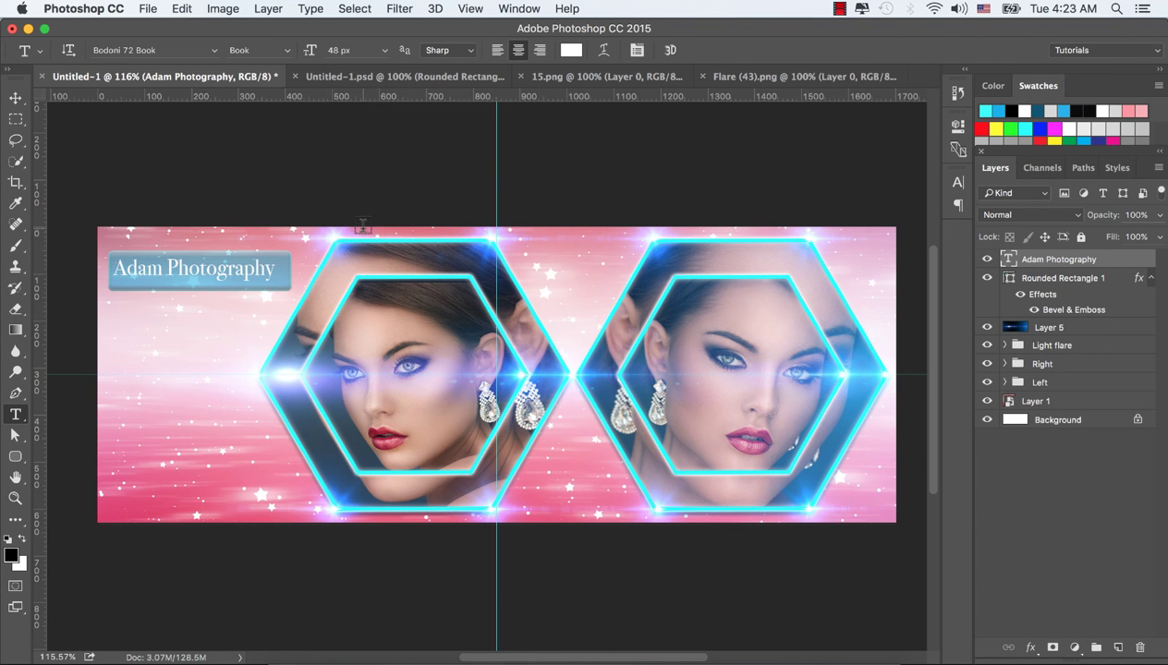
{"action": "left_click", "coordinate": [16, 98]}
{"action": "left_click_drag", "start_coordinate": [185, 269], "coordinate": [192, 271]}
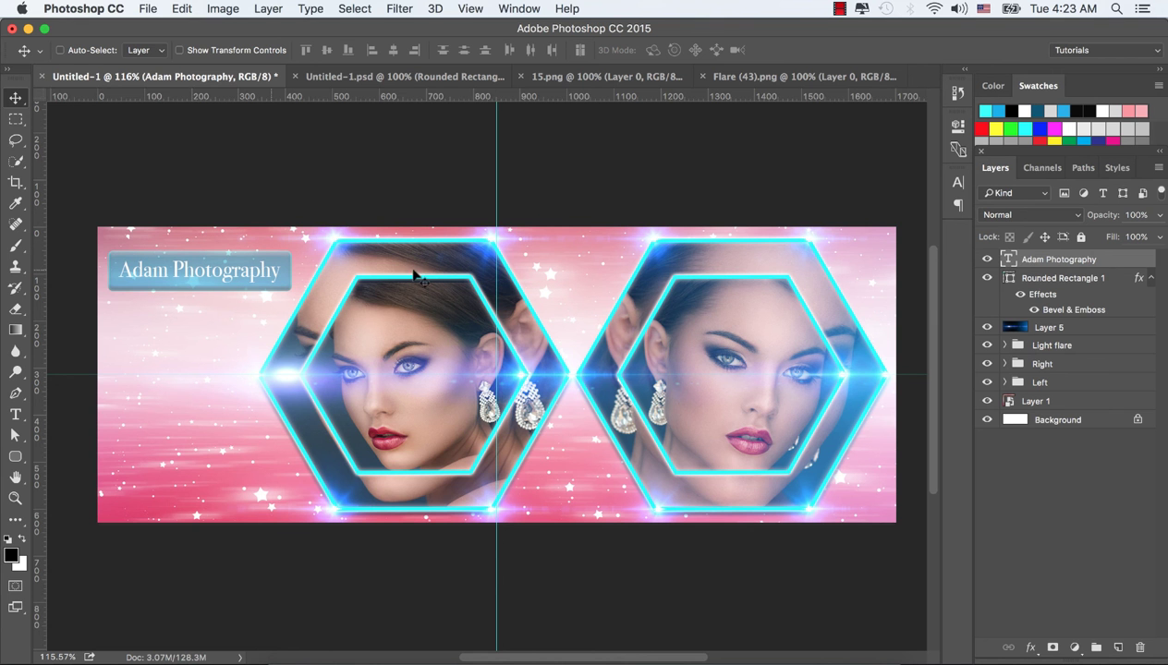
{"action": "left_click", "coordinate": [1064, 280], "text": "shift"}
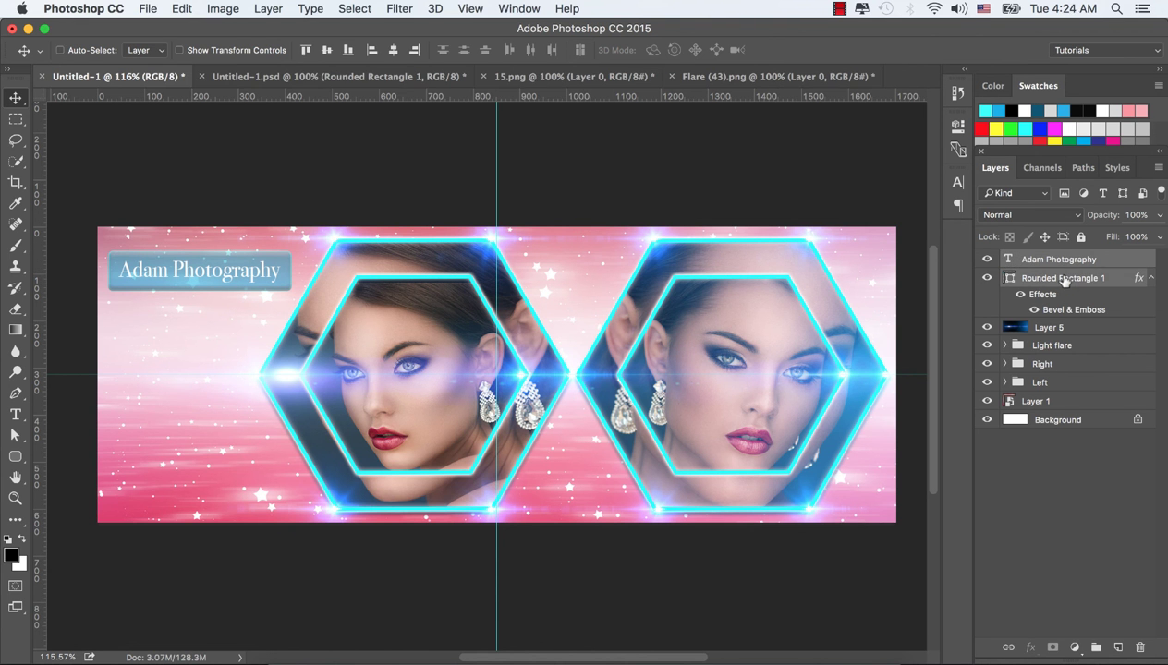
Group title and banner as 'Type', duplicate the group, and move the copy 113 px down
{"action": "key", "text": "super+g"}
{"action": "double_click", "coordinate": [1049, 259]}
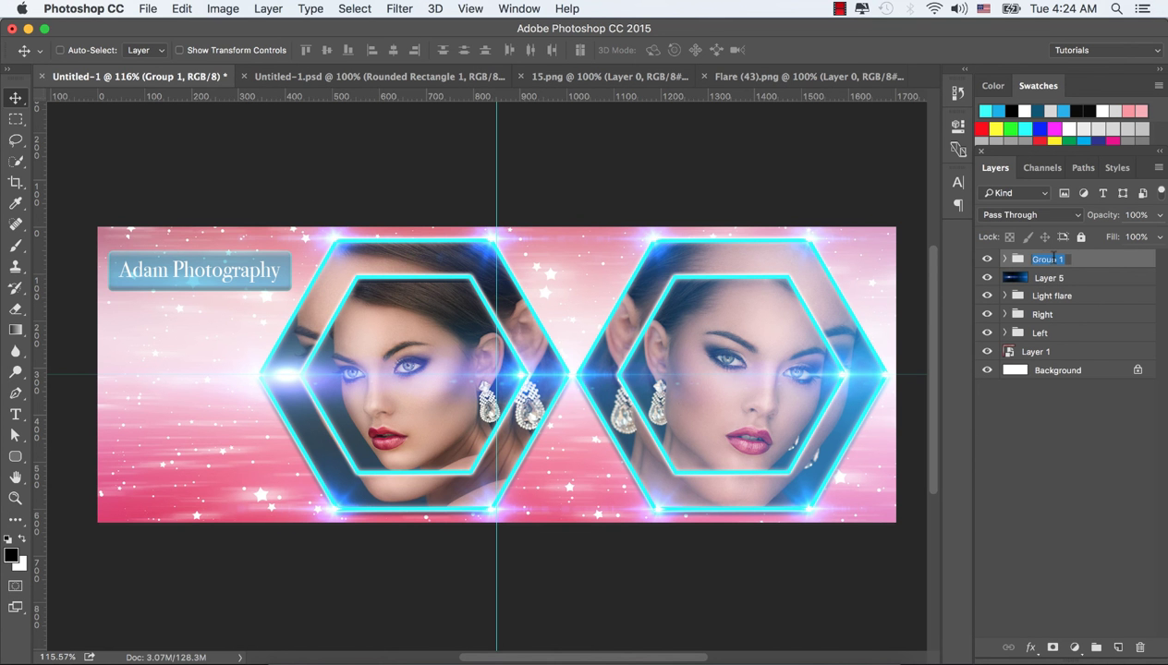
{"action": "type", "text": "Type"}
{"action": "key", "text": "Return"}
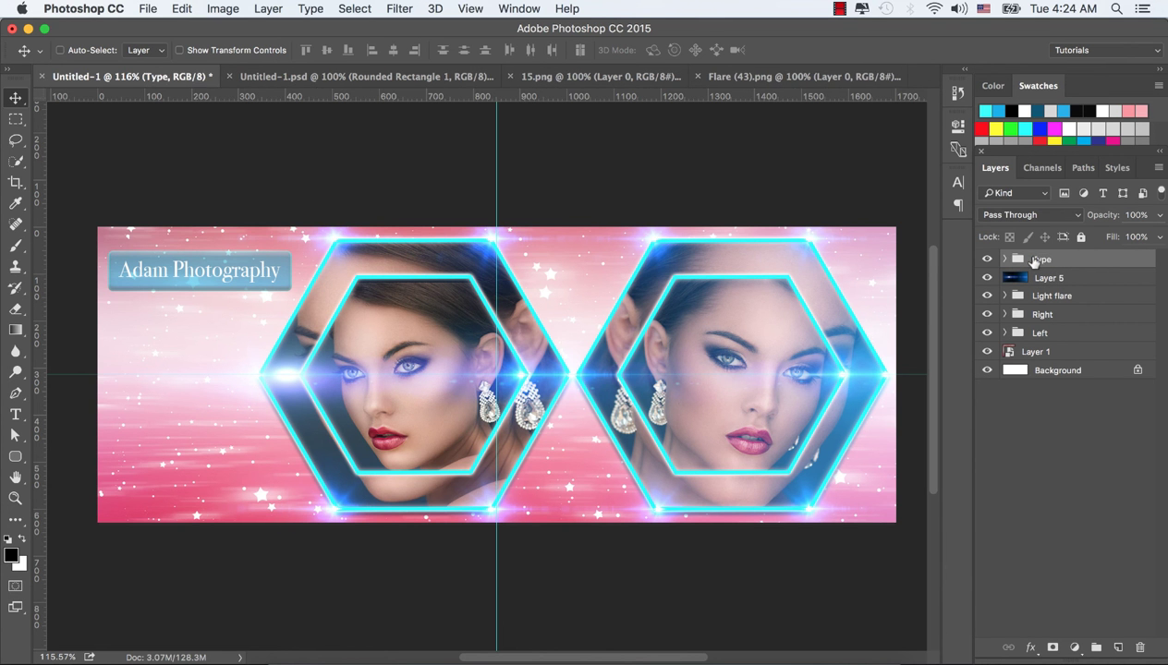
{"action": "left_click_drag", "start_coordinate": [1005, 260], "coordinate": [1118, 646]}
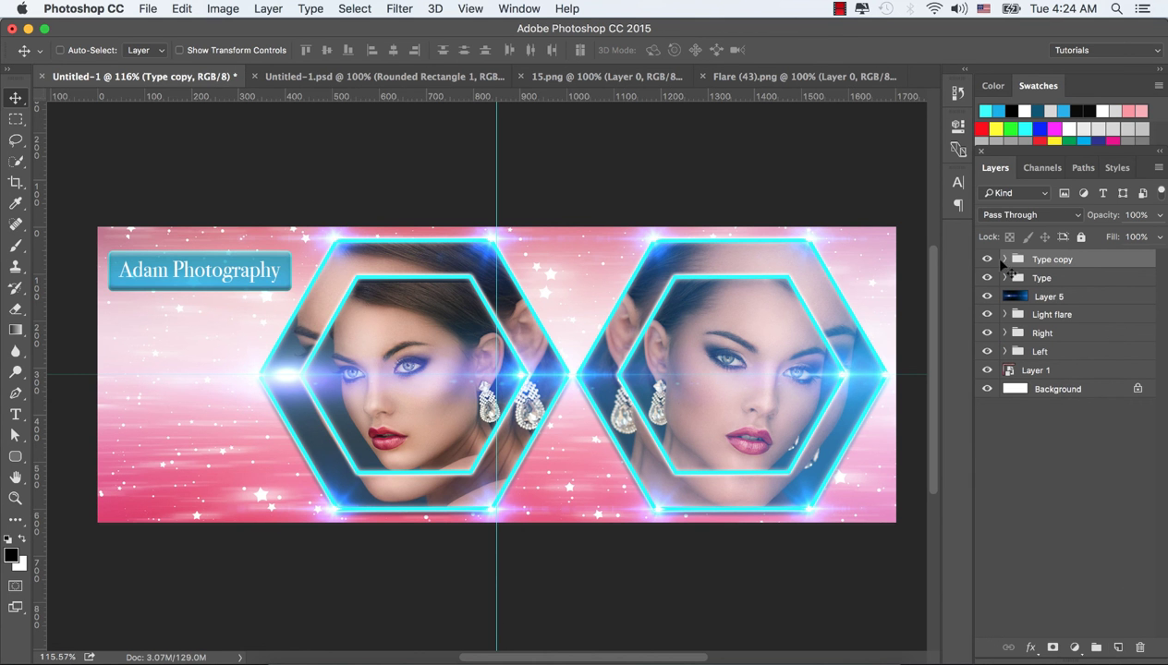
{"action": "left_click_drag", "start_coordinate": [196, 274], "coordinate": [202, 305]}
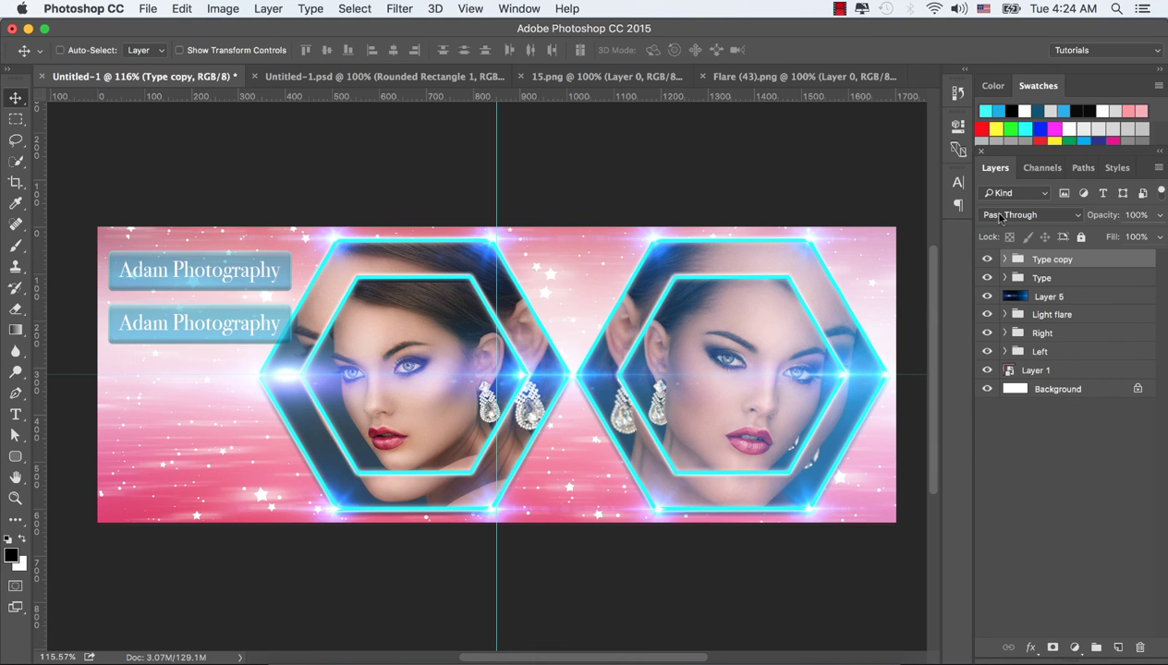
Replace the Type copy text with 'Contact:' followed by the contact e-mail address
{"action": "left_click", "coordinate": [1004, 260]}
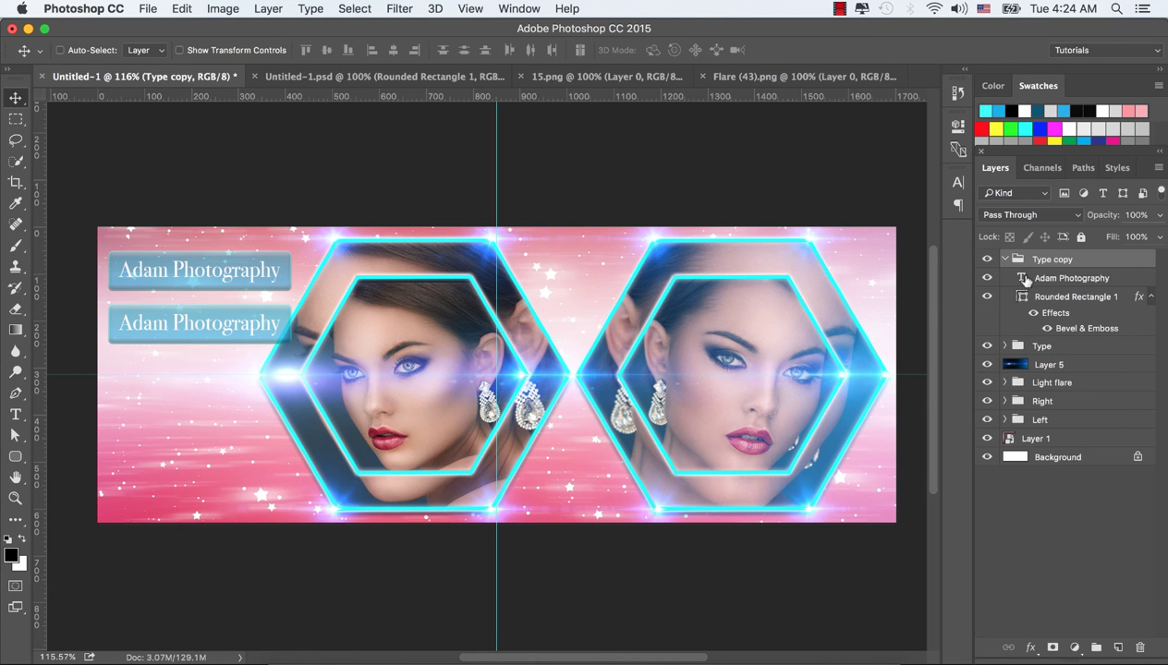
{"action": "double_click", "coordinate": [1021, 278]}
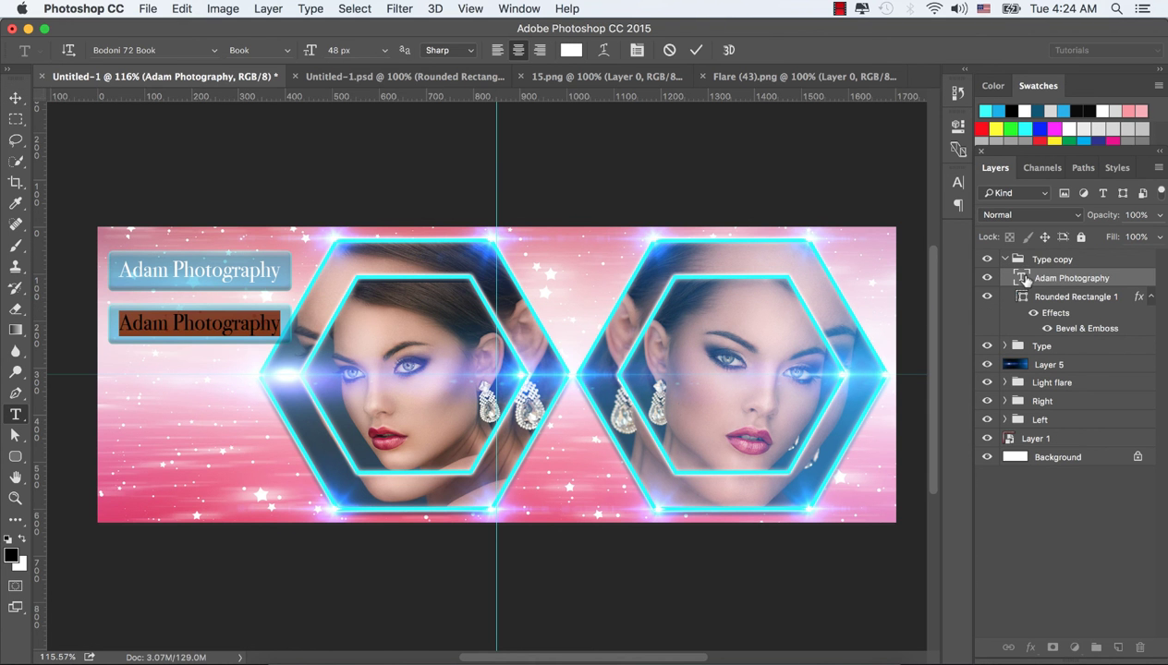
{"action": "type", "text": "Con"}
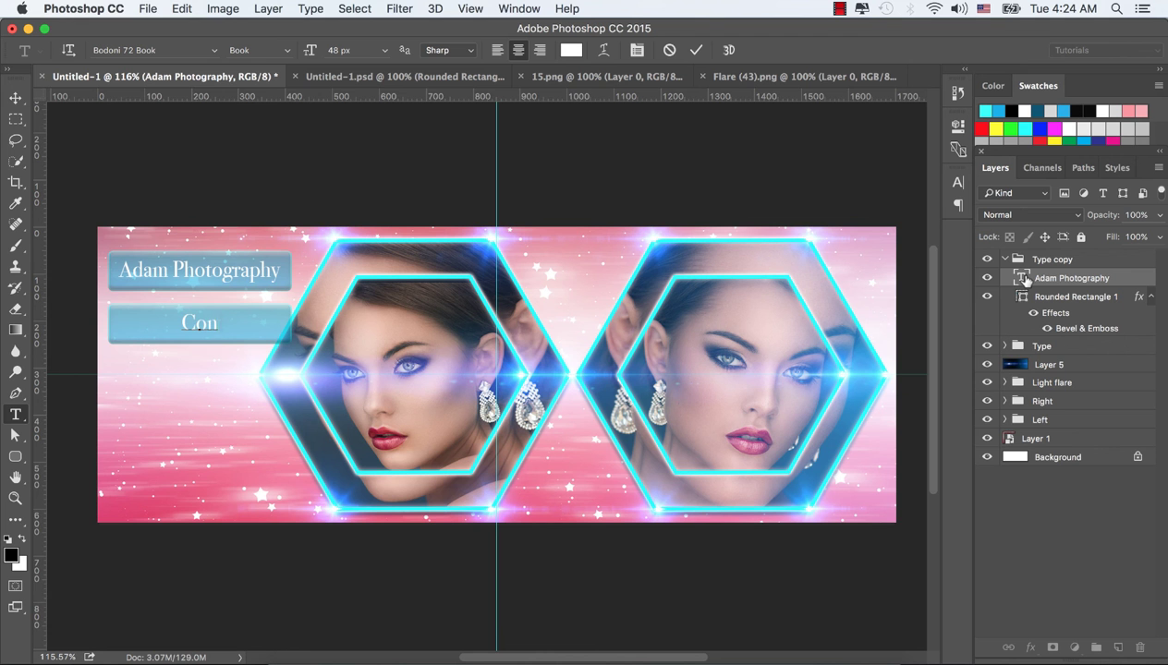
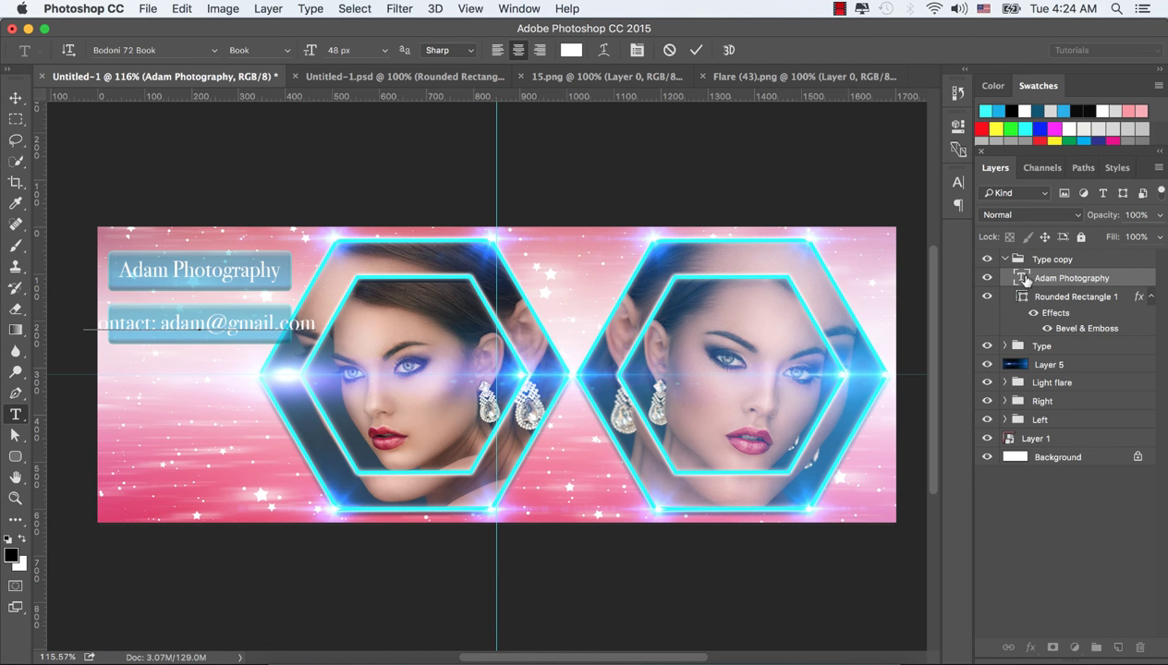
{"action": "key", "text": "super+Return"}
{"action": "key", "text": "v"}
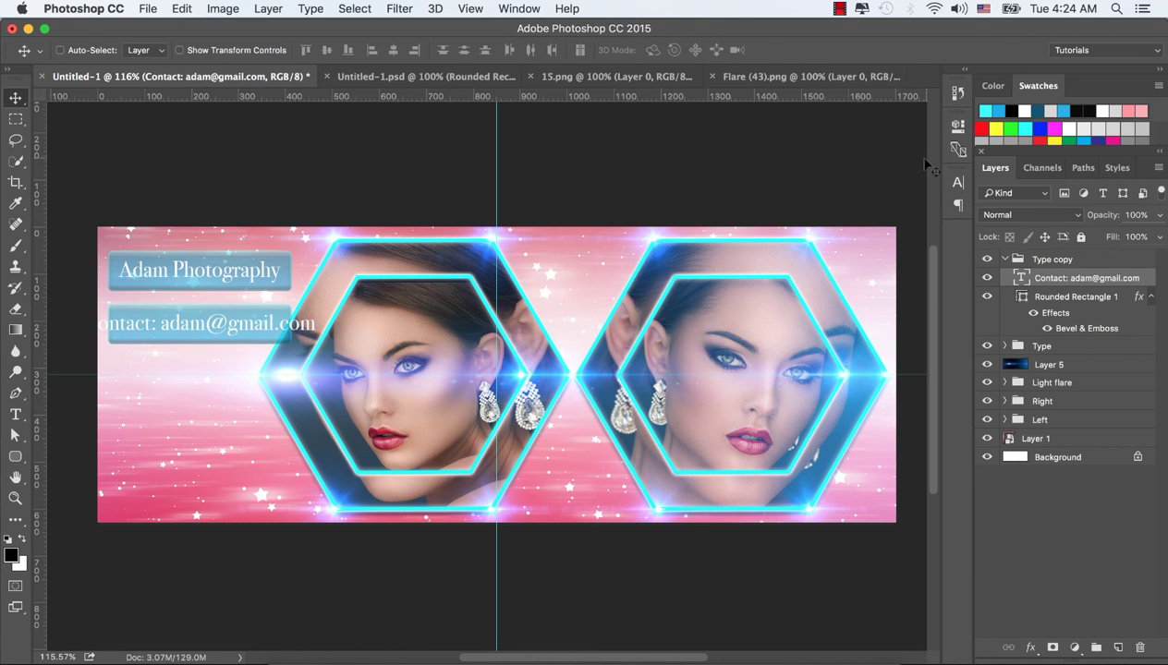
Reduce the contact text's font size to 33 px in the Character panel
{"action": "left_click", "coordinate": [959, 182]}
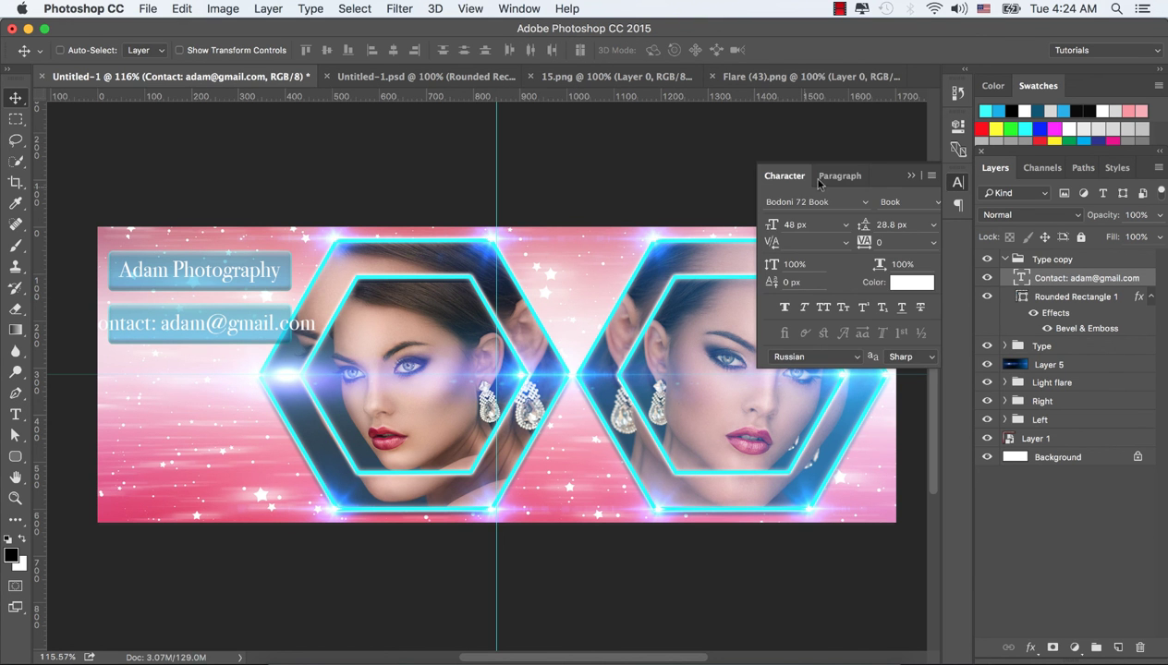
{"action": "left_click", "coordinate": [519, 8]}
{"action": "left_click", "coordinate": [550, 226]}
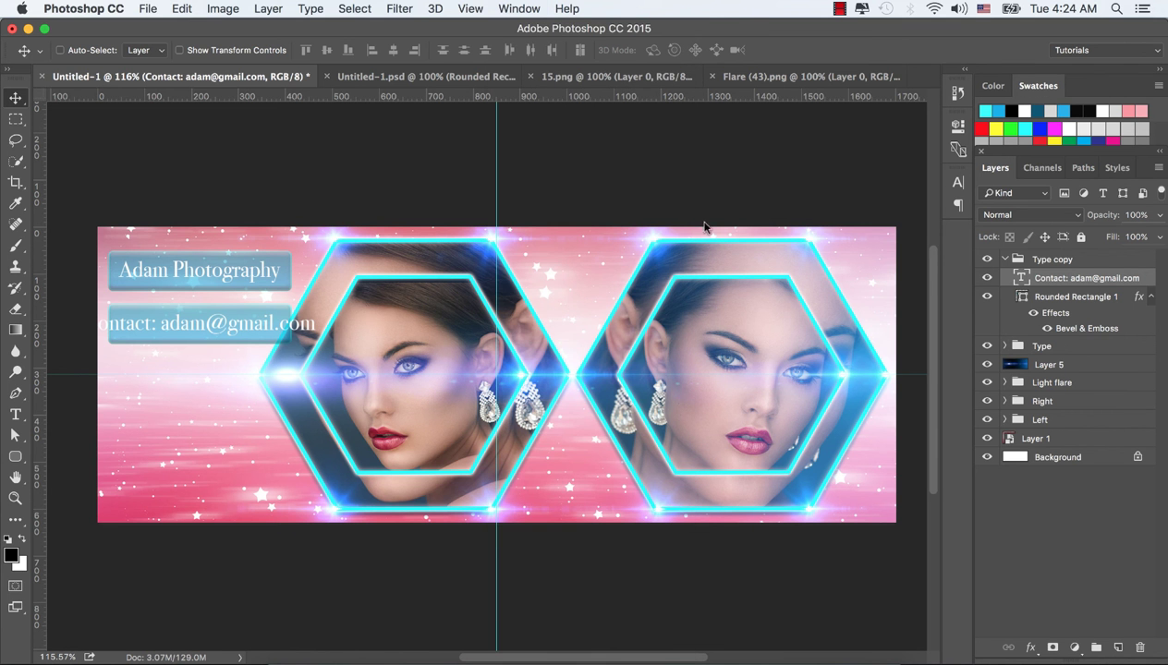
{"action": "mouse_move", "coordinate": [771, 230]}
{"action": "left_mouse_down"}
{"action": "mouse_move", "coordinate": [751, 230]}
{"action": "mouse_move", "coordinate": [773, 232]}
{"action": "left_mouse_up"}
{"action": "key", "text": "Return"}
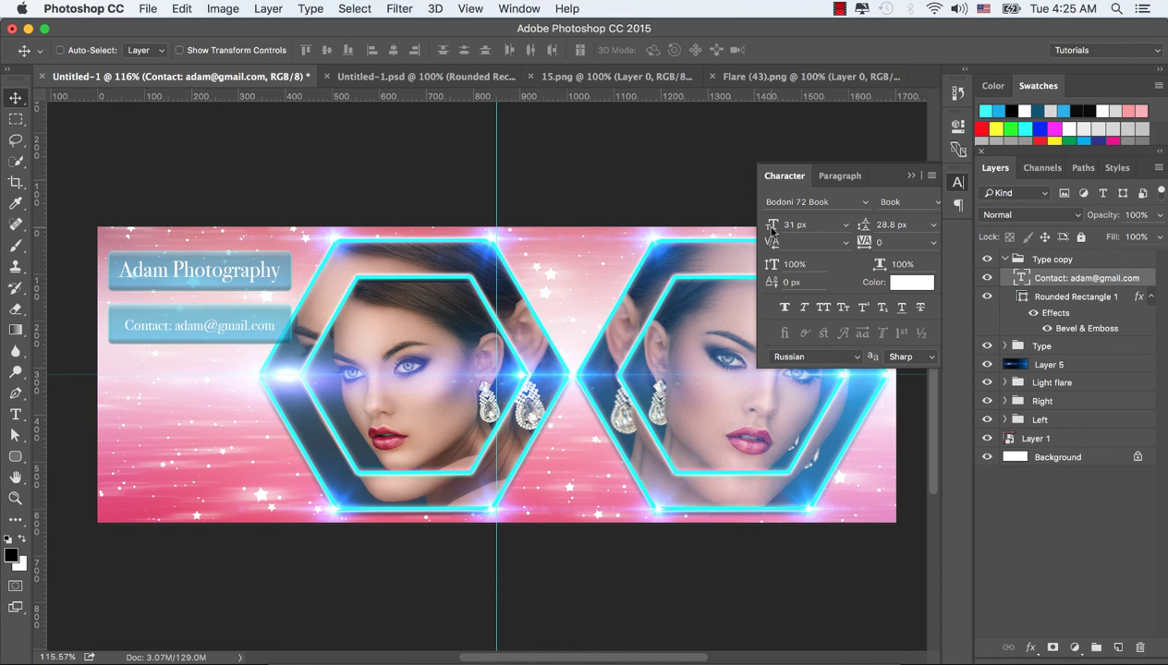
{"action": "left_click_drag", "start_coordinate": [772, 229], "coordinate": [774, 233]}
{"action": "key", "text": "Return"}
Shrink the contact text further to 28 px and shift it left into the lower banner
{"action": "left_click_drag", "start_coordinate": [197, 329], "coordinate": [194, 323]}
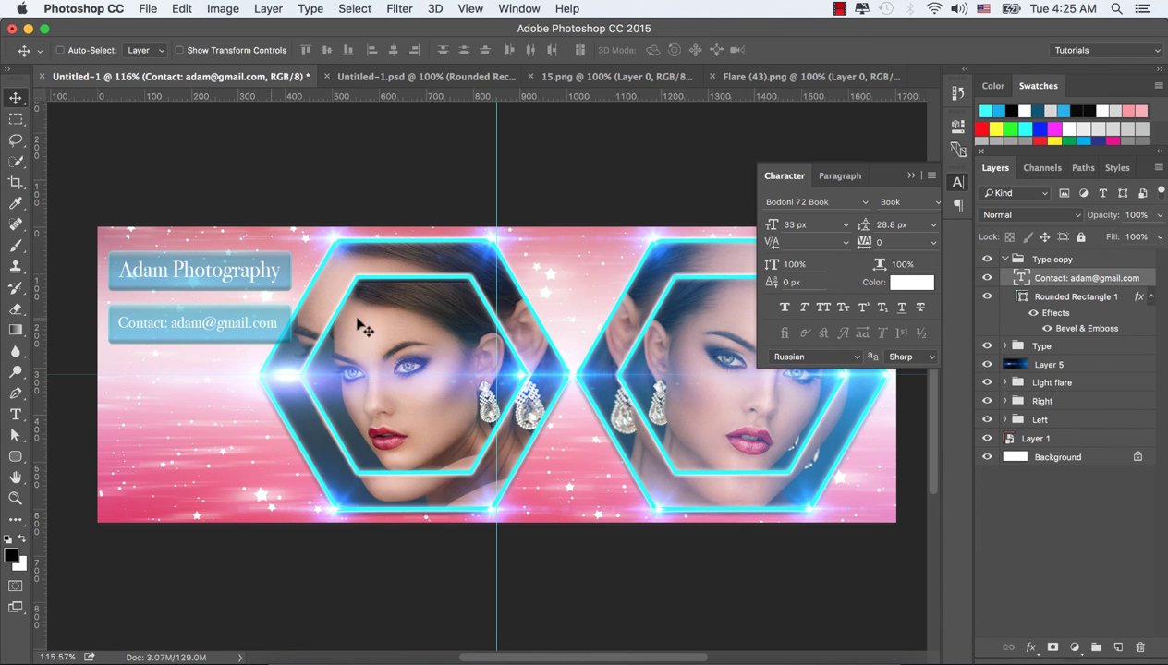
{"action": "left_click_drag", "start_coordinate": [770, 227], "coordinate": [753, 232]}
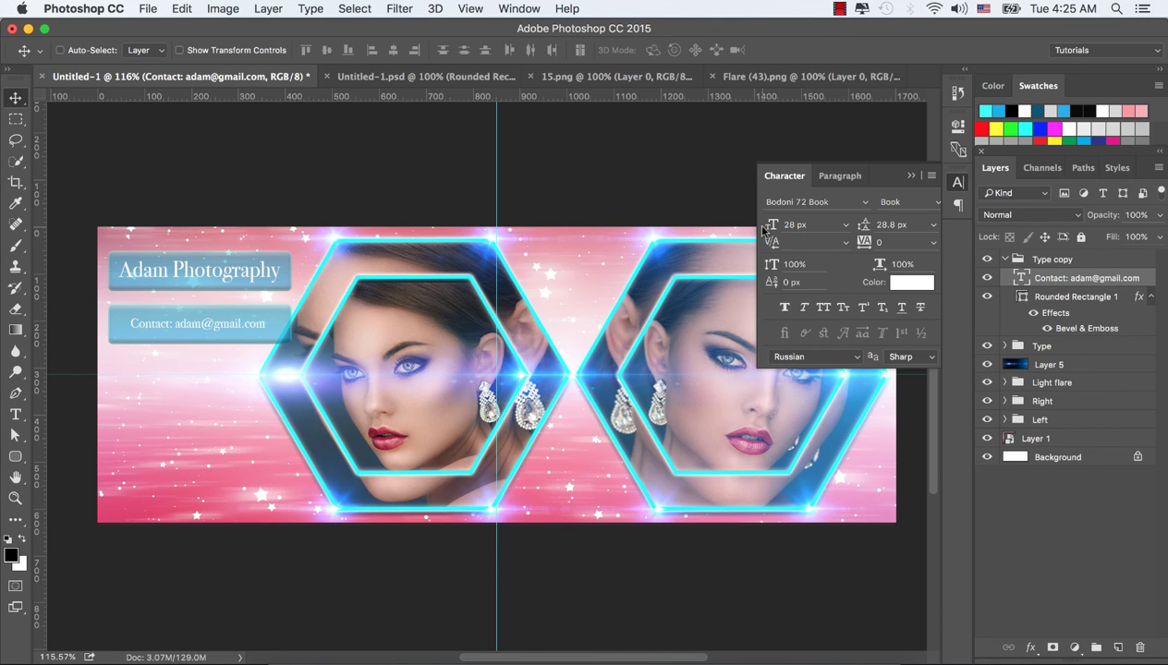
{"action": "left_click_drag", "start_coordinate": [195, 325], "coordinate": [189, 326]}
{"action": "left_click", "coordinate": [911, 175]}
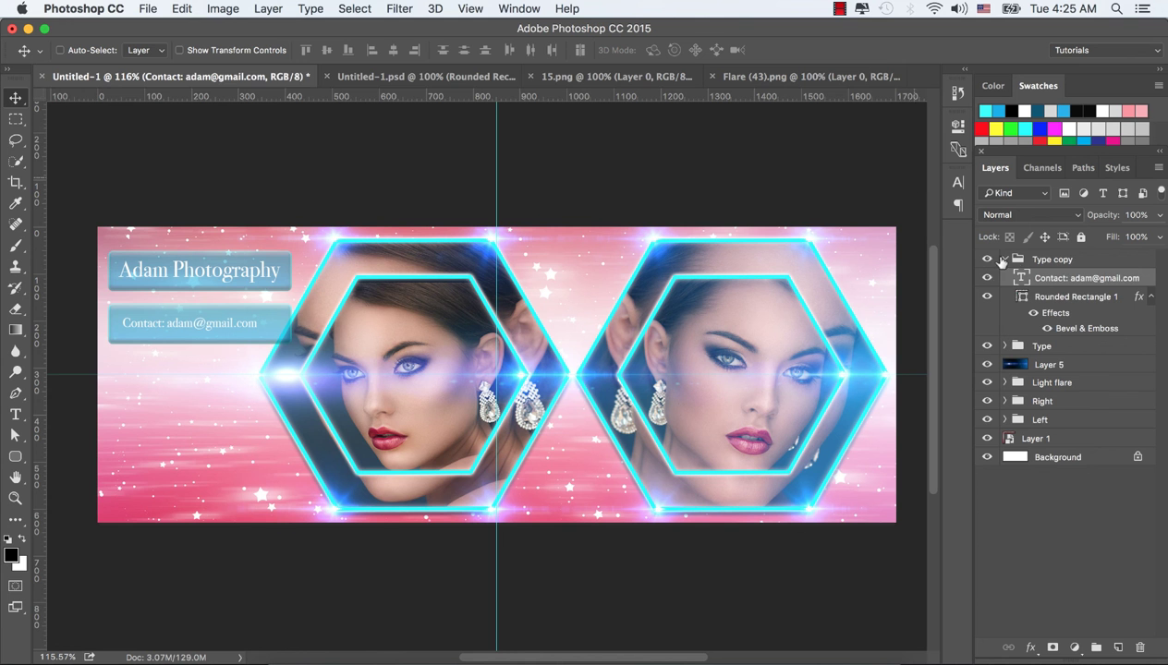
{"action": "left_click", "coordinate": [1003, 260]}
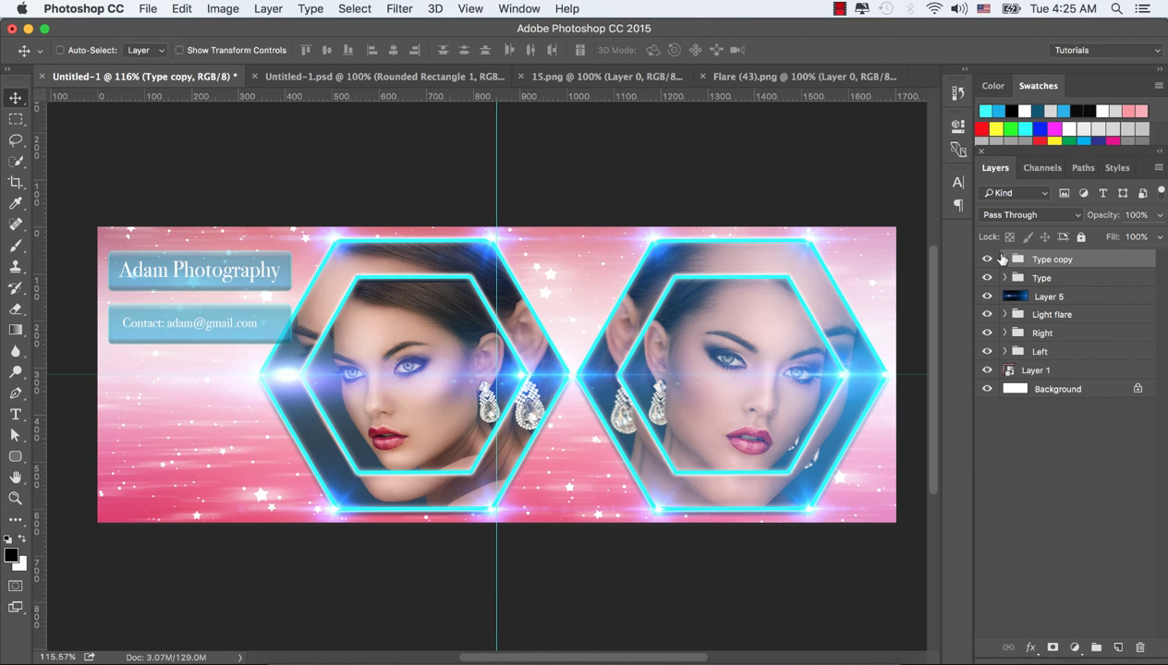
{"action": "left_click", "coordinate": [1003, 259]}
Narrow the lower banner's rectangle, shift it right, and re-centre the contact text inside it
{"action": "left_click", "coordinate": [1066, 298]}
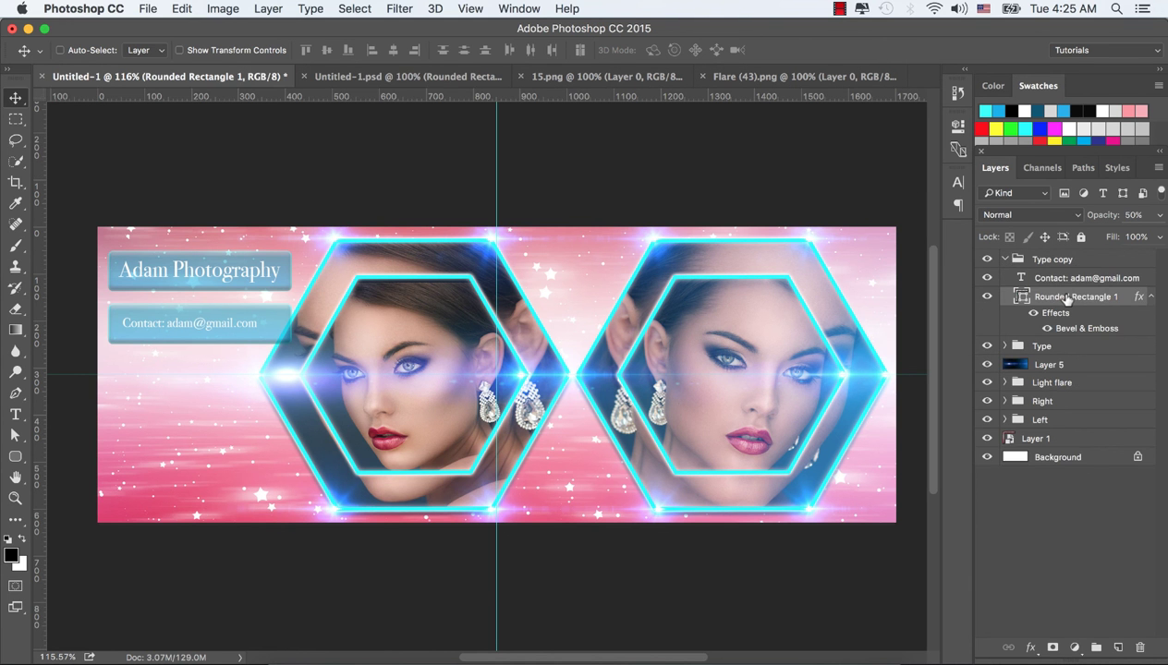
{"action": "key", "text": "ctrl+t"}
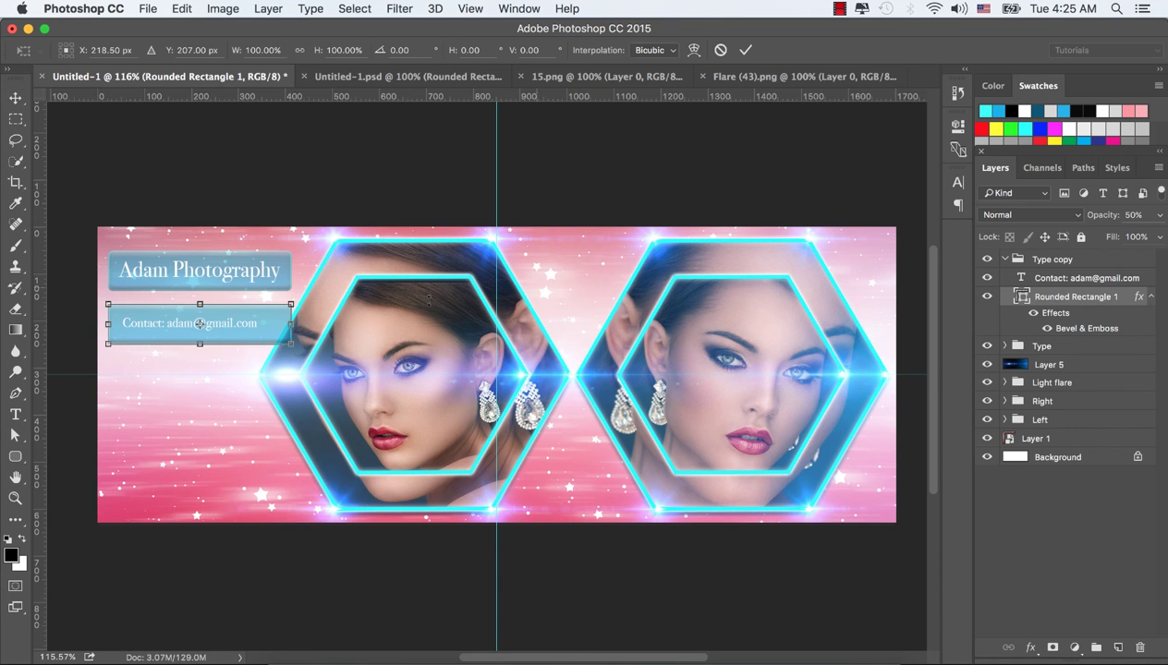
{"action": "left_click_drag", "start_coordinate": [293, 323], "coordinate": [259, 322]}
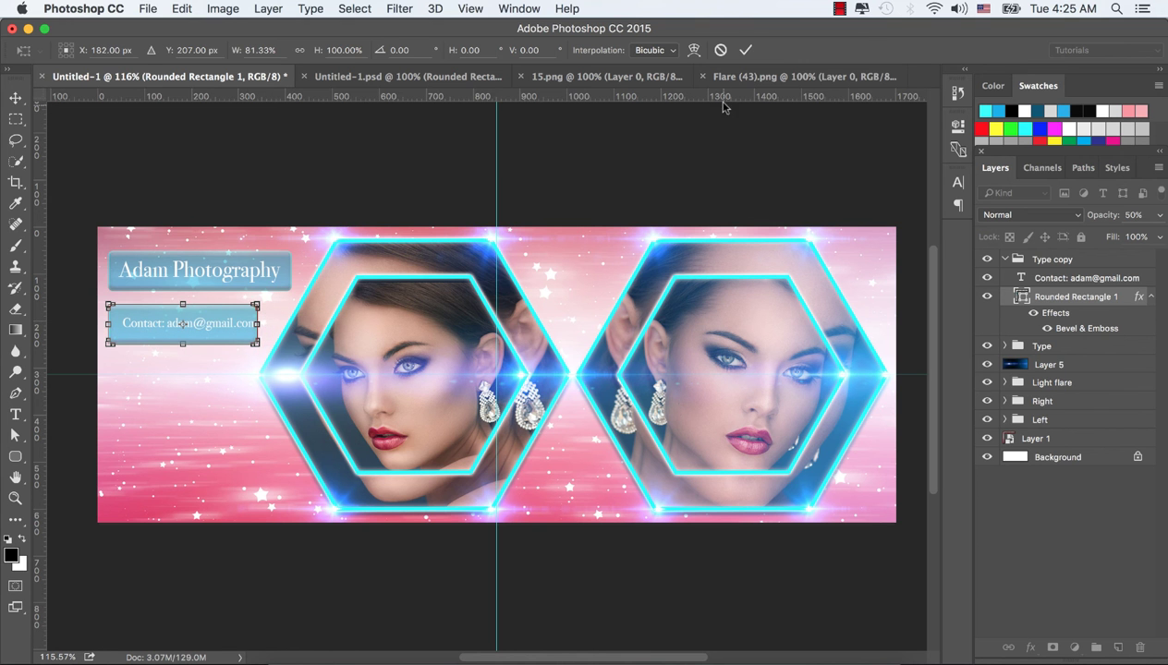
{"action": "left_click", "coordinate": [746, 50]}
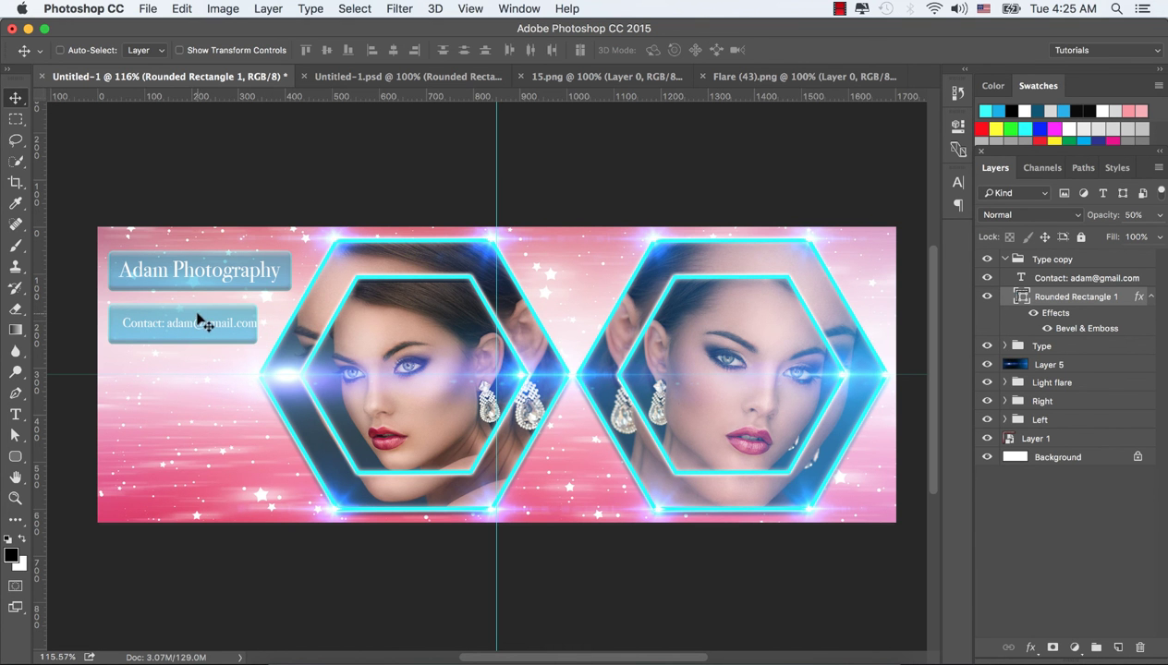
{"action": "left_click_drag", "start_coordinate": [200, 317], "coordinate": [208, 316]}
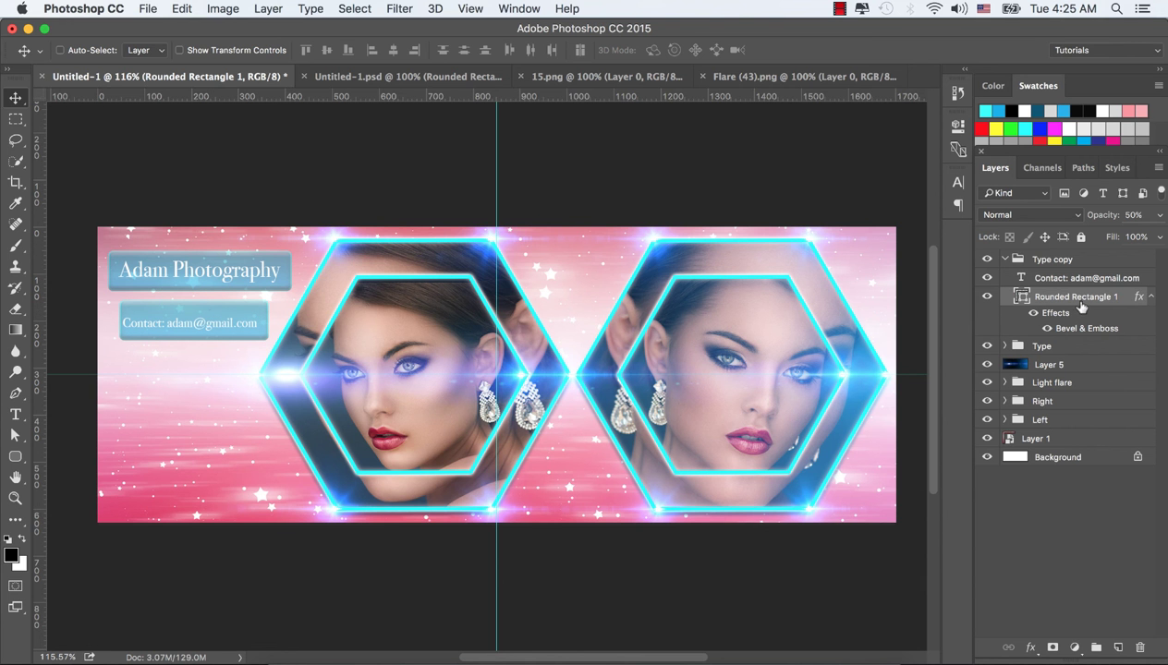
{"action": "left_click", "coordinate": [1049, 275]}
{"action": "mouse_move", "coordinate": [196, 323]}
{"action": "left_mouse_down"}
{"action": "mouse_move", "coordinate": [207, 321]}
{"action": "mouse_move", "coordinate": [195, 327]}
{"action": "left_mouse_up"}
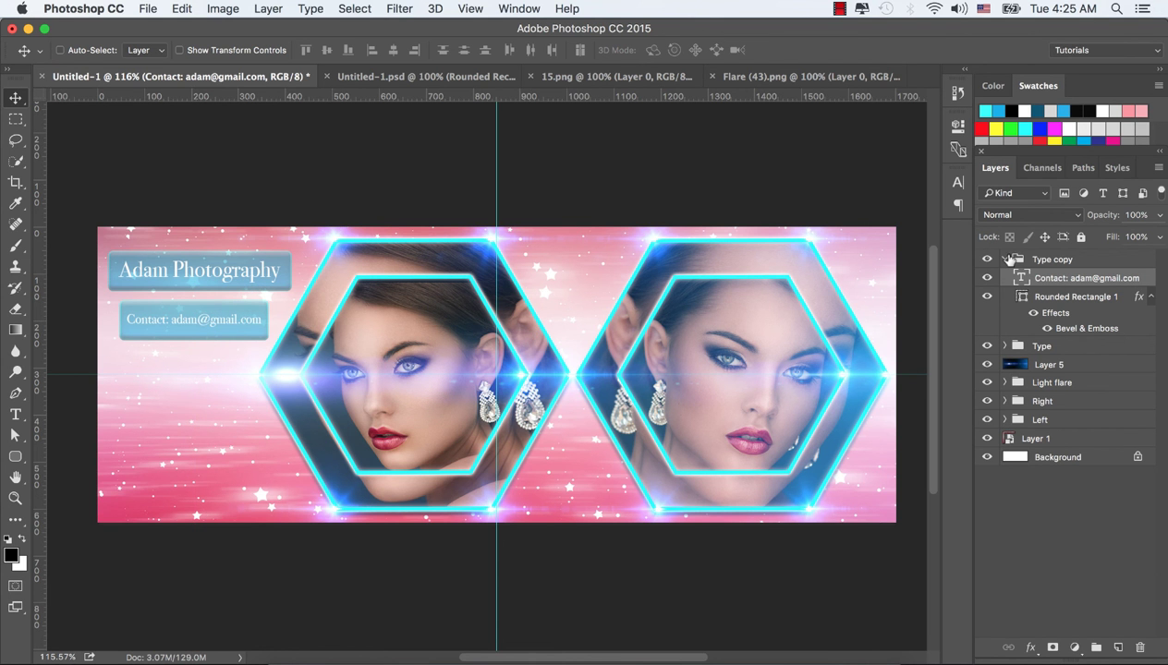
Rename the 'Type copy' banner group to 'Contact', then select the original Type group
{"action": "left_click", "coordinate": [1005, 260]}
{"action": "double_click", "coordinate": [1056, 260]}
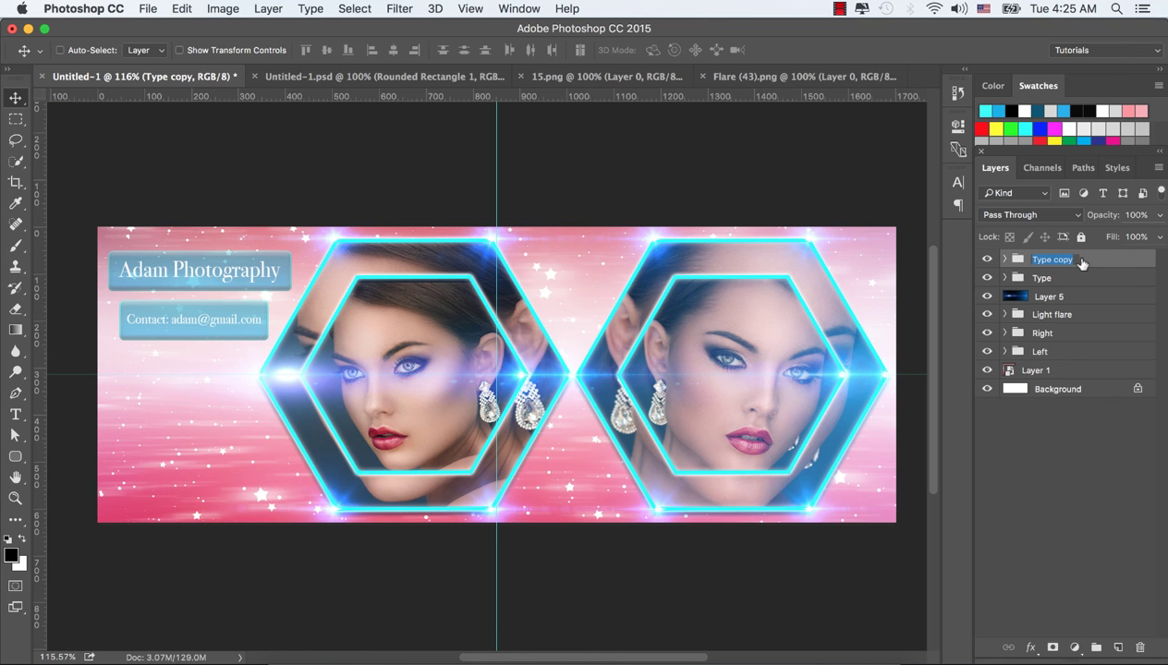
{"action": "type", "text": "Contact"}
{"action": "key", "text": "Return"}
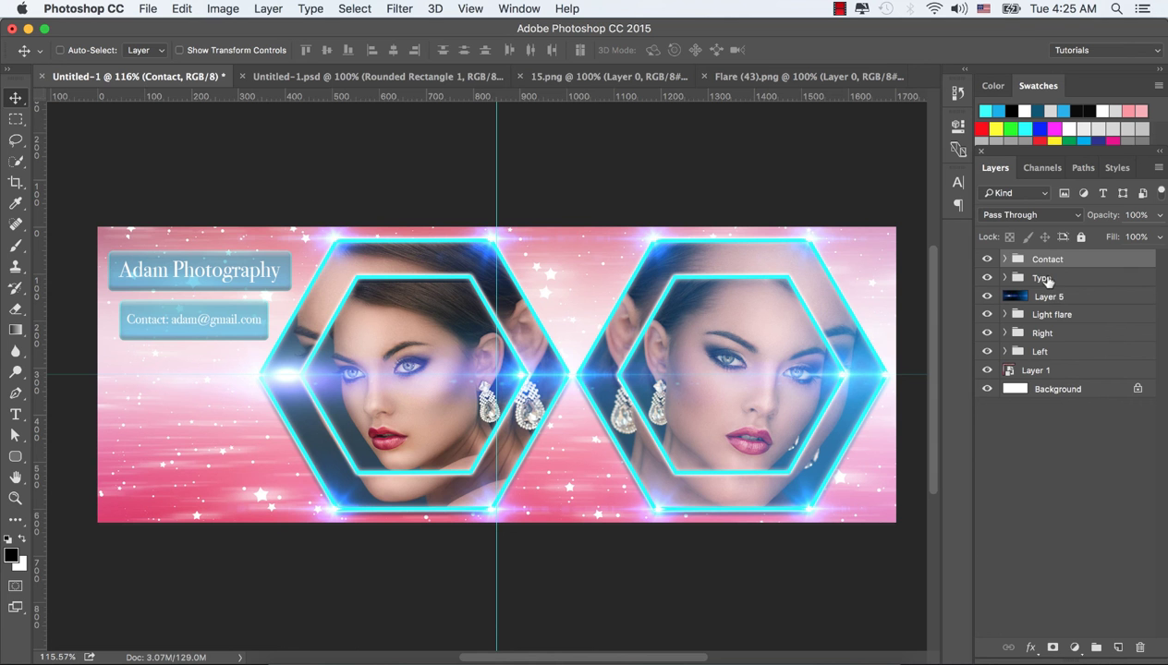
{"action": "left_click", "coordinate": [1048, 279]}
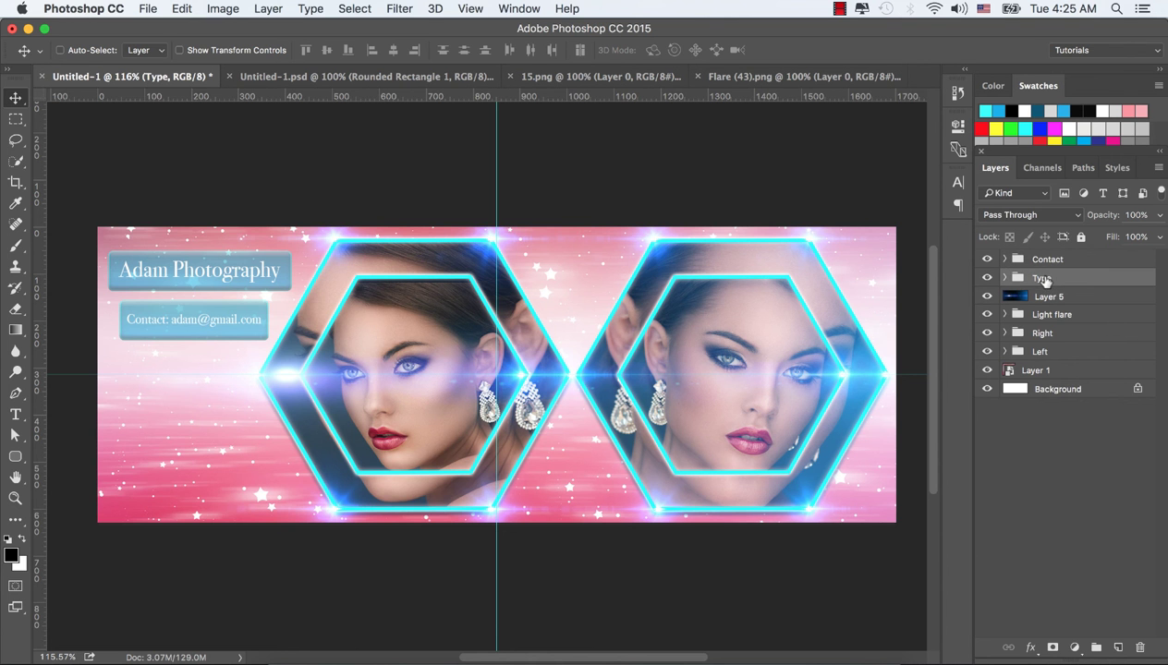